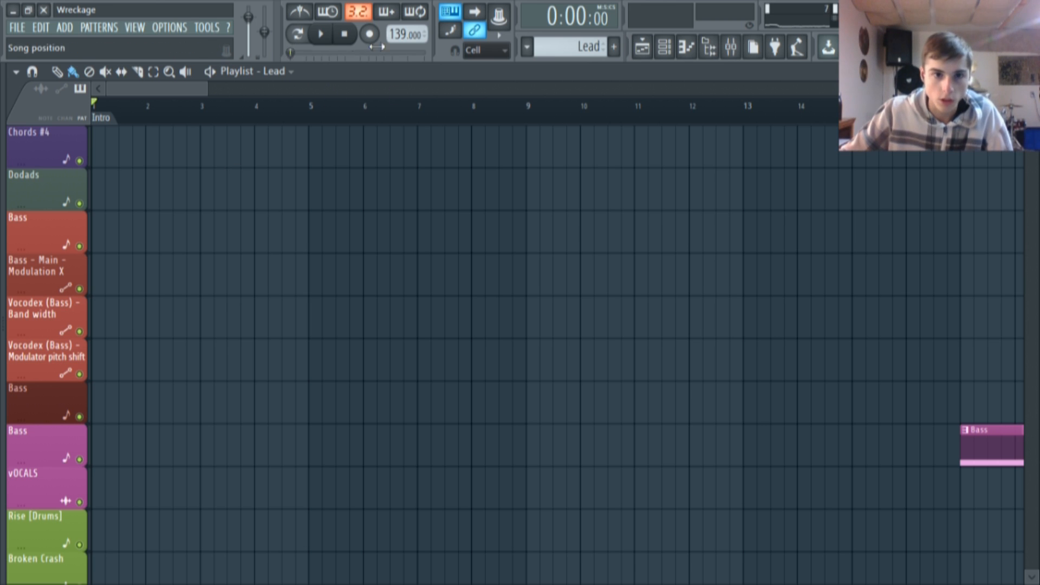
- Open the Hit pattern from the playlist in the piano roll and play it
scroll(225, 181, "down", 15)
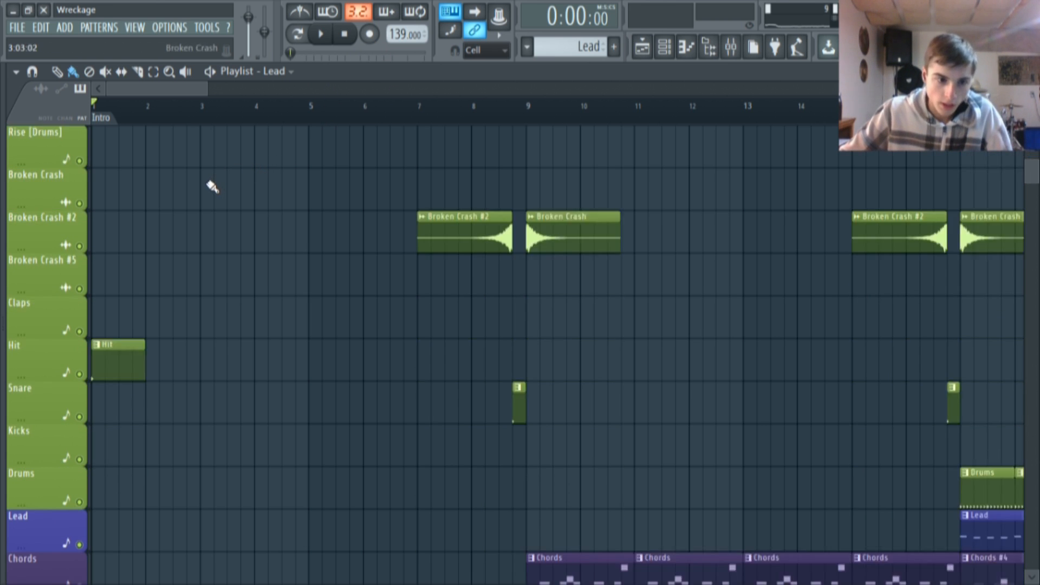
scroll(174, 217, "up", 2)
double_click(112, 187)
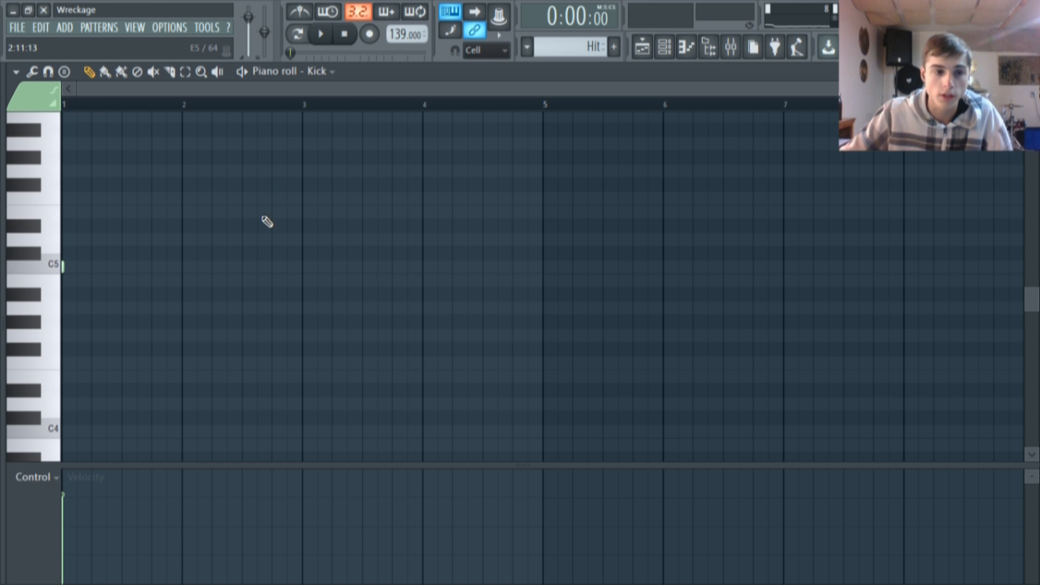
key("space")
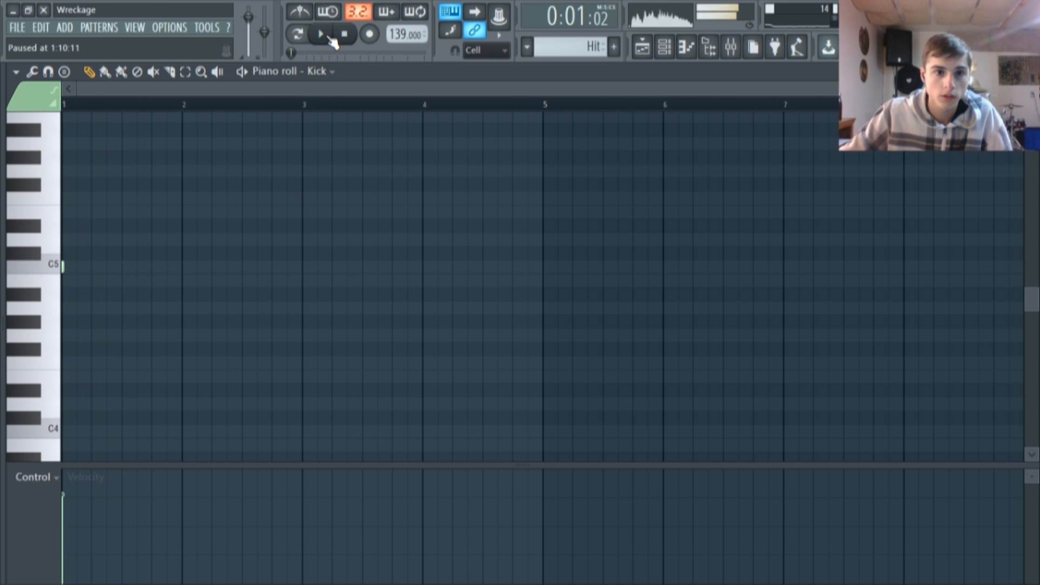
- Inspect the Kick channel's sample settings and the Fruity Reeverb 2 effect on its mixer track
left_click(664, 47)
left_click_drag(482, 167, 471, 114)
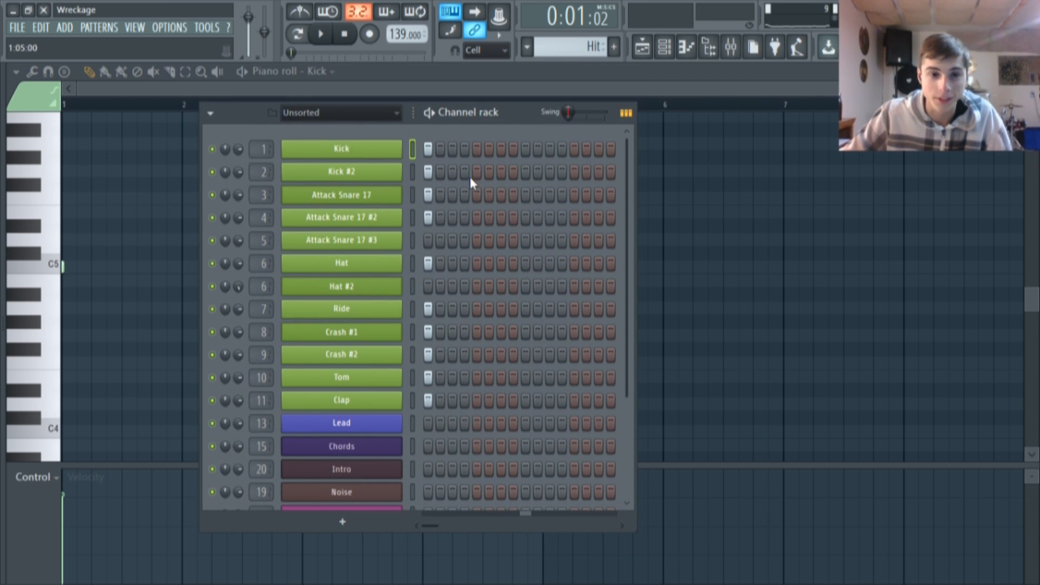
left_click(395, 155)
left_click(72, 208)
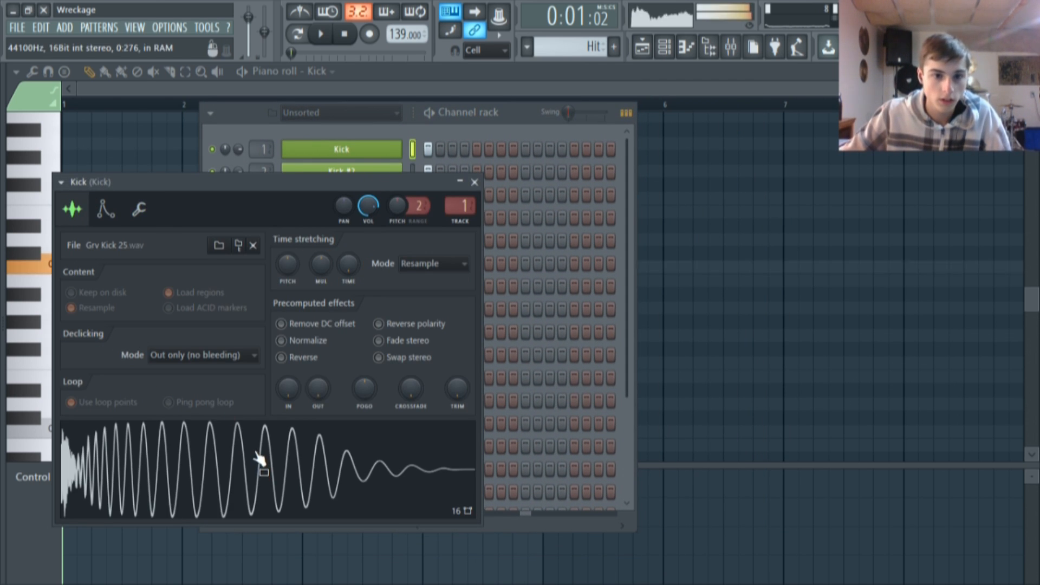
left_click(732, 50)
left_click(910, 118)
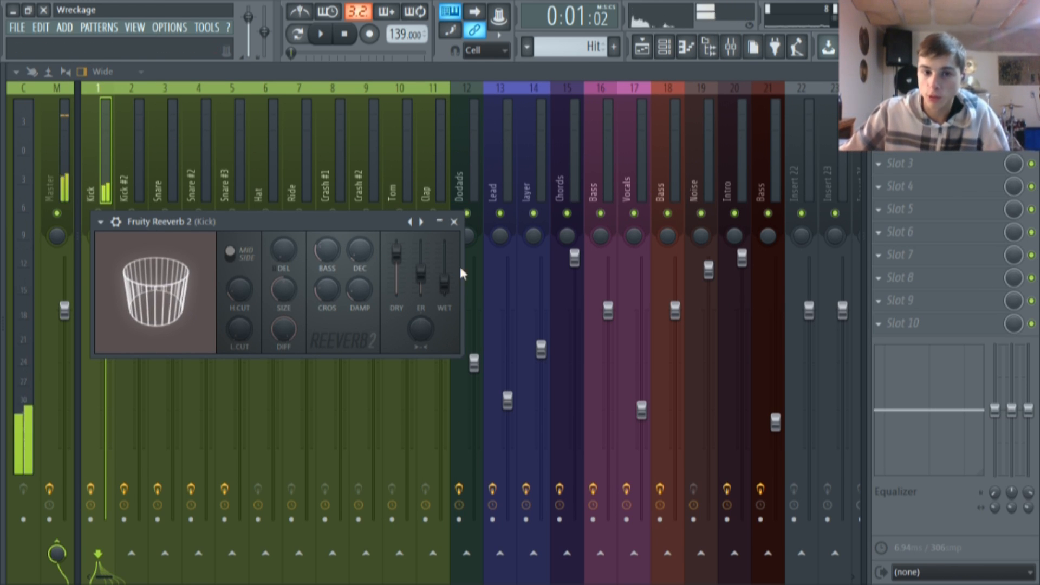
- Return to the playlist and inspect the Kick #2 channel's sample settings from the channel rack
key("F5")
left_click(664, 46)
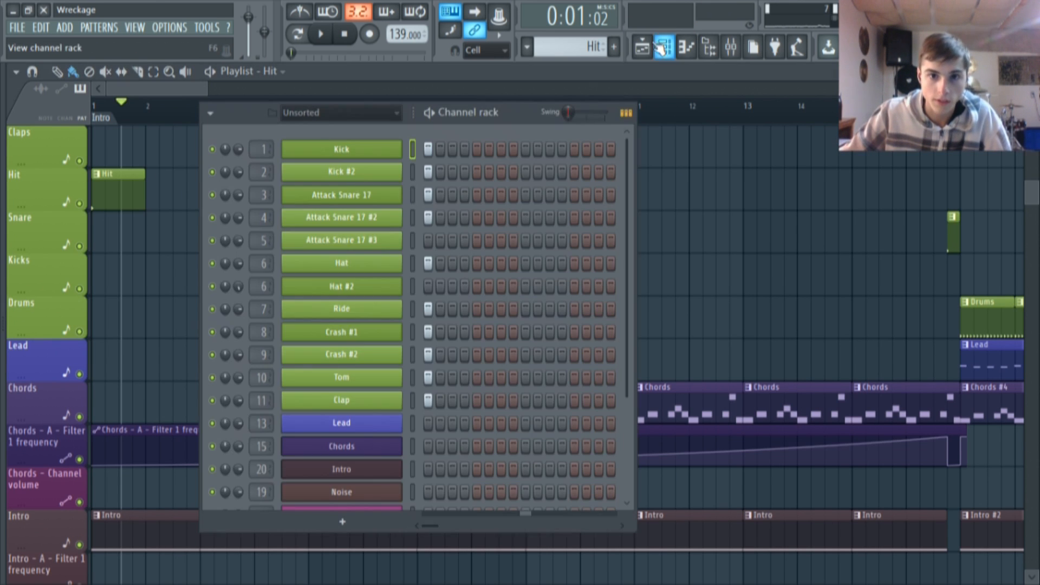
left_click(355, 179)
left_click(92, 229)
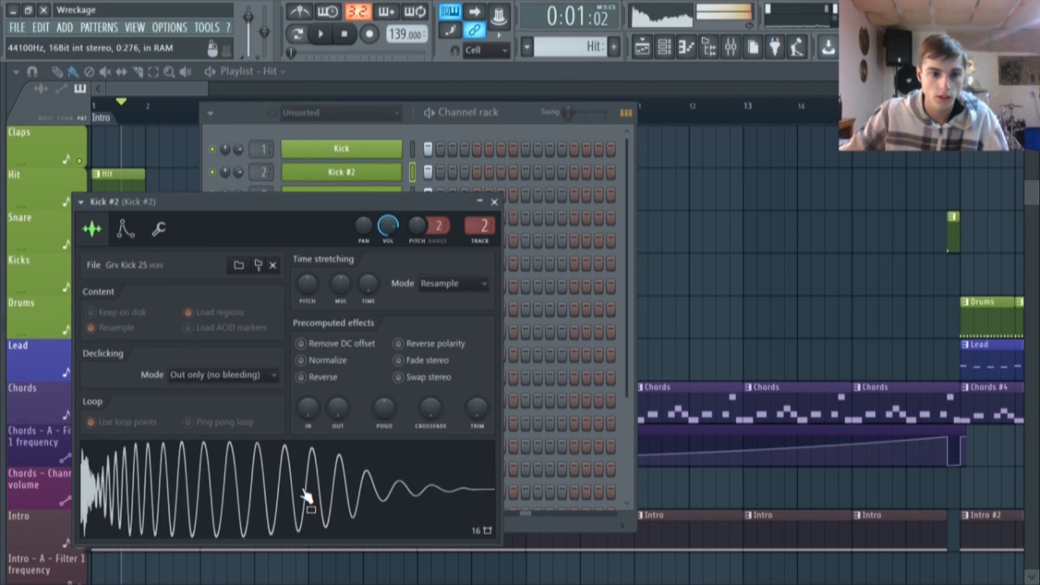
left_click(494, 202)
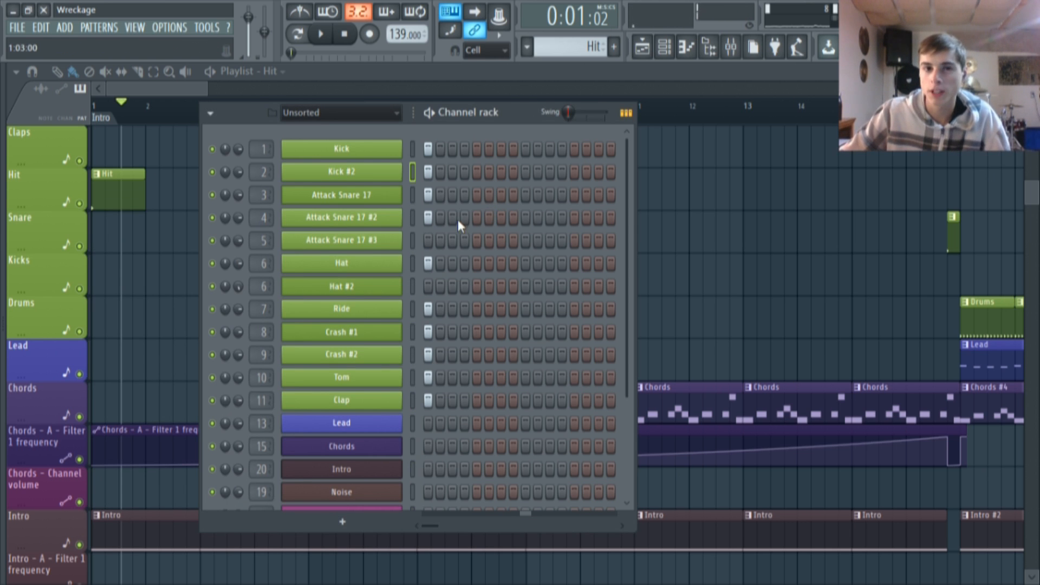
- Inspect the sample settings of the Attack Snare 17 and Hat channels, closing each one
left_click(393, 204)
left_click(142, 268)
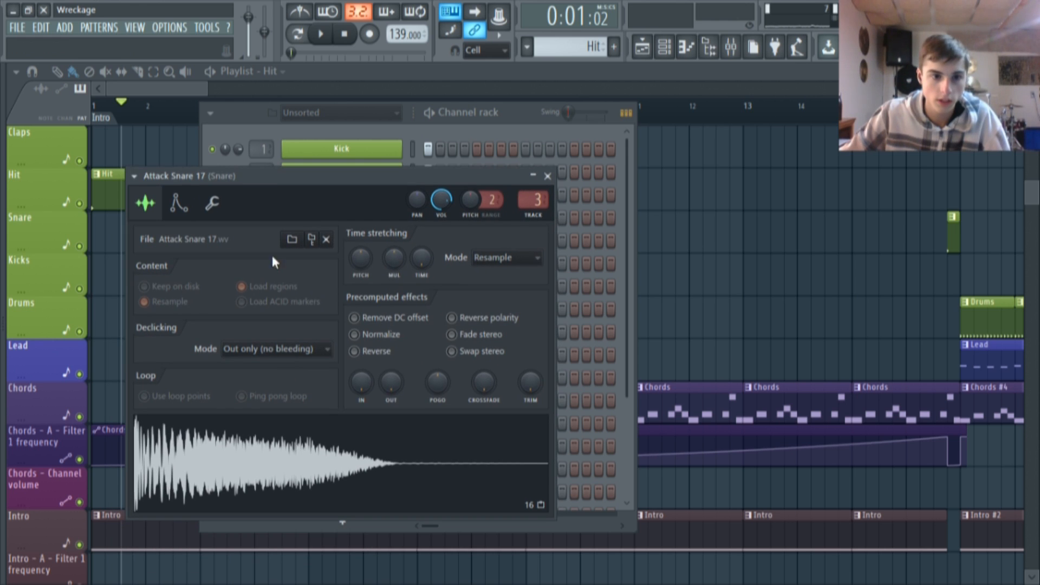
left_click(548, 173)
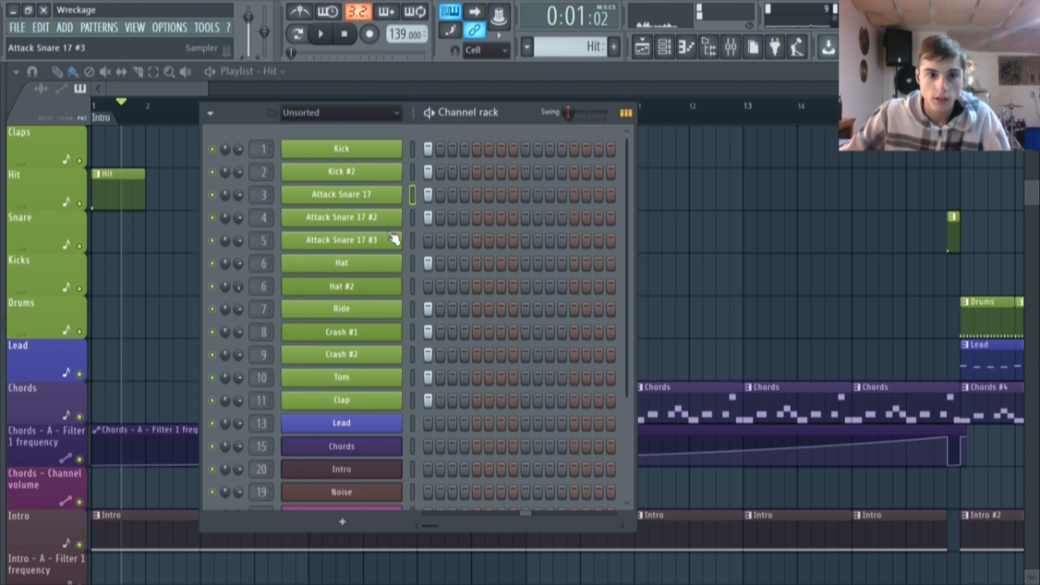
left_click(386, 269)
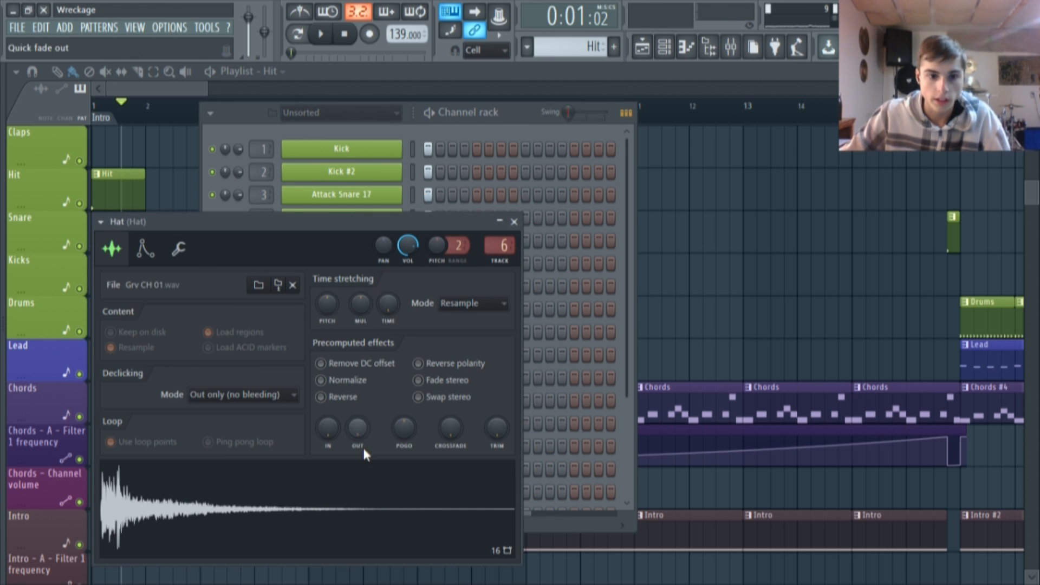
left_click(515, 220)
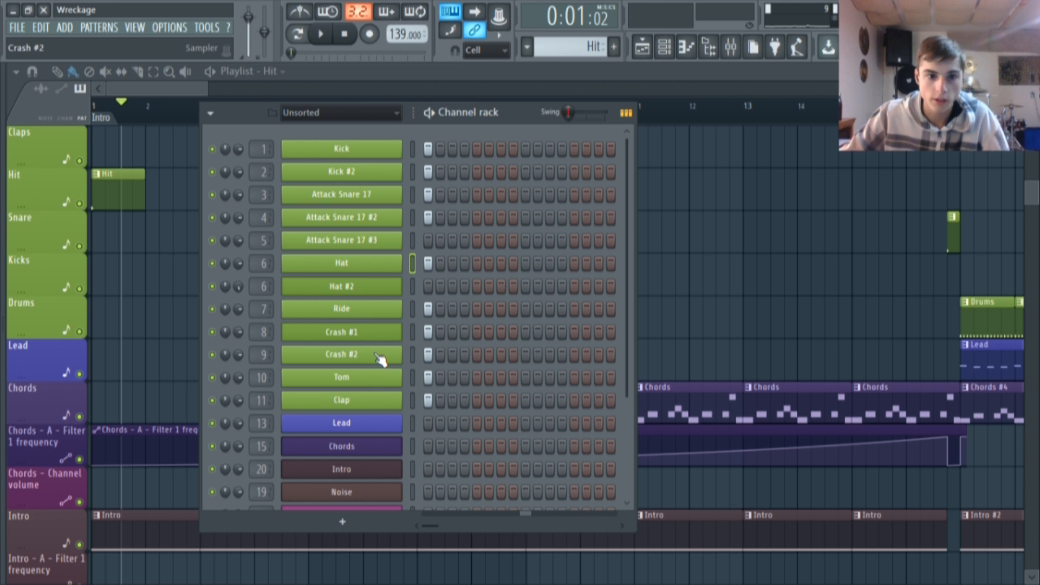
- Inspect the Tom channel's sample settings, and close both its window and the channel rack
left_click(373, 386)
left_click(157, 292)
left_click_drag(387, 257, 392, 206)
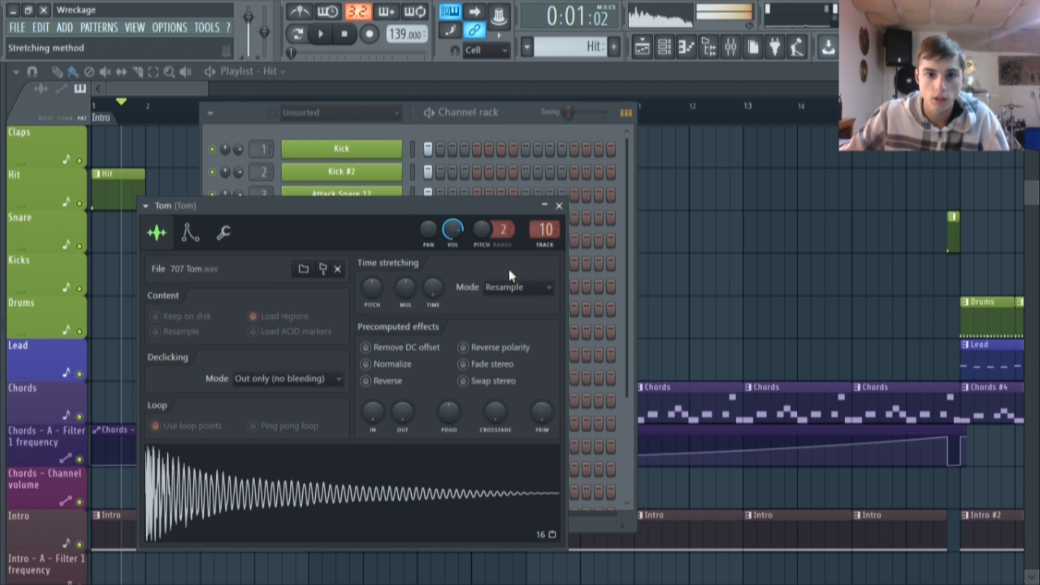
left_click(558, 206)
key("F6")
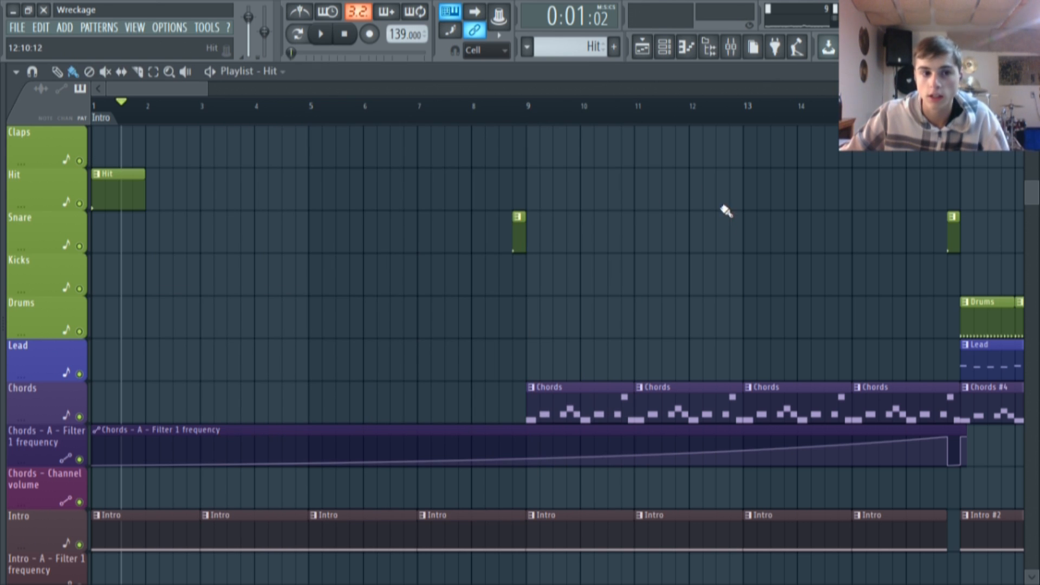
- Play the opening hit of the arrangement from the start of the playlist several times
left_click(324, 33)
left_click(326, 34)
left_click(324, 36)
left_click(298, 35)
left_click(298, 35)
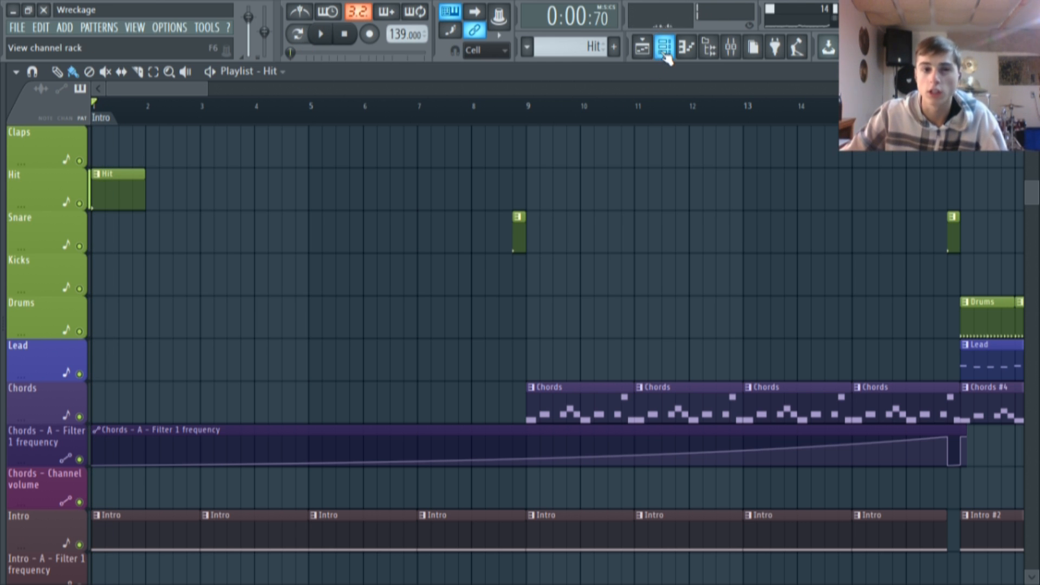
- Find the Intro track in the playlist and open its first pattern in the piano roll
scroll(381, 170, "down", 3)
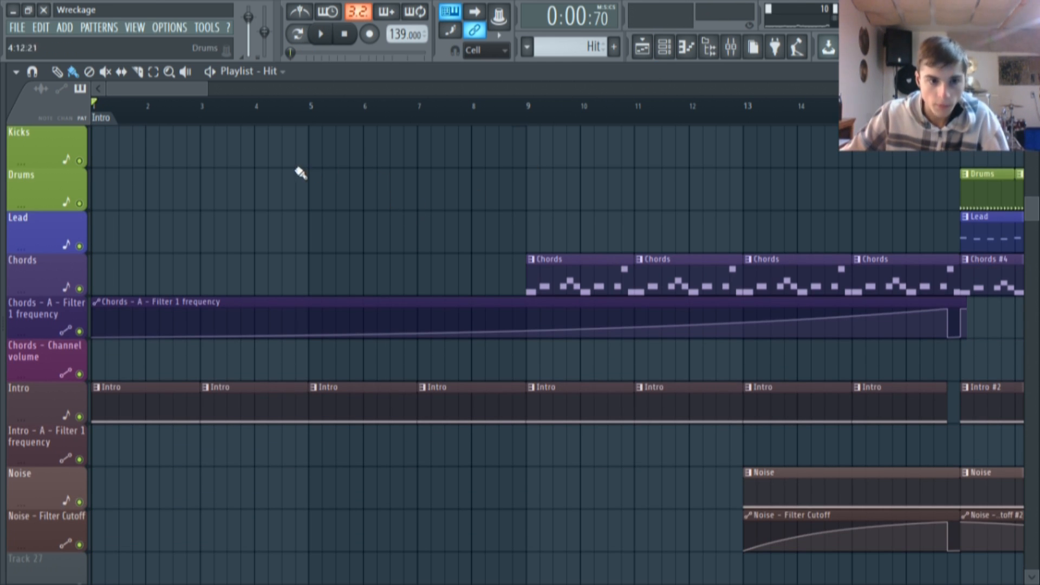
scroll(303, 172, "down", 3)
double_click(158, 258)
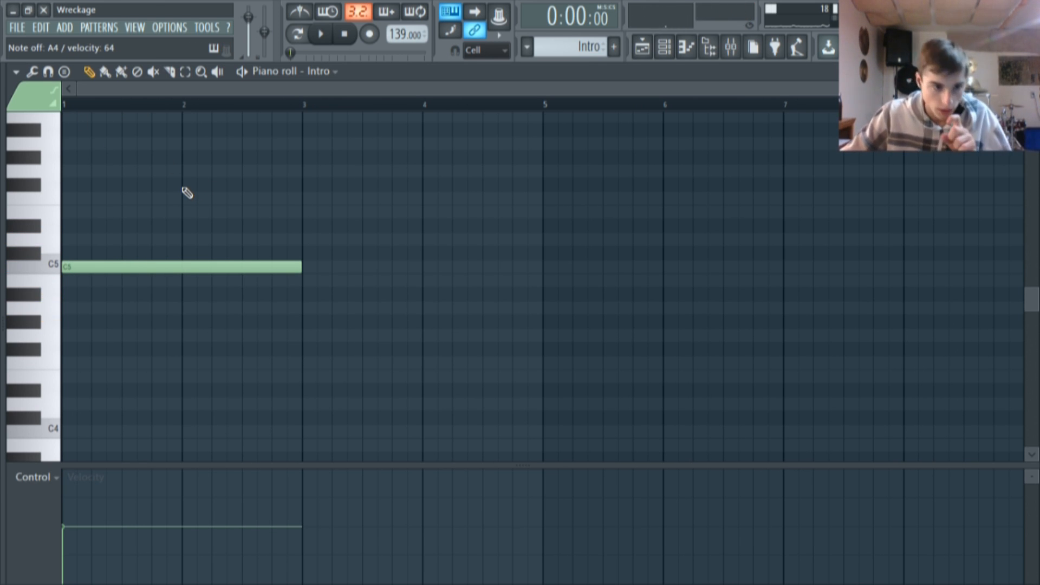
- Open the Intro channel's synth, audition a note and try turning the pluck time down
left_click(666, 48)
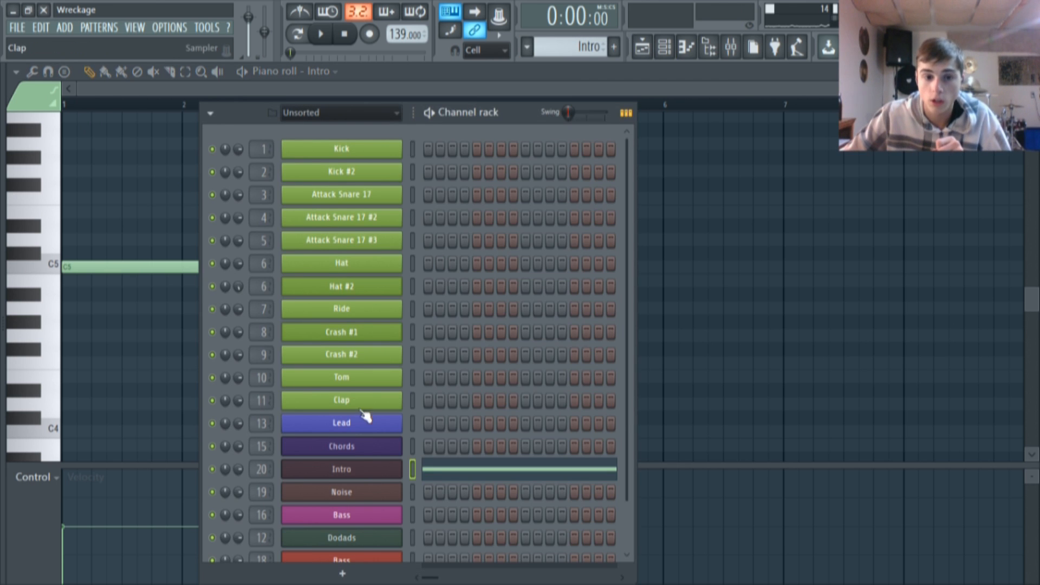
left_click(374, 469)
left_click_drag(482, 84, 525, 79)
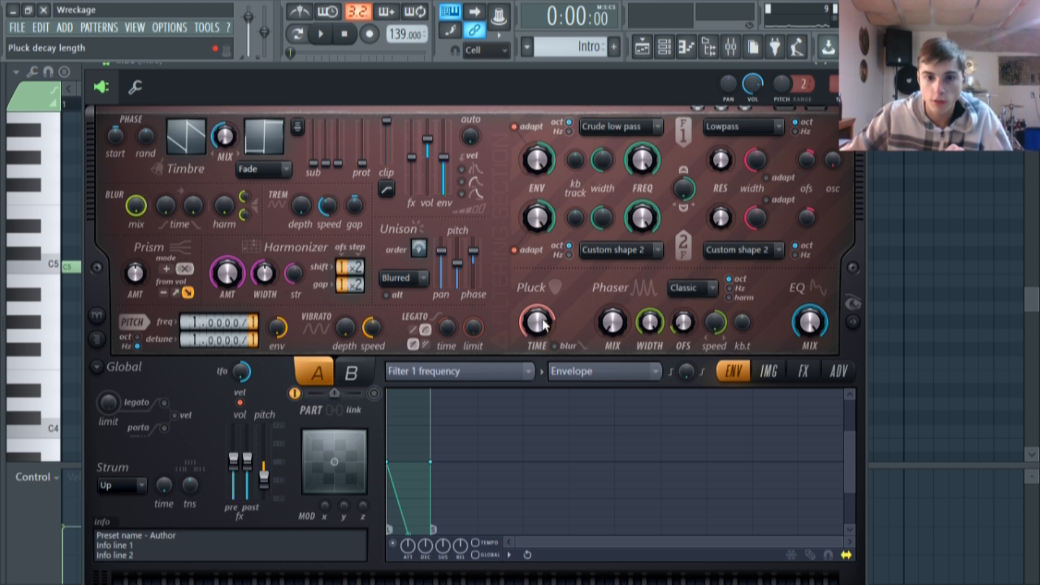
key("z")
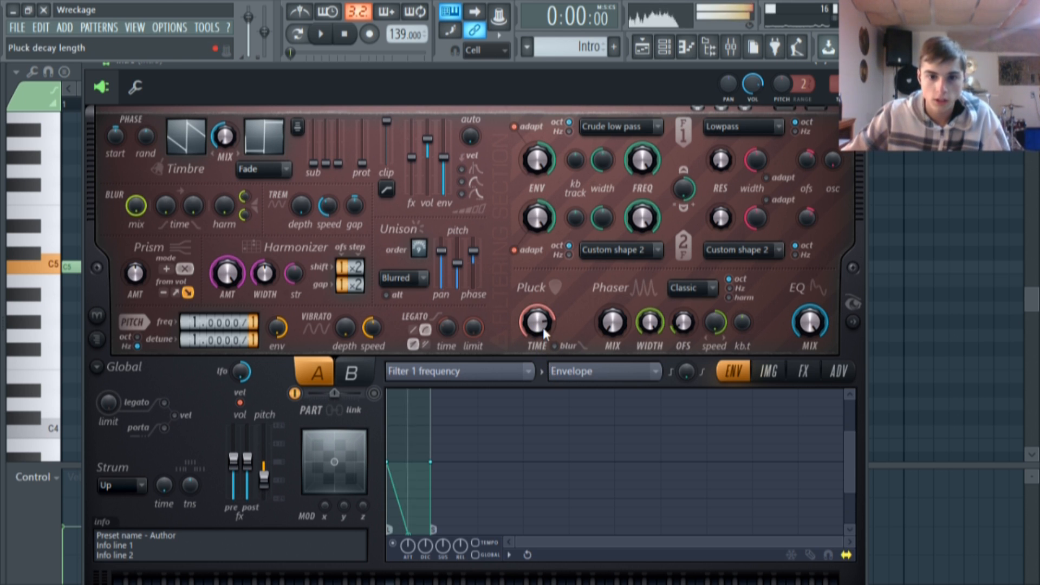
left_click_drag(543, 327, 541, 330)
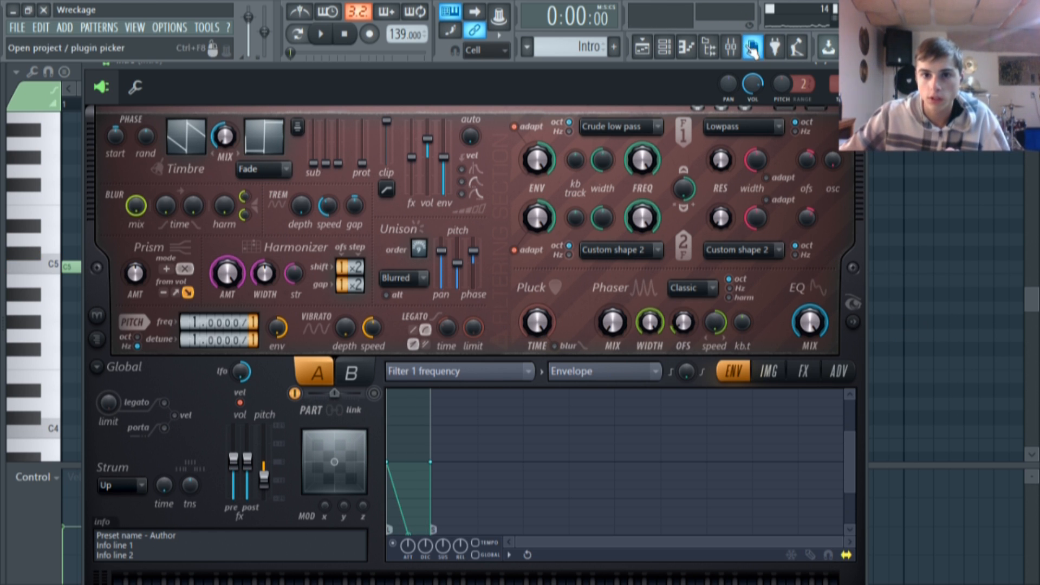
- Add Fruity Parametric EQ 2 to effect slot 3 of the Intro mixer track
left_click(730, 47)
left_click(976, 158)
left_click(975, 158)
left_click(977, 164)
left_click(977, 164)
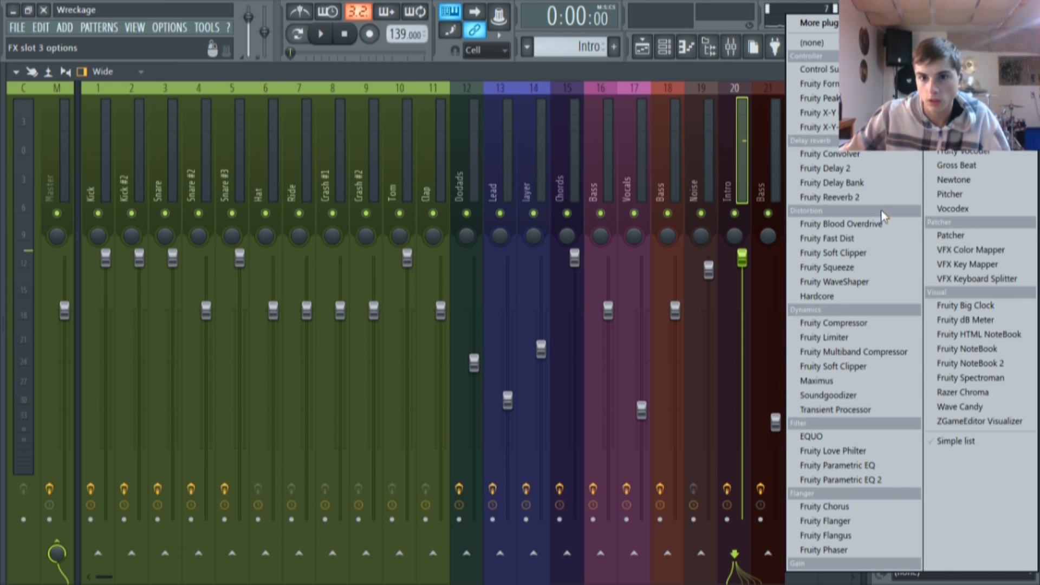
left_click(883, 486)
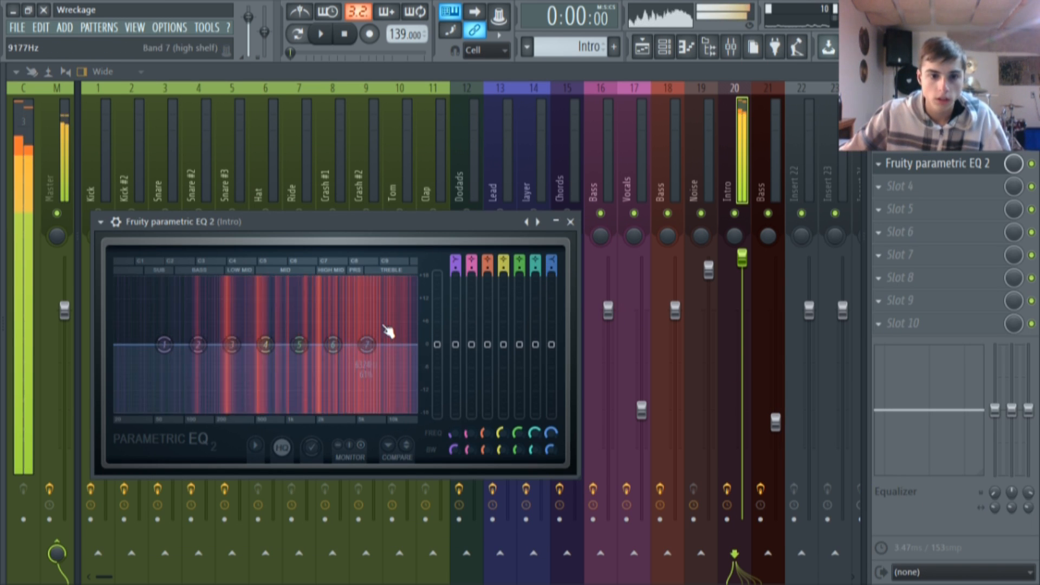
- Restore the Intro synth's pluck time, check its sound in the EQ spectrum, and close the EQ
key("F6")
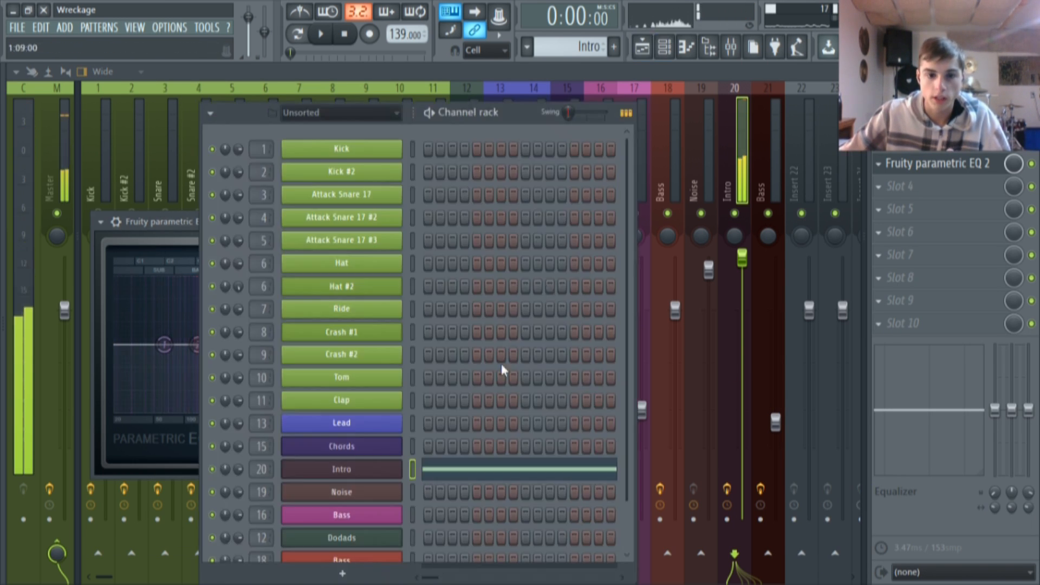
left_click(390, 467)
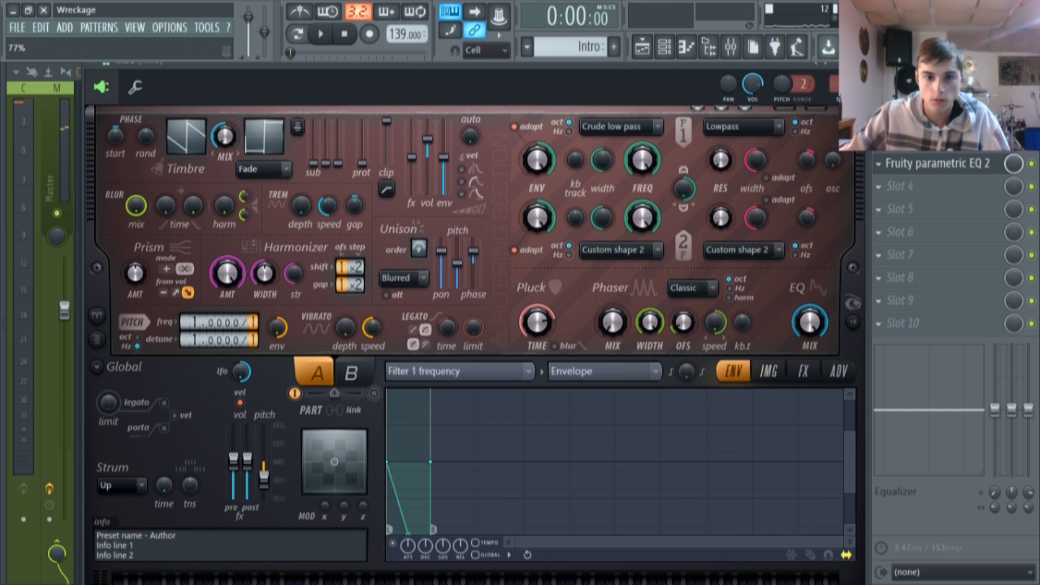
key("Escape")
left_click(176, 222)
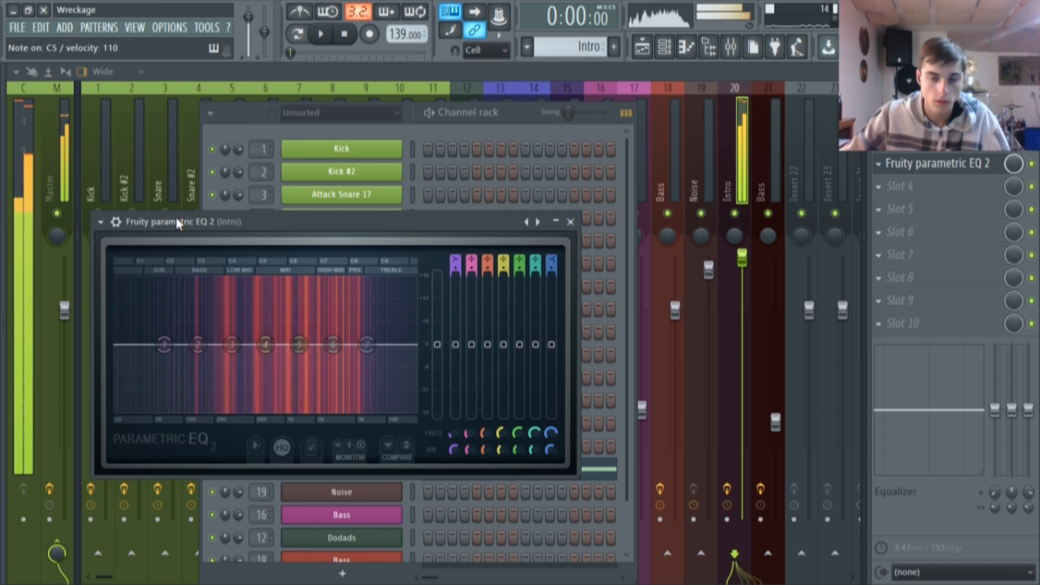
left_click(570, 222)
- Reopen the Intro synth, show its visual feedback display and reposition the window so the display can be seen
left_click(538, 84)
left_click(375, 467)
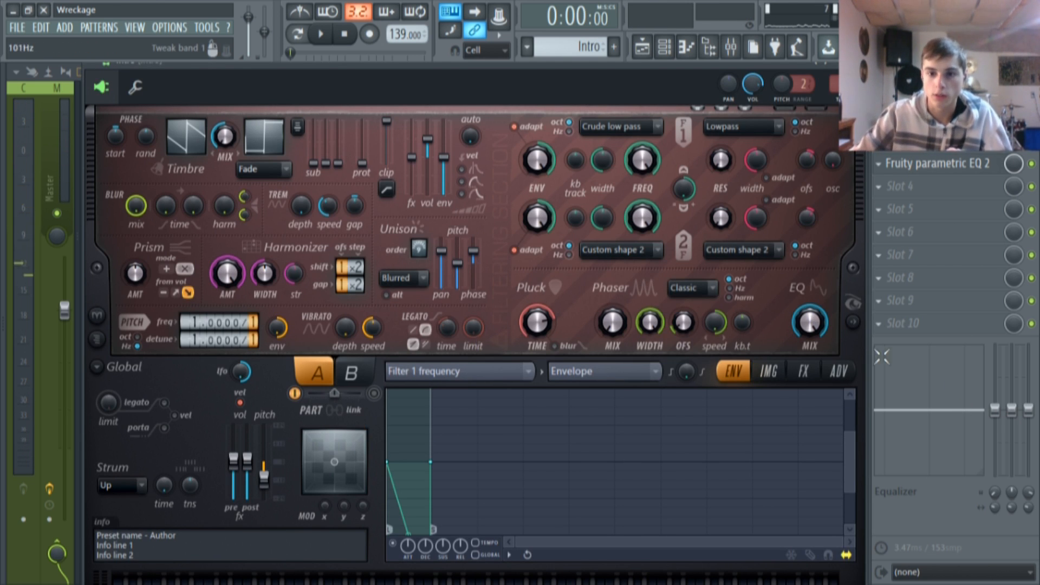
left_click(853, 322)
left_click_drag(733, 60, 601, 61)
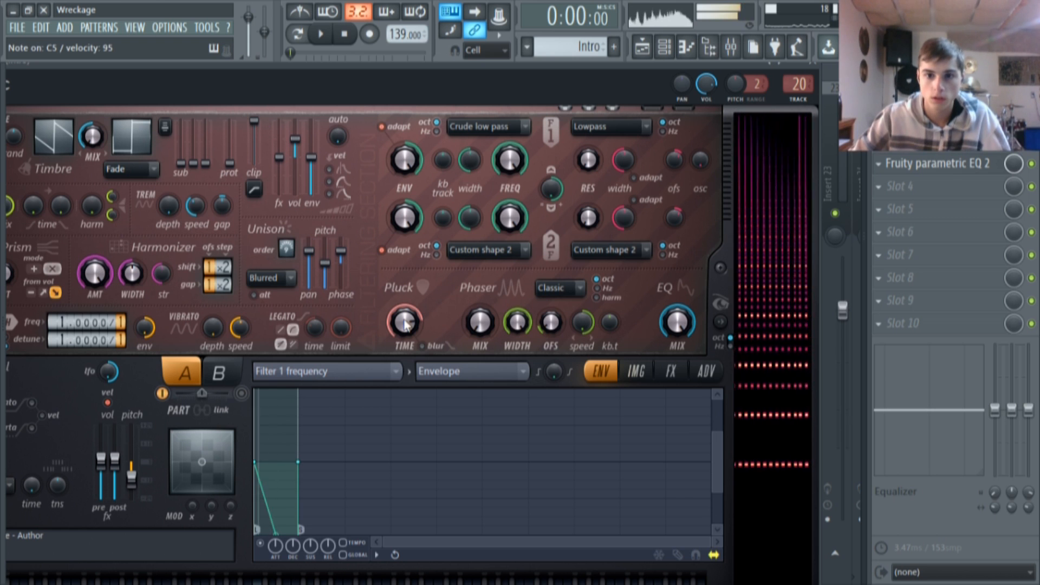
left_click_drag(449, 63, 490, 69)
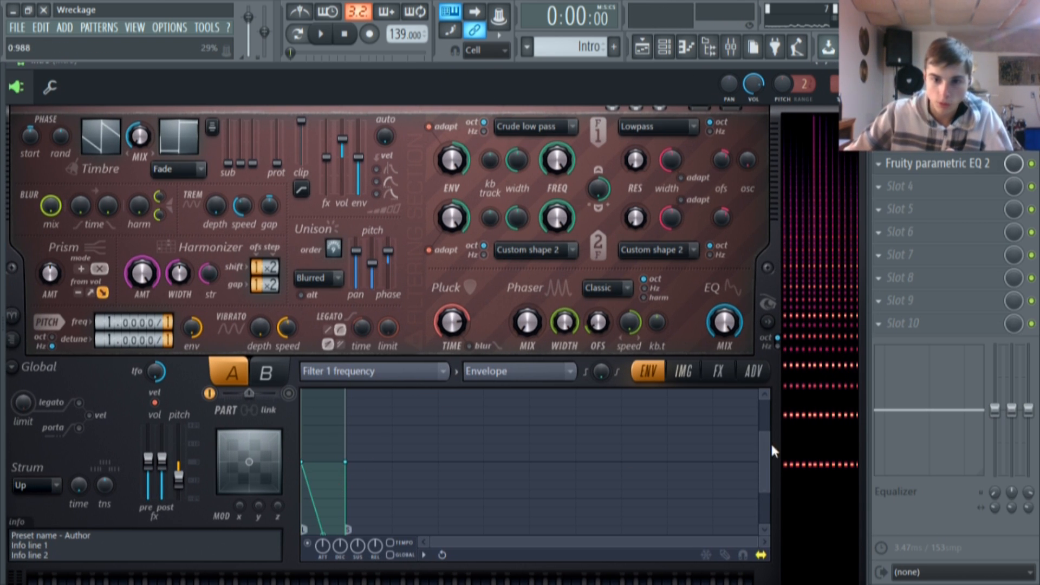
- View the filter frequency envelope and try the phaser's mix and width, returning the mix to zero
scroll(756, 490, "down", 2)
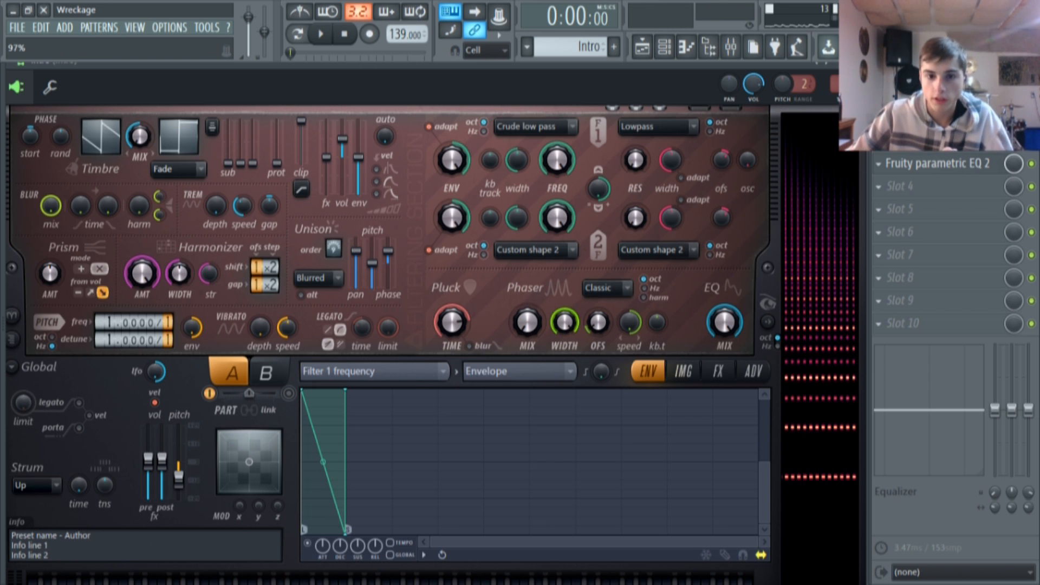
left_click_drag(534, 325, 538, 358)
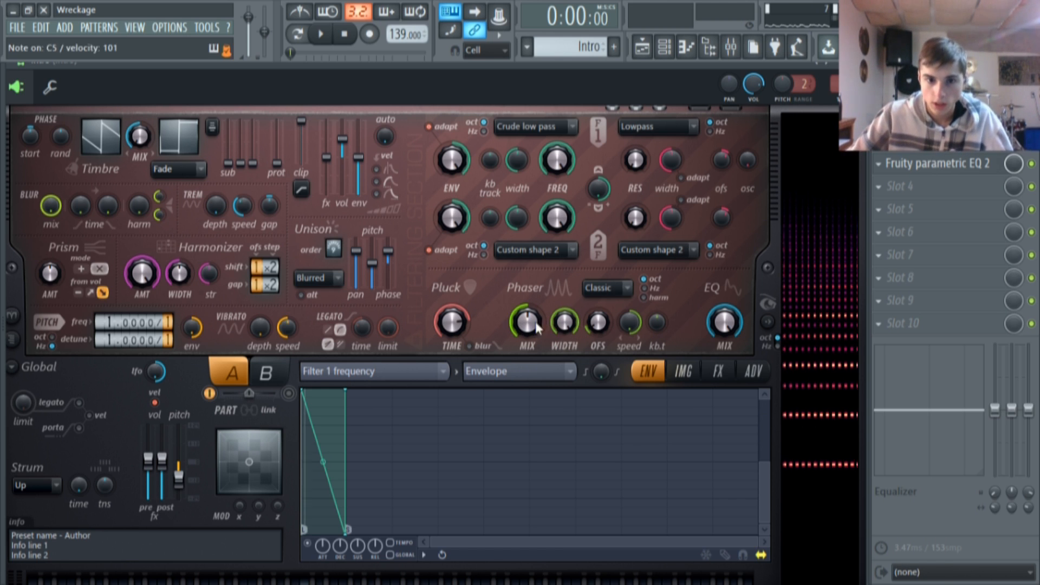
left_click_drag(565, 323, 565, 293)
left_click_drag(528, 323, 527, 347)
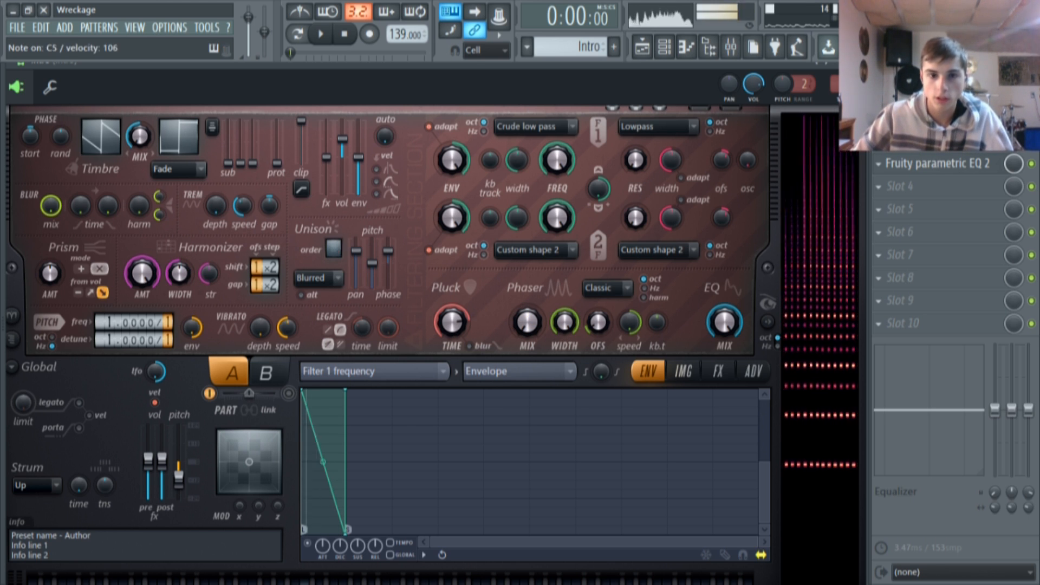
- Try the Intro synth without unison and with a lower harmonizer amount, restoring both settings
left_click_drag(333, 250, 333, 239)
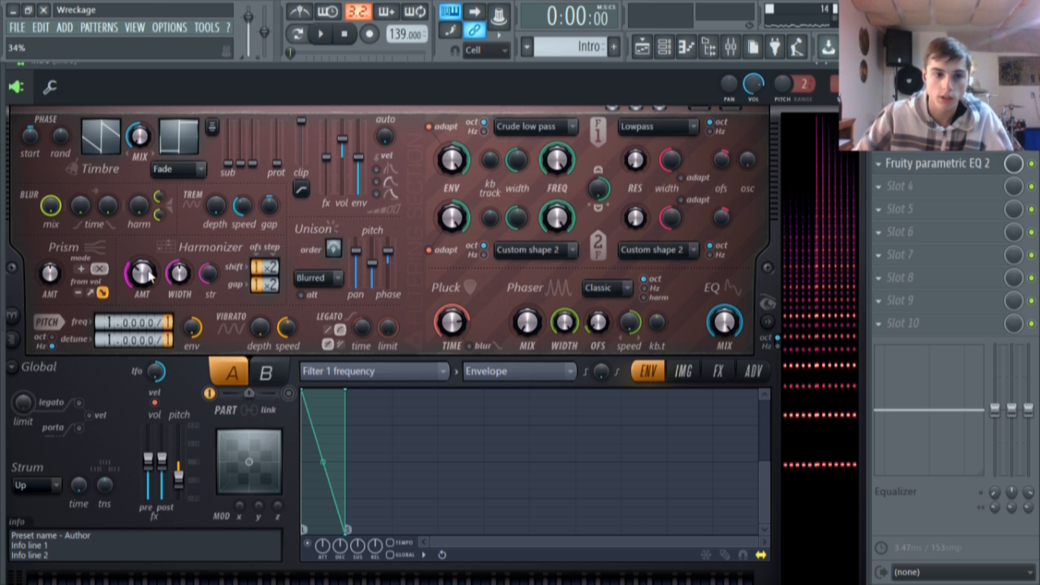
left_click_drag(150, 276, 150, 295)
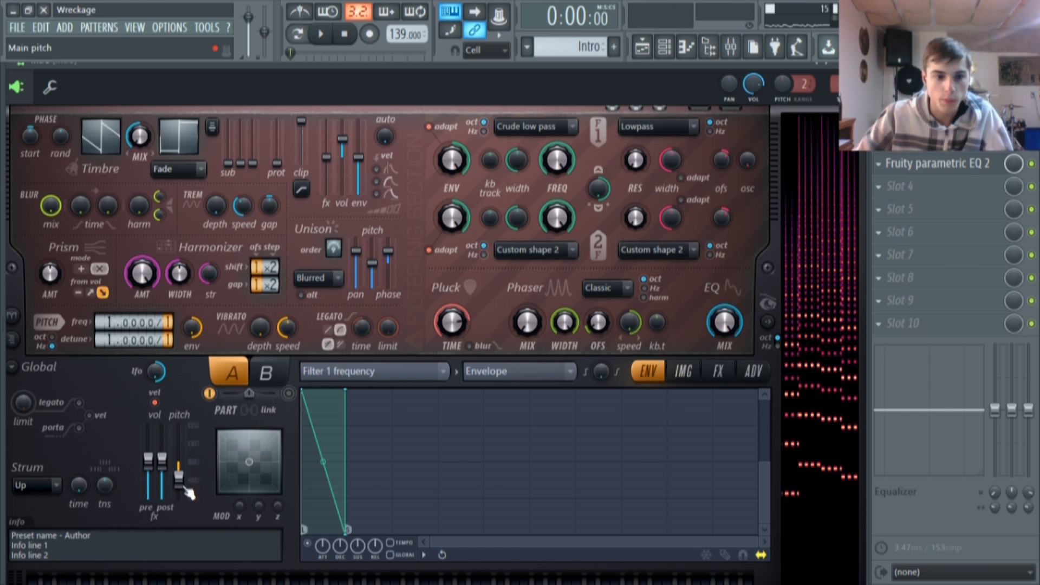
- Try the Intro synth with its main pitch raised, and restore the original pitch
left_click_drag(183, 493, 178, 465)
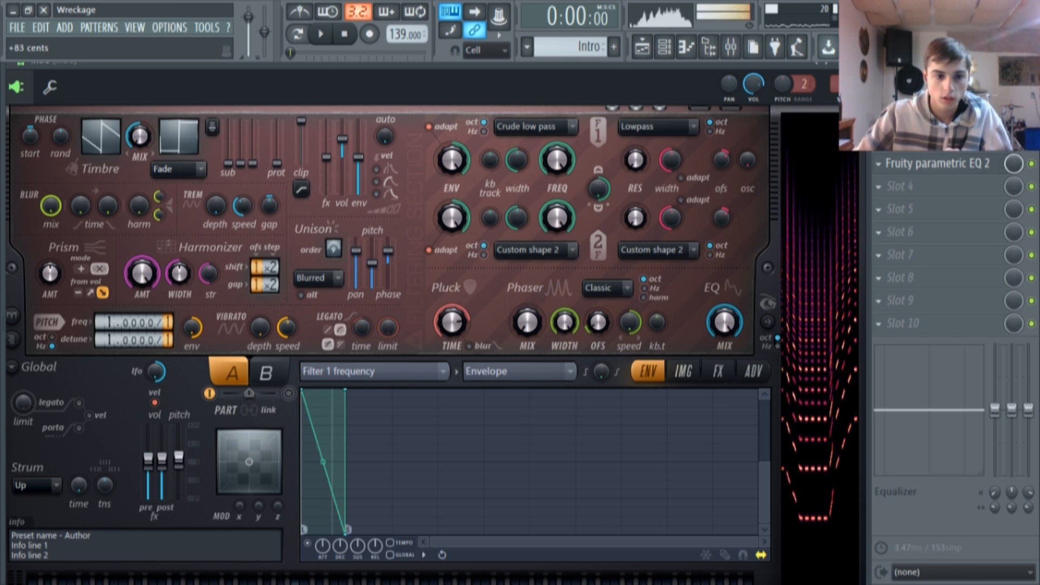
right_click(182, 466)
left_click(215, 360)
left_click_drag(178, 462, 179, 477)
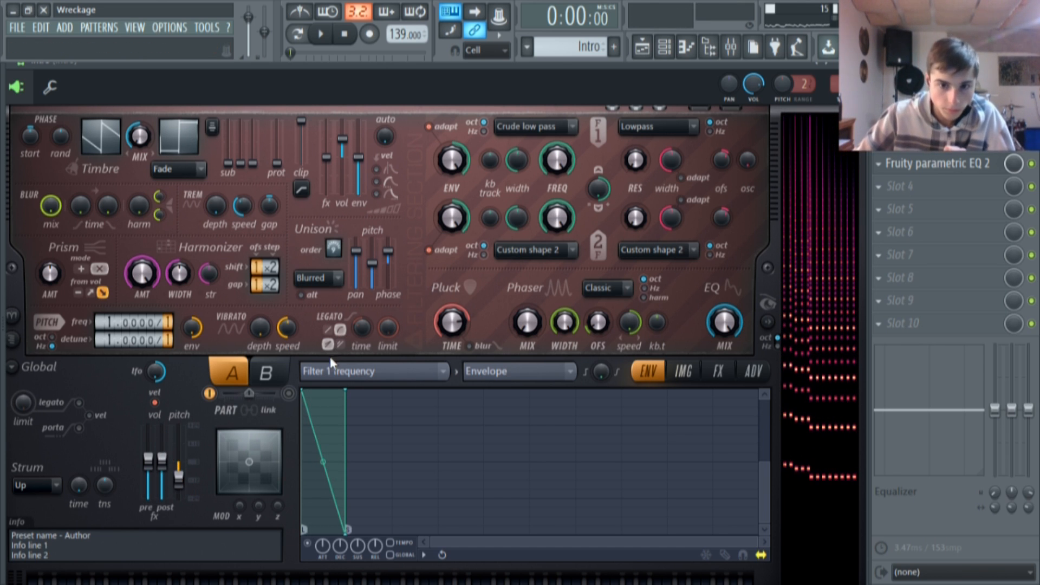
- Try the Intro synth's prism amount and its harmonic level mapping switched off, restoring the inverted mapping
left_click_drag(491, 72, 527, 72)
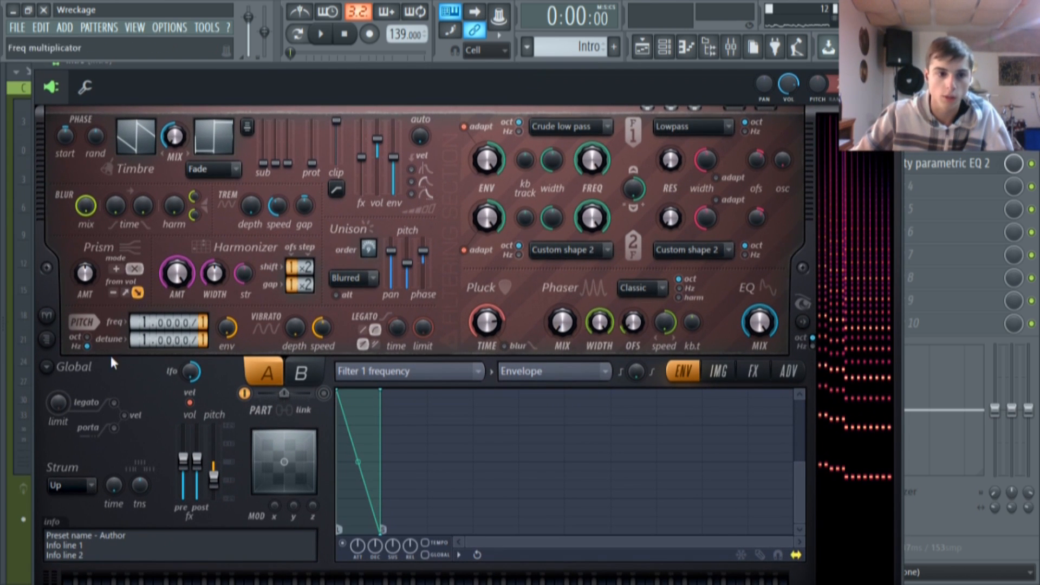
left_click_drag(87, 278, 86, 278)
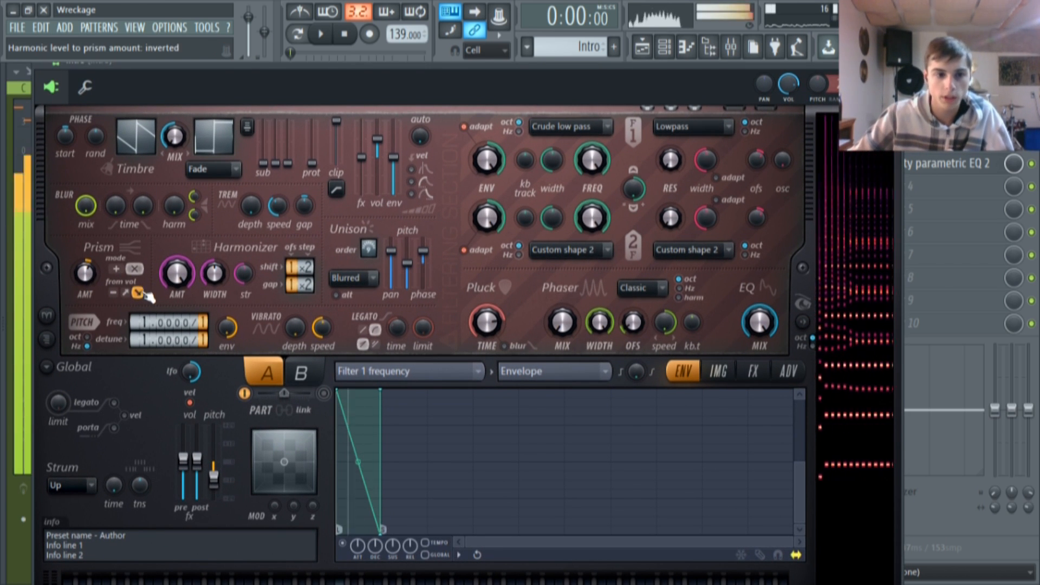
left_click(113, 293)
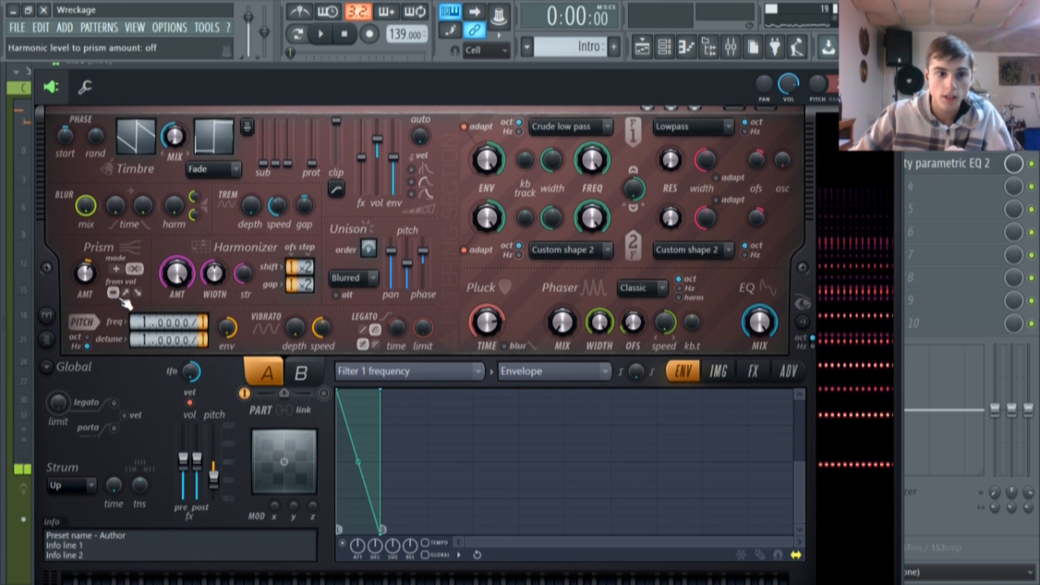
left_click(138, 292)
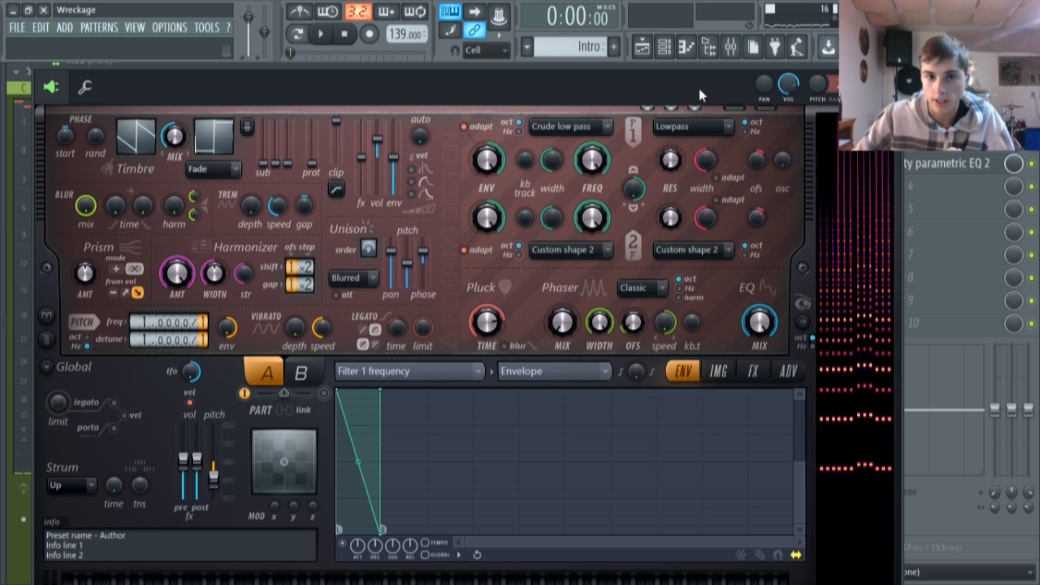
- Show the mixer and open Vocodex from the Intro track's effects, repositioning its window
left_click(731, 48)
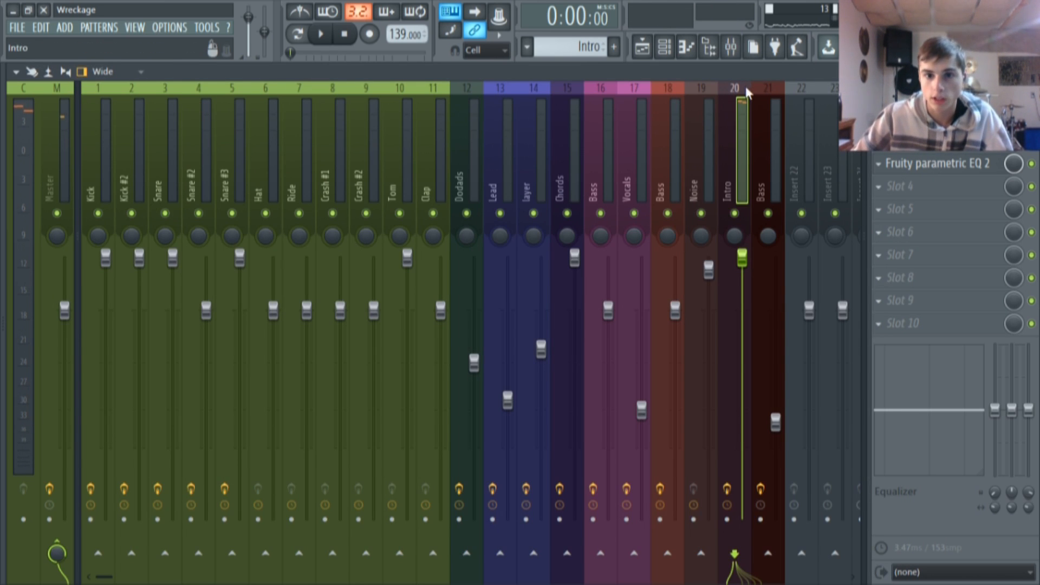
left_click(933, 118)
left_click(933, 118)
left_click(933, 118)
left_click_drag(434, 87, 454, 92)
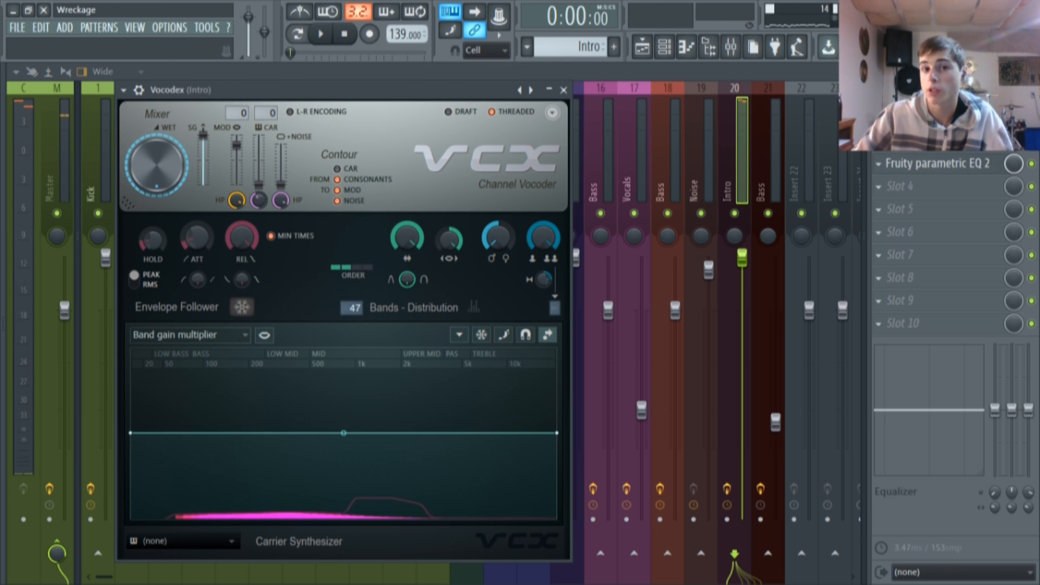
key("Escape")
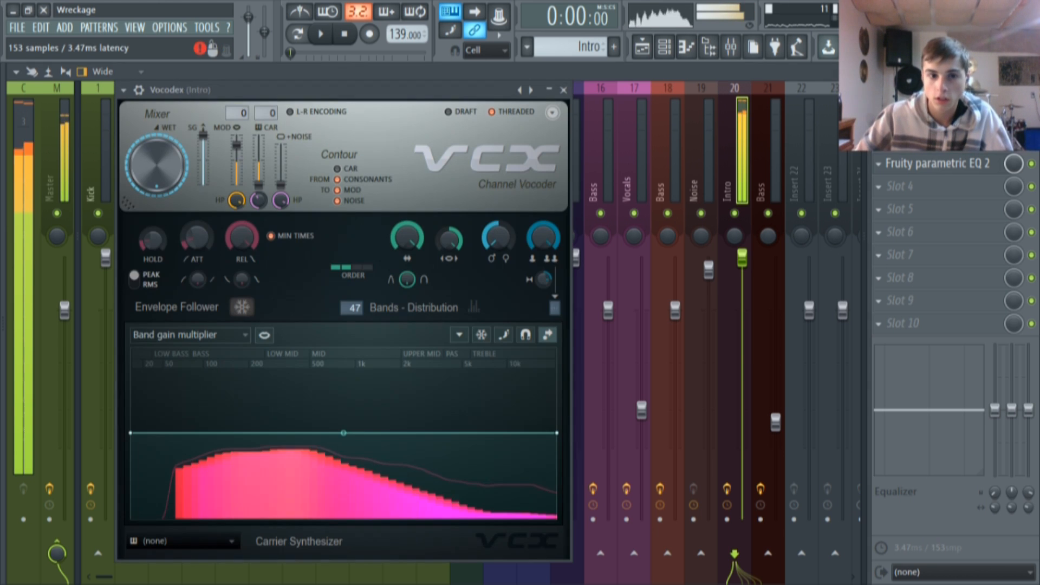
- Lower Vocodex's wet level on the Intro track to about -0.4 dB
left_click(921, 141)
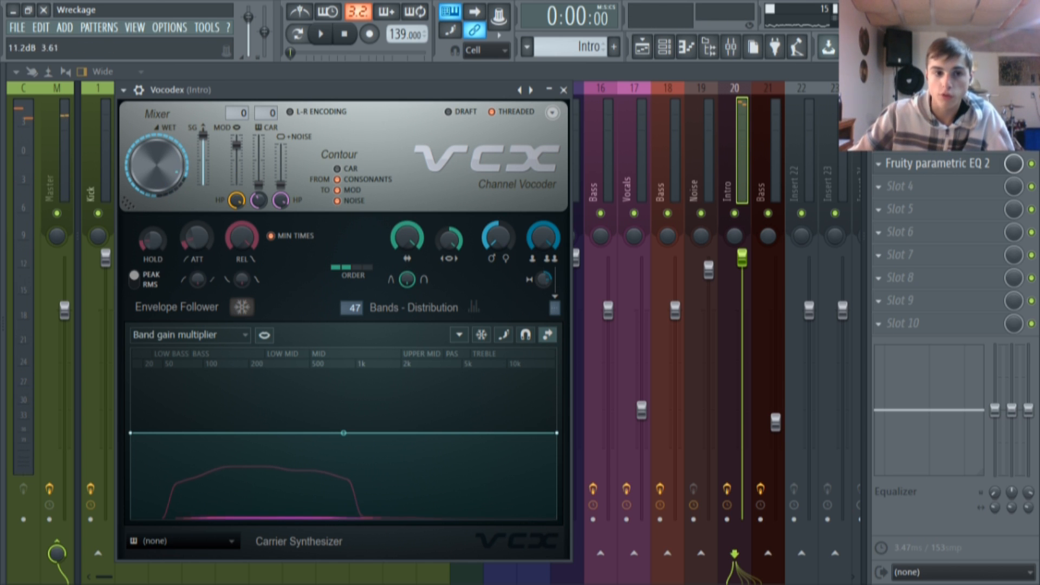
mouse_move(178, 173)
left_mouse_down()
mouse_move(178, 119)
mouse_move(179, 162)
left_mouse_up()
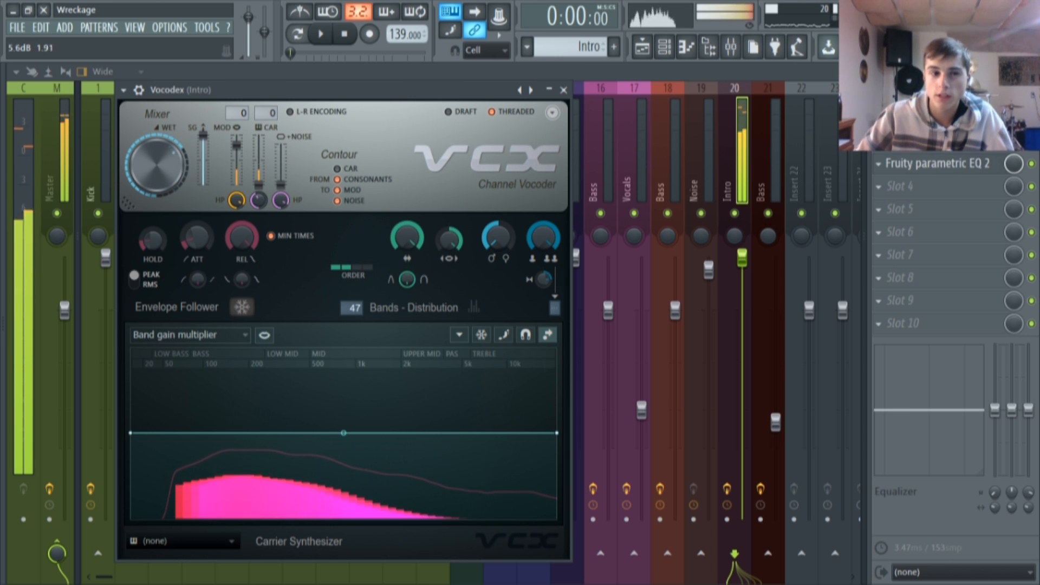
left_click_drag(157, 163, 157, 178)
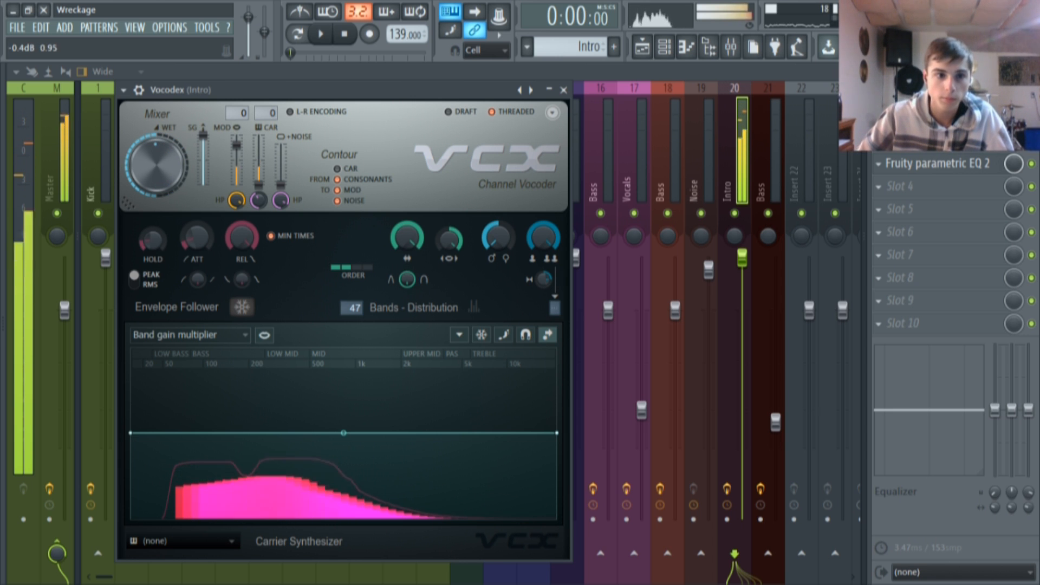
- Compare the Intro sound with Vocodex's draft mode on and off, leaving draft mode off
left_click(449, 112)
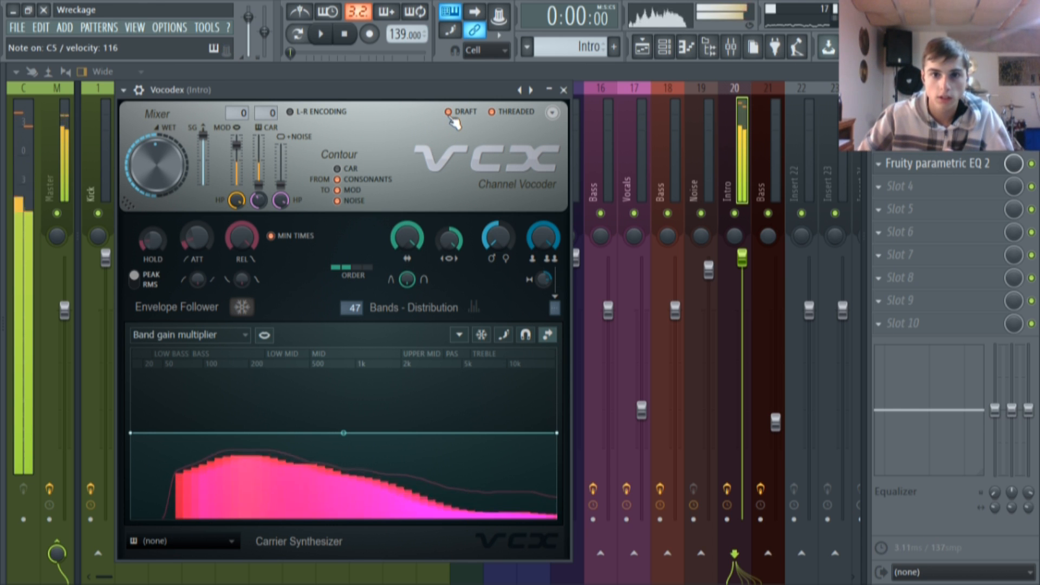
left_click(449, 114)
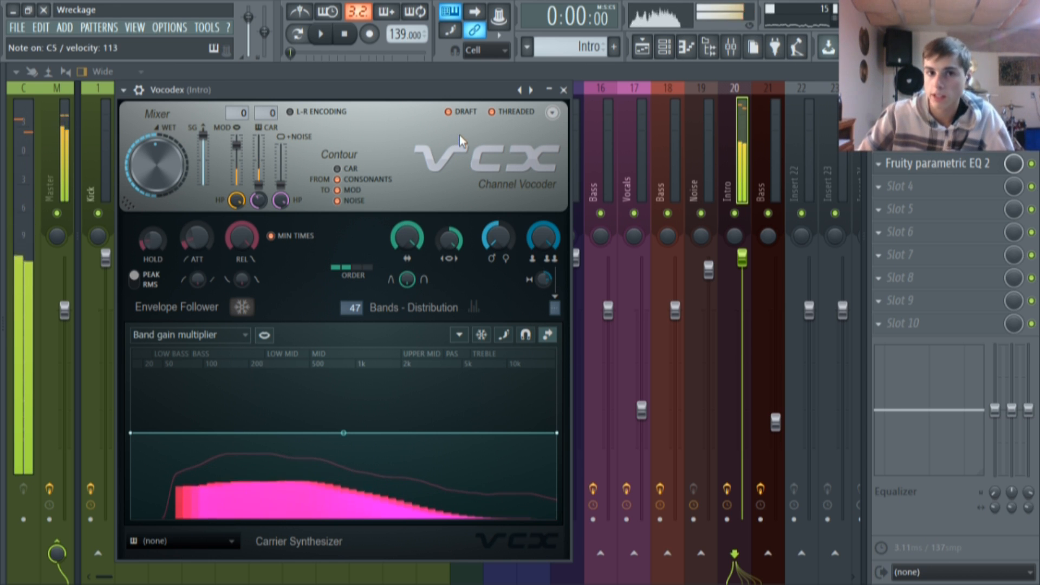
left_click(450, 111)
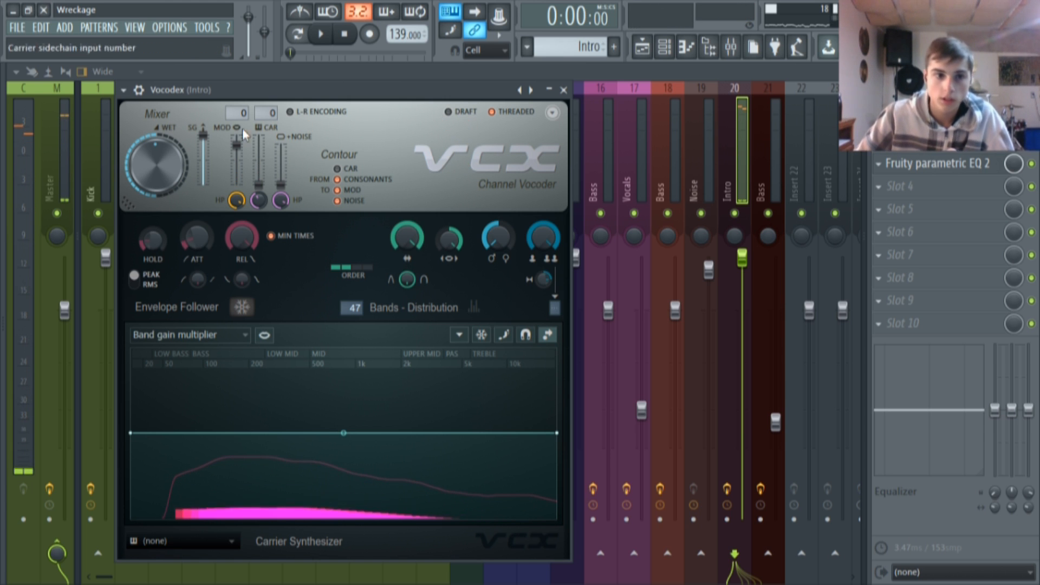
left_click(449, 111)
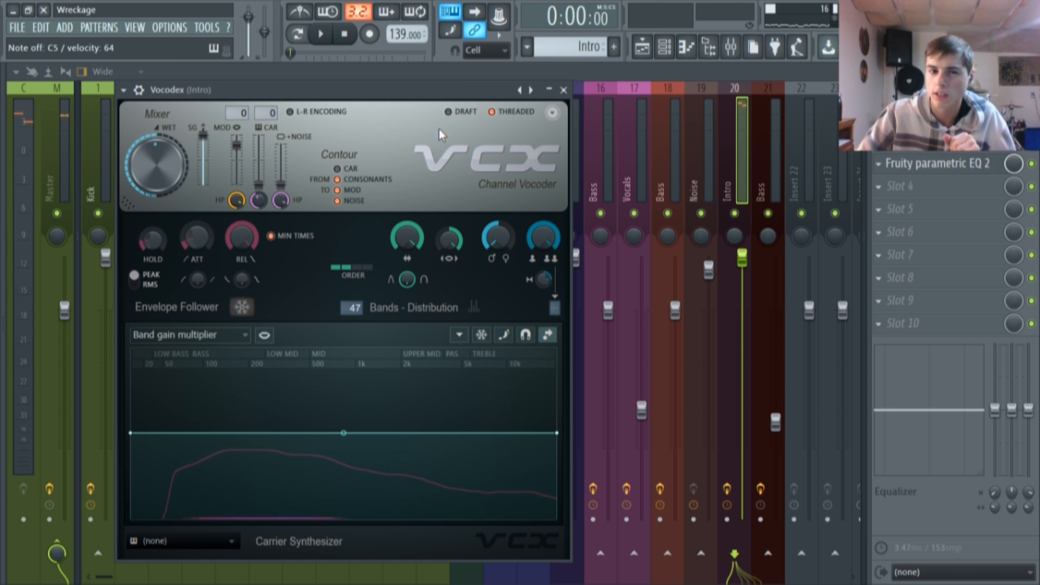
- Try Vocodex with the SG slider lowered, restore it, and close Vocodex
left_click_drag(464, 101, 472, 100)
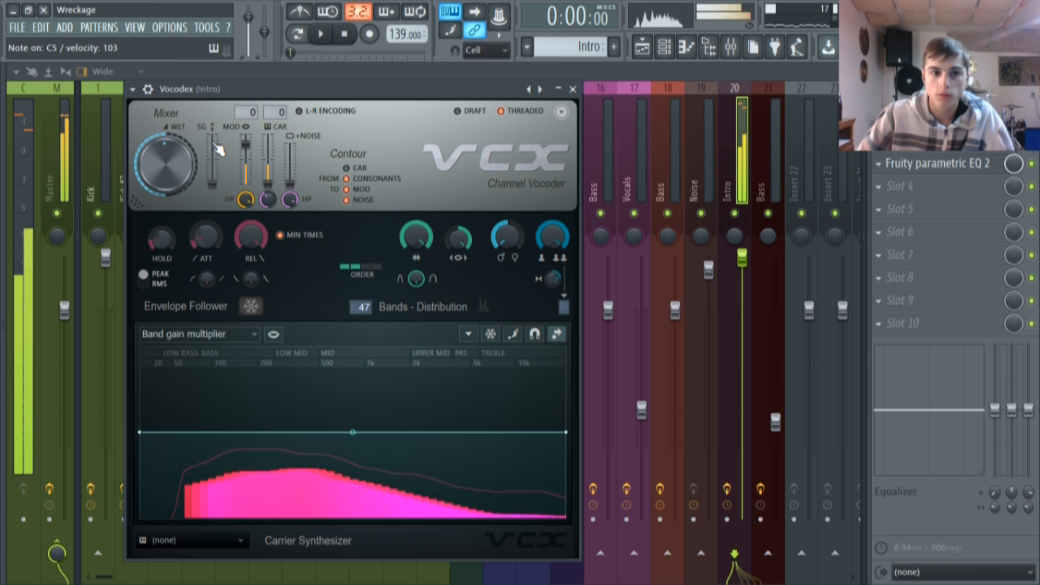
left_click_drag(219, 151, 213, 130)
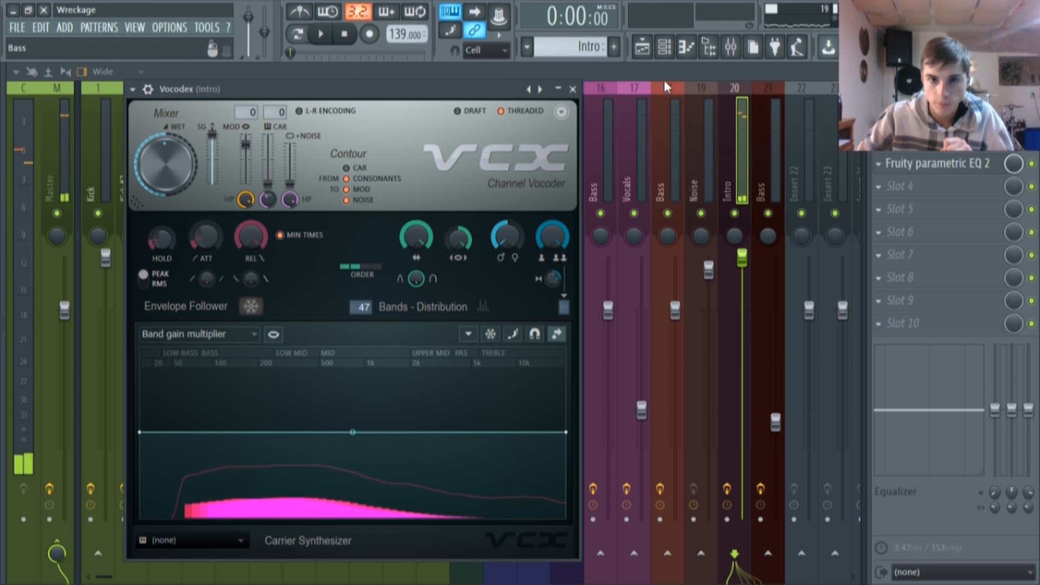
left_click(932, 141)
- Move band 1 of the Intro track's Parametric EQ 2 to about 114 Hz at neutral gain, and close the EQ
left_click(932, 163)
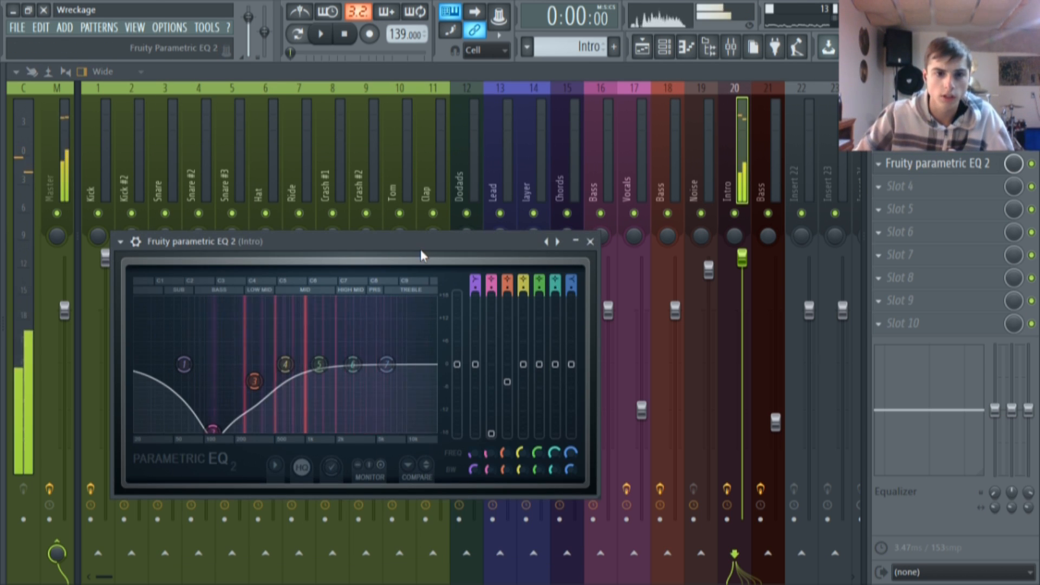
left_click_drag(422, 242, 507, 119)
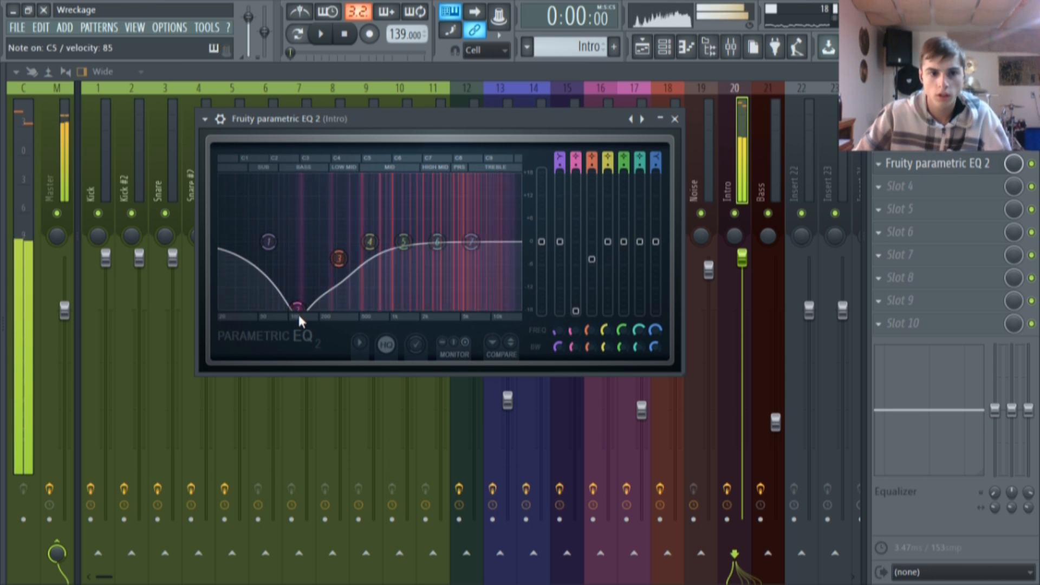
left_click_drag(268, 242, 291, 244)
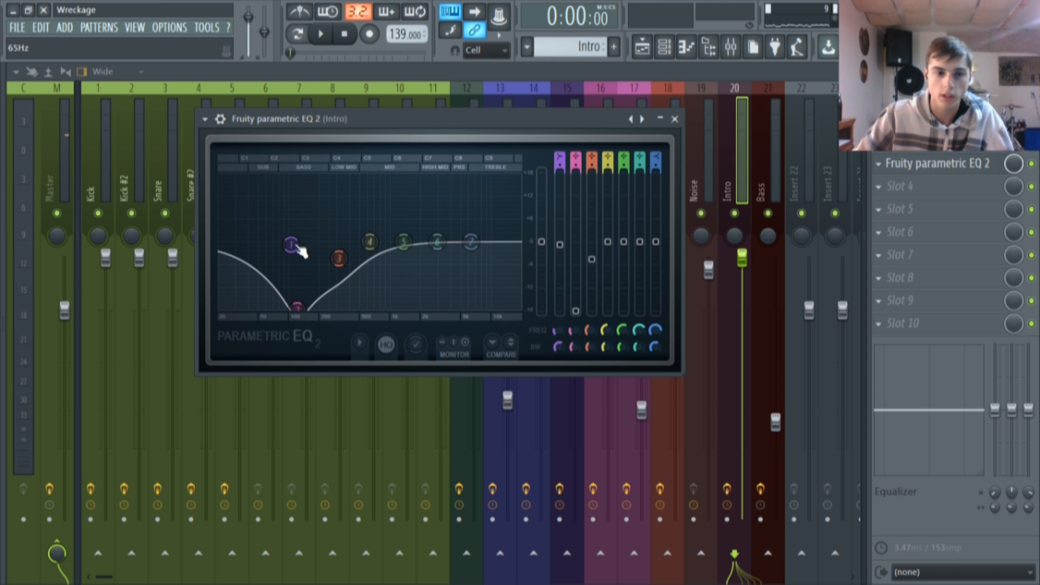
left_click_drag(305, 316, 306, 315)
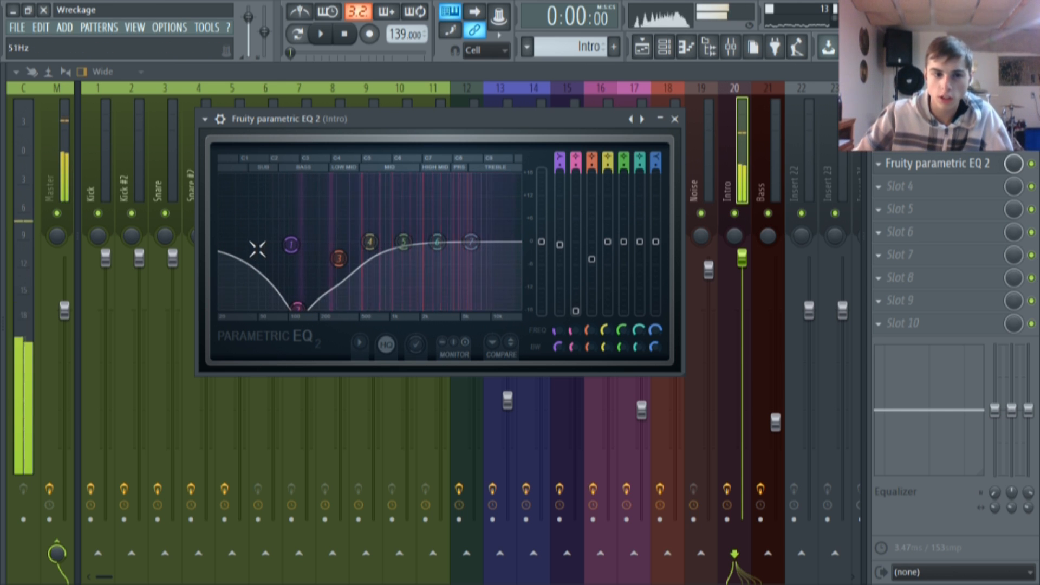
mouse_move(291, 244)
left_mouse_down()
mouse_move(270, 297)
mouse_move(298, 204)
mouse_move(295, 238)
left_mouse_up()
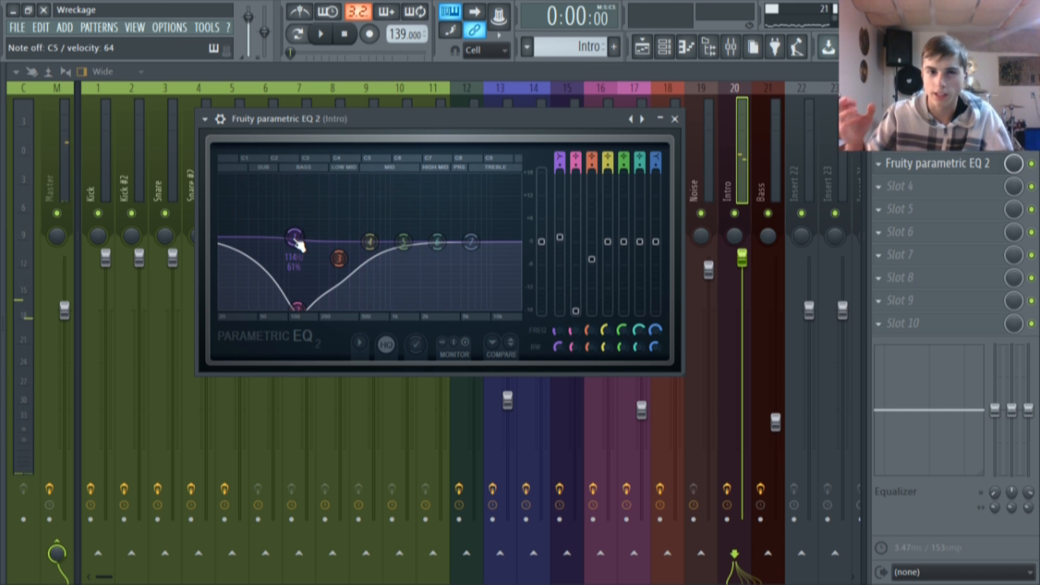
mouse_move(297, 242)
left_mouse_down()
mouse_move(293, 307)
mouse_move(297, 232)
mouse_move(295, 242)
left_mouse_up()
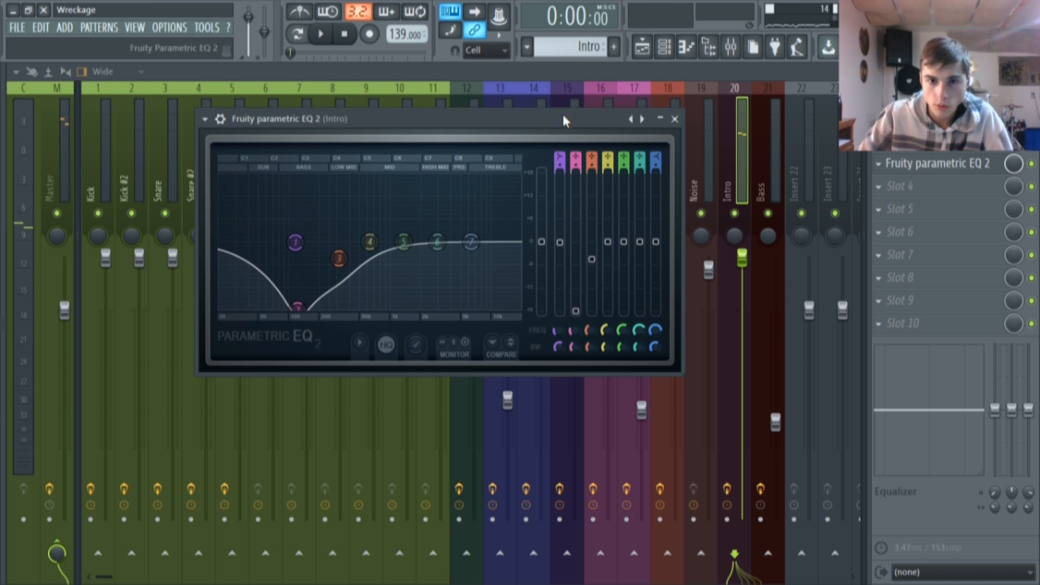
left_click(675, 119)
left_click(573, 89)
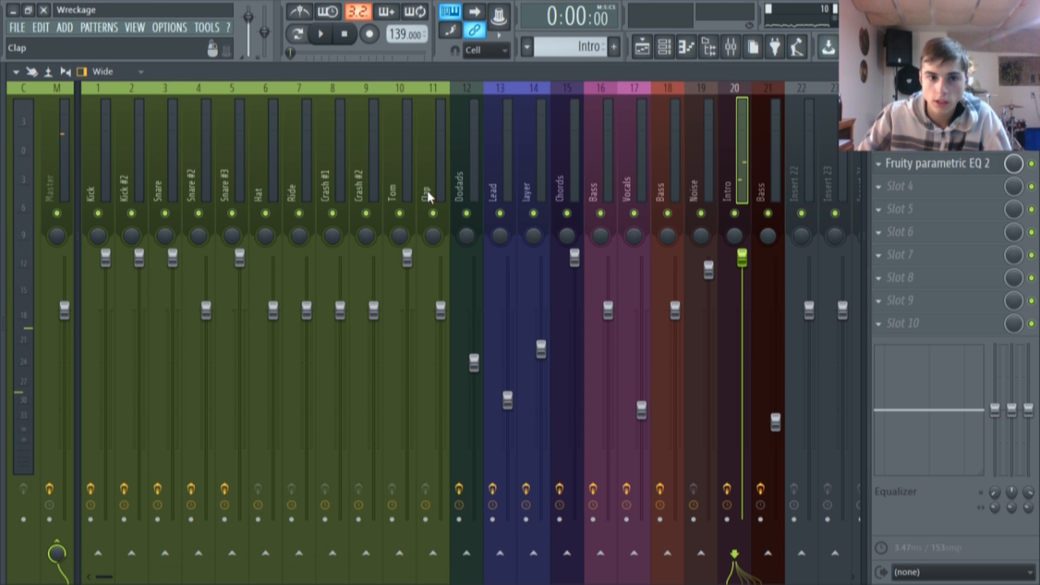
- Open the Intro pattern from the playlist in the piano roll and play it
left_click(641, 54)
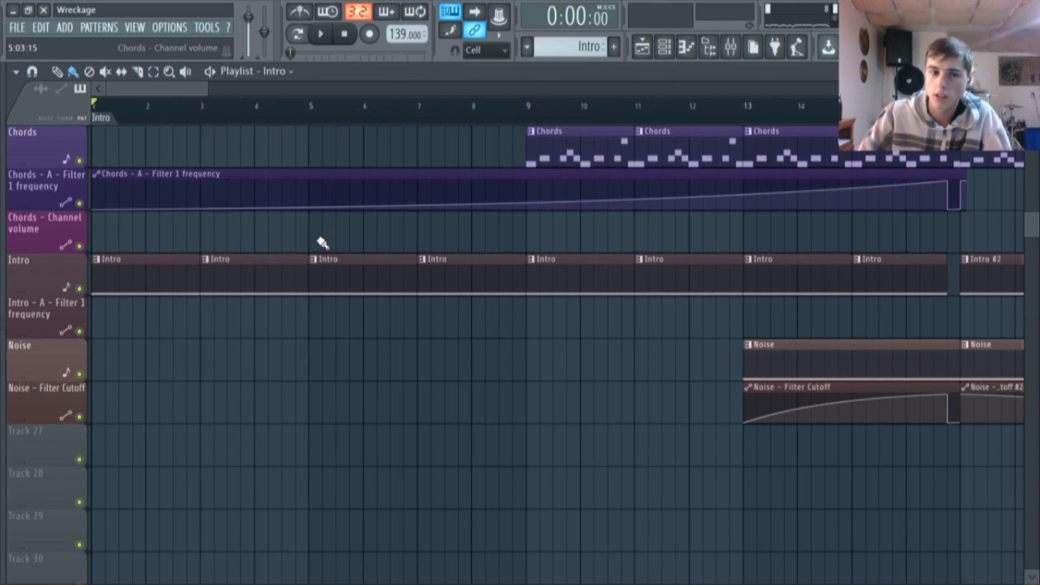
double_click(179, 281)
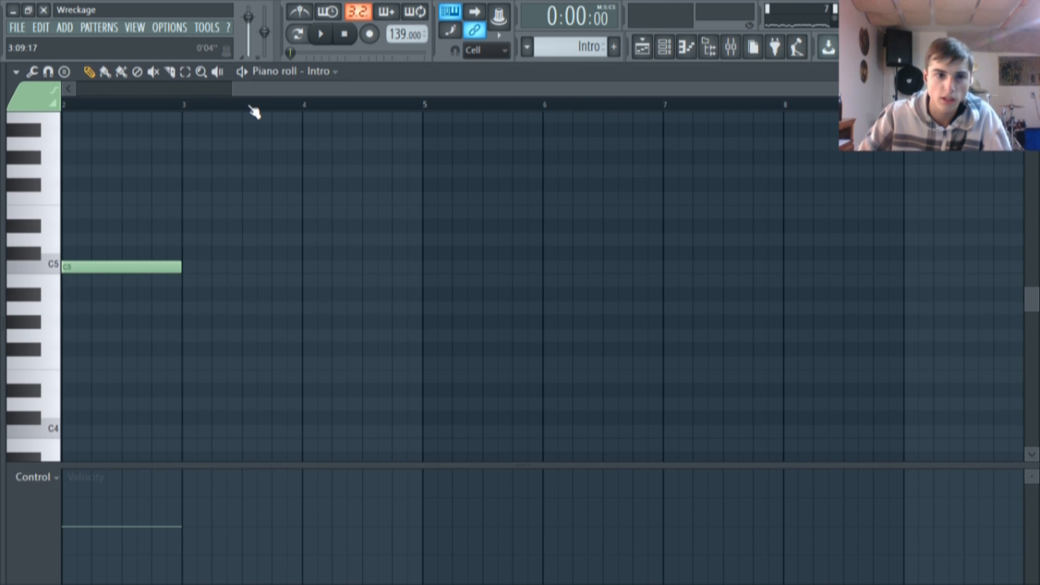
left_click(316, 35)
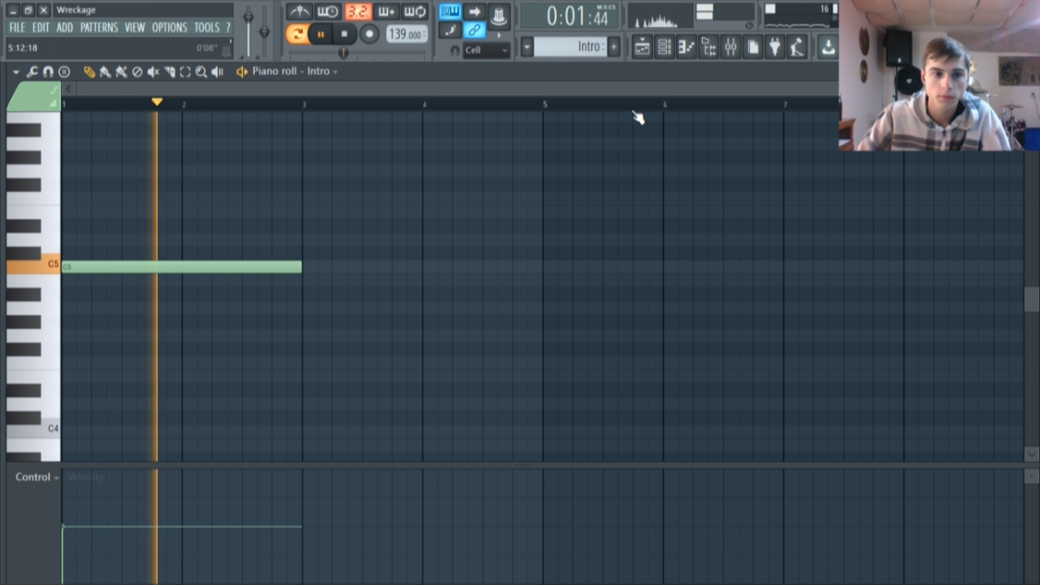
- Play the song from the start of the playlist, view the track levels in the mixer, and stop playback
left_click(642, 48)
left_click(296, 35)
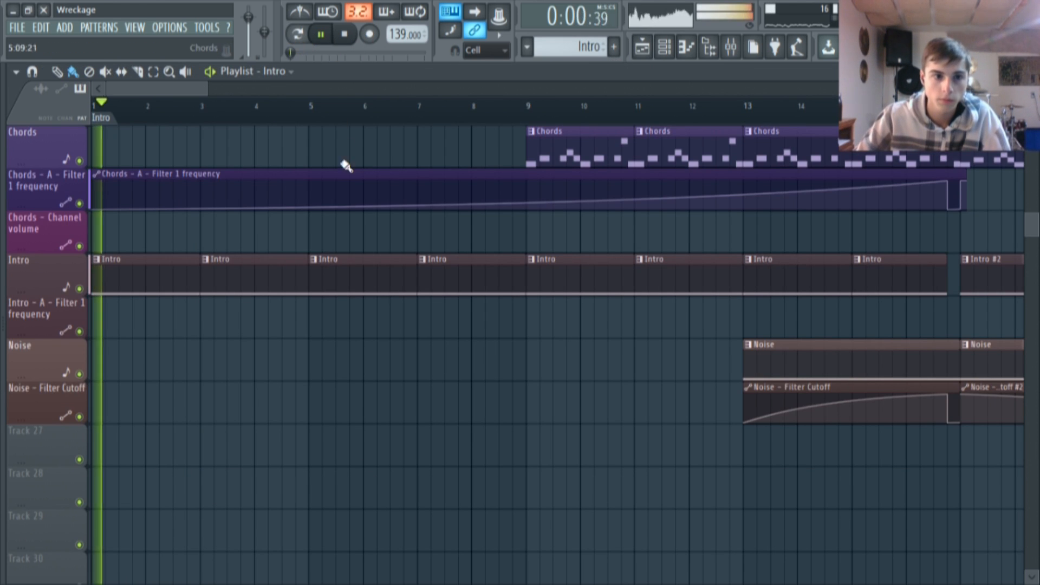
key("F9")
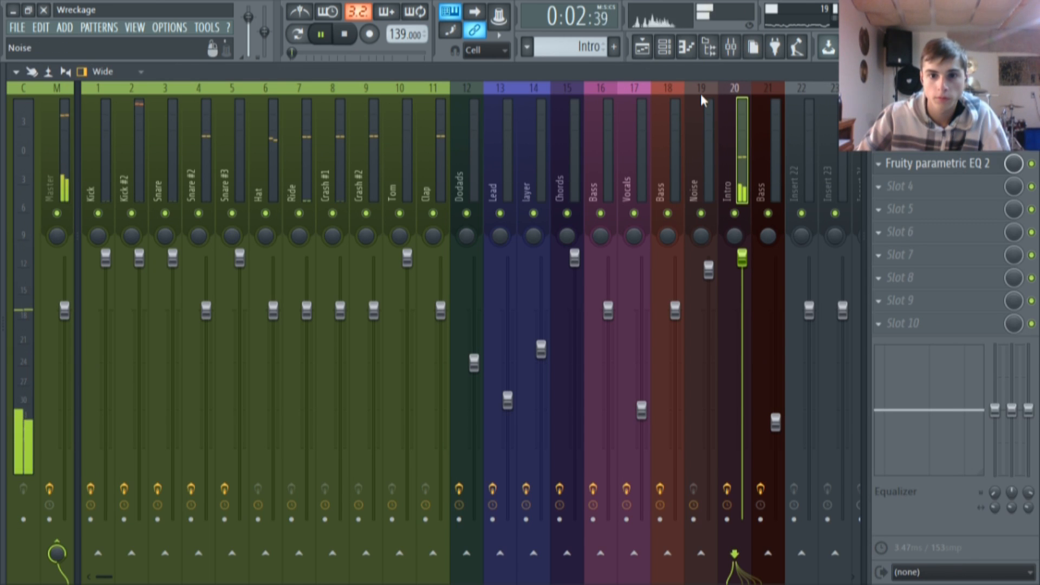
left_click(642, 48)
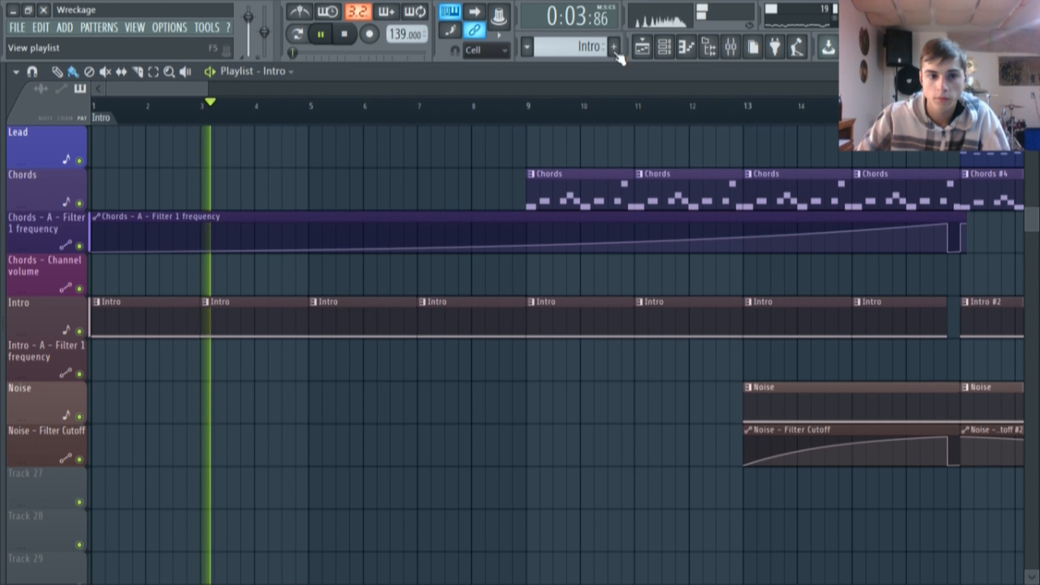
left_click(347, 39)
- Show the opening Hit clip in the playlist and open the Chords pattern's notes in the piano roll
scroll(170, 92, "right", 2)
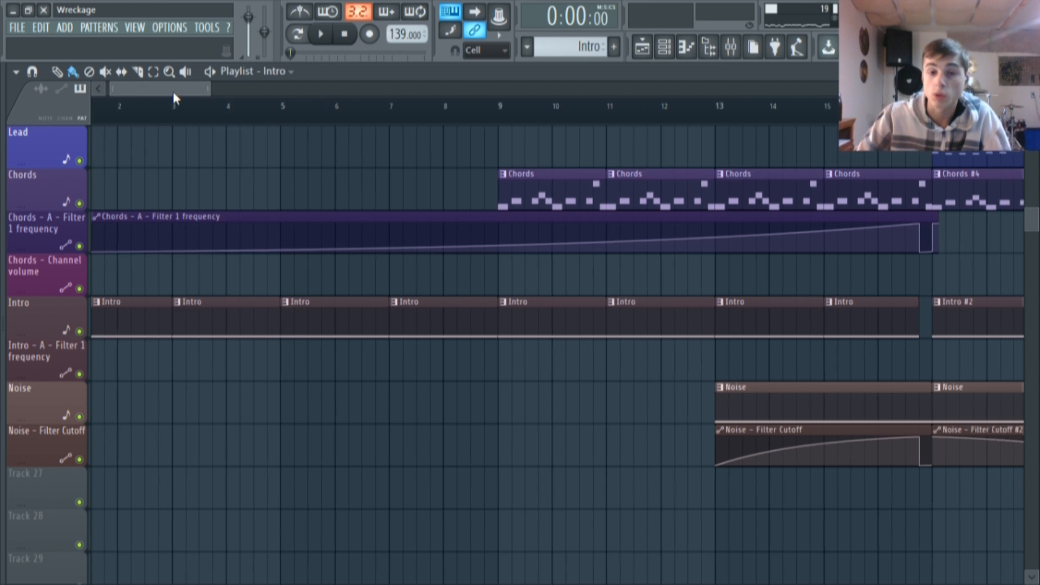
scroll(319, 211, "up", 3)
scroll(186, 108, "left", 2)
left_click(109, 239)
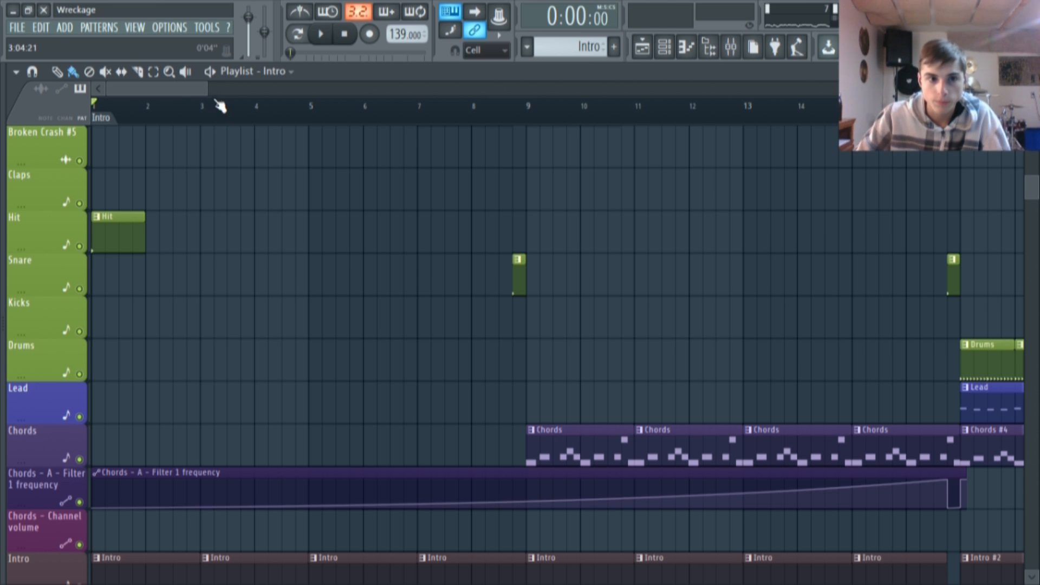
scroll(219, 106, "right", 2)
double_click(495, 455)
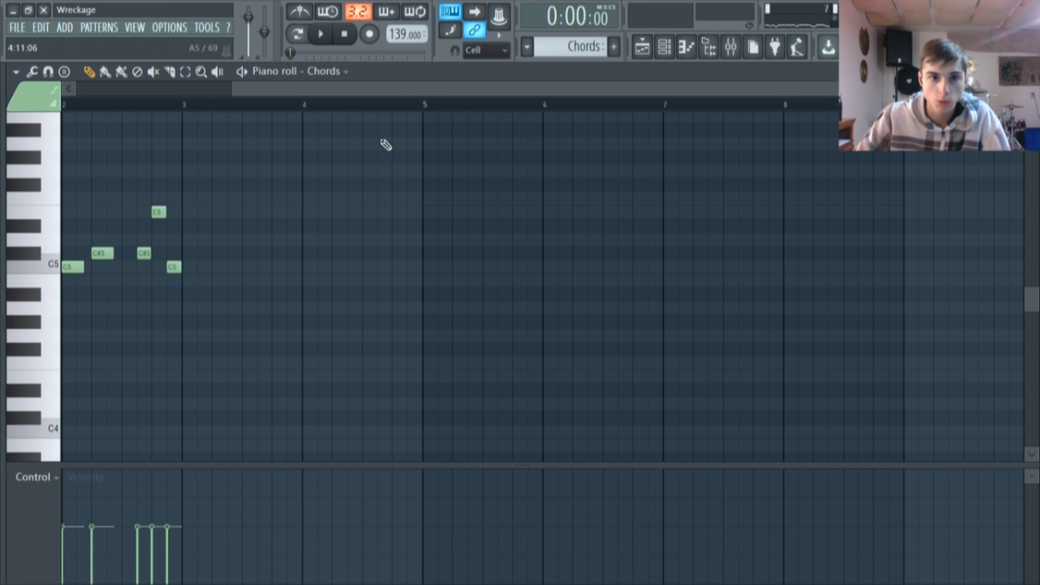
scroll(167, 125, "left", 2)
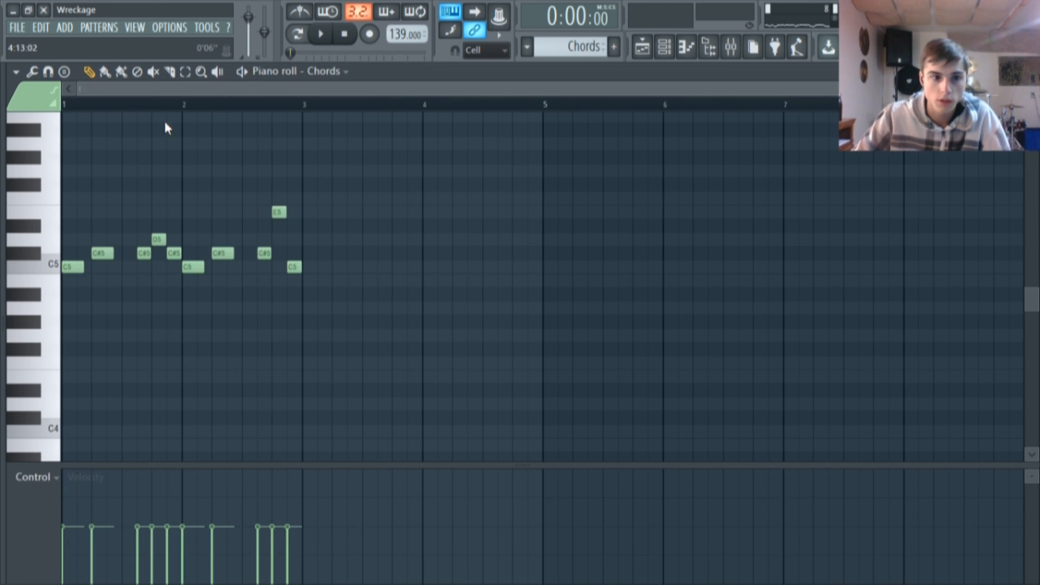
- Show the Chords clips in the playlist, reopen the pattern in the piano roll, and play it
left_click(654, 49)
scroll(476, 276, "down", 2)
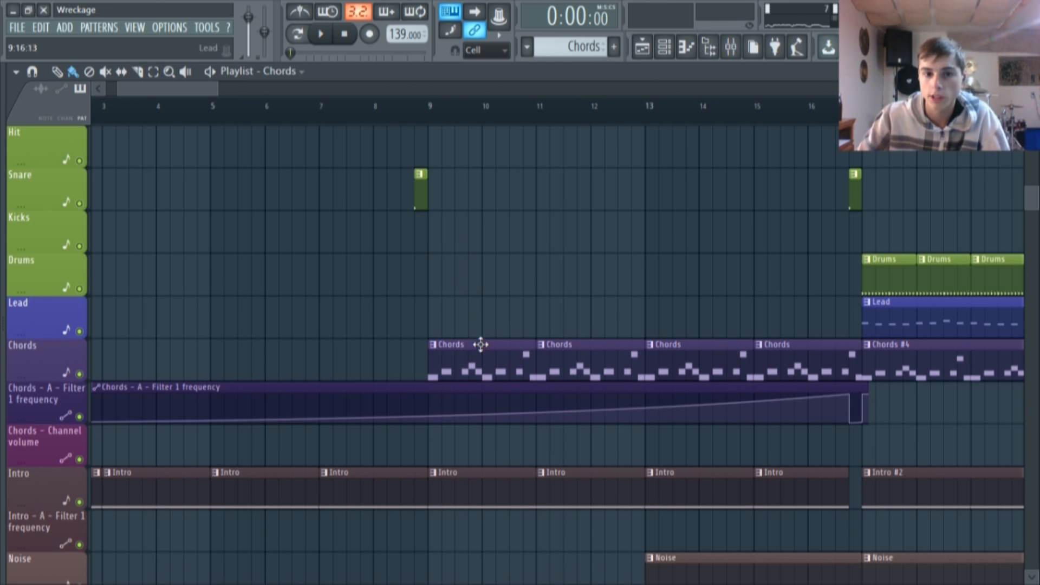
double_click(466, 368)
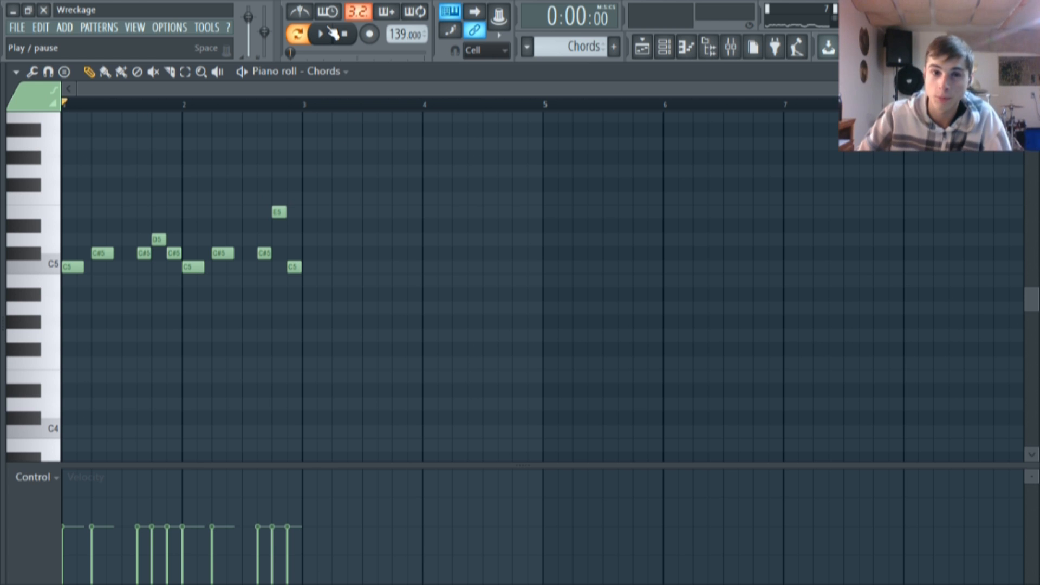
left_click(323, 35)
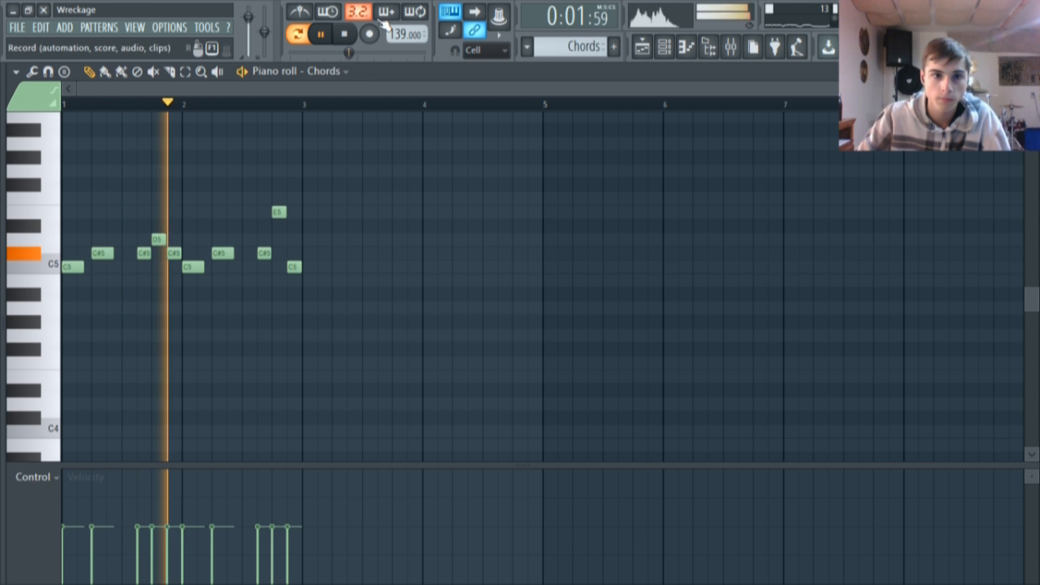
left_click(345, 36)
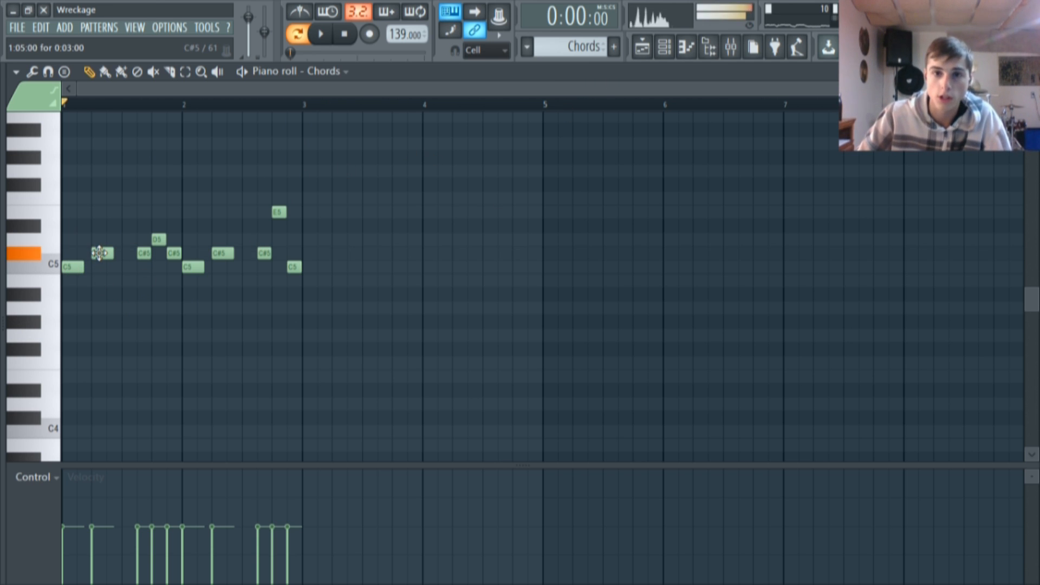
- Try raising the second note of the Chords pattern to D5 and audition the pattern
left_click_drag(101, 251, 101, 239)
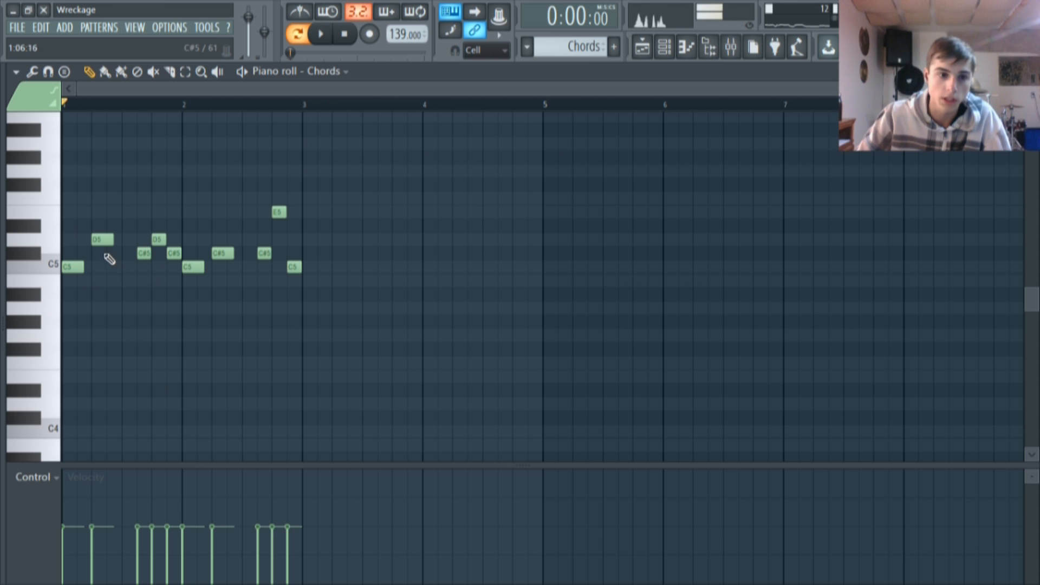
left_click(297, 35)
left_click(319, 34)
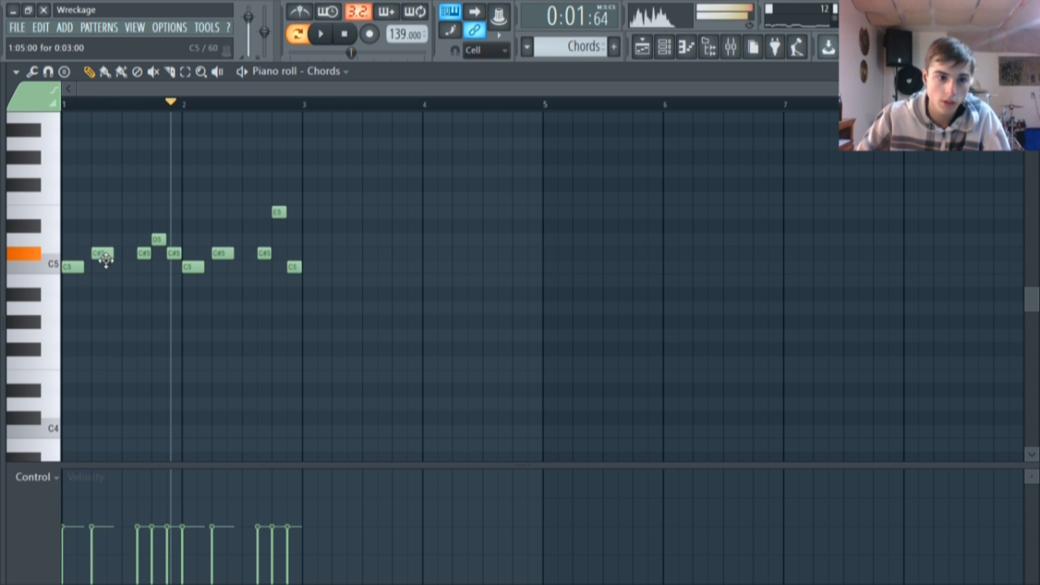
left_click(304, 35)
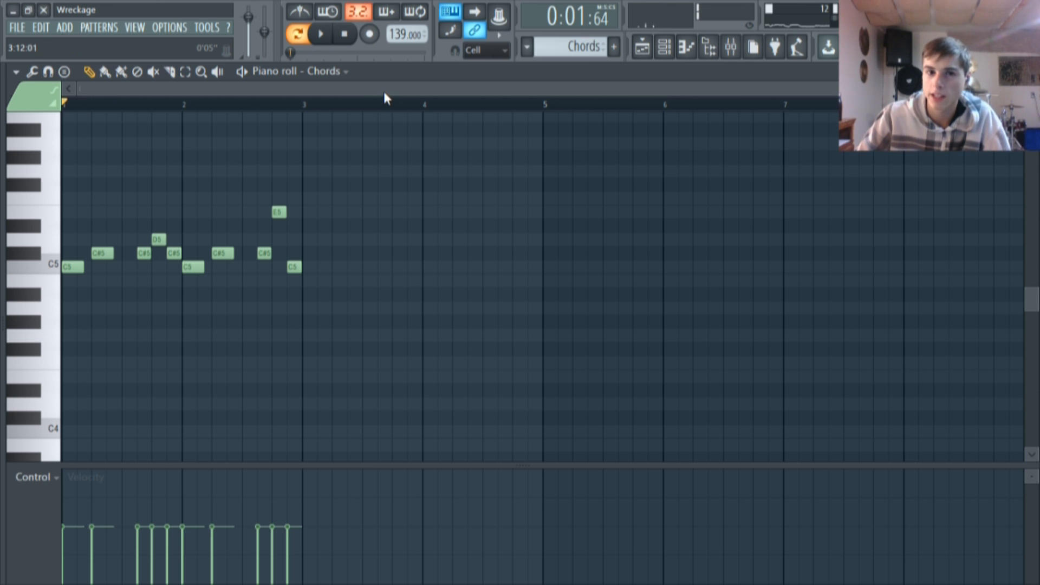
- Play the Chords pattern, view its channel in the channel rack, and stop playback
left_click(325, 35)
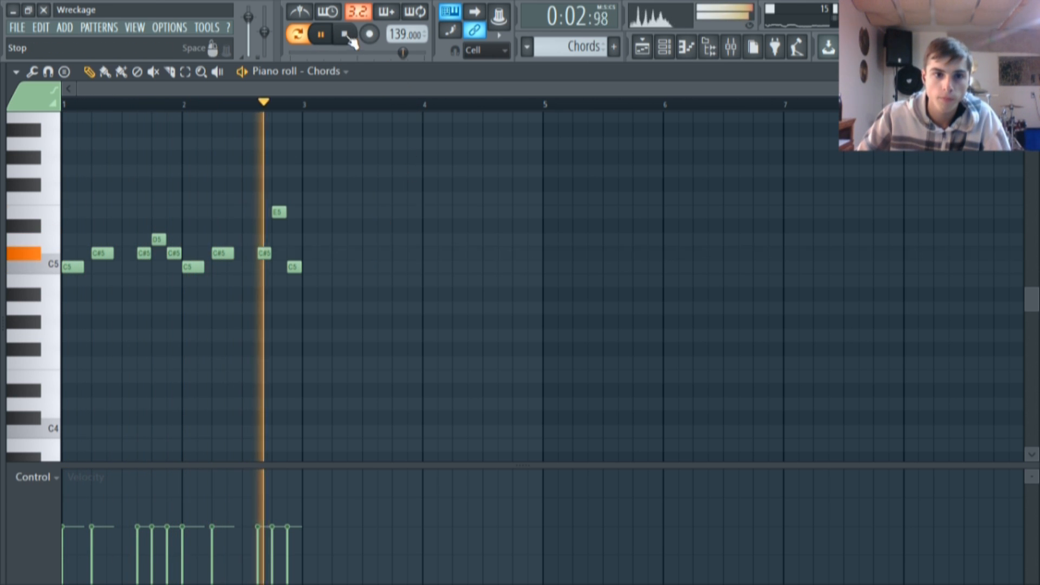
left_click(665, 47)
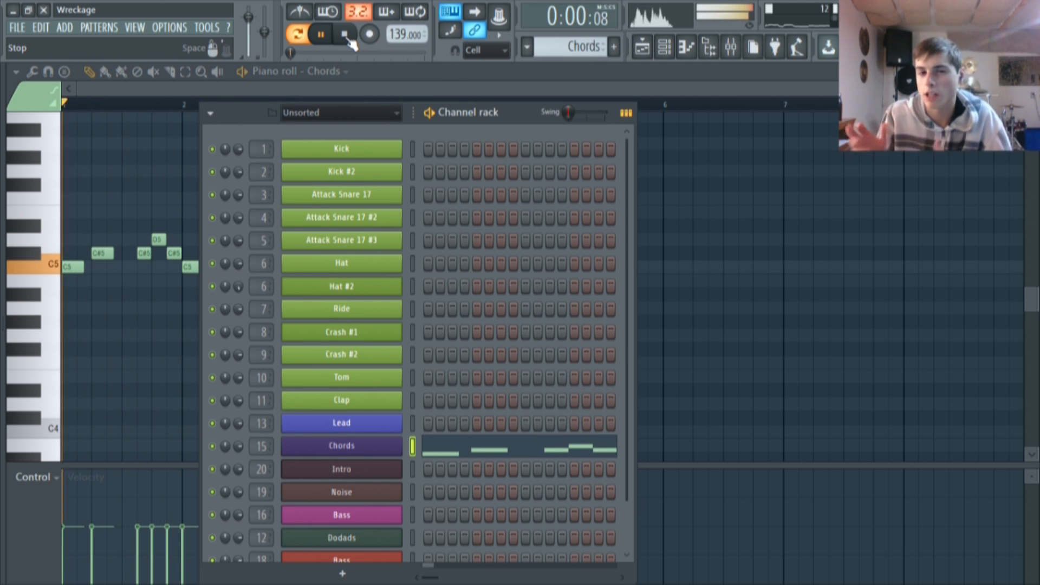
key("F6")
key("space")
mouse_move(99, 265)
left_mouse_down()
mouse_move(103, 251)
mouse_move(105, 264)
left_mouse_up()
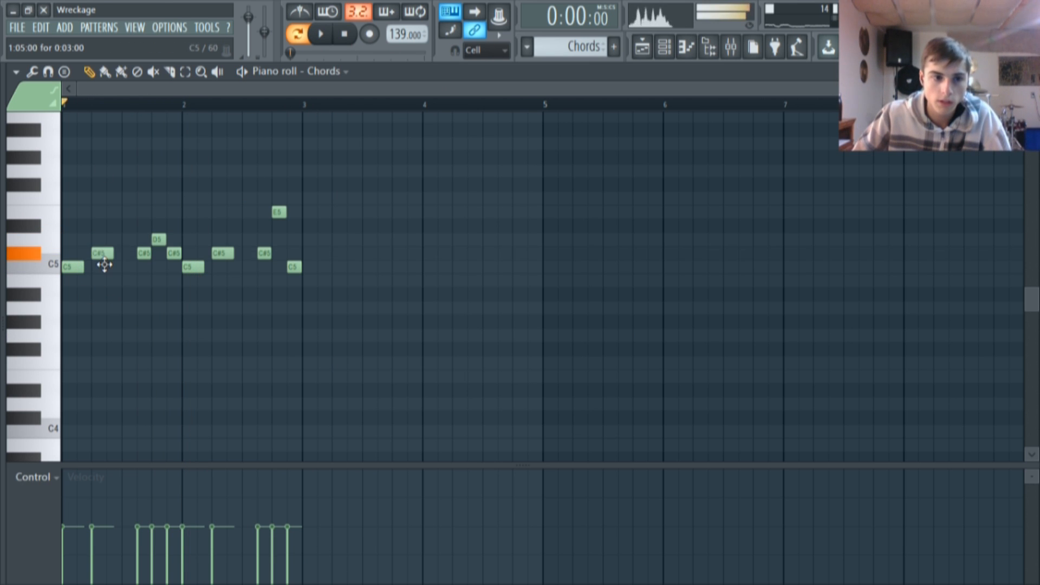
- Open the Chords channel's Harmor synth, position its window to show the spectral display, and audition a note
left_click(676, 49)
left_click(297, 448)
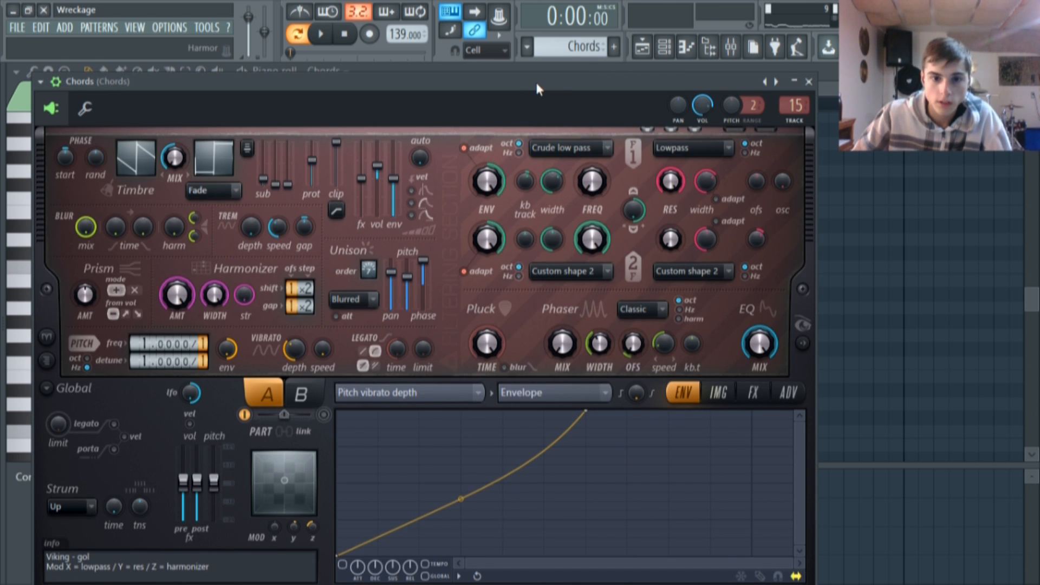
left_click_drag(535, 87, 543, 84)
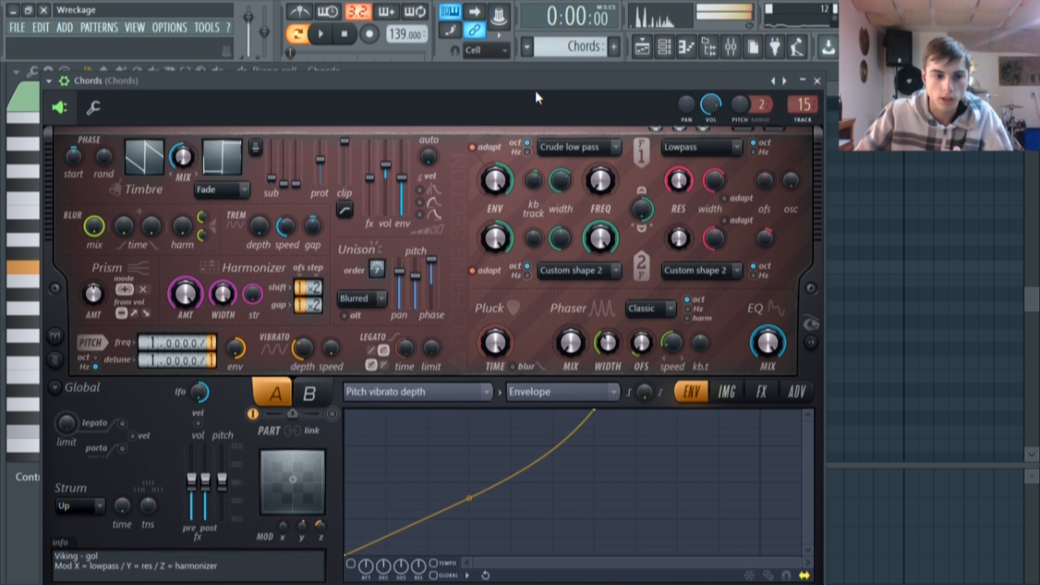
left_click(811, 324)
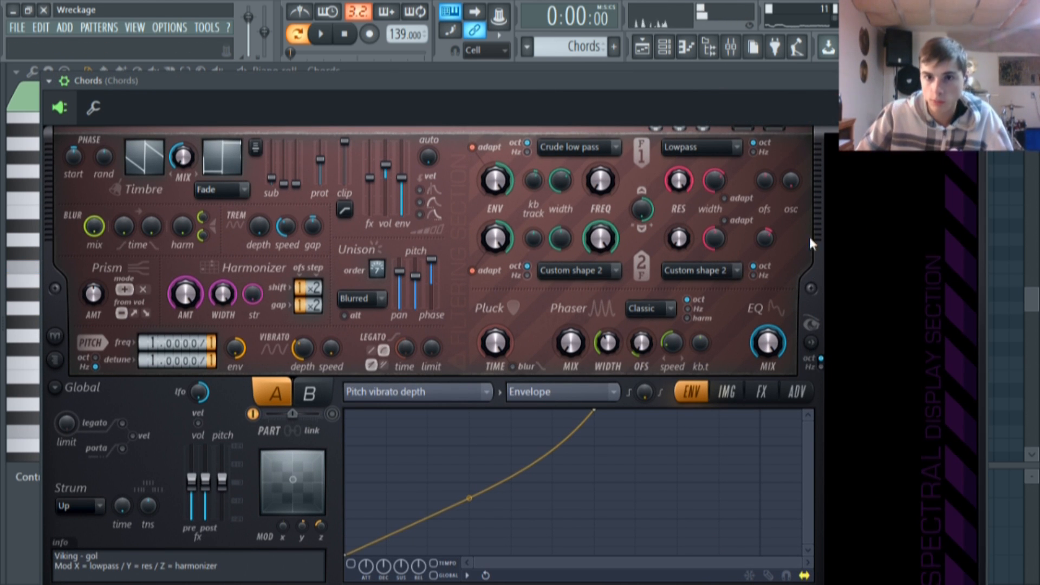
key("z")
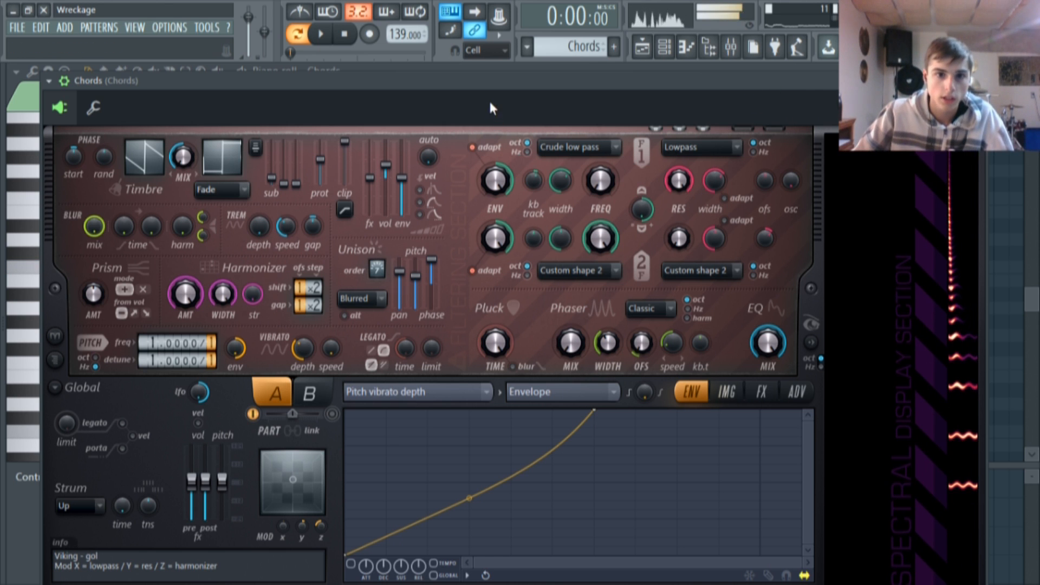
left_click_drag(472, 113, 497, 106)
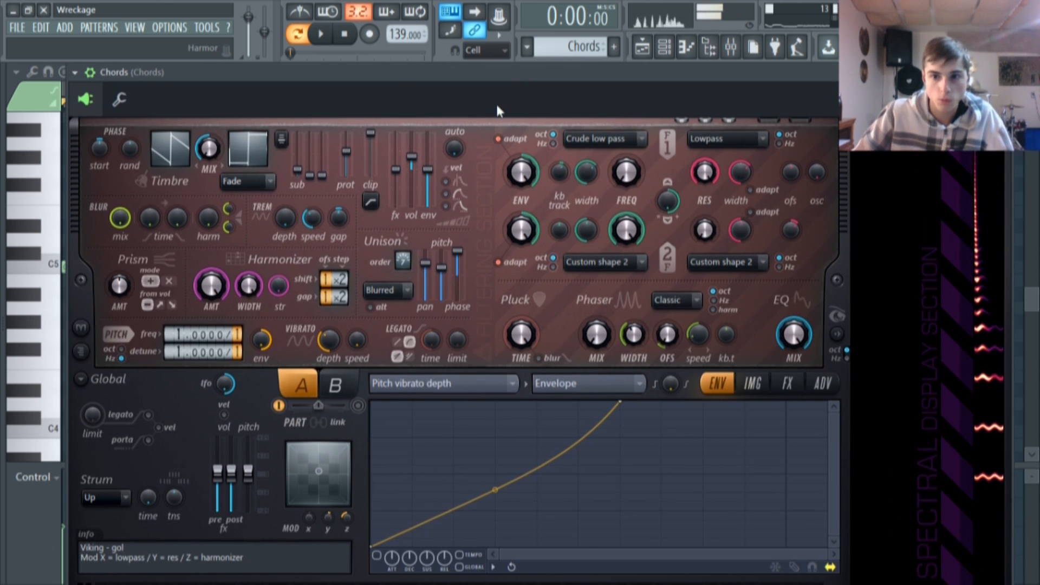
- Find the Viking preset among Harmor's factory presets for the Chords sound
left_click(75, 72)
mouse_move(108, 117)
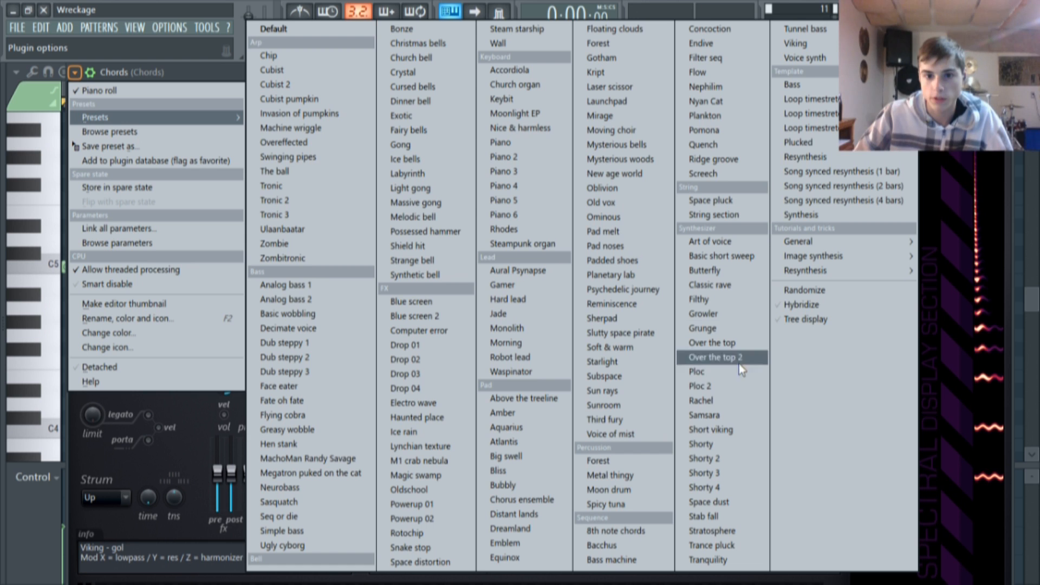
left_click(796, 44)
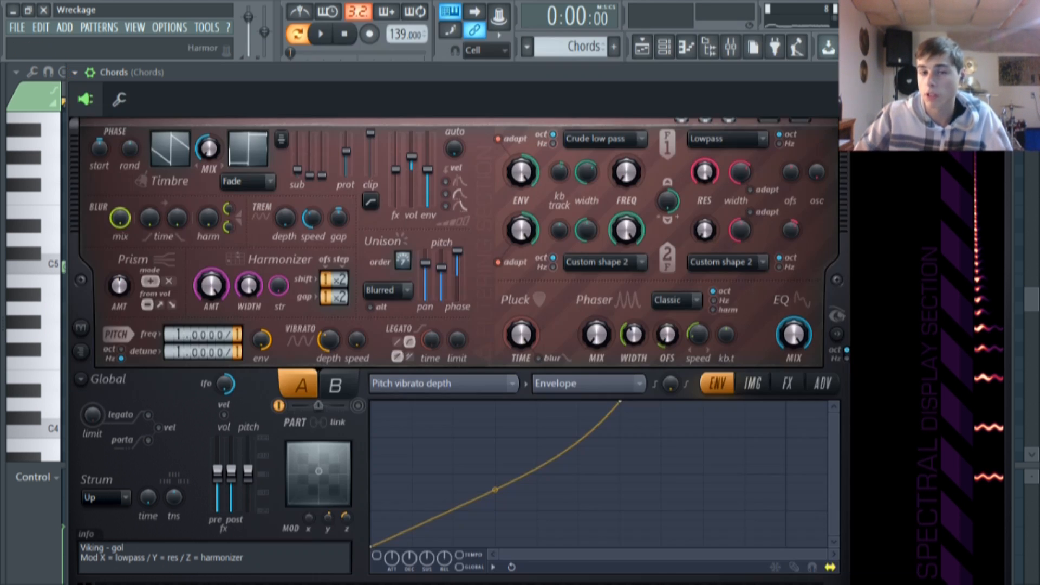
left_click_drag(646, 88, 629, 80)
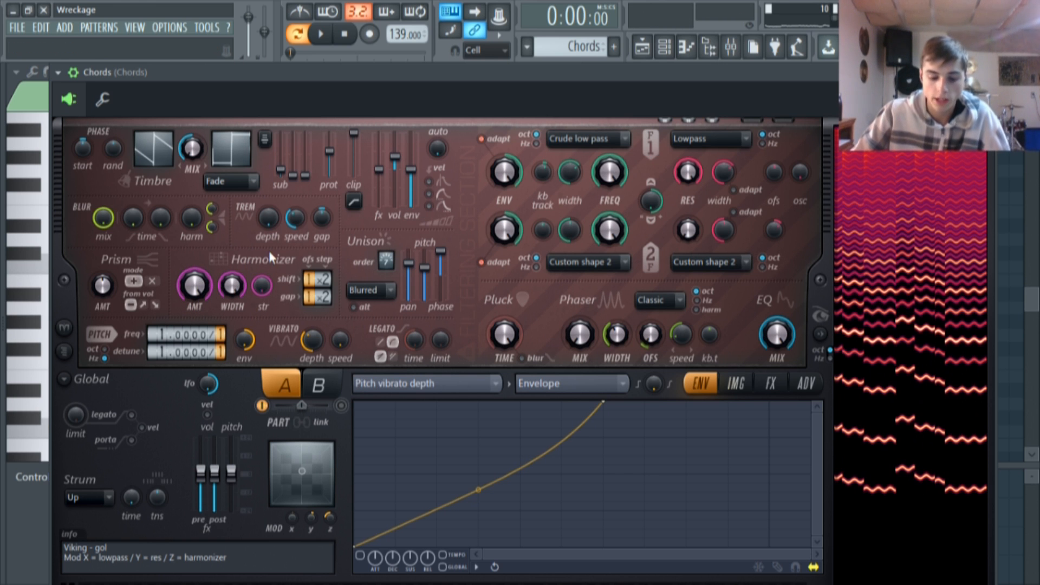
- Try Harmor's Harmonizer amount, vibrato depth and unison order at reduced settings while playing notes, and restore each one
left_click_drag(194, 286, 195, 309)
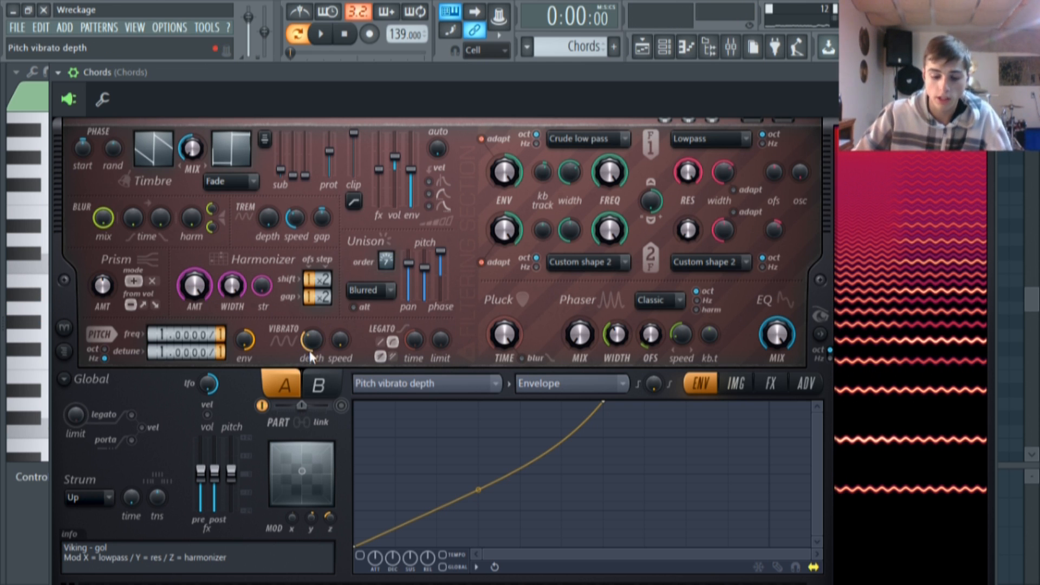
key("z")
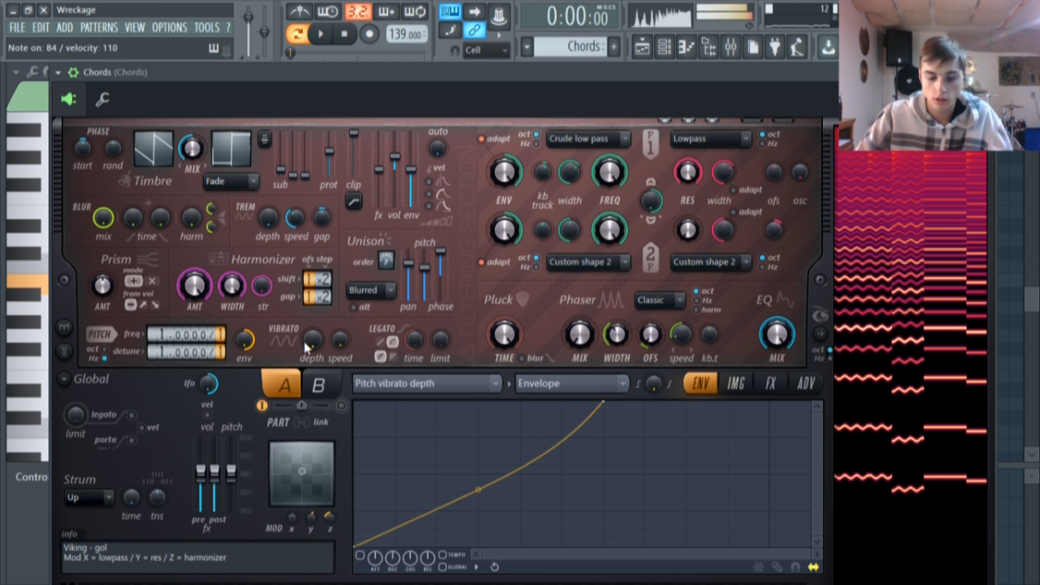
left_click_drag(310, 339, 311, 342)
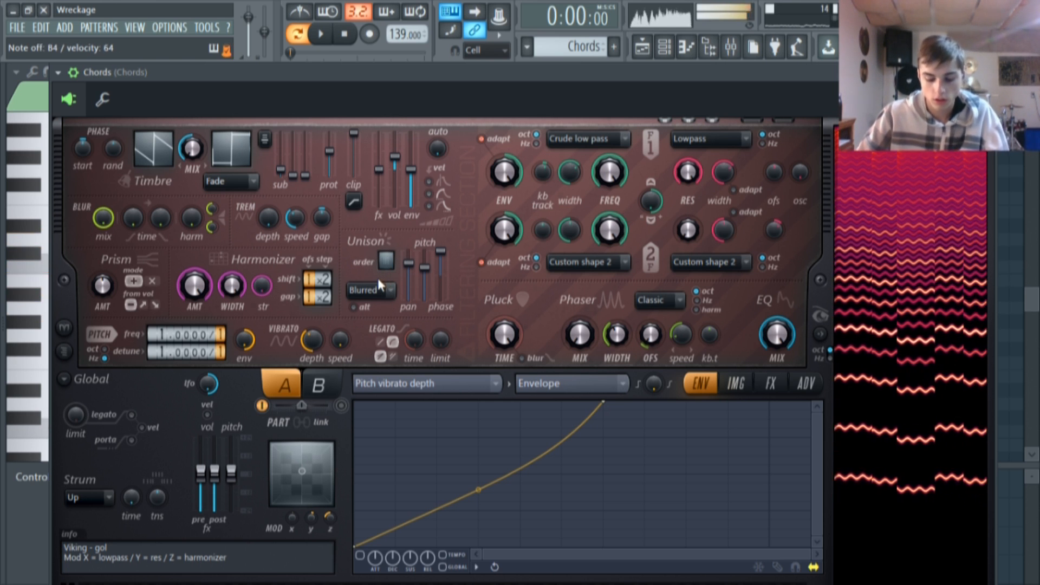
left_click(386, 261)
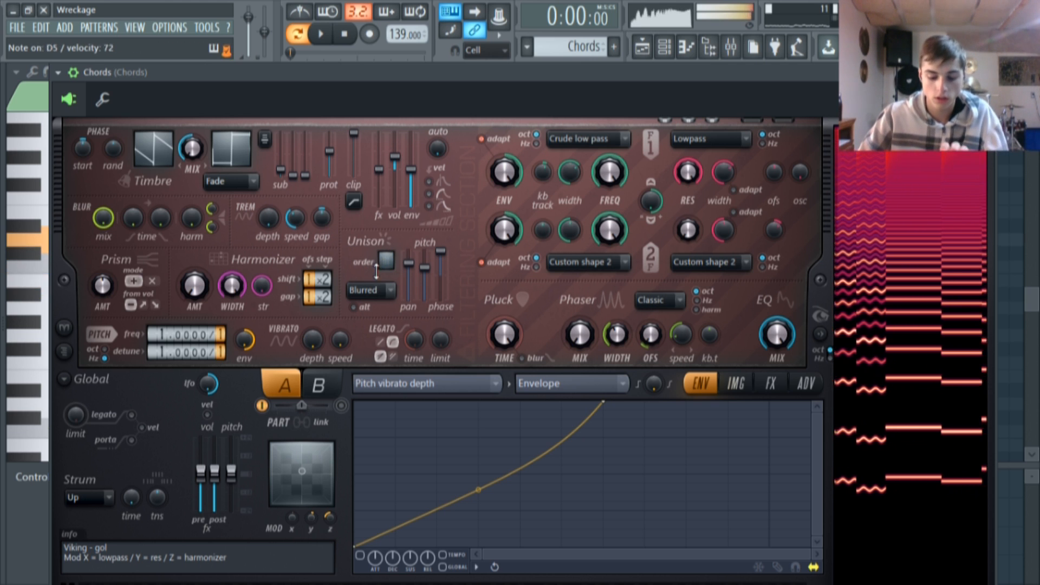
left_click_drag(386, 260, 386, 238)
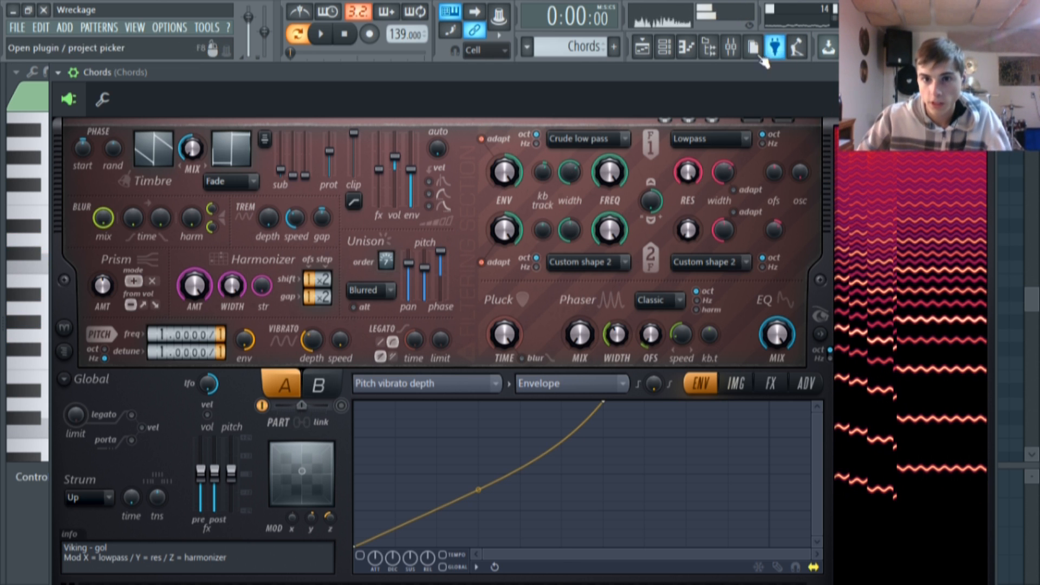
- Inspect the Fruity Compressor and Fruity Reeverb 2 settings on the Chords mixer track
left_click(731, 47)
left_click(900, 117)
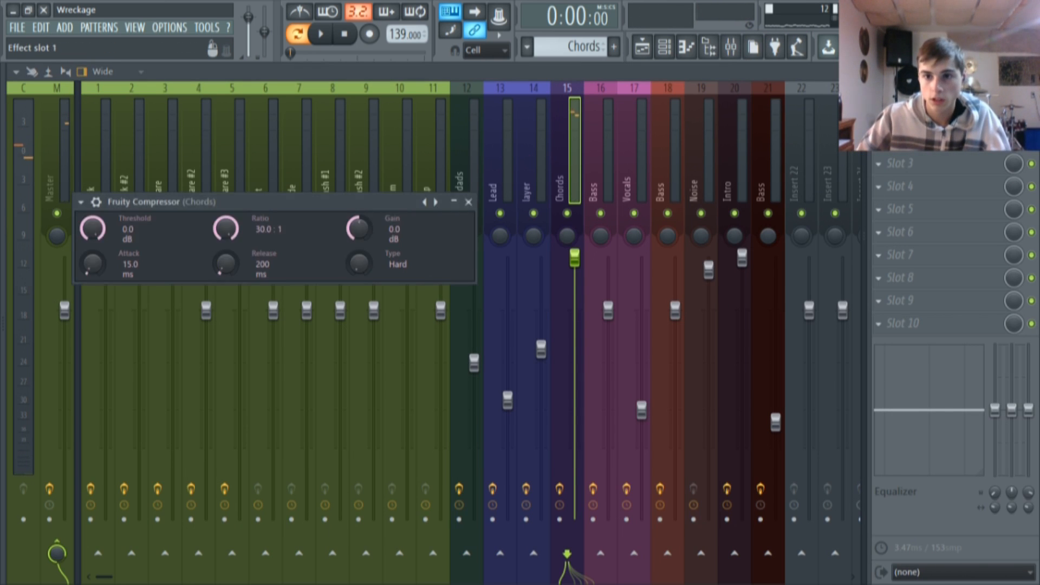
left_click(900, 141)
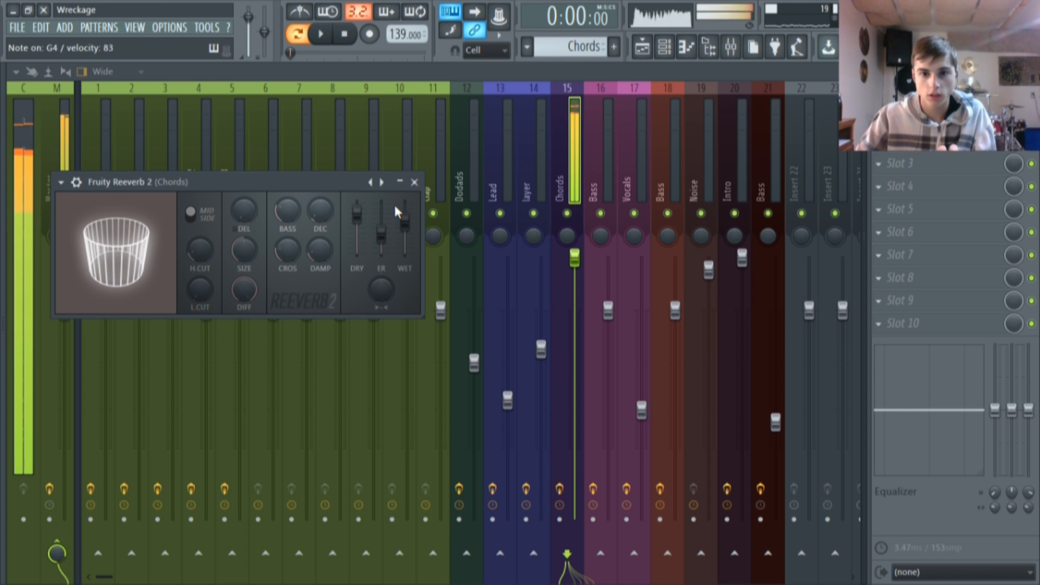
left_click(899, 118)
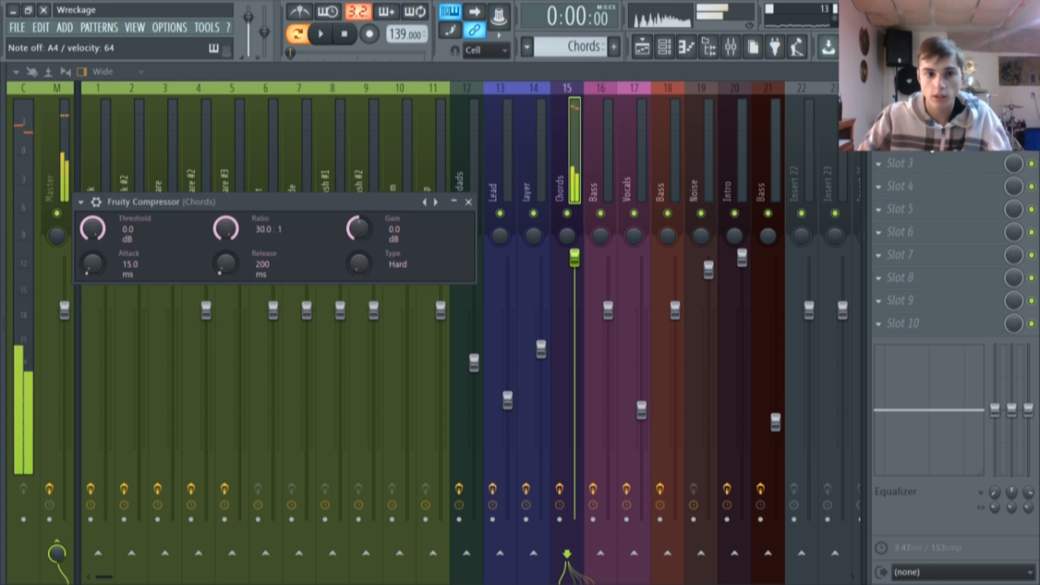
left_click_drag(313, 206, 487, 161)
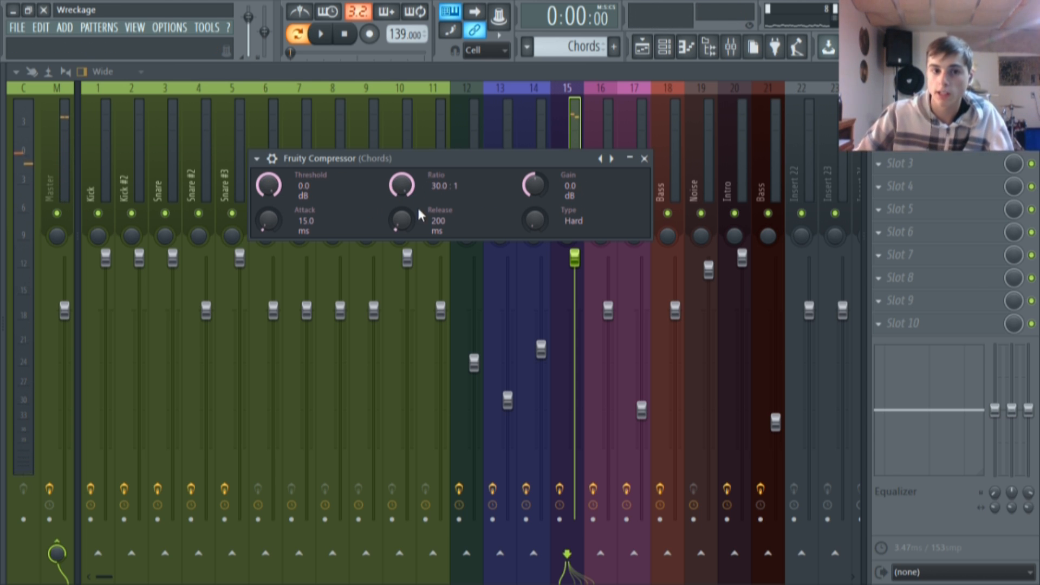
left_click_drag(428, 161, 418, 156)
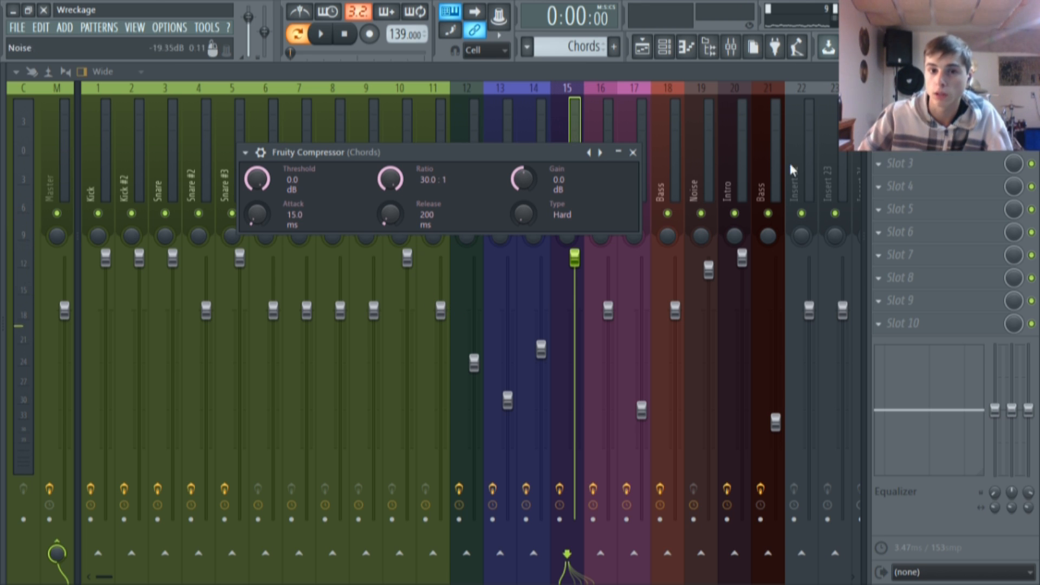
- Add Fruity Limiter to slot 3 of the Chords mixer track and compare its controls with the Fruity Compressor
left_click(923, 173)
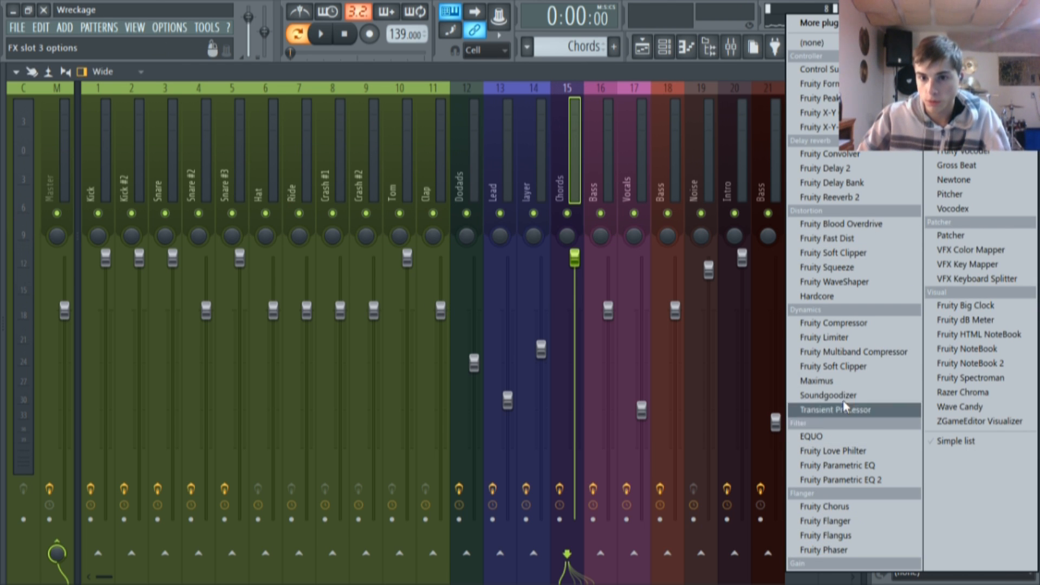
left_click(834, 337)
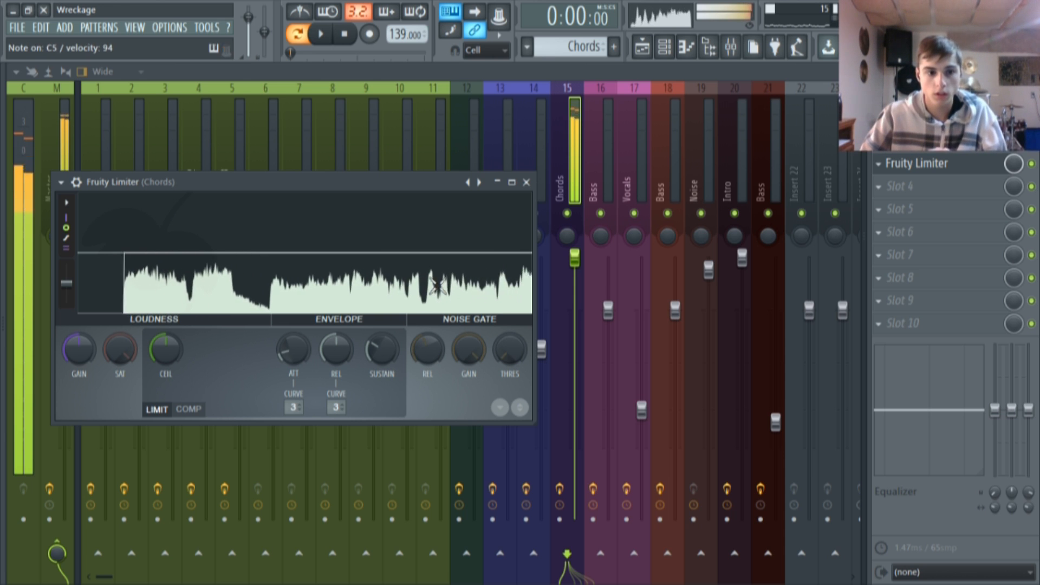
left_click(954, 146)
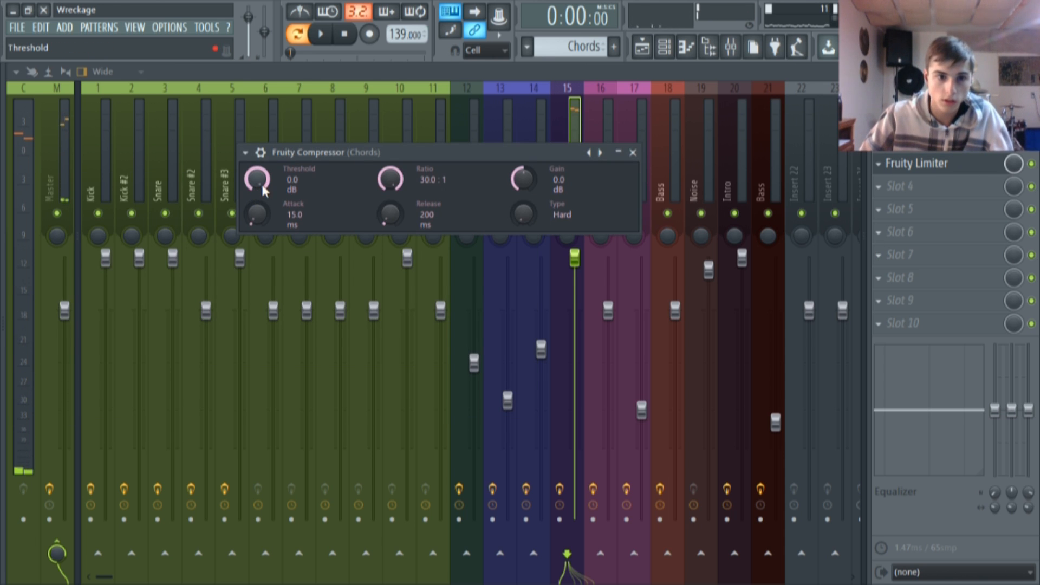
left_click(915, 181)
left_click(771, 134)
left_click(939, 118)
left_click(941, 166)
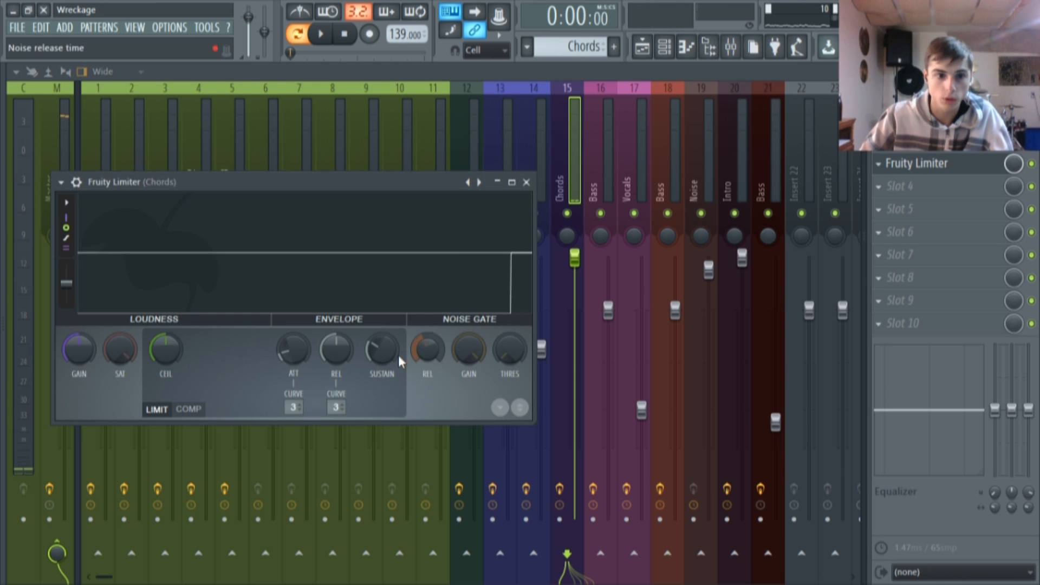
left_click_drag(168, 346, 168, 346)
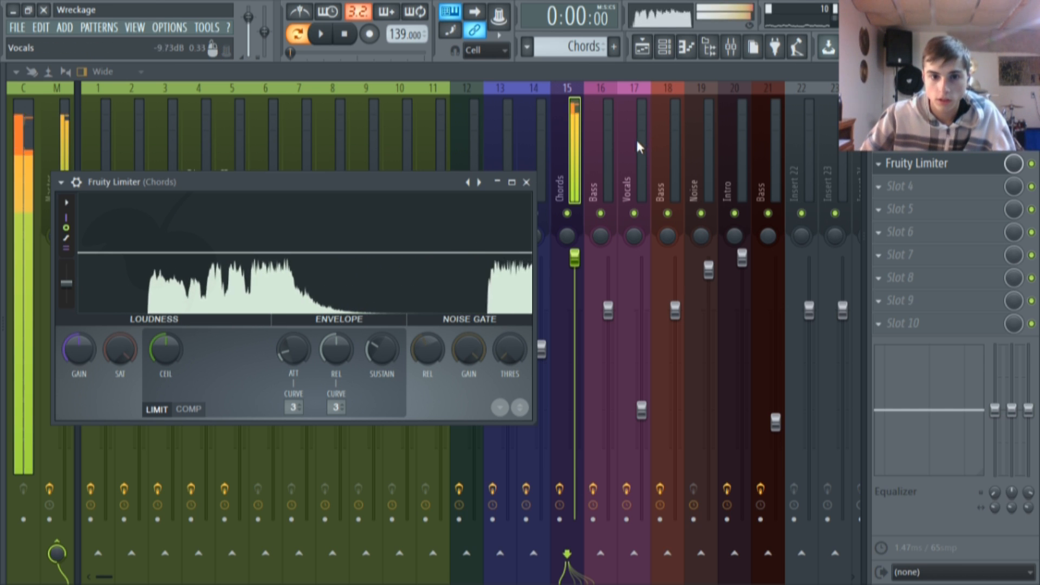
- Add Fruity Stereo Enhancer to slot 4 of the Chords mixer track
left_click(899, 185)
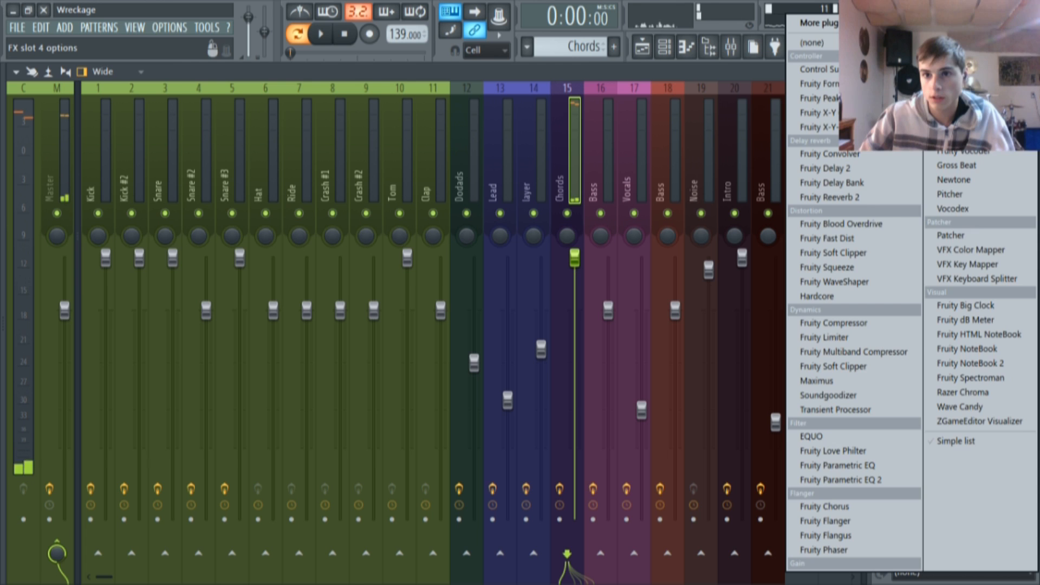
left_click(953, 125)
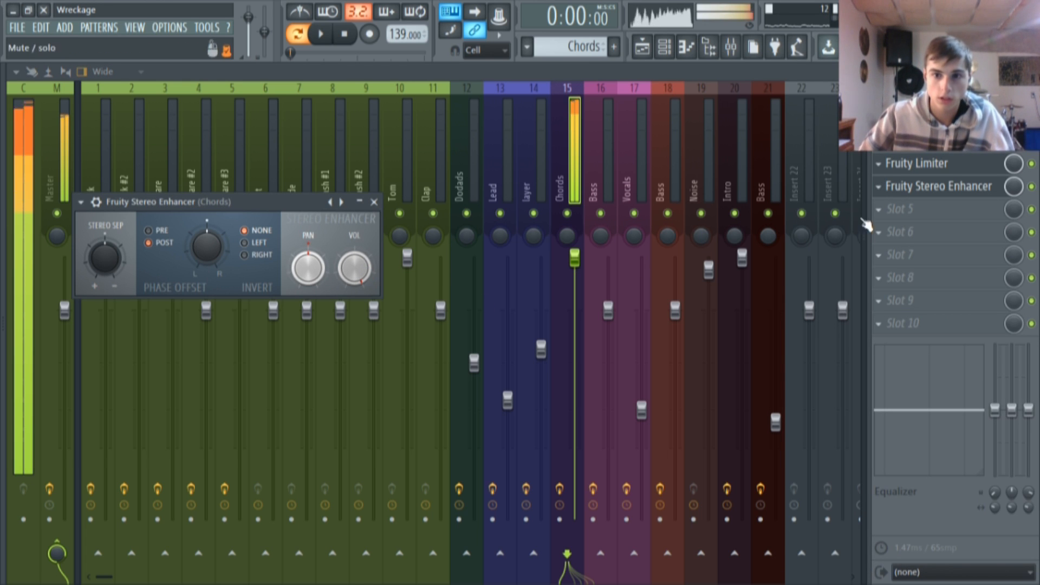
- Check the Chords track's Fruity Limiter and Fruity Compressor, and remove Fruity Stereo Enhancer from slot 4
left_click(937, 163)
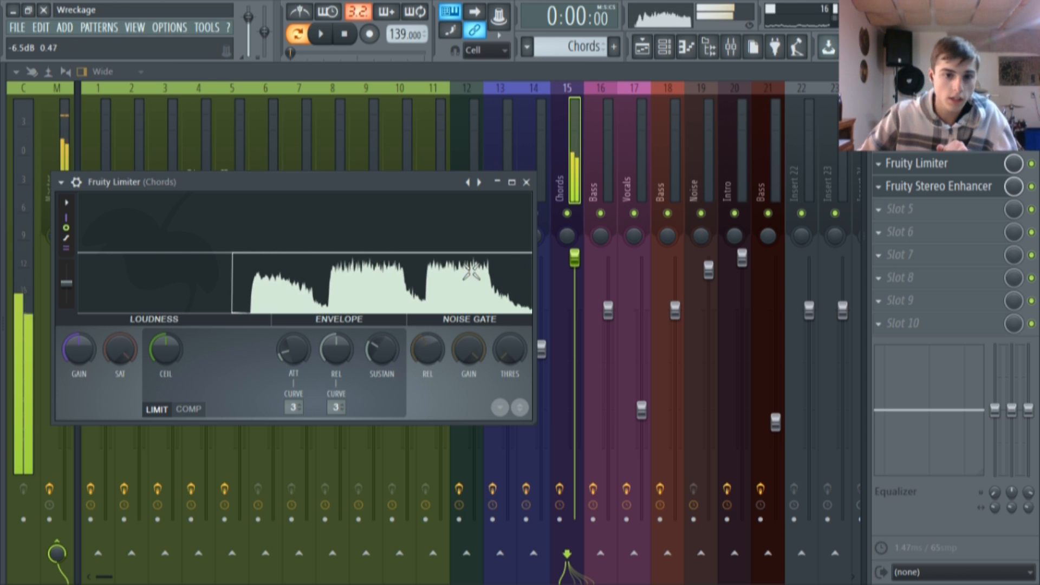
left_click(960, 154)
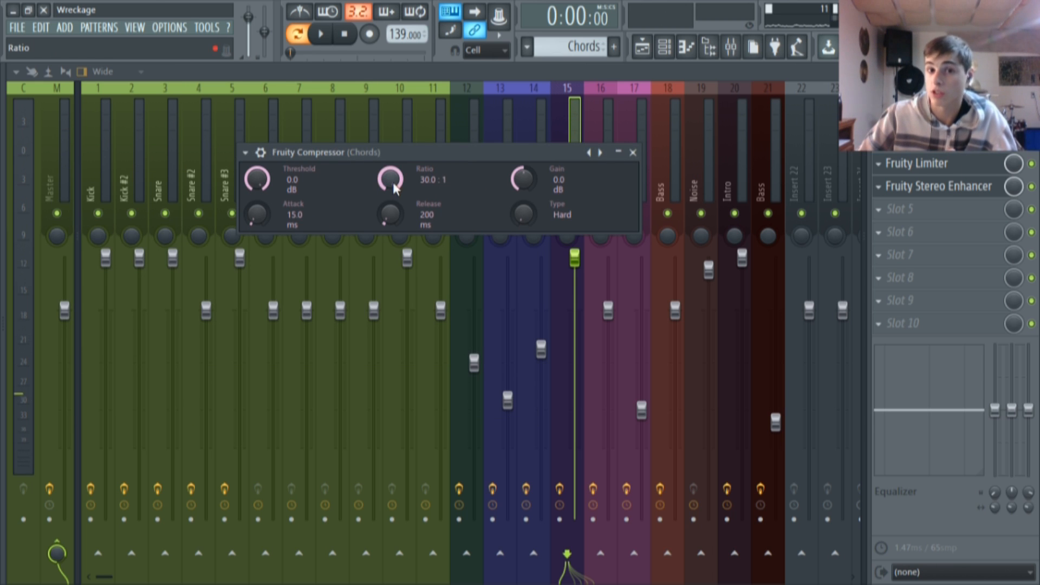
left_click(897, 195)
left_click(900, 193)
left_click(879, 187)
mouse_move(900, 206)
left_click(736, 112)
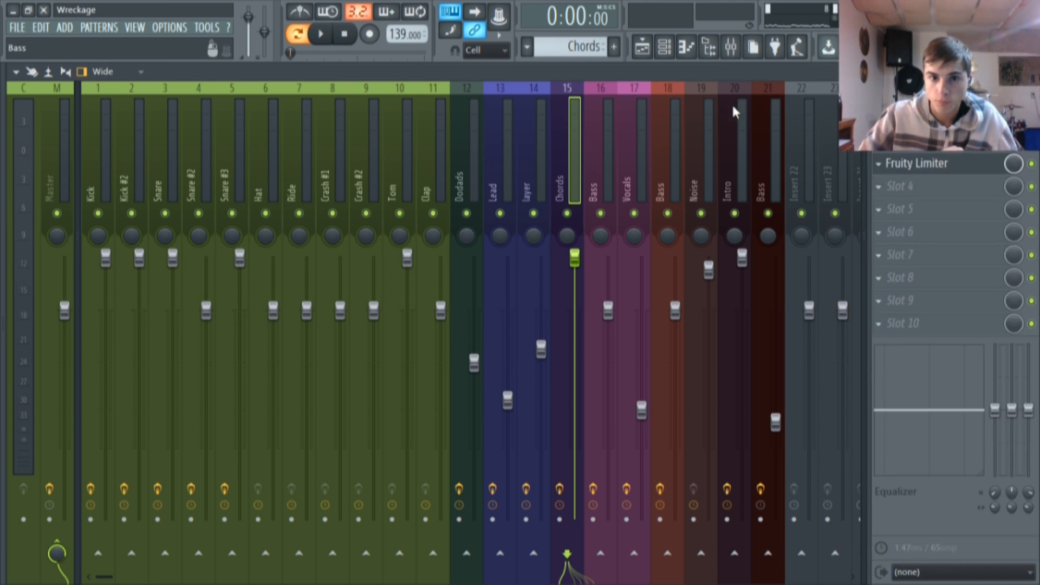
- Clear Fruity Limiter from slot 3 of the Chords mixer track and look over the effects in its first two slots
left_click(970, 157)
left_click(969, 155)
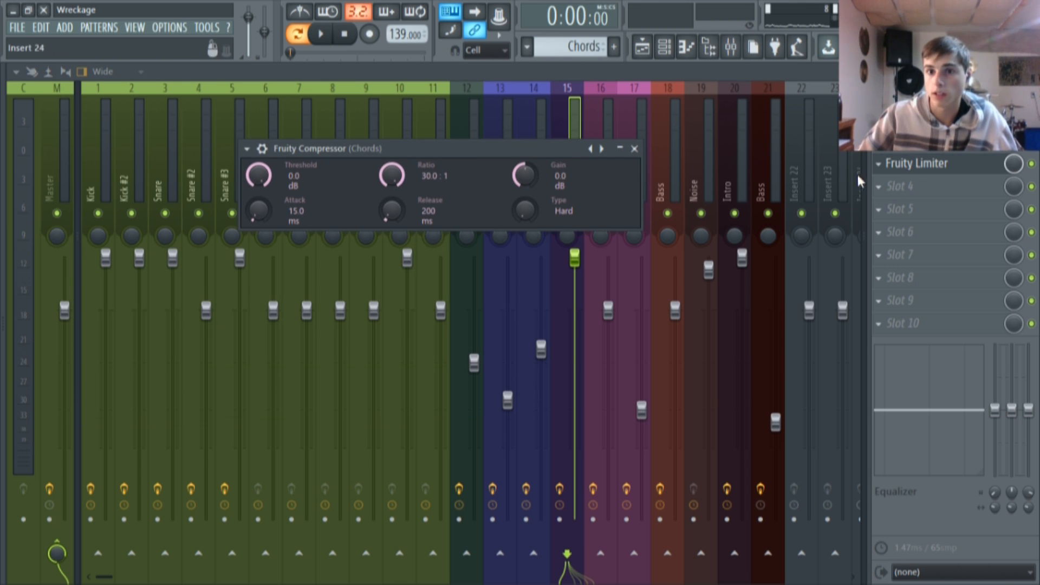
left_click(879, 163)
mouse_move(894, 190)
left_click(867, 159)
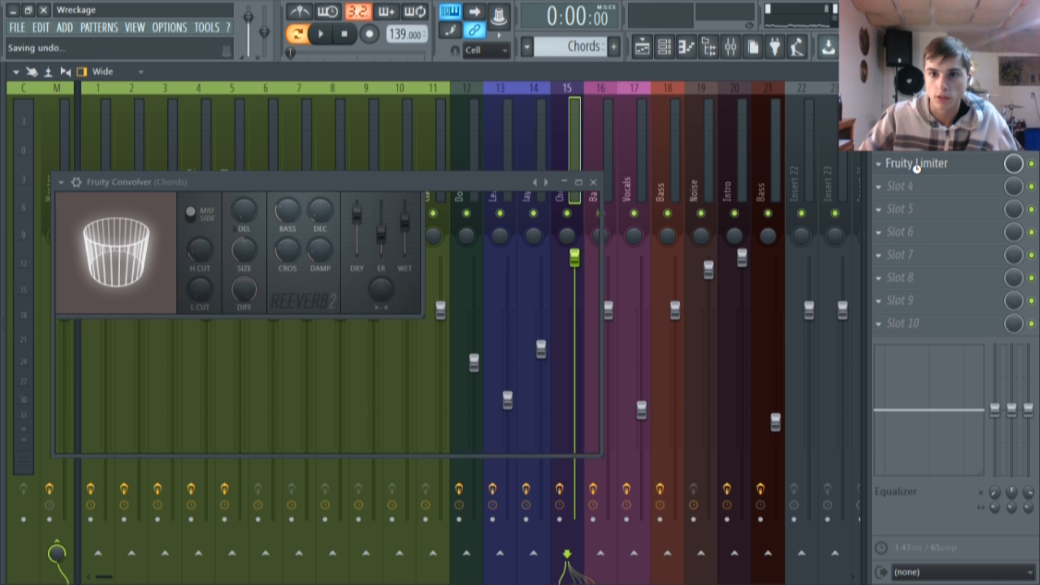
right_click(902, 164)
mouse_move(900, 187)
left_click(768, 179)
left_click(605, 74)
left_click(905, 141)
left_click(905, 118)
left_click_drag(440, 148, 340, 145)
- Open the Noise pattern that starts at bar 13 of the playlist in the piano roll
left_click(652, 55)
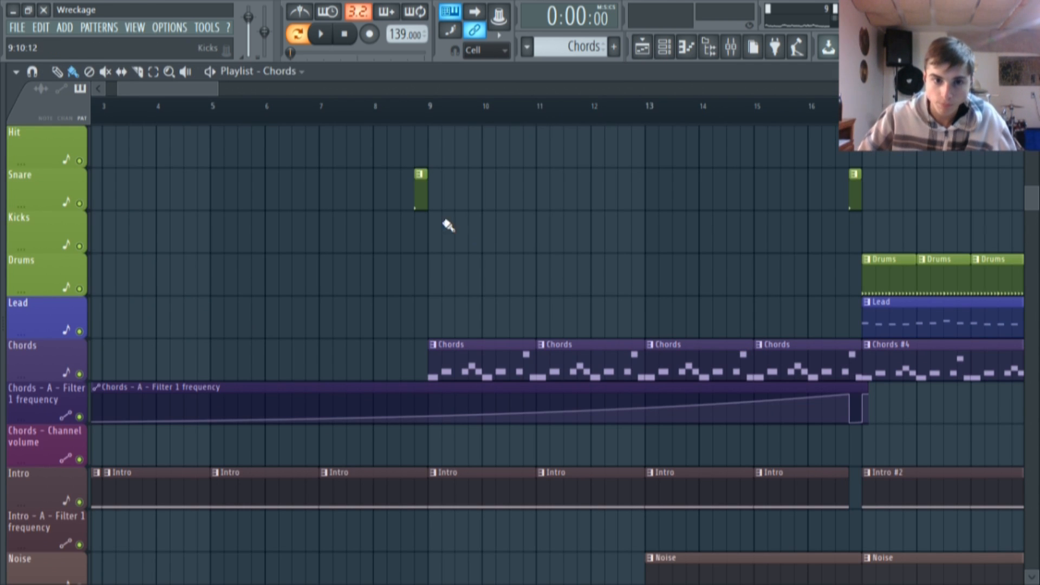
left_click_drag(208, 93, 232, 90)
scroll(404, 277, "down", 5)
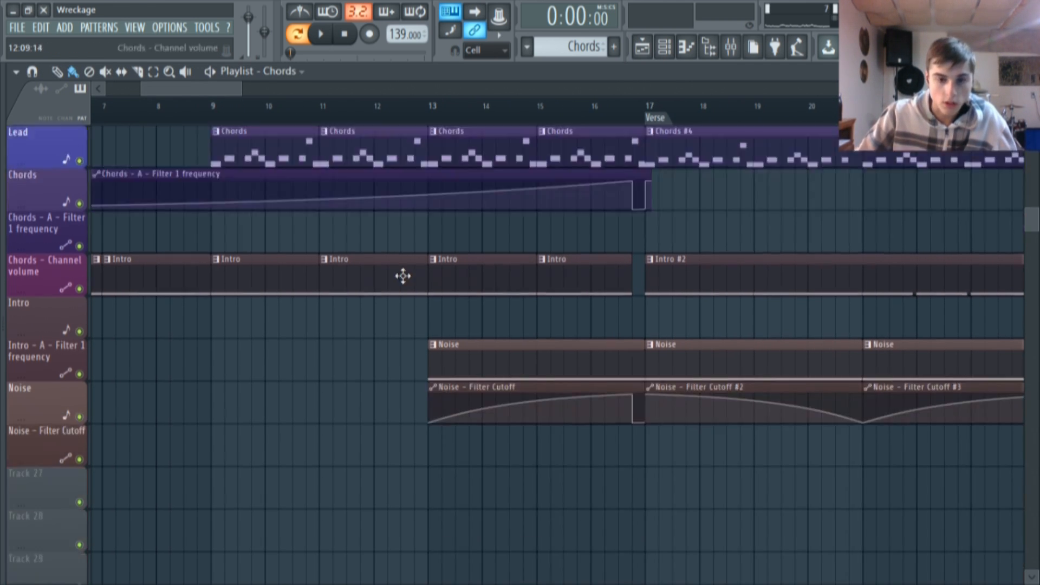
double_click(467, 357)
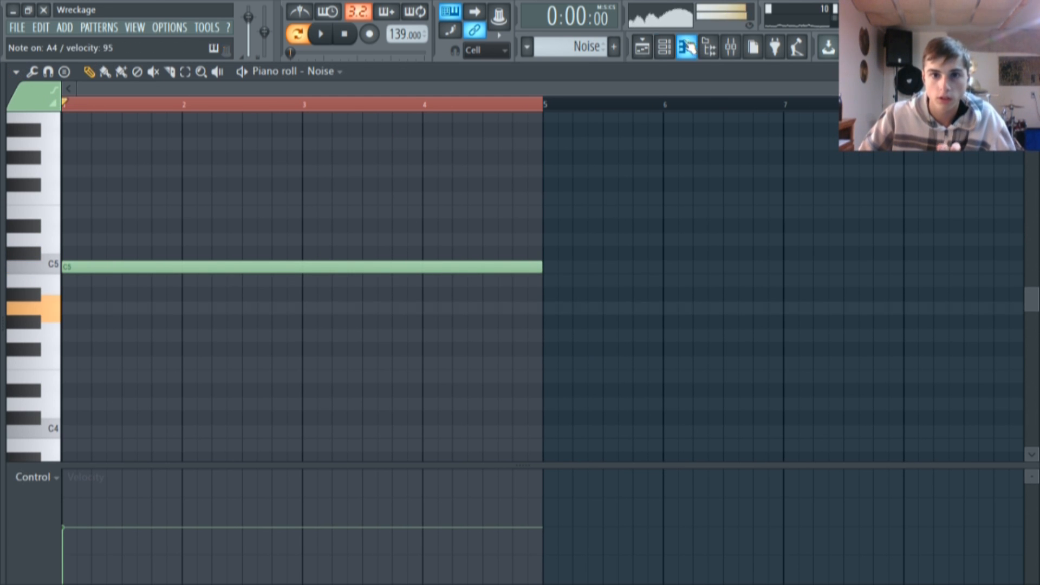
- Inspect the noise mix control in the Noise channel's GMS synth, and lower the Noise mixer track's fader slightly
left_click(664, 47)
left_click(379, 503)
left_click_drag(465, 258, 466, 148)
left_click_drag(363, 309, 362, 308)
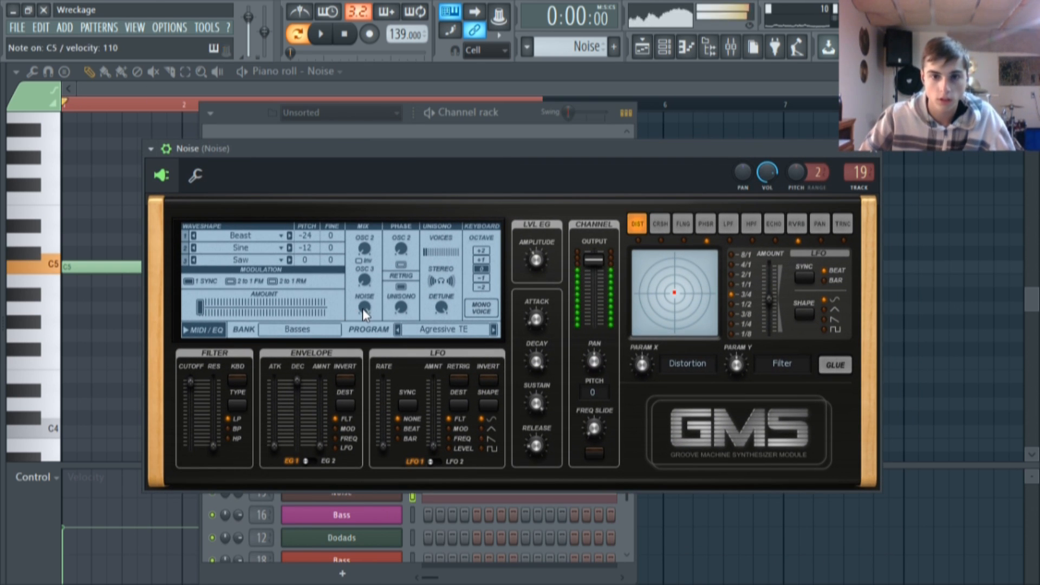
left_click(730, 48)
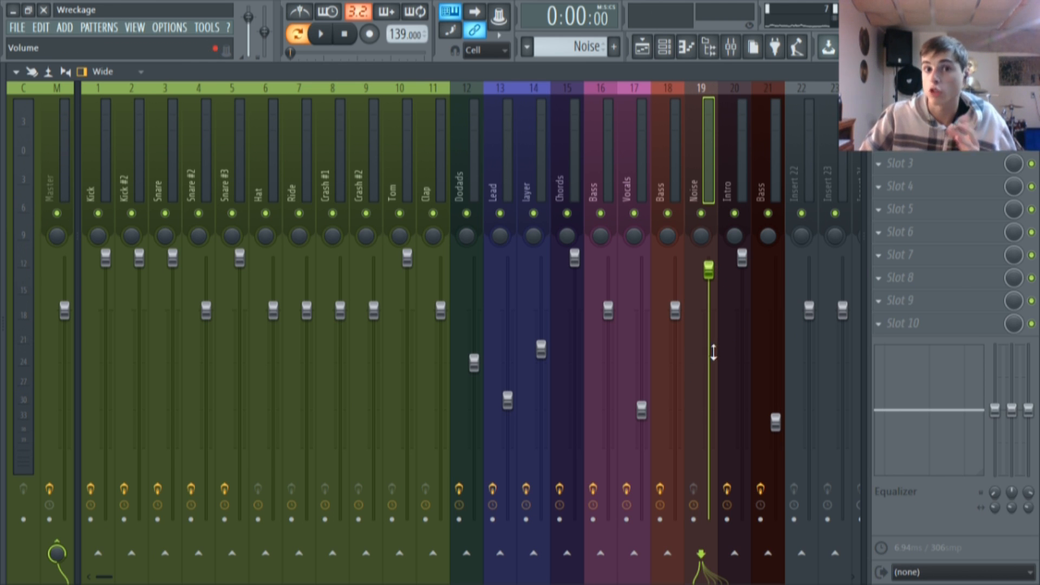
left_click_drag(699, 379, 708, 280)
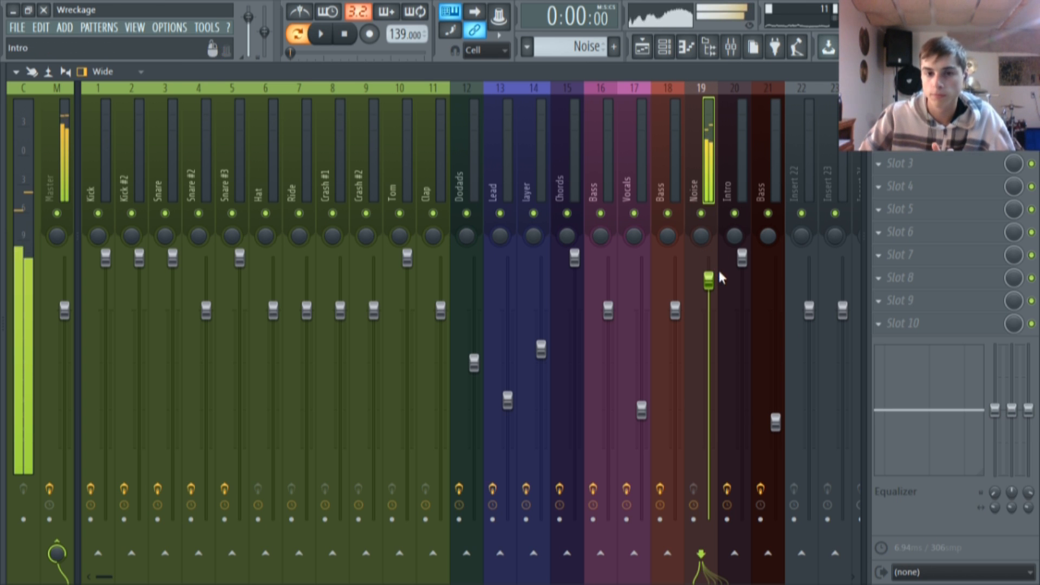
- Play the beginning of the Verse from bar 17 of the playlist and pause it
left_click(645, 53)
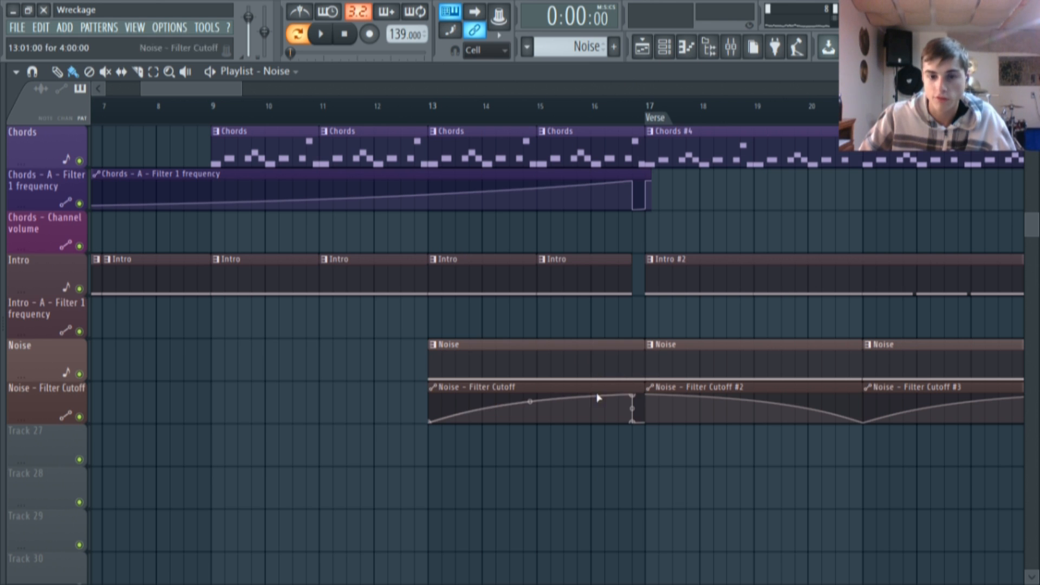
scroll(573, 441, "up", 6)
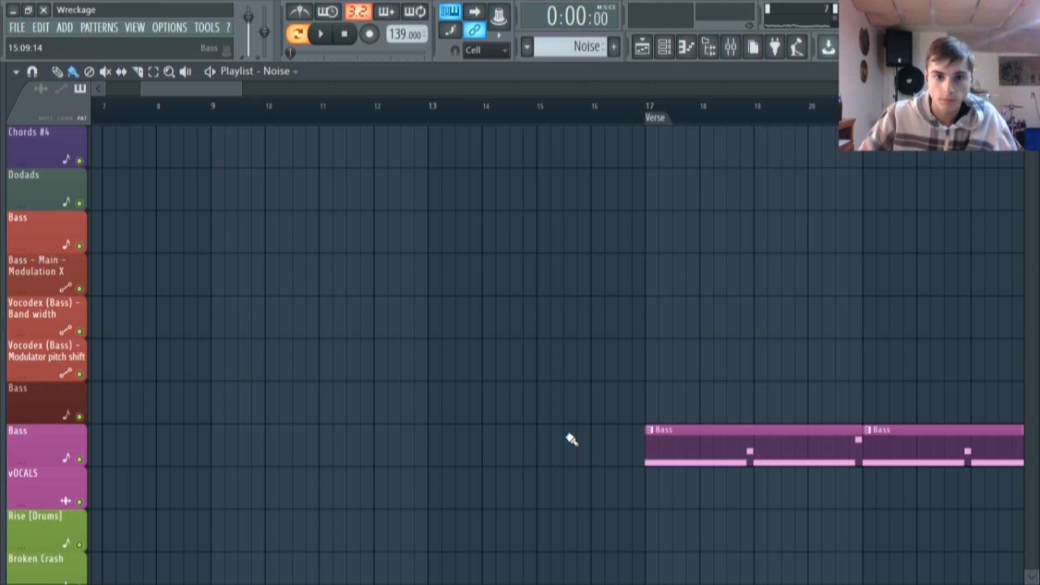
scroll(569, 432, "down", 3)
left_click_drag(191, 89, 225, 88)
left_click(331, 103)
left_click(322, 34)
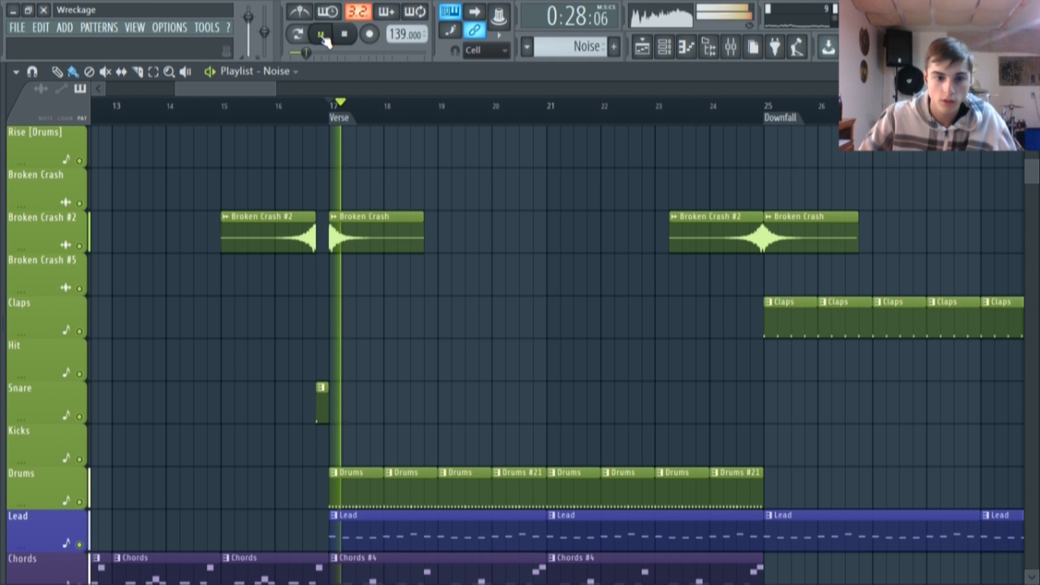
left_click(322, 34)
- Solo the Drums playlist track, play its Verse section, stop playback and unsolo the track
scroll(375, 274, "down", 3)
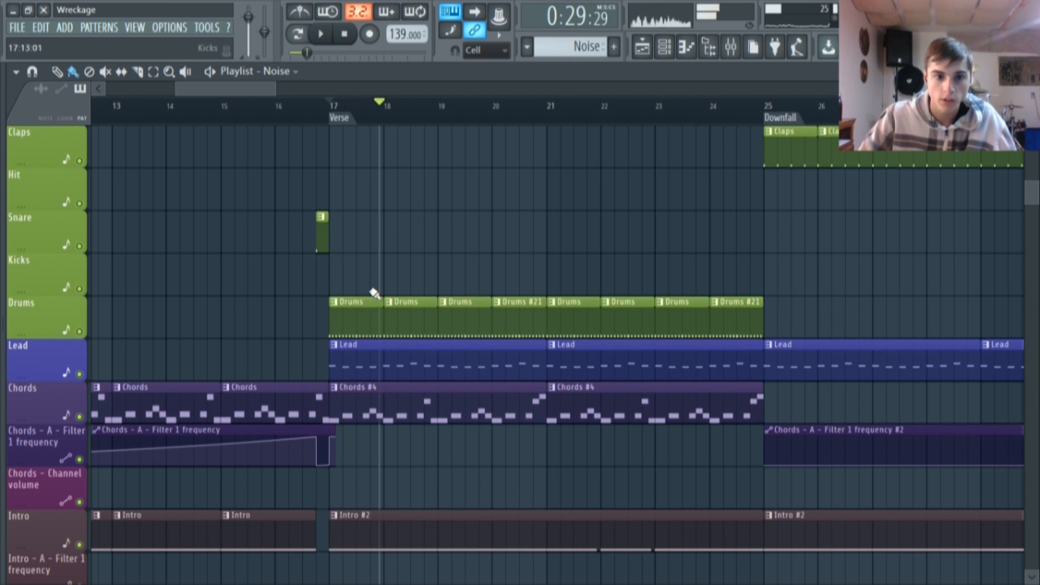
left_click(102, 326, "ctrl")
key("space")
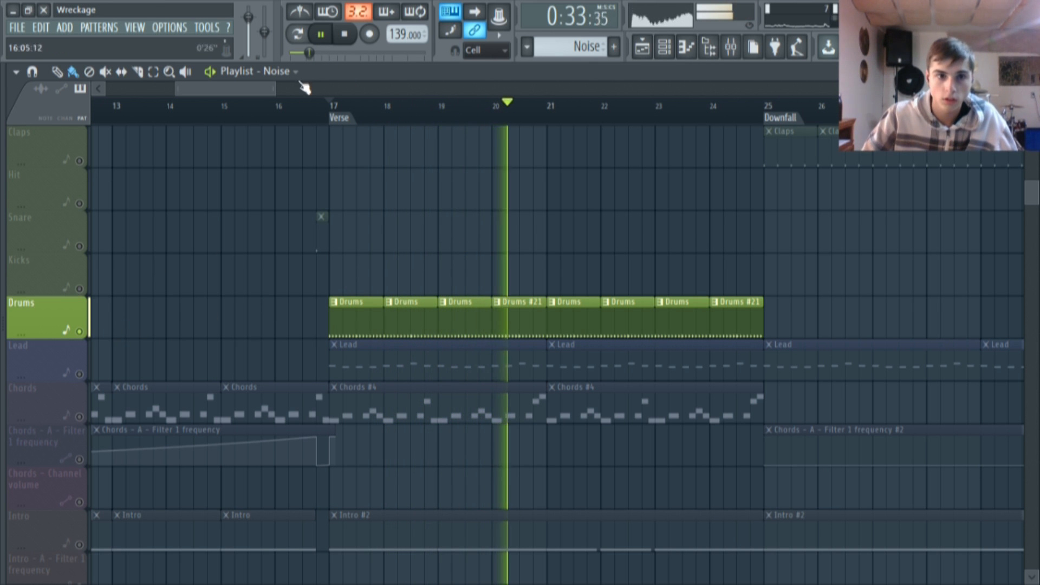
left_click(346, 34)
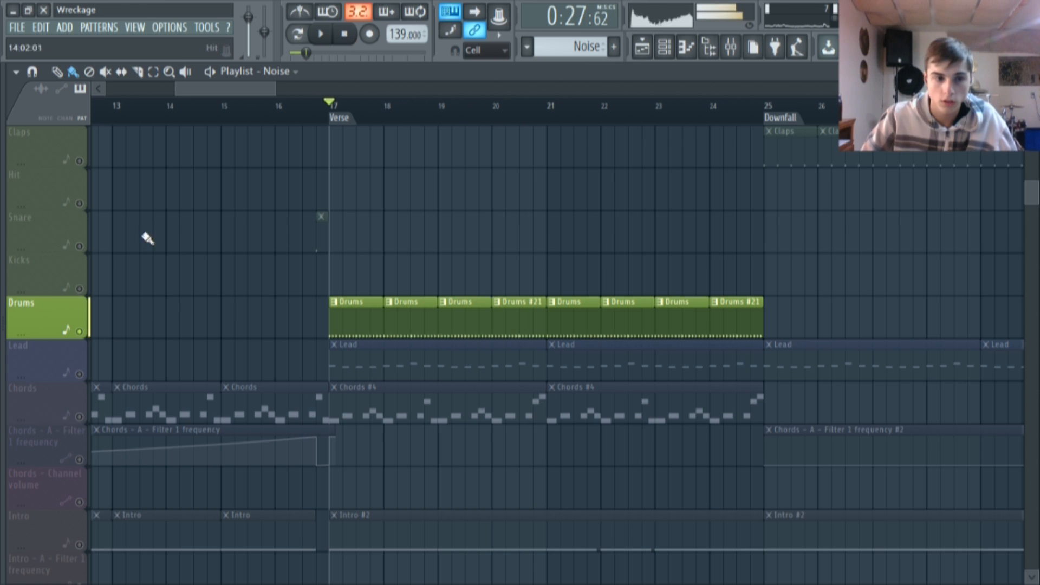
right_click(81, 331)
- Open the Lead pattern in the piano roll and play it in pattern mode
double_click(348, 365)
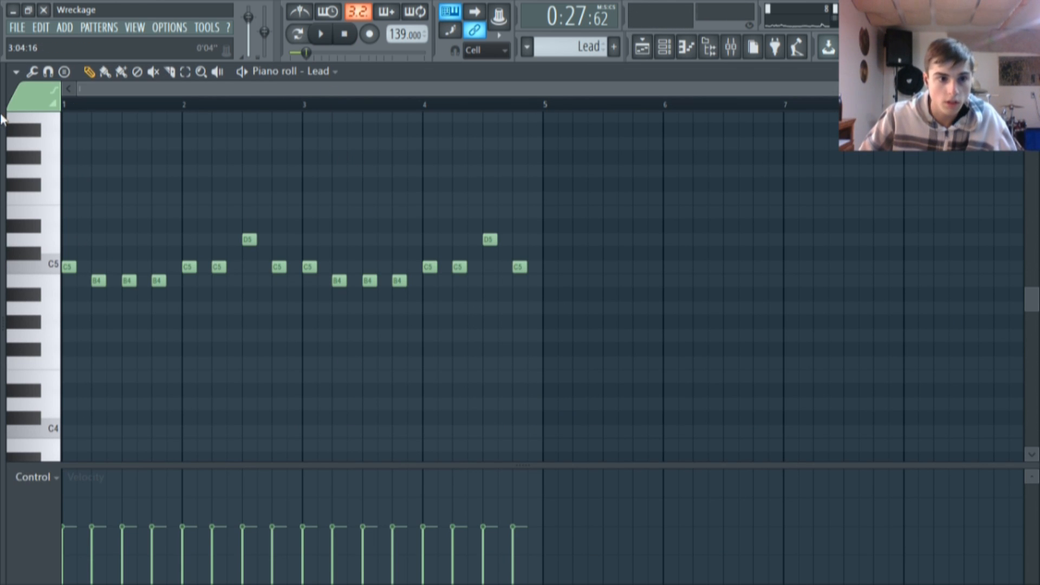
left_click(297, 34)
left_click(325, 34)
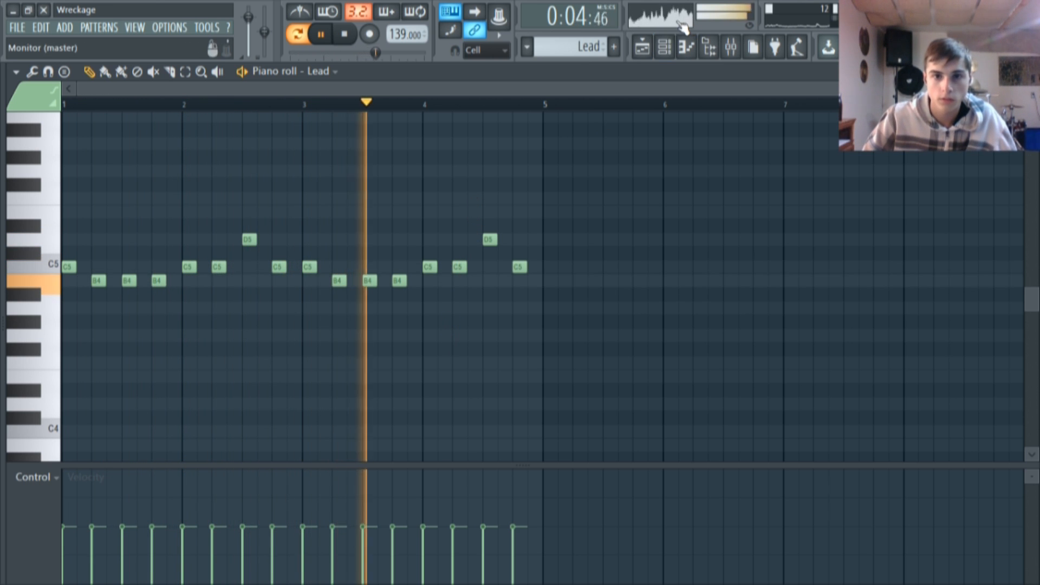
- Open the Lead channel's GMS synth, stop playback and reposition the synth window to show all its controls
key("F6")
left_click(358, 432)
left_click(347, 38)
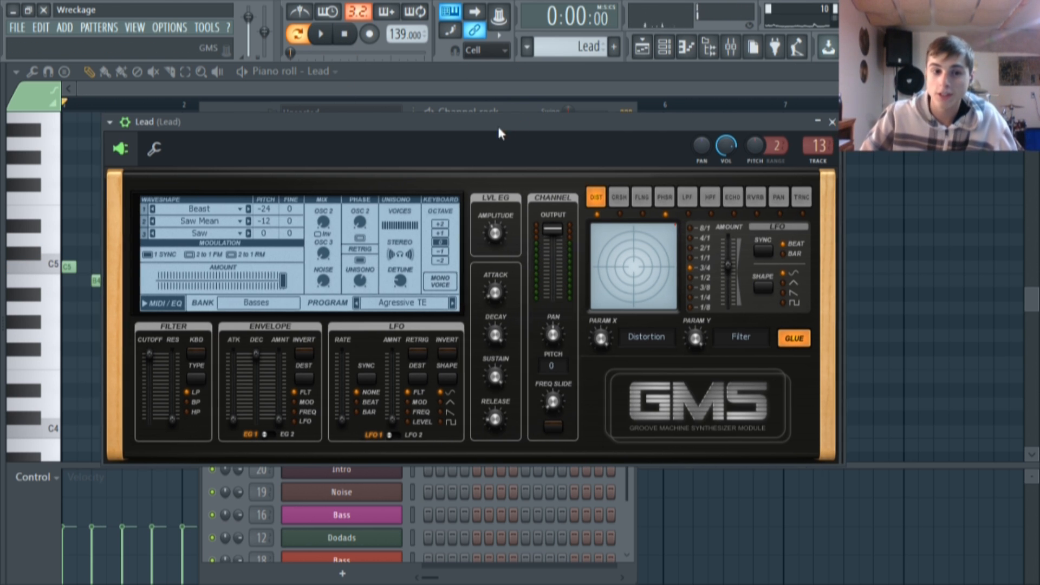
left_click_drag(497, 125, 477, 129)
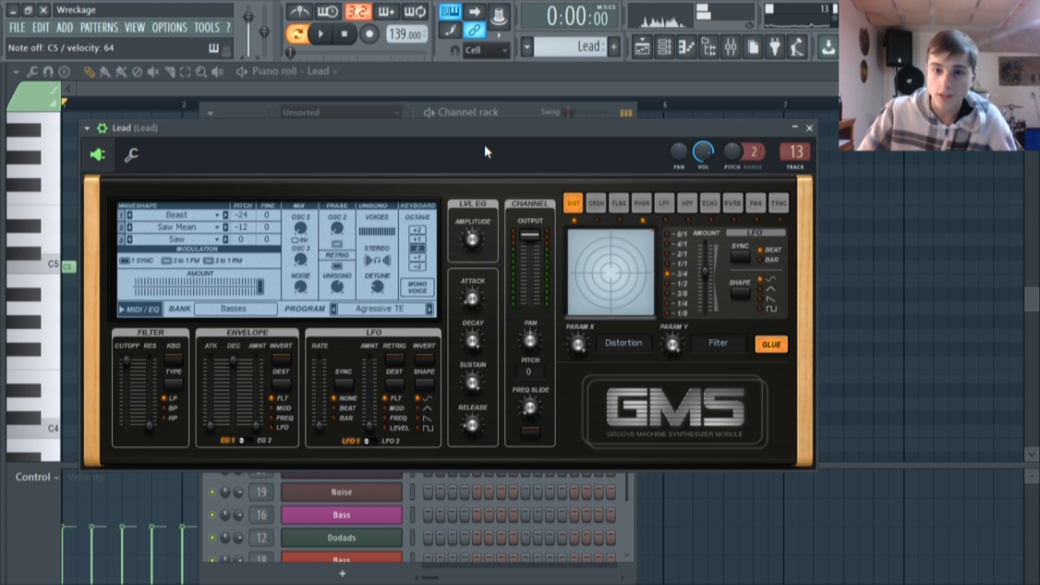
left_click_drag(489, 141, 500, 105)
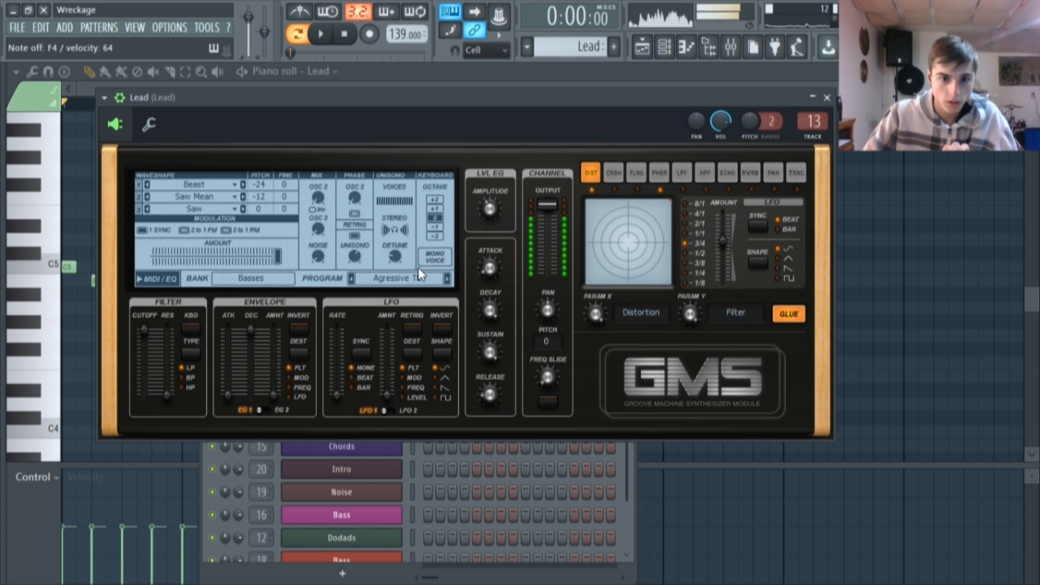
left_click_drag(668, 102, 660, 105)
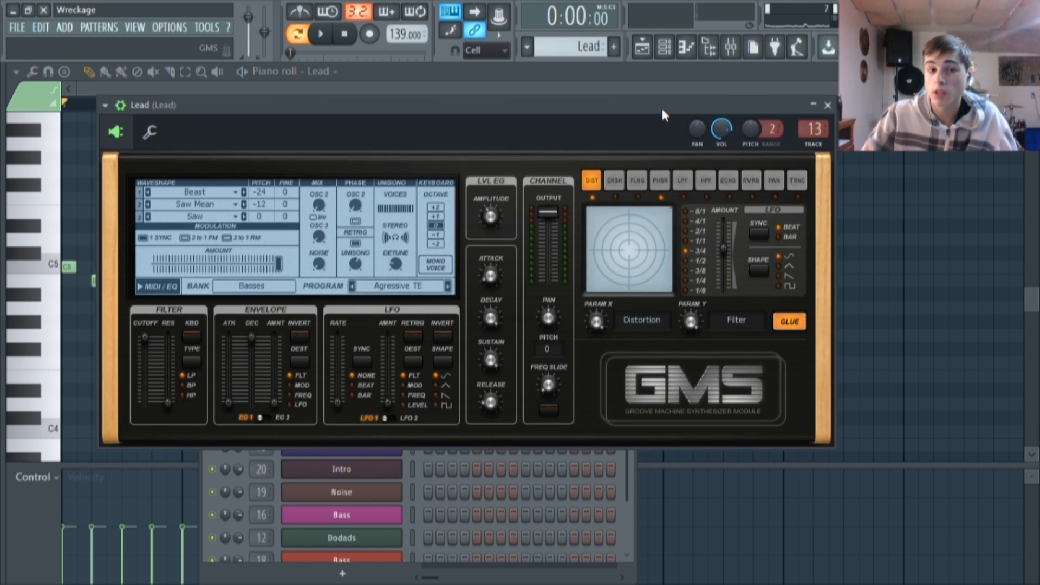
- Lower the modulation amount of the Lead's GMS synth to 0.00 % and play several notes to hear it
mouse_move(236, 255)
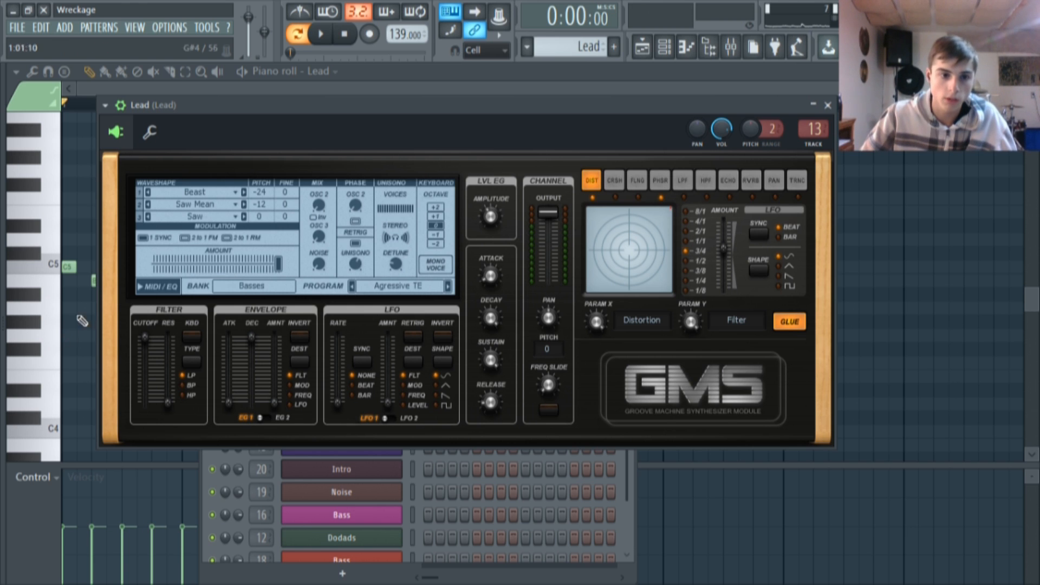
left_click(279, 265)
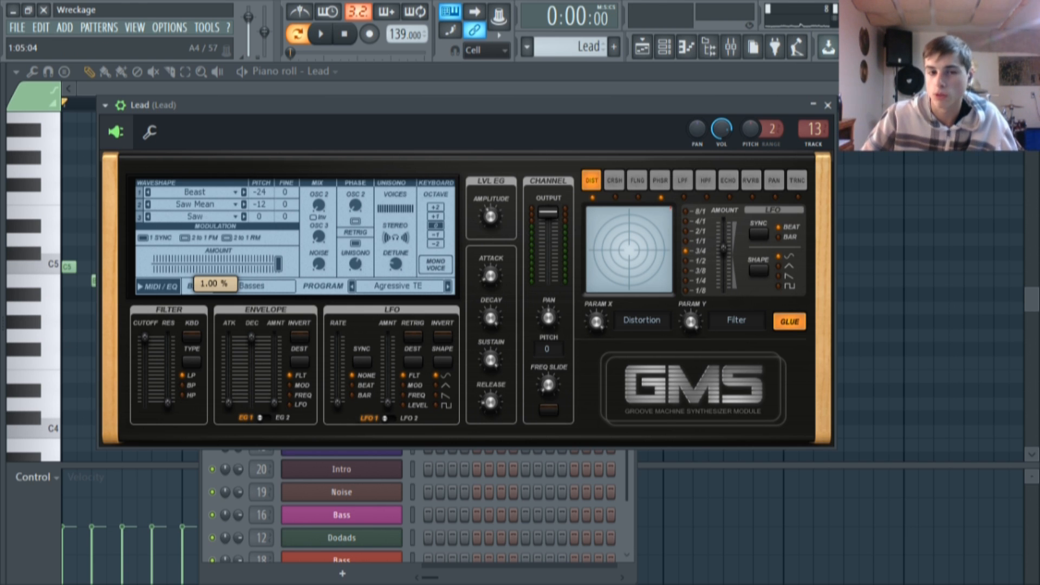
left_click_drag(278, 265, 271, 264)
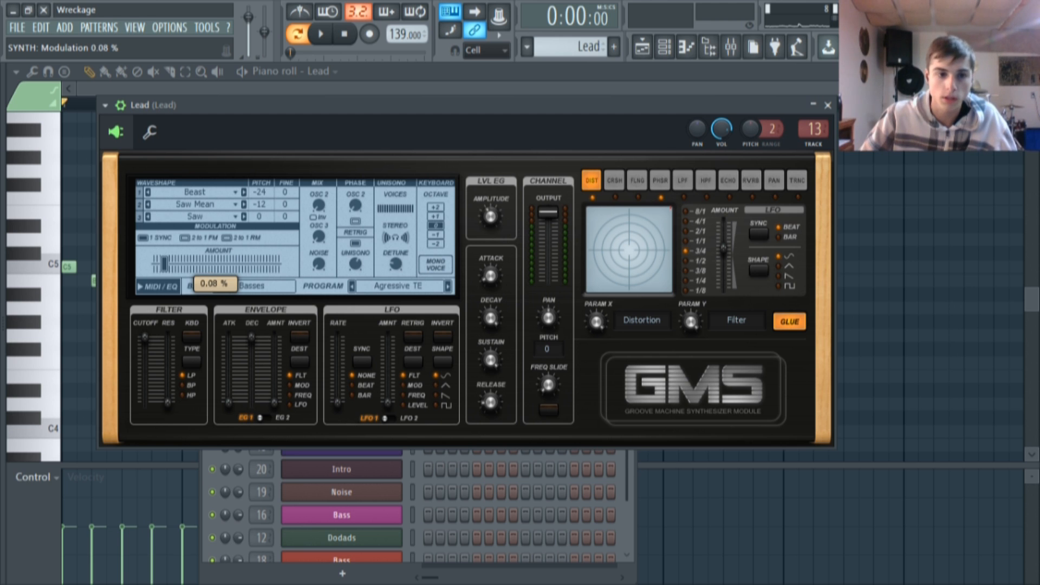
left_click_drag(163, 264, 161, 265)
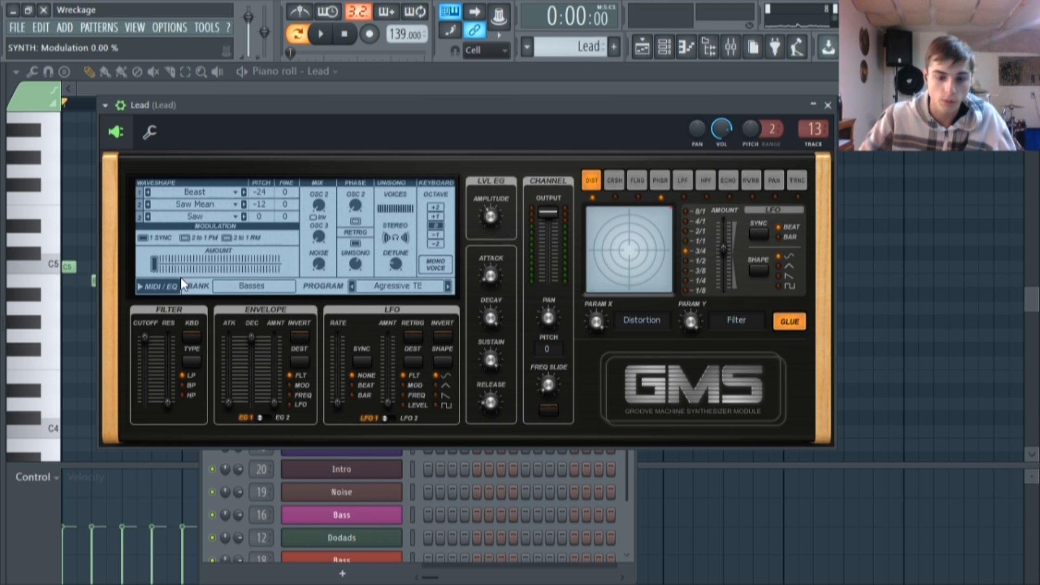
key("q")
key("m")
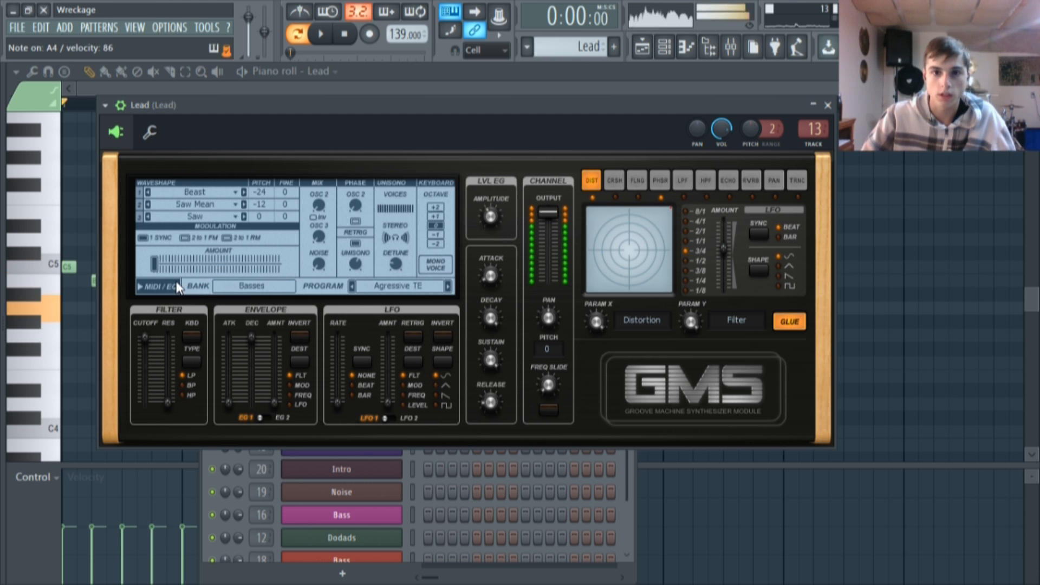
key("n")
key("w")
key("q")
- Play the Lead pattern, lower the GMS output to about -10.8 dB and raise the modulation amount gradually to 1.00 %
left_click(319, 33)
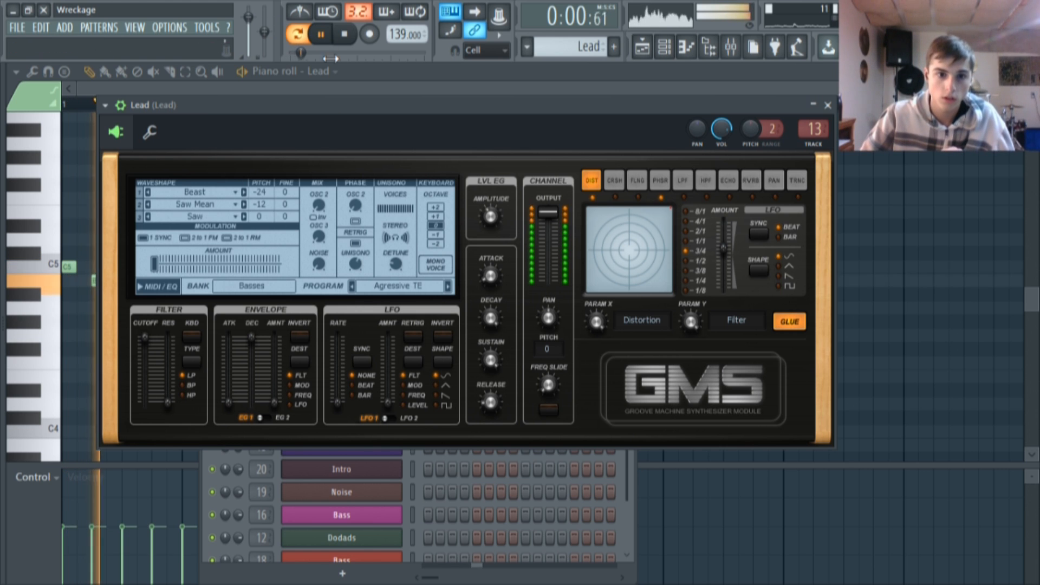
left_click_drag(542, 223, 521, 257)
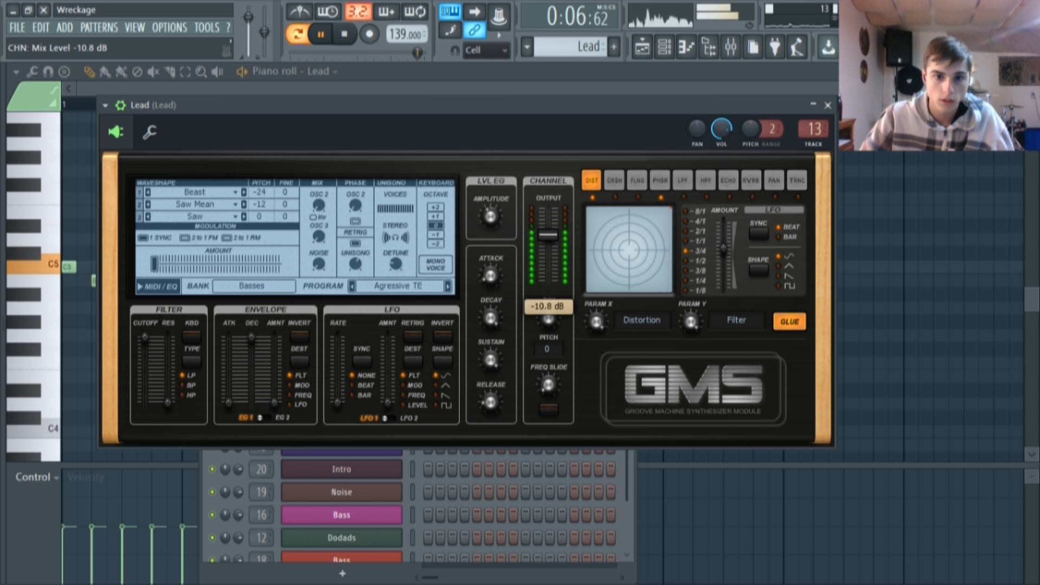
left_click_drag(154, 264, 200, 264)
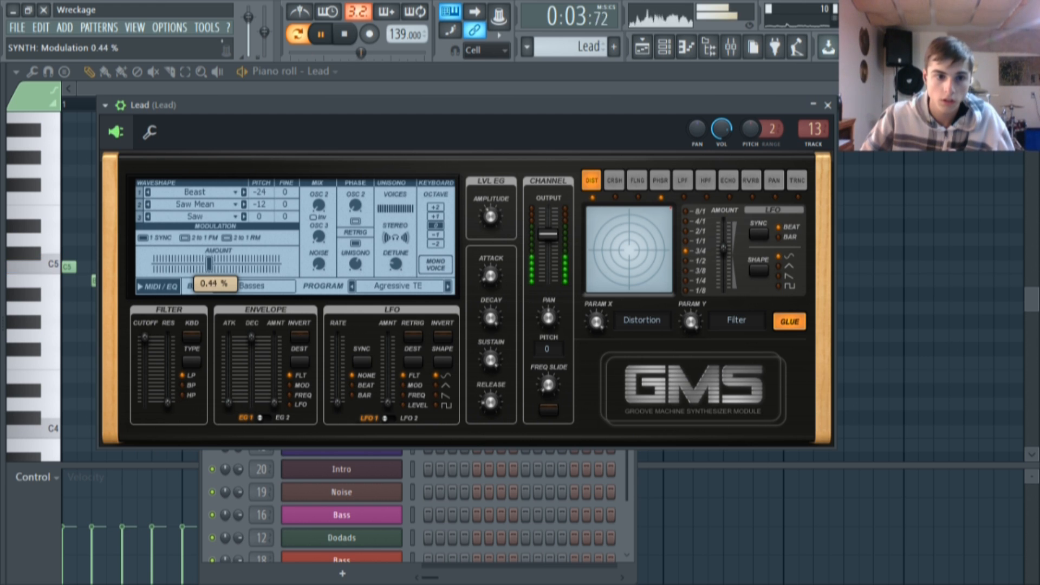
left_click_drag(239, 265, 217, 264)
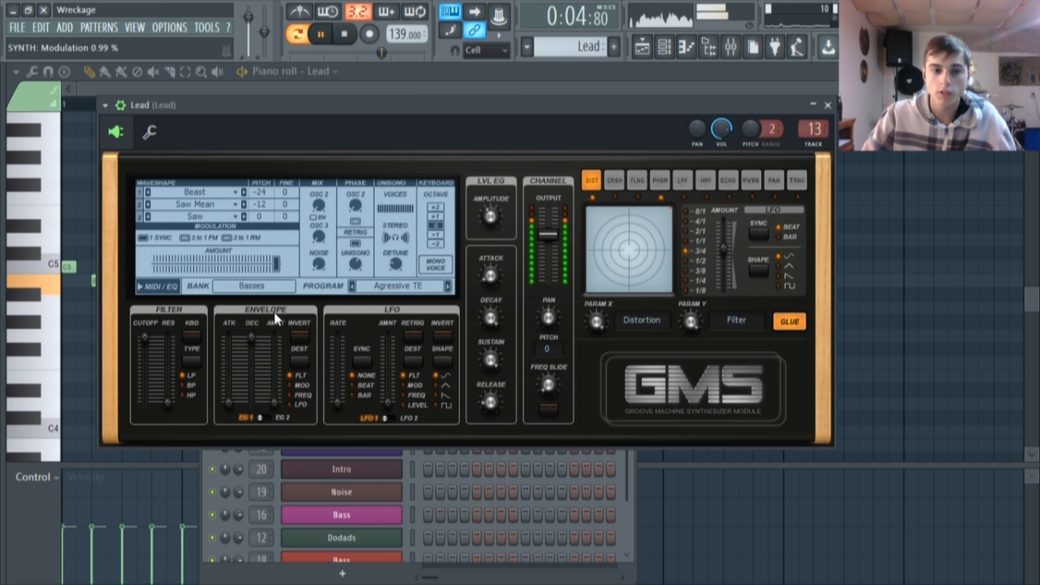
left_click_drag(276, 268, 278, 269)
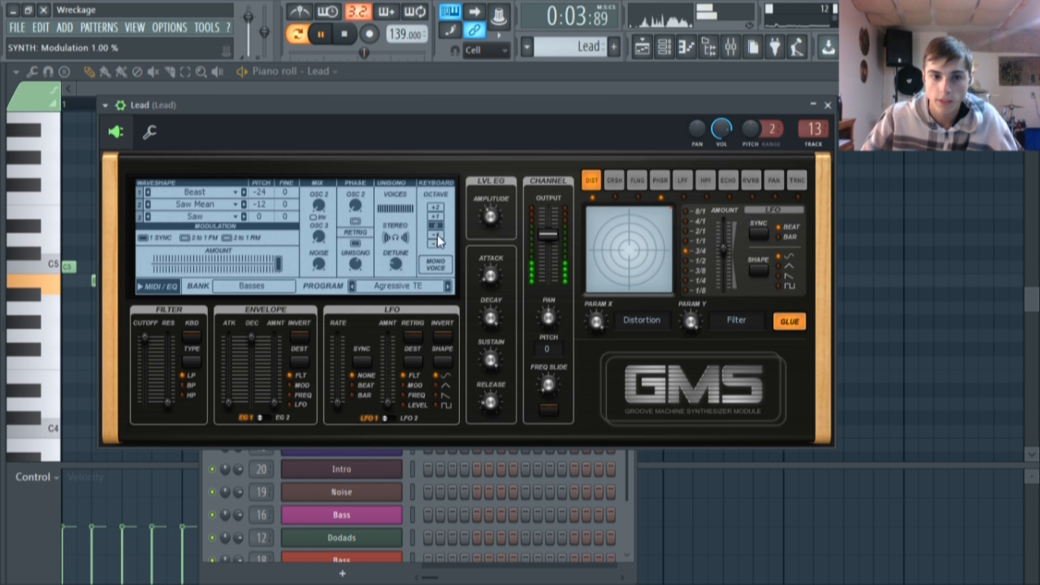
- Raise the Lead's GMS output level back up, stop playback and keep the modulation amount at its maximum
left_click_drag(548, 234, 548, 209)
key("space")
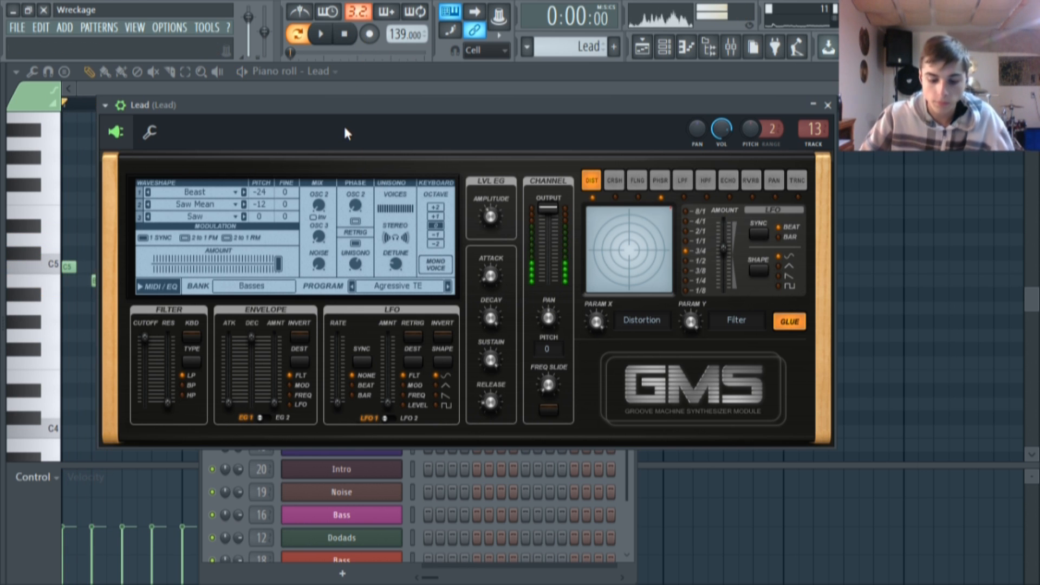
mouse_move(266, 265)
left_mouse_down()
mouse_move(199, 264)
mouse_move(272, 264)
left_mouse_up()
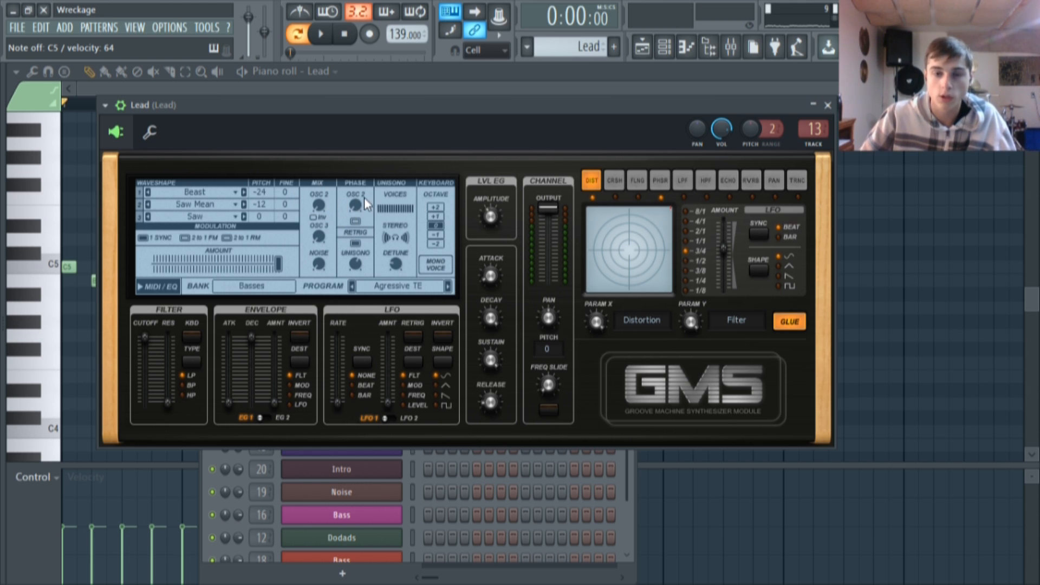
- Set the oscillator 3 mix of the Lead's GMS synth to 0.04 % and adjust the oscillator 2 mix slightly
mouse_move(319, 236)
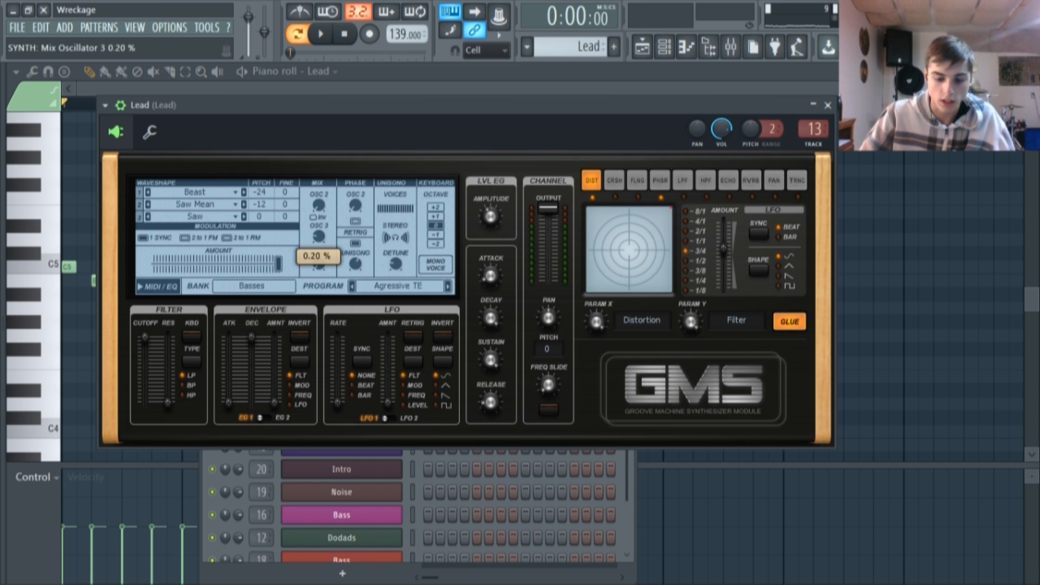
left_click_drag(318, 236, 320, 250)
left_click(316, 239)
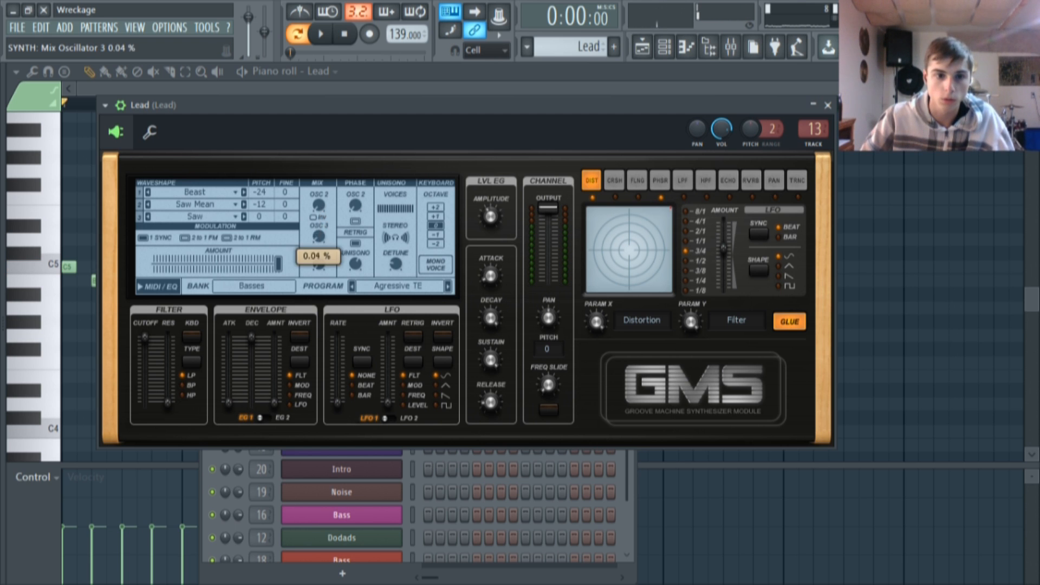
left_click_drag(319, 205, 318, 198)
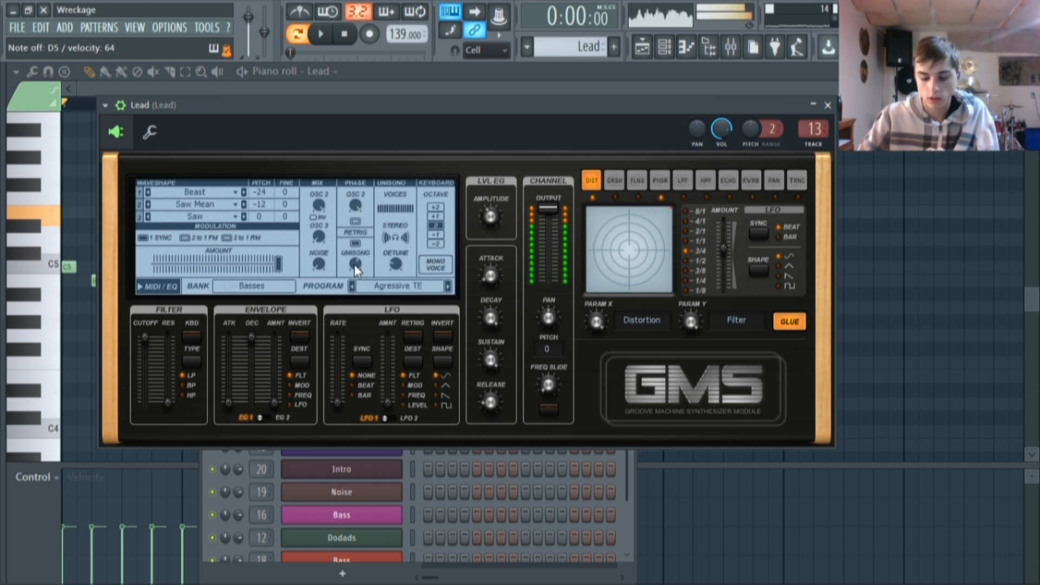
- Play the Lead pattern briefly, stop it, and try the synth's unison voices and detune controls while playing notes
key("space")
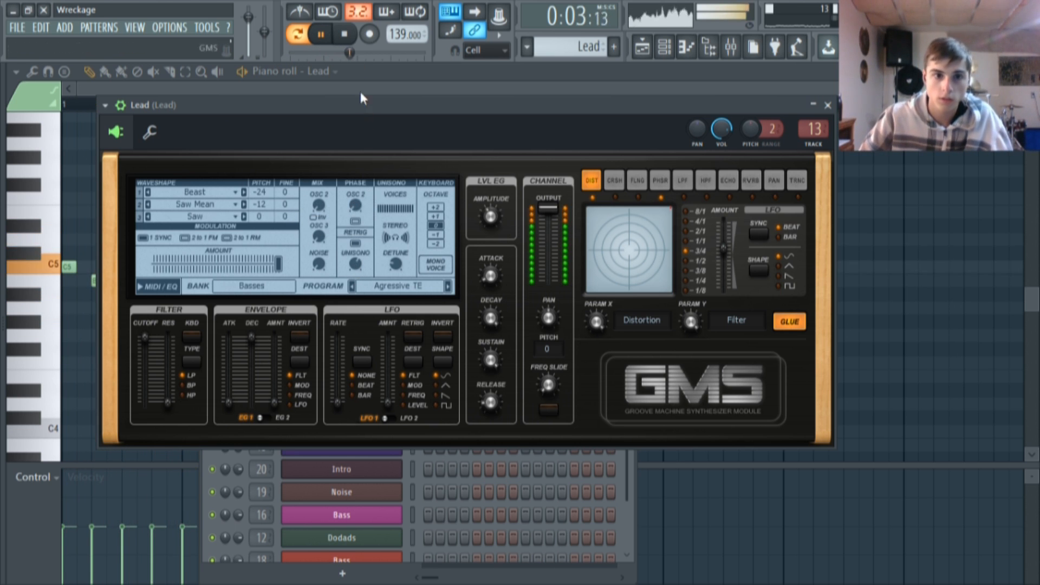
key("space")
left_click_drag(401, 210, 386, 236)
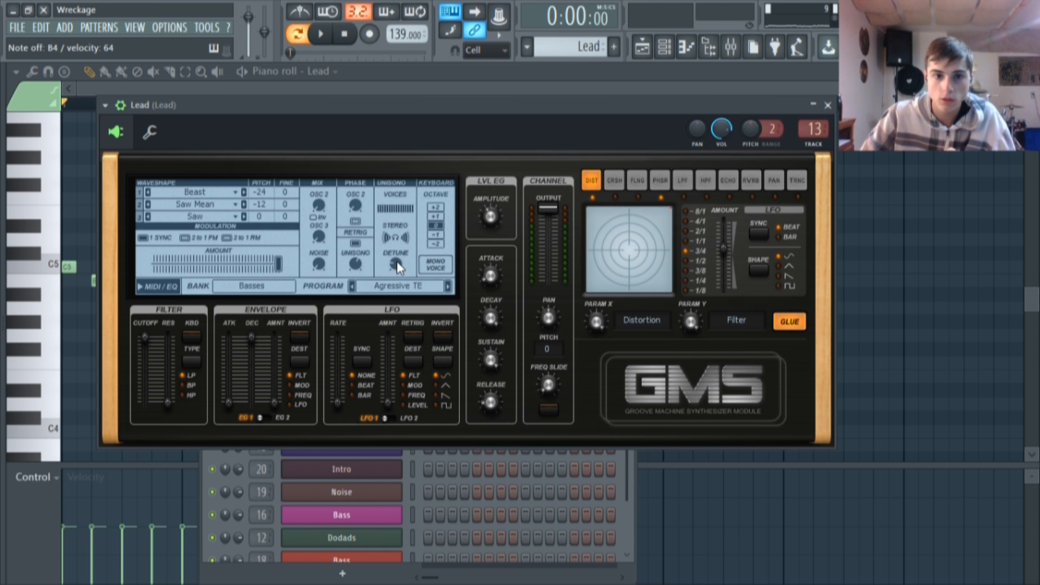
left_click_drag(397, 265, 397, 260)
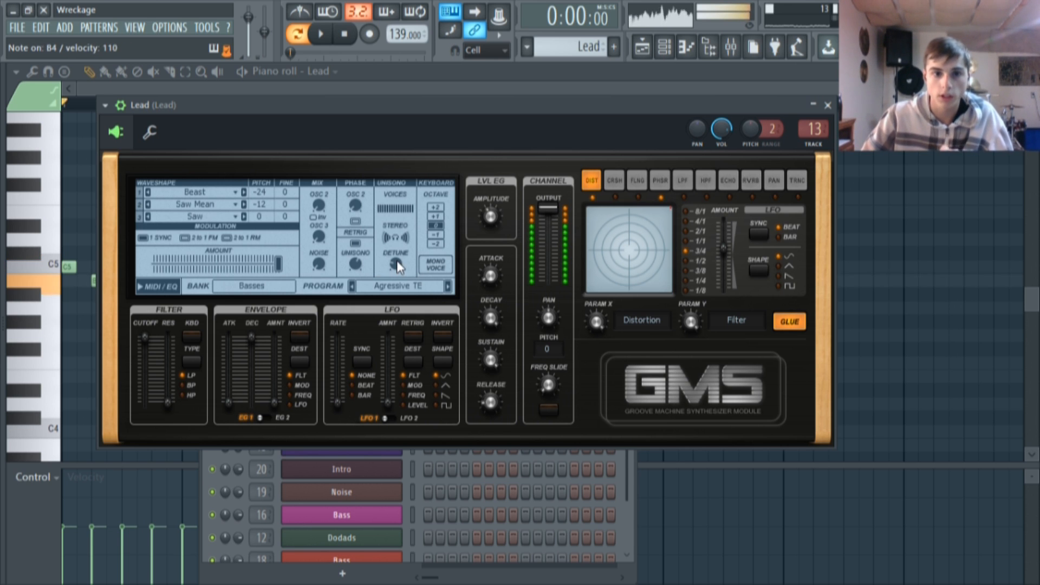
- Try the GMS keyboard octave at +2 and -2 with a few notes, and return it to 0
left_click(434, 208)
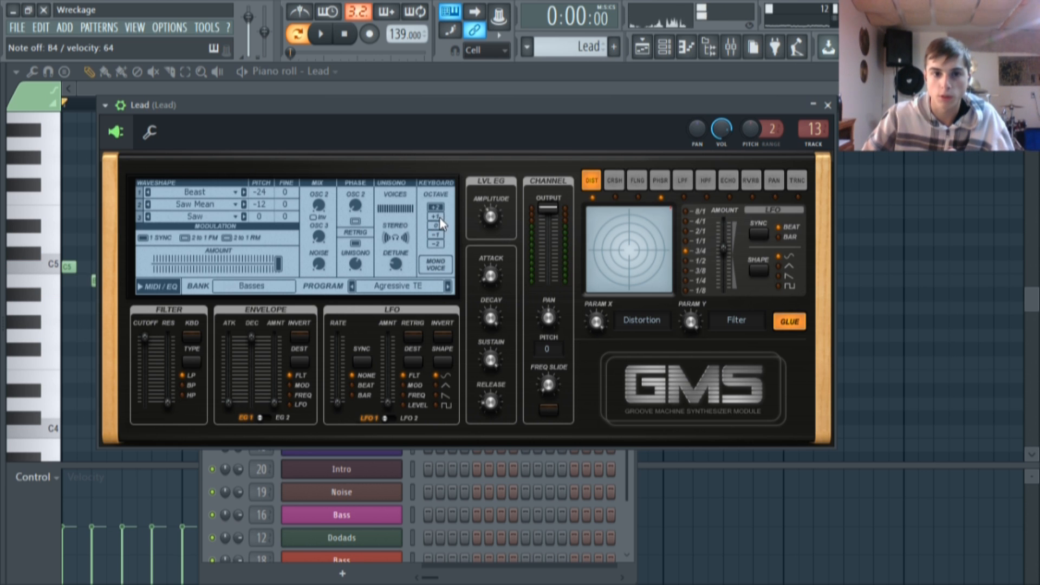
left_click(439, 245)
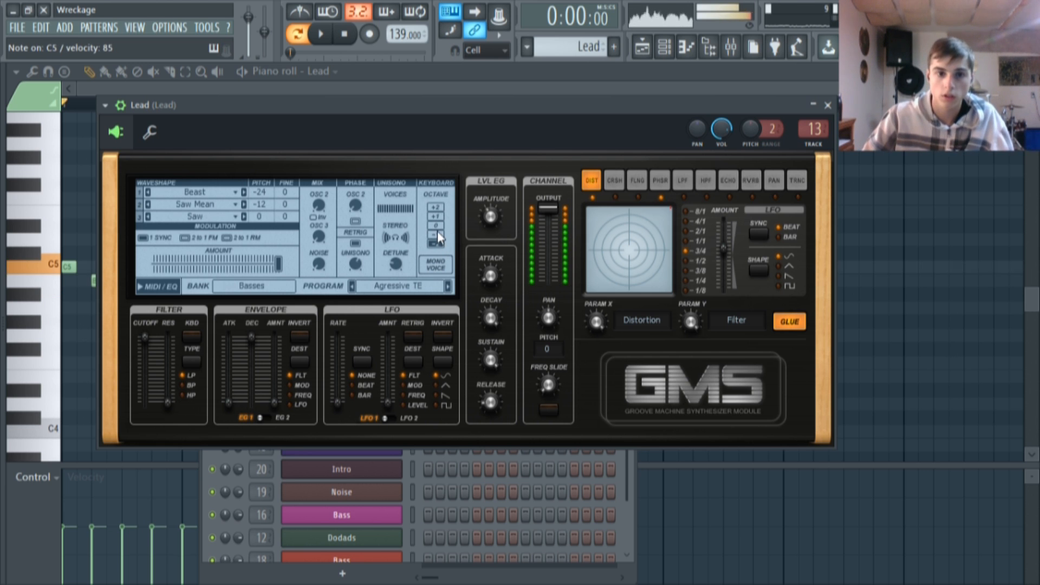
left_click(436, 225)
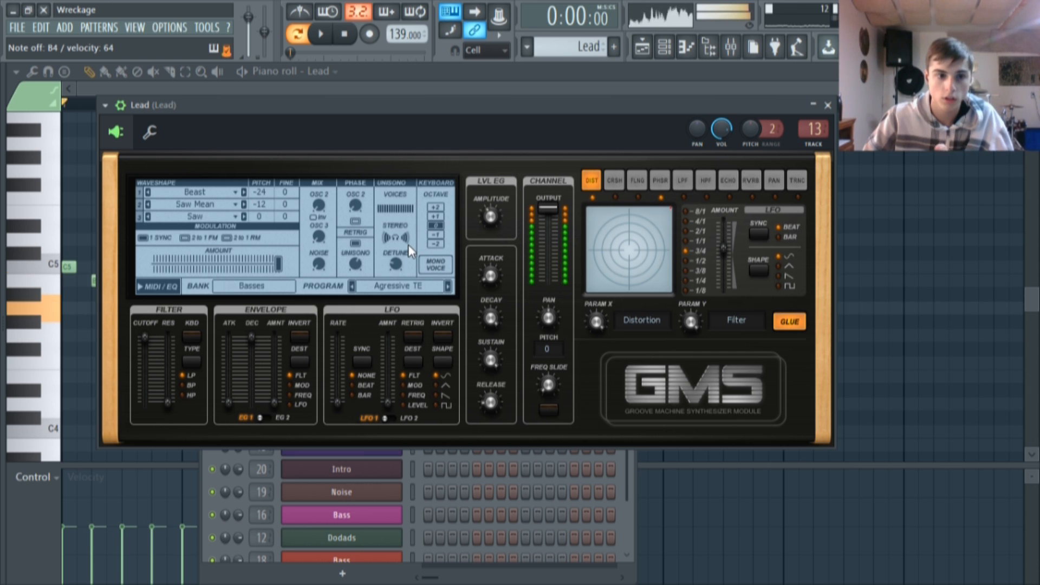
- Examine the GMS synth's MIDI and equalizer page, return to the oscillator page, reposition the window and point out the channel pan
left_click(165, 286)
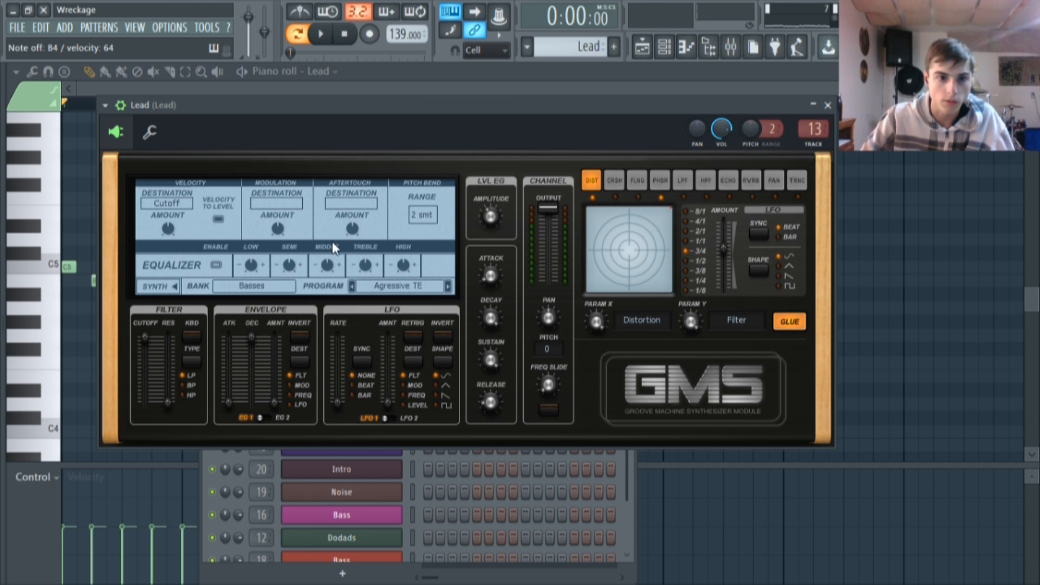
left_click(162, 286)
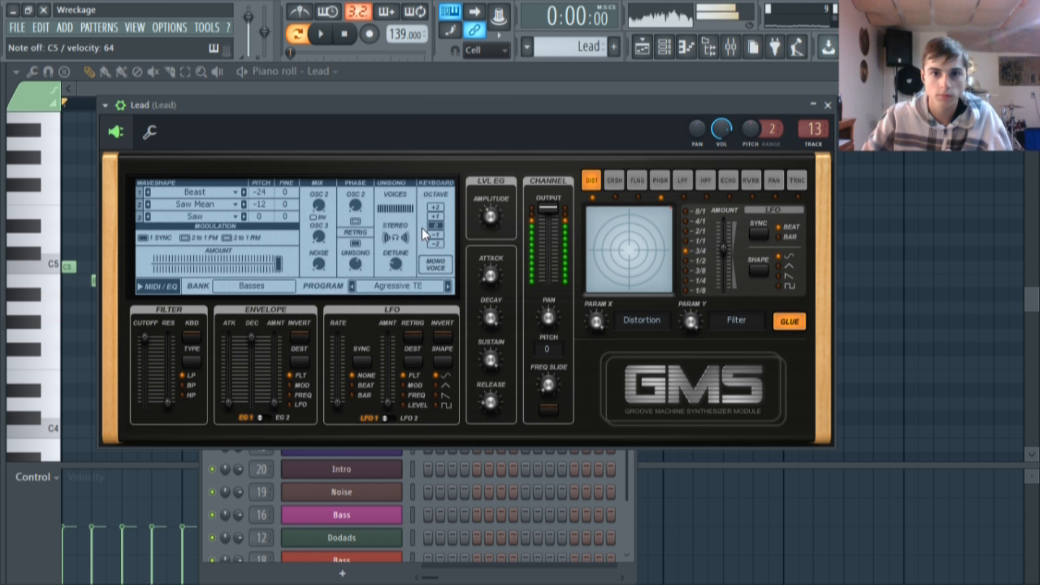
left_click_drag(664, 103, 654, 117)
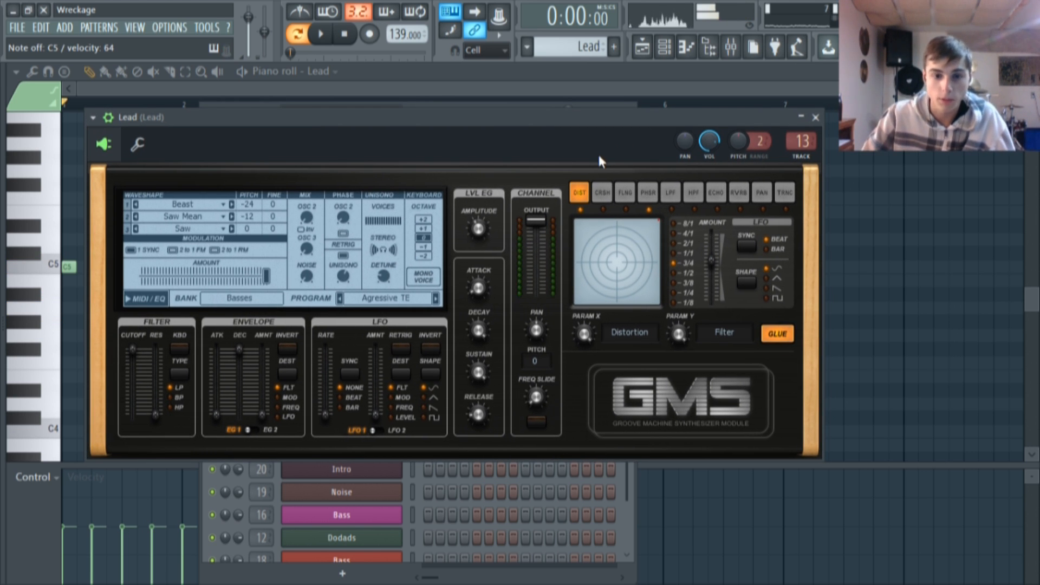
left_click_drag(535, 329, 535, 326)
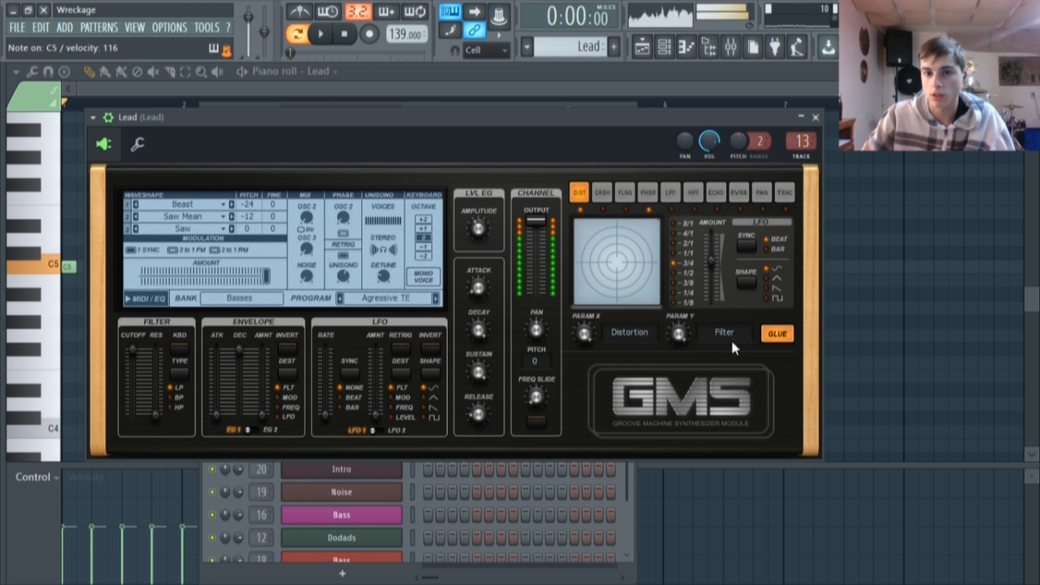
- Show the GMS flanger and phaser effects, switching the phaser's Glue option off and on again
left_click(624, 193)
left_click(652, 195)
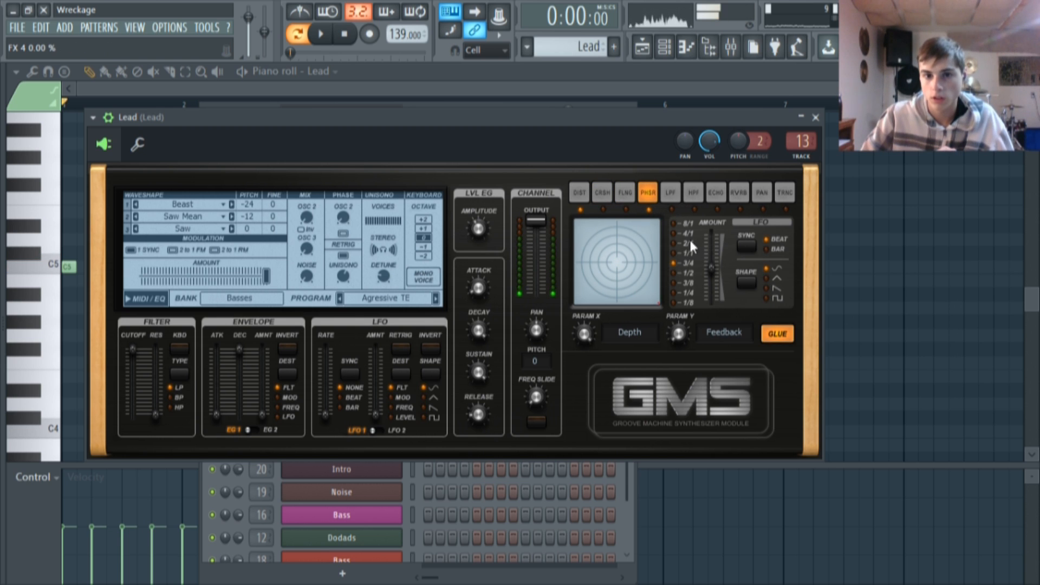
left_click(777, 334)
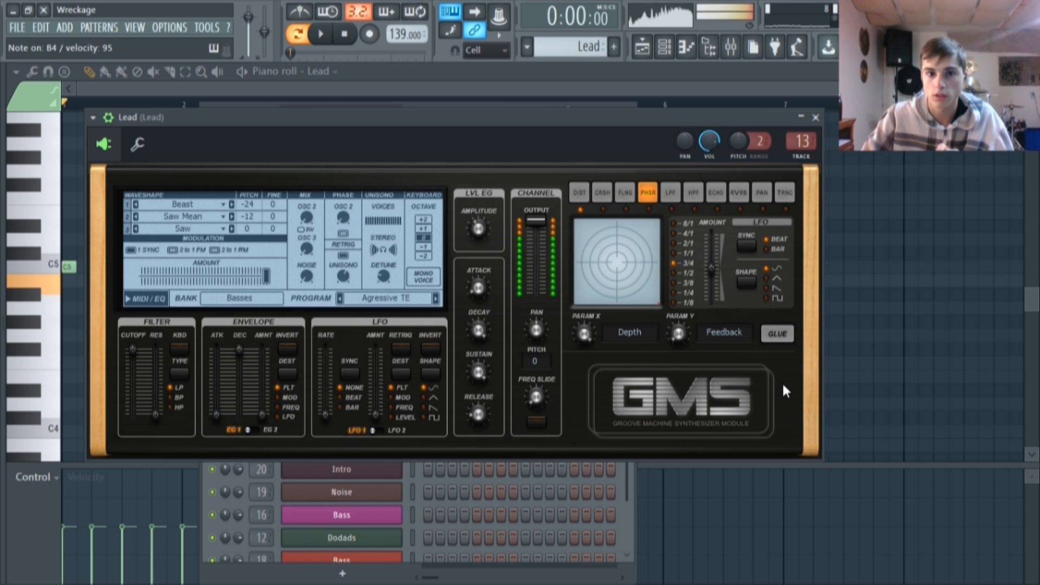
left_click(777, 333)
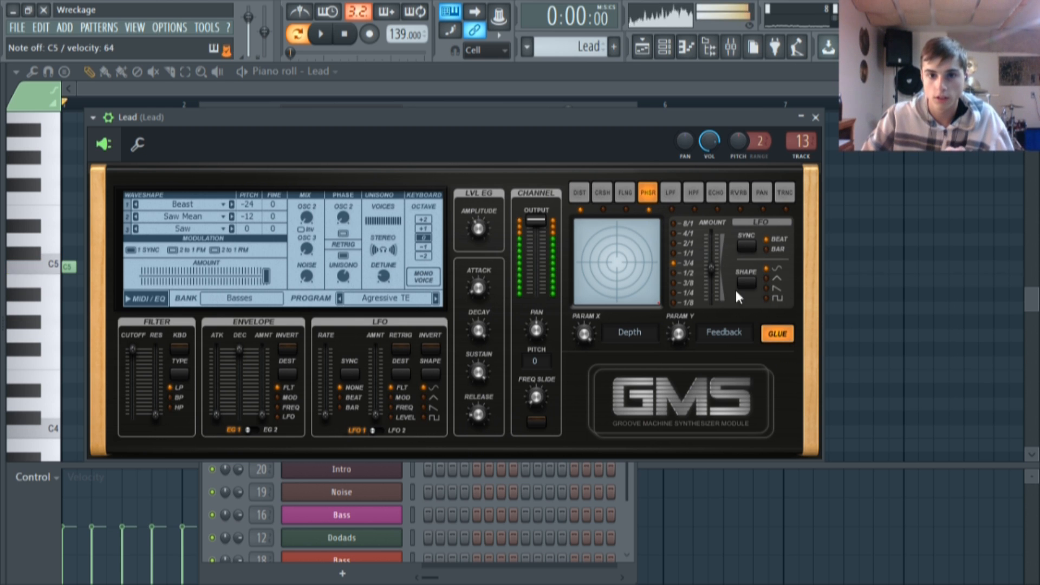
- Look through the GMS low-pass, high-pass, echo, pan and reverb effects, and shift the synth window slightly
left_click(671, 193)
left_click(694, 193)
left_click(716, 193)
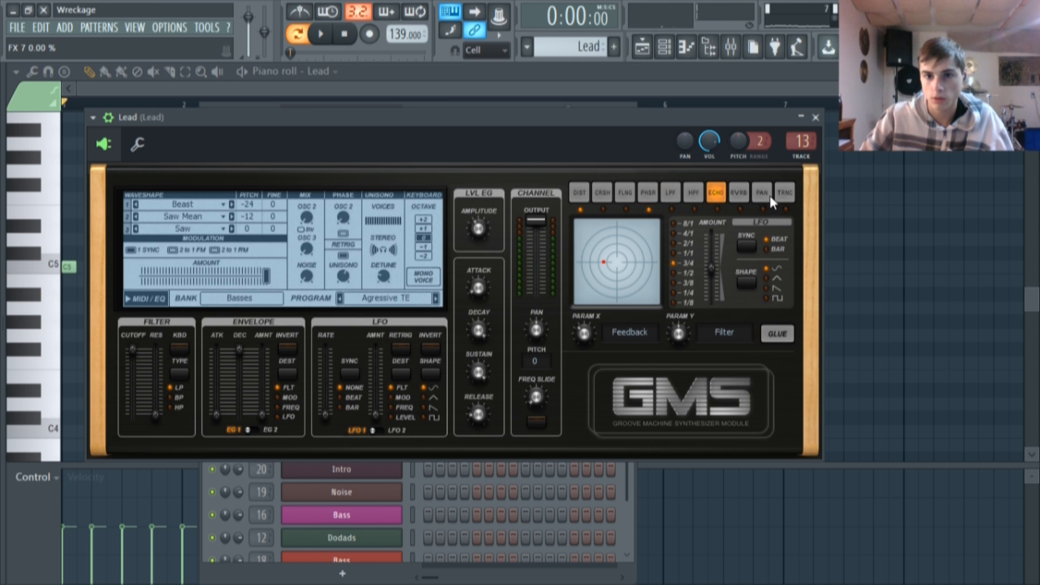
left_click(769, 196)
left_click(740, 185)
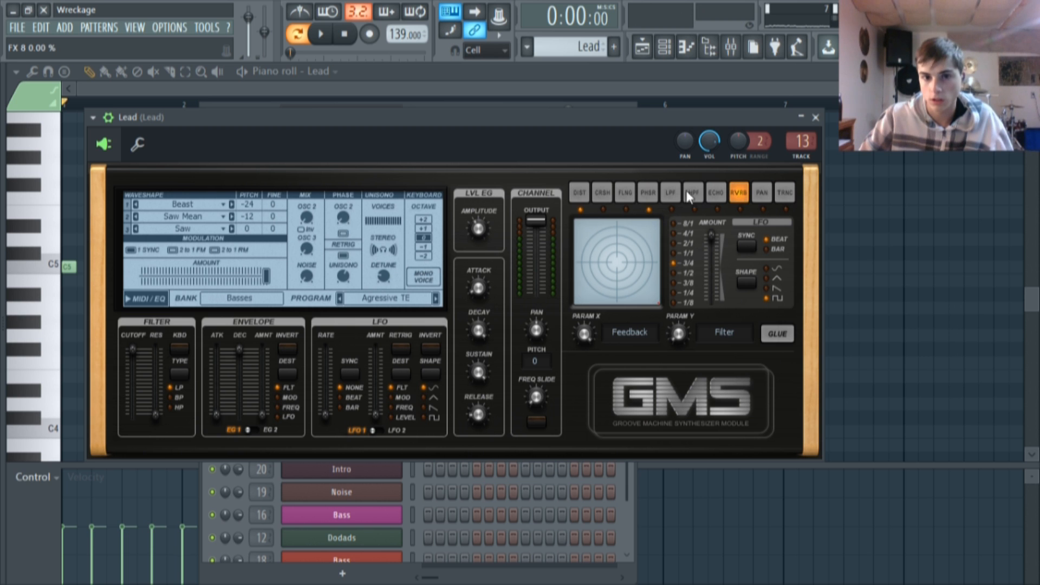
left_click_drag(382, 164, 378, 161)
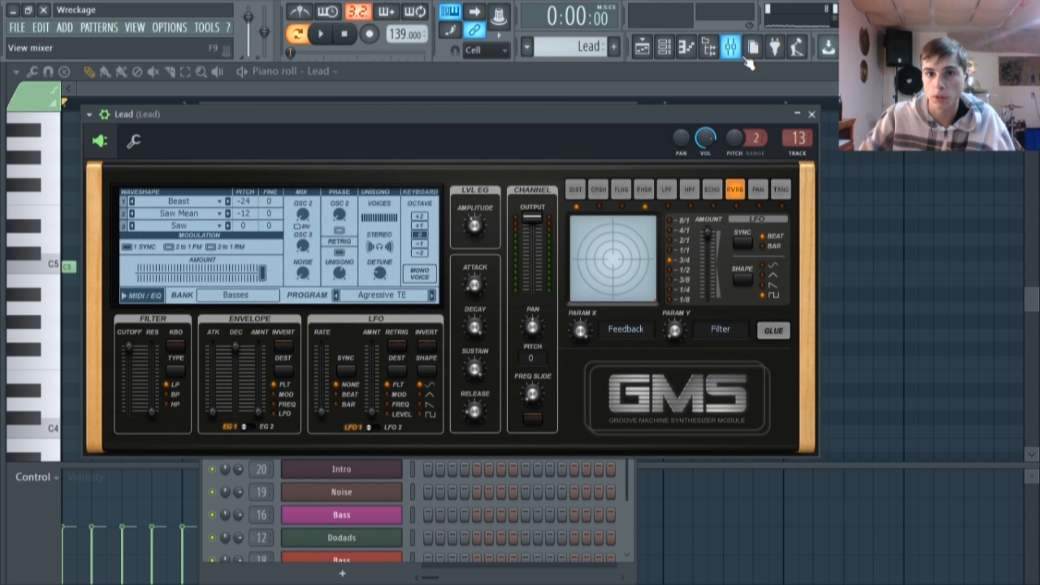
- Inspect the Fruity Compressor and Fruity Reeverb 2 on the Lead mixer track, repositioning their windows to show the settings
left_click(686, 47)
left_click(731, 47)
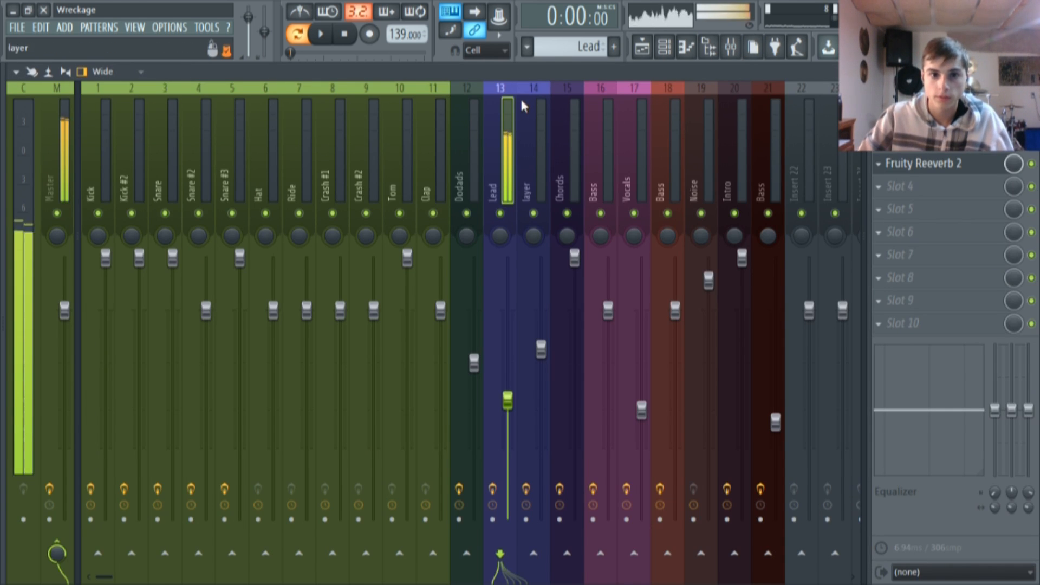
left_click(921, 118)
left_click(921, 141)
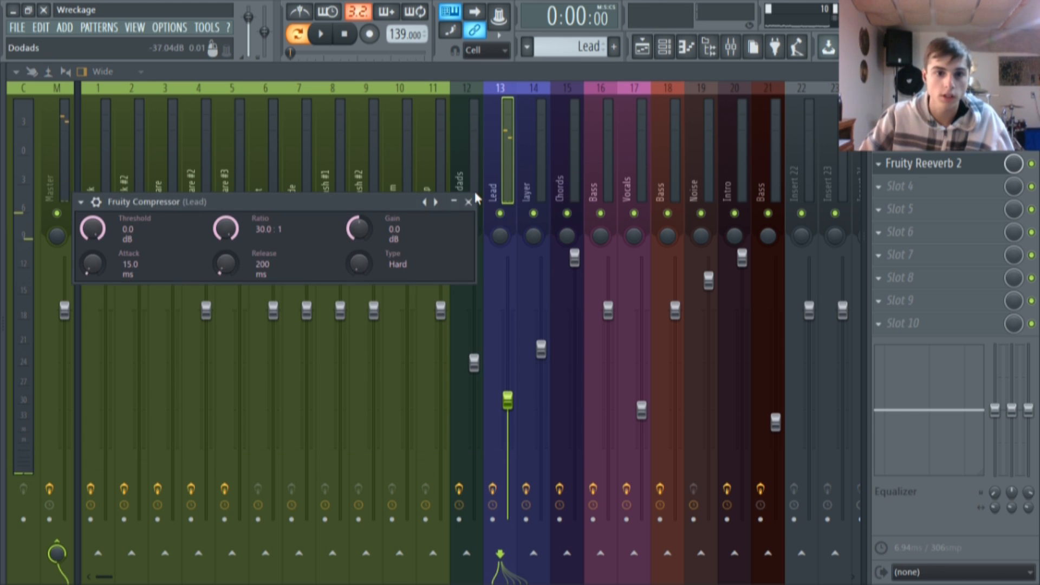
left_click_drag(408, 209, 446, 185)
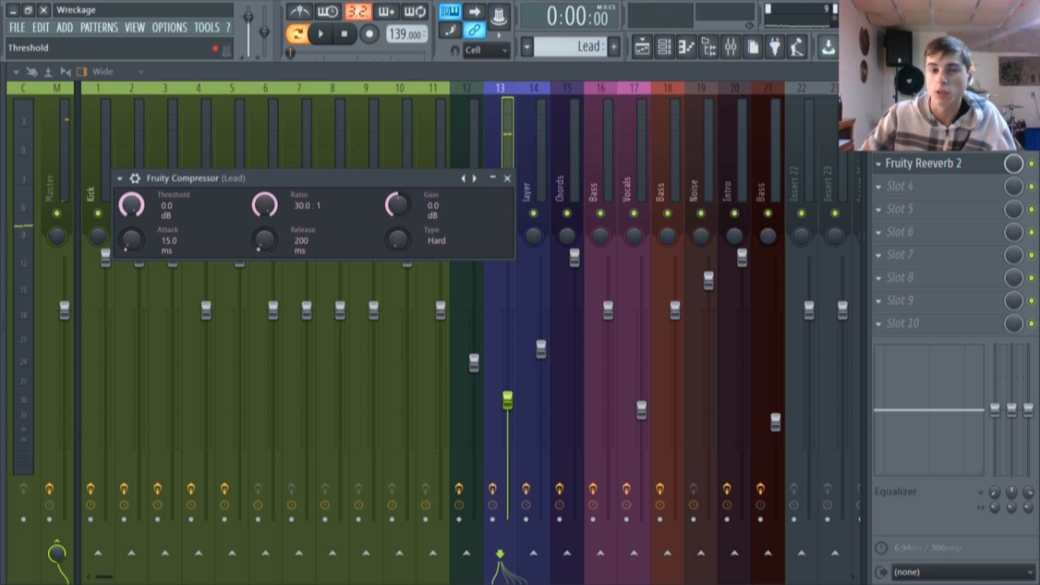
left_click_drag(221, 178, 254, 177)
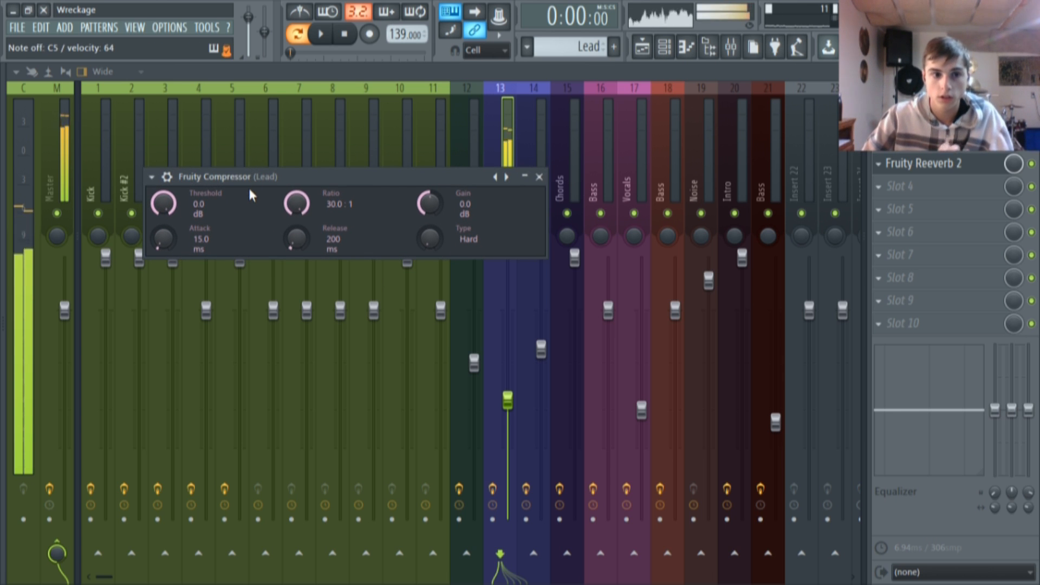
left_click(947, 171)
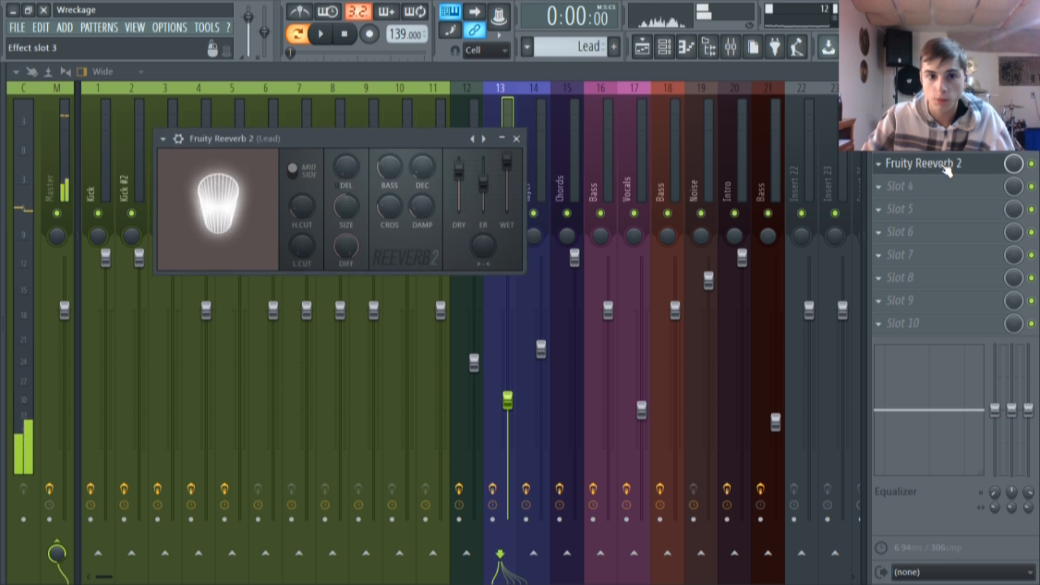
left_click_drag(385, 144, 421, 144)
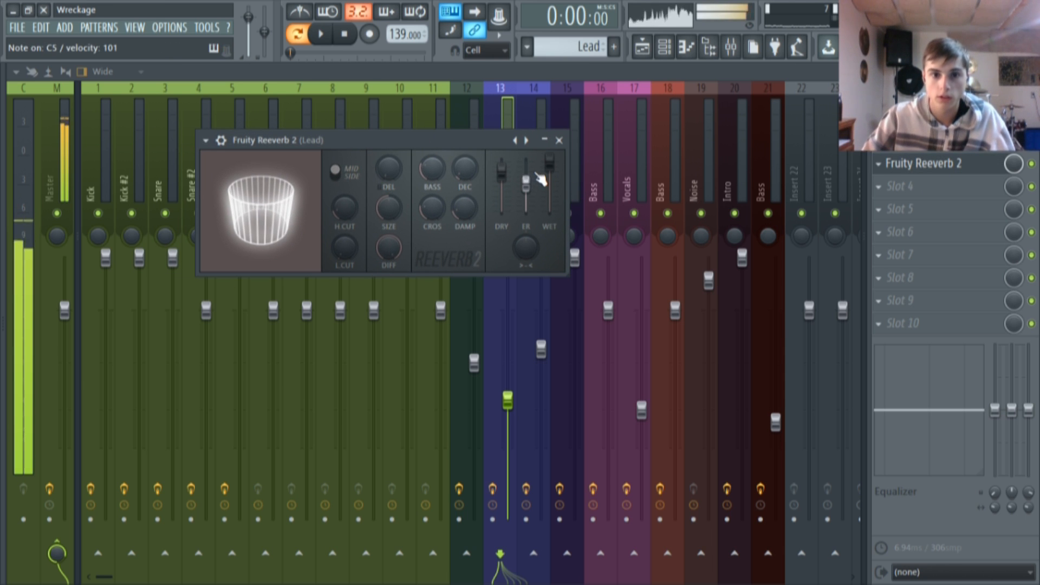
- Open the Intro #2 pattern from the playlist, play it from bar 5, return to the playlist and stop playback
key("F5")
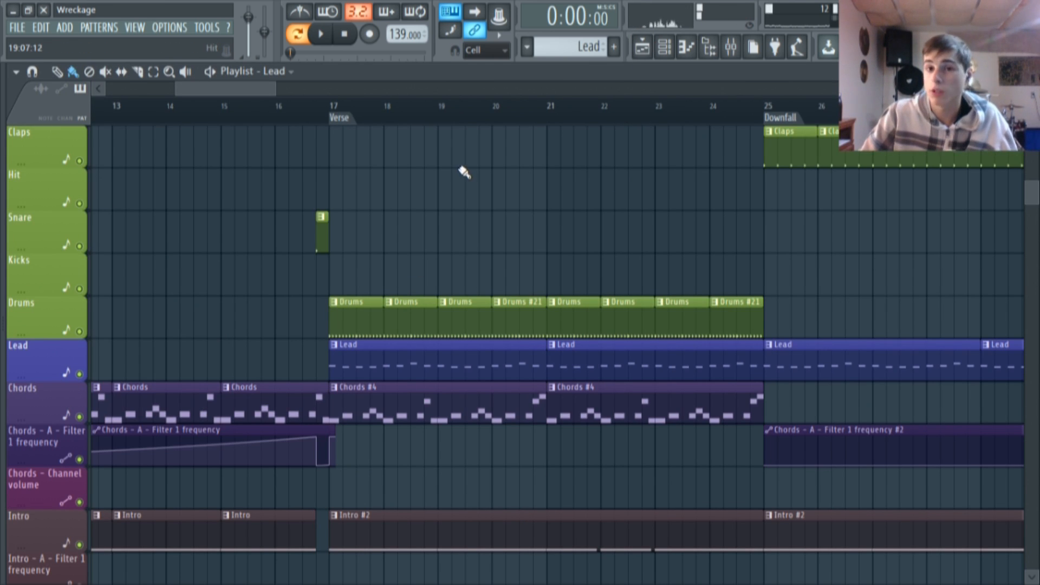
scroll(461, 173, "down", 8)
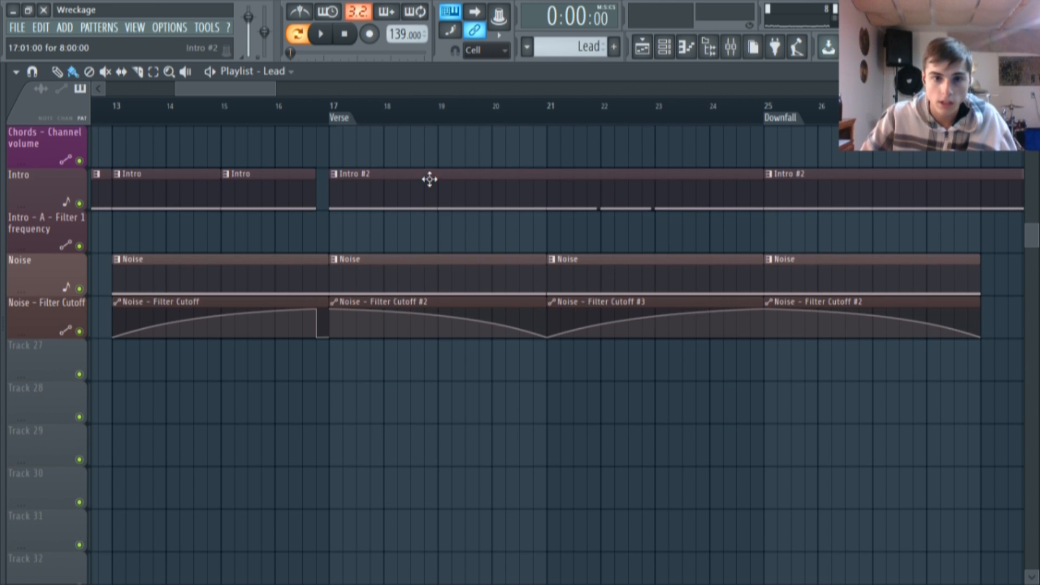
double_click(470, 176)
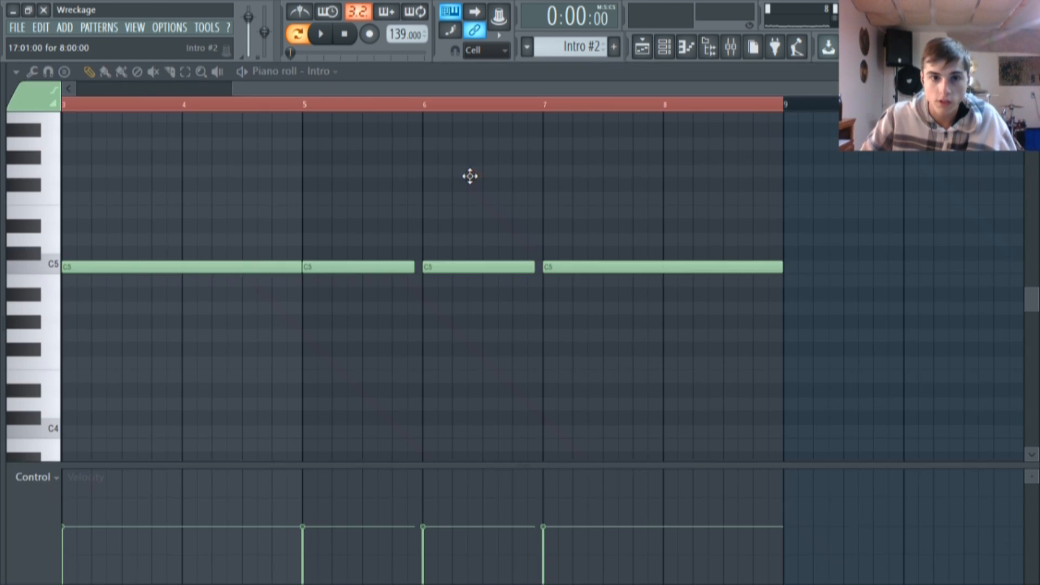
left_click(321, 34)
left_click(543, 104)
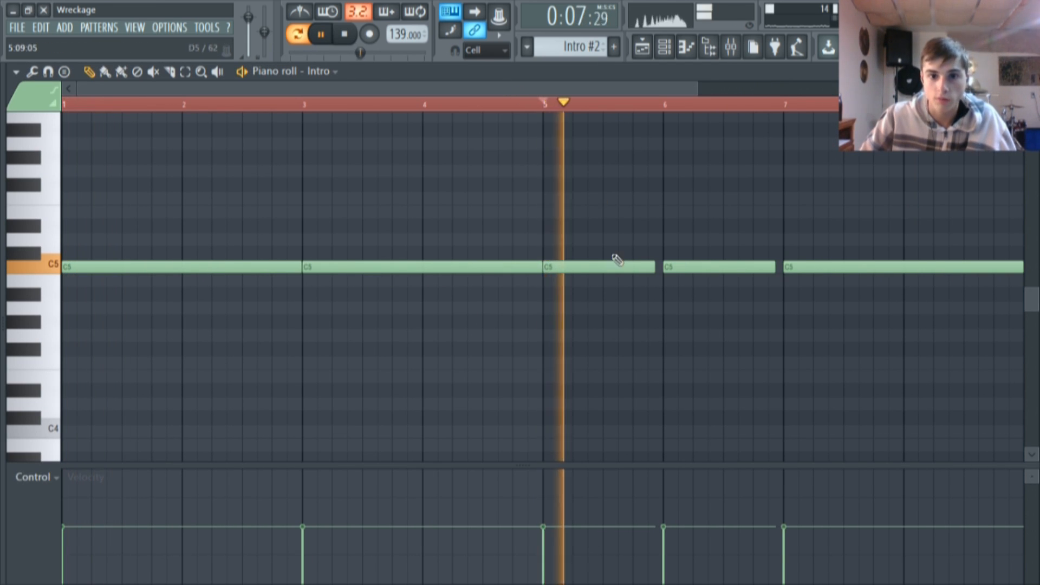
left_click_drag(656, 87, 749, 81)
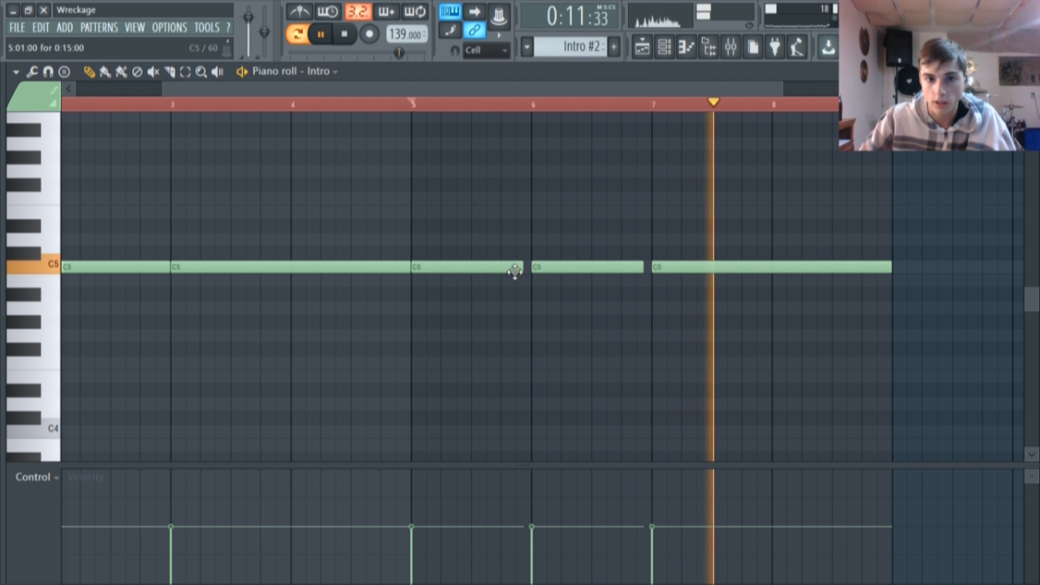
left_click(642, 47)
key("space")
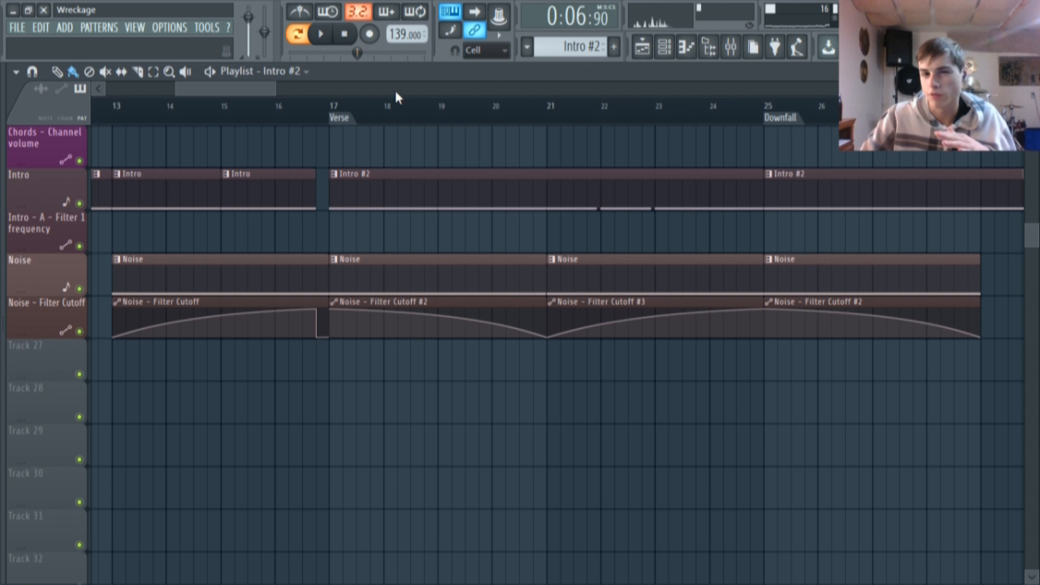
- Open the verse's first Chords #4 clip from the playlist in the piano roll and play the pattern
scroll(553, 292, "up", 3)
scroll(538, 337, "up", 2)
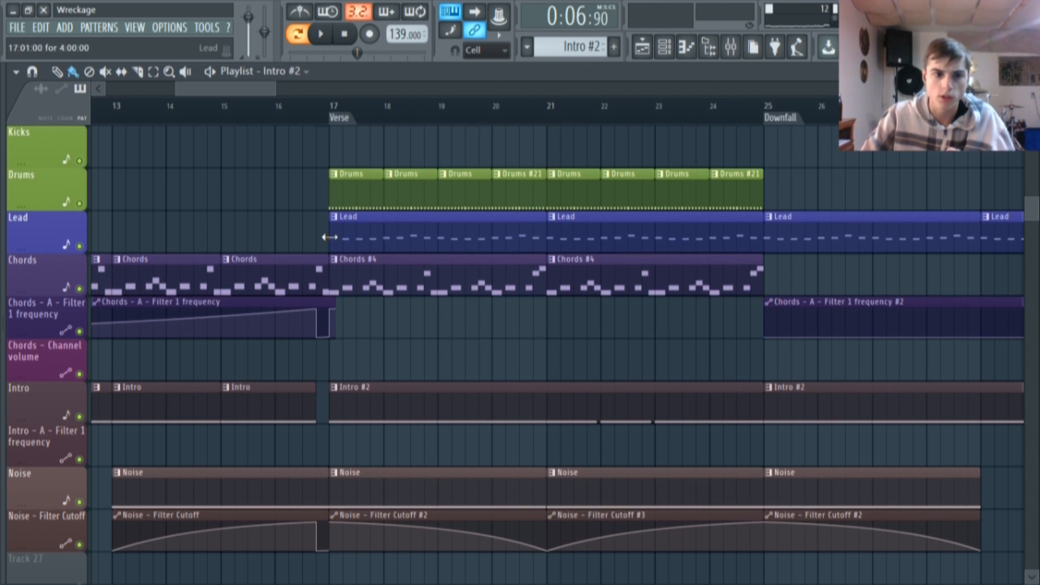
double_click(350, 280)
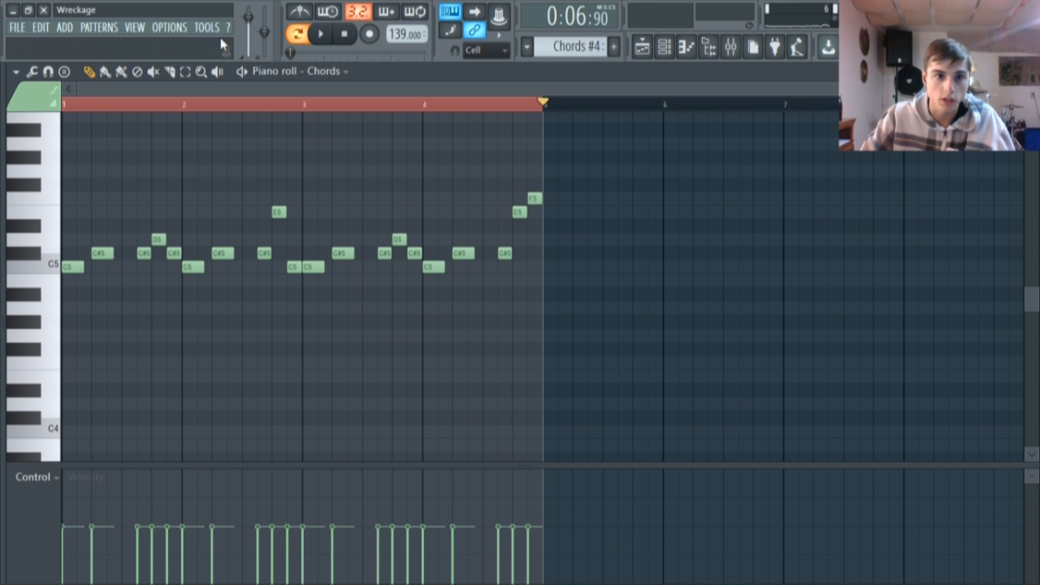
left_click(321, 34)
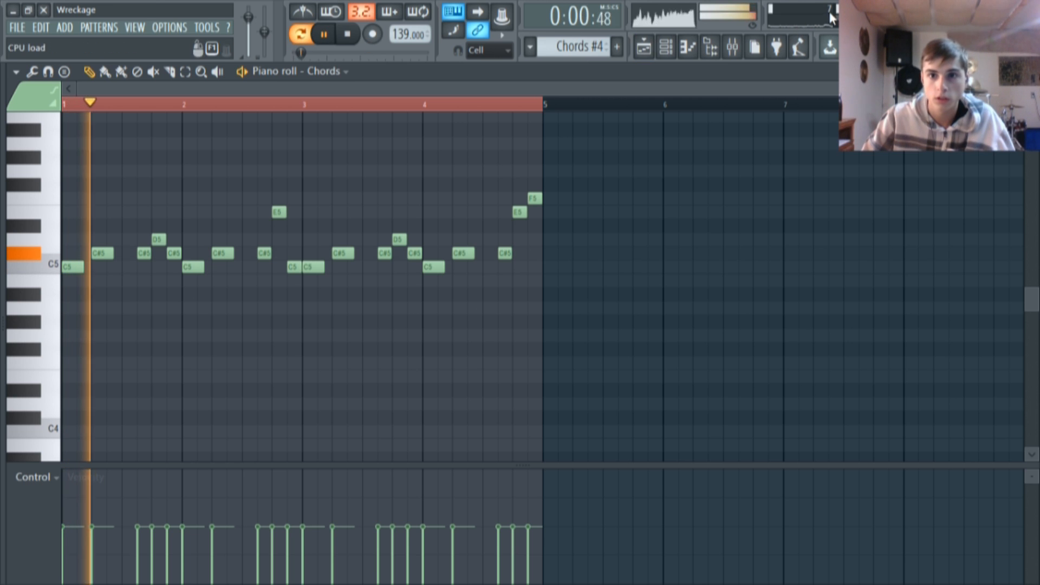
mouse_move(830, 47)
left_mouse_down()
mouse_move(829, 76)
mouse_move(830, 47)
left_mouse_up()
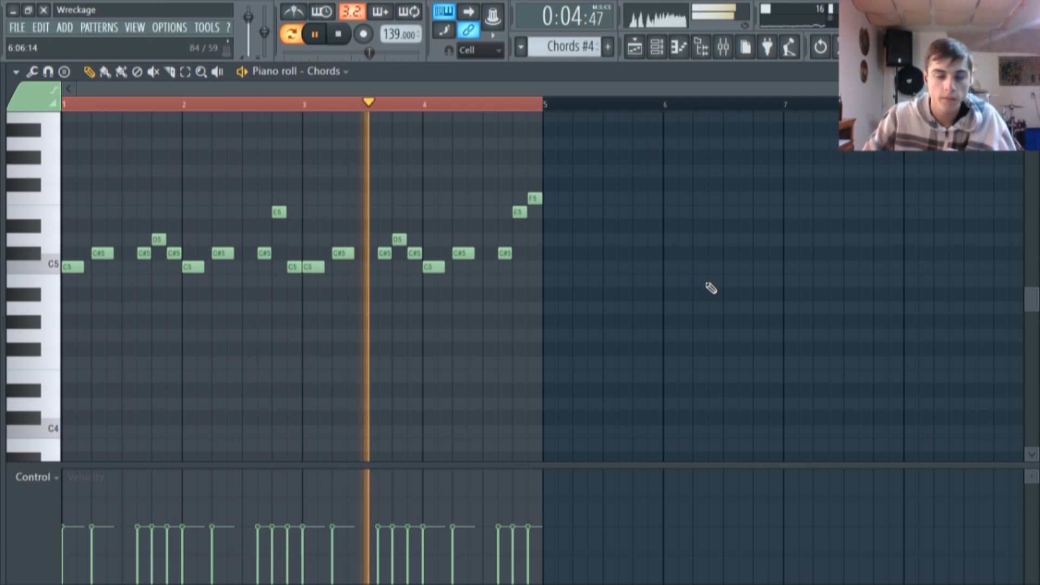
- Stop playback, open the verse's first purple Bass clip from the playlist in the piano roll, and audition its pattern
key("F5")
key("space")
scroll(456, 226, "up", 5)
scroll(473, 291, "up", 6)
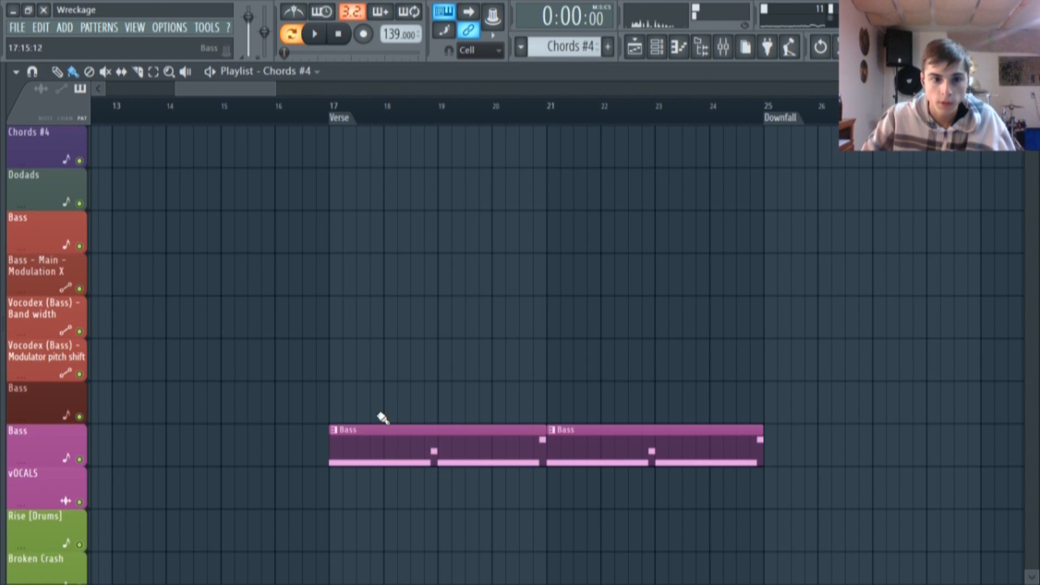
double_click(376, 441)
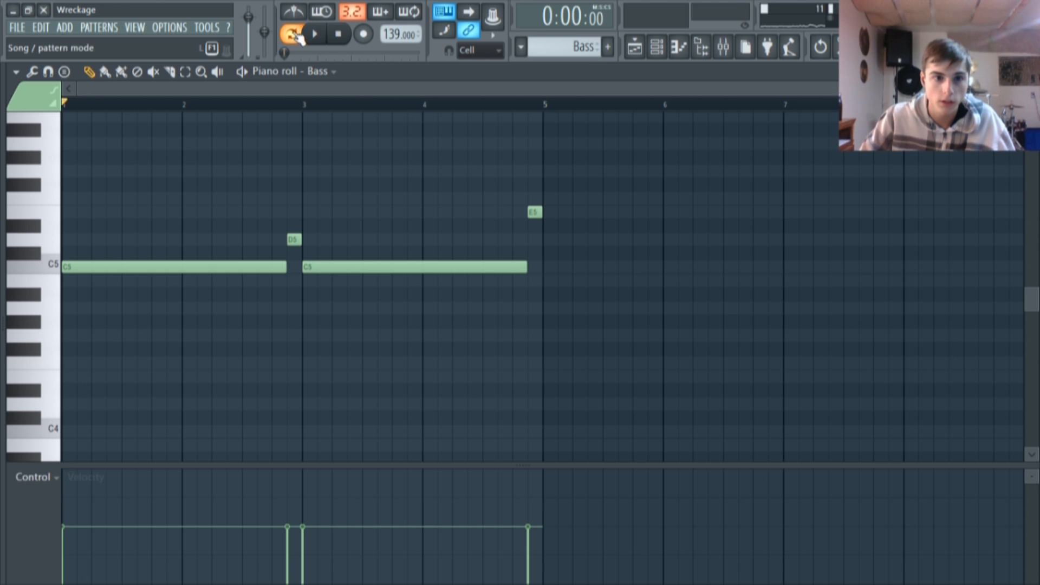
key("space")
key("space")
- Inspect the purple Bass channel's Sytrus synth, including its Operator 1 settings, and close the synth window
key("F6")
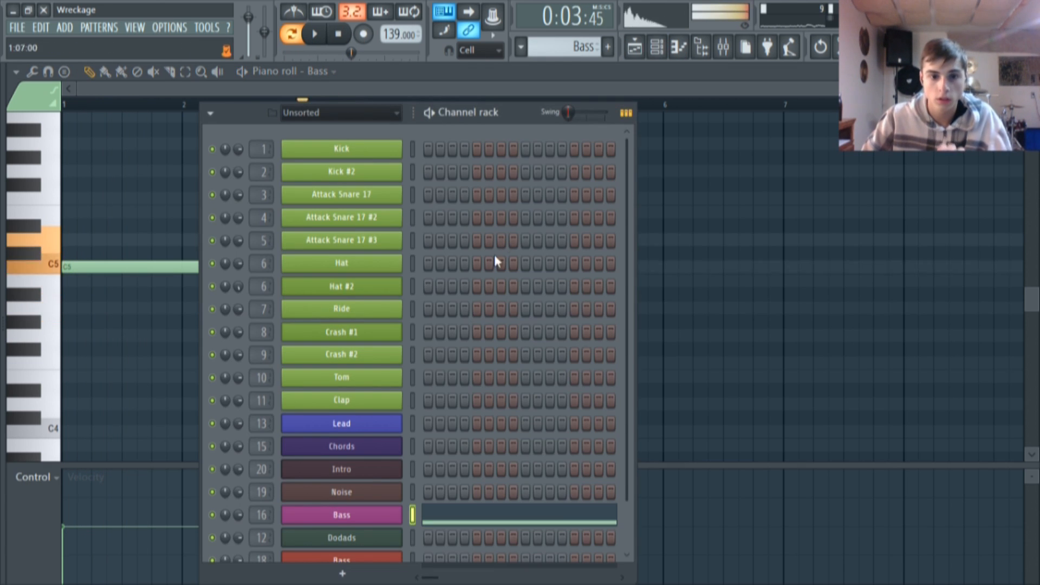
left_click(368, 507)
left_click_drag(496, 180, 544, 115)
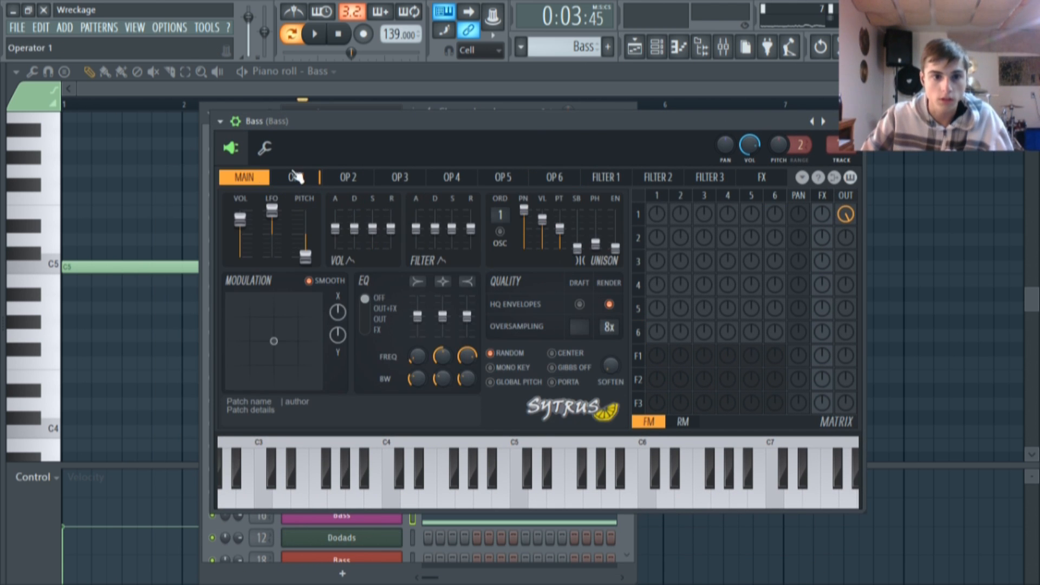
left_click(295, 178)
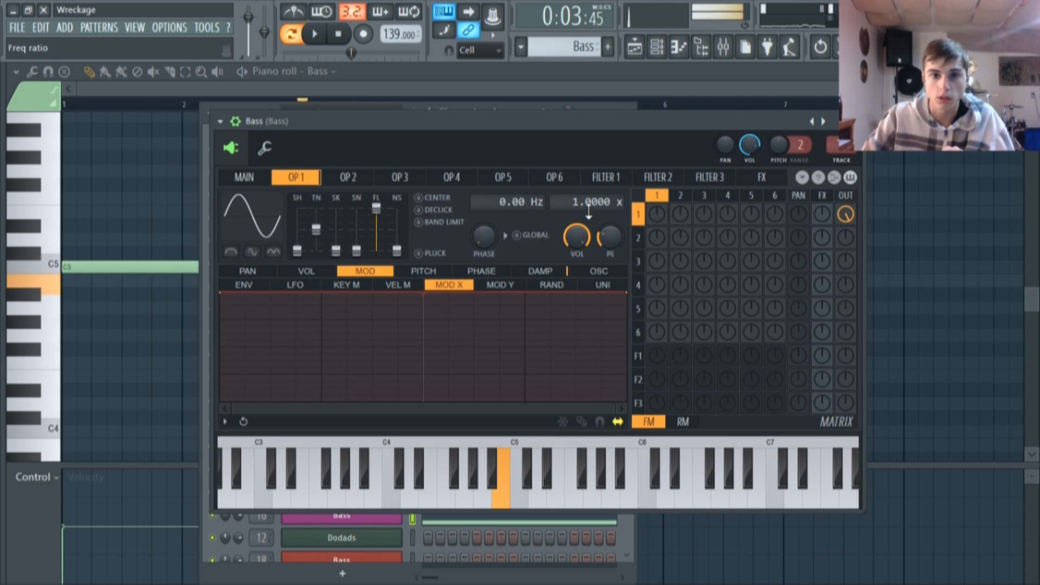
key("Escape")
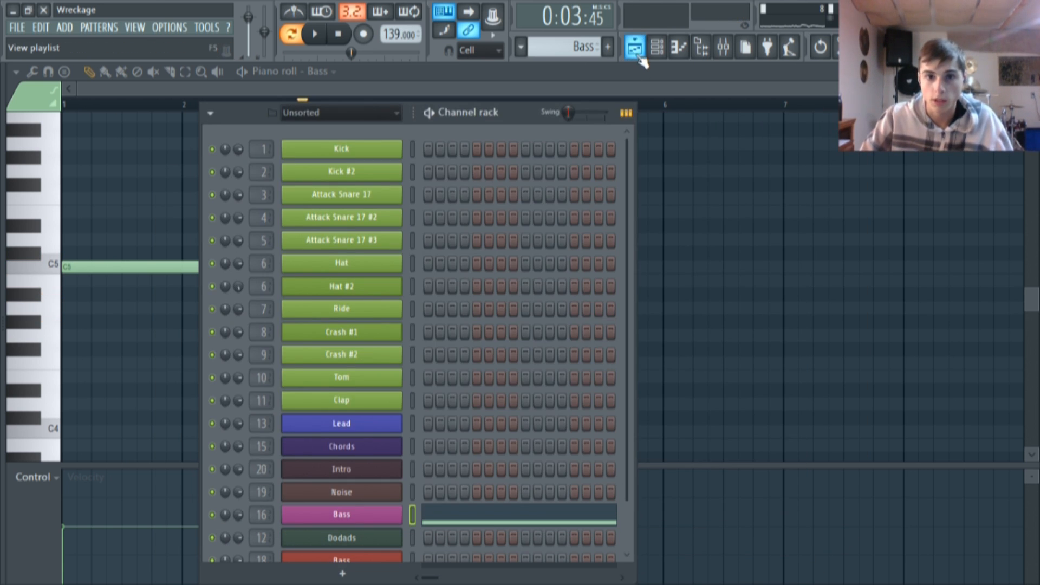
- Solo the Claps track in the playlist and play it in song mode from the Downfall section at bar 25
left_click(635, 48)
scroll(301, 108, "right", 8)
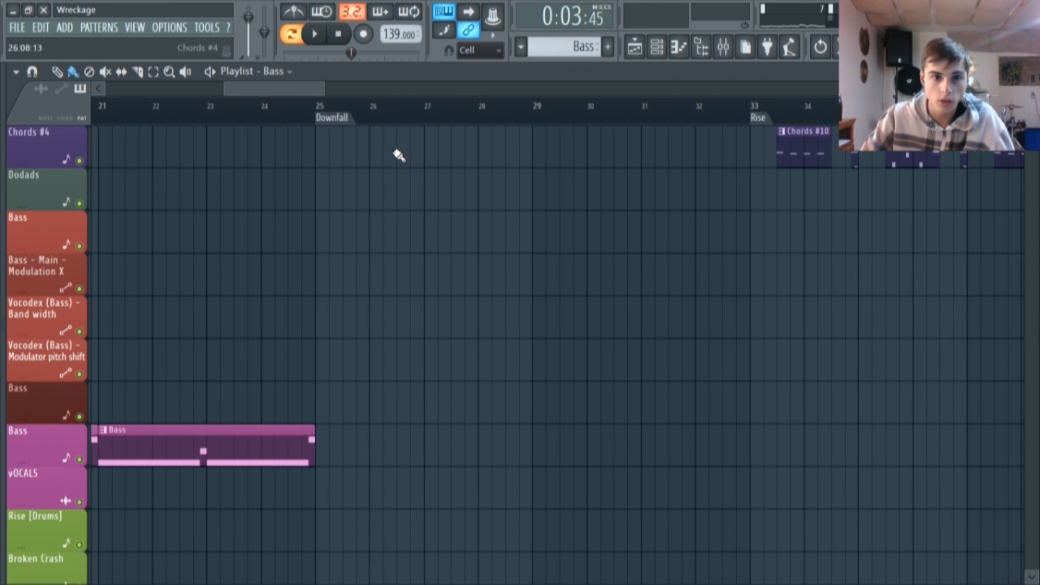
scroll(379, 162, "down", 5)
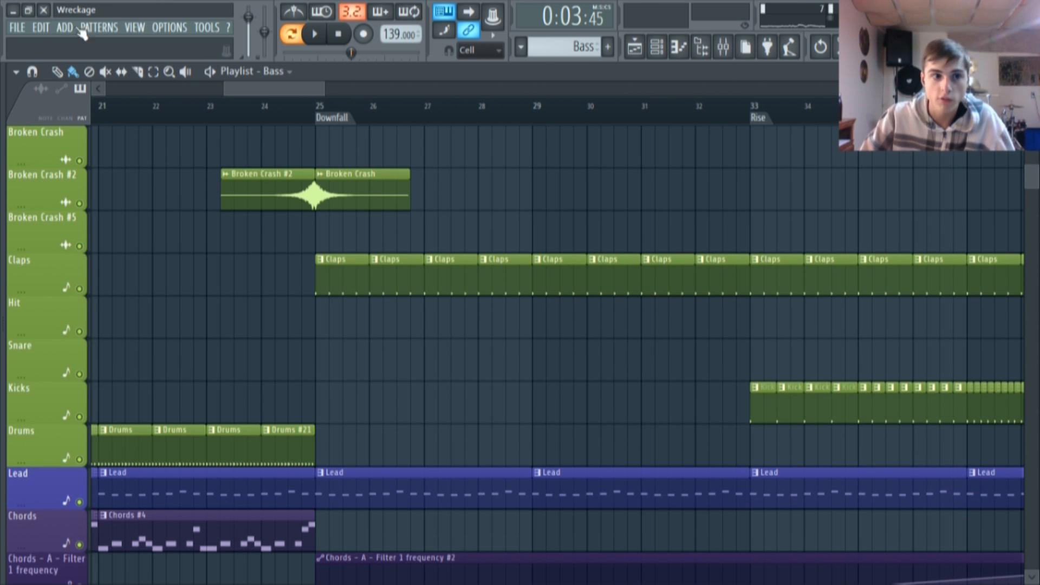
scroll(339, 145, "down", 5)
scroll(366, 281, "up", 5)
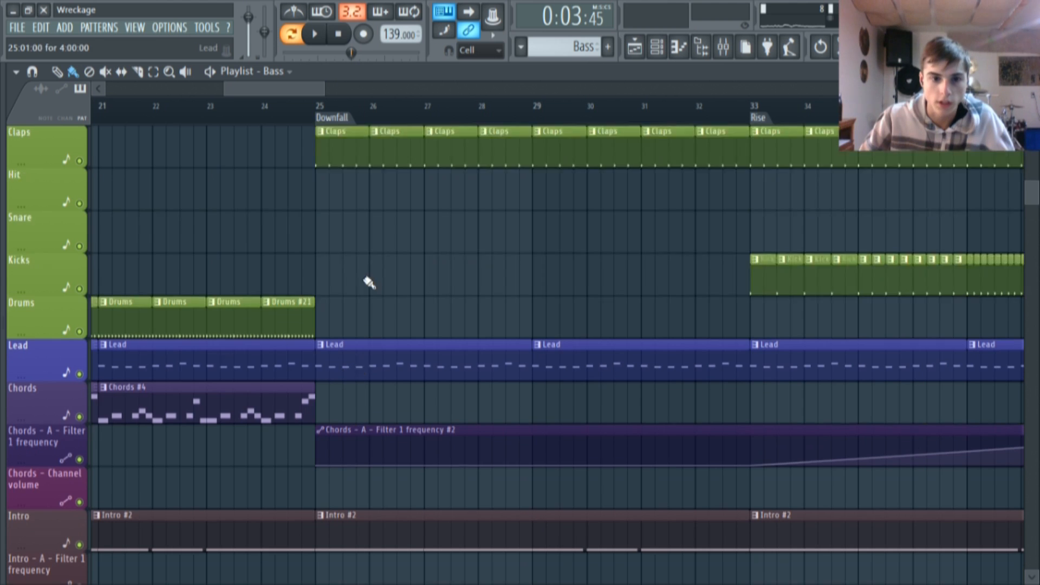
right_click(80, 288)
left_click(291, 34)
left_click(314, 34)
left_click(314, 34)
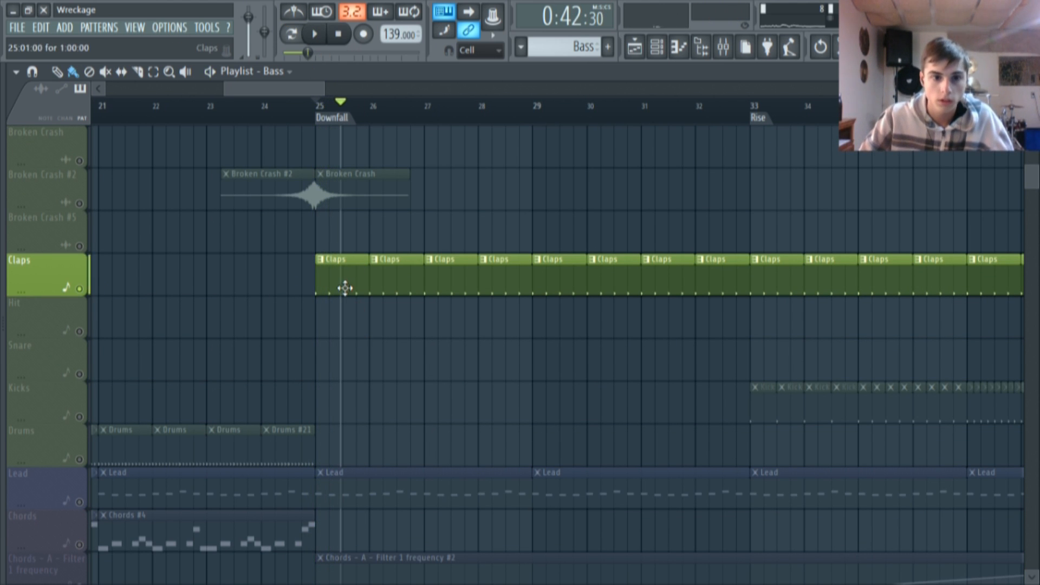
- Open the Downfall's first Claps clip in the piano roll, briefly checking the channel rack
double_click(345, 288)
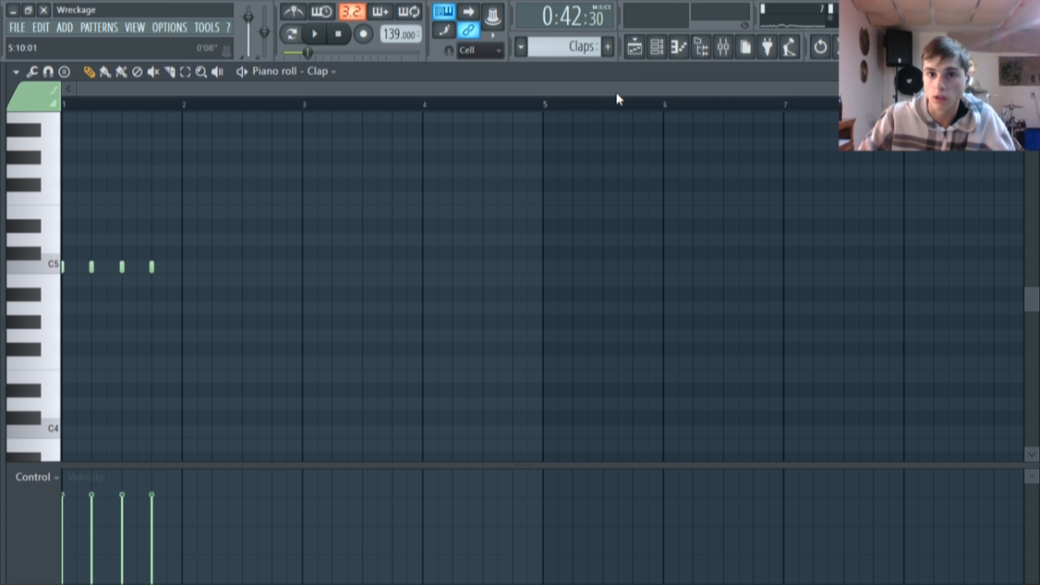
key("F6")
key("F6")
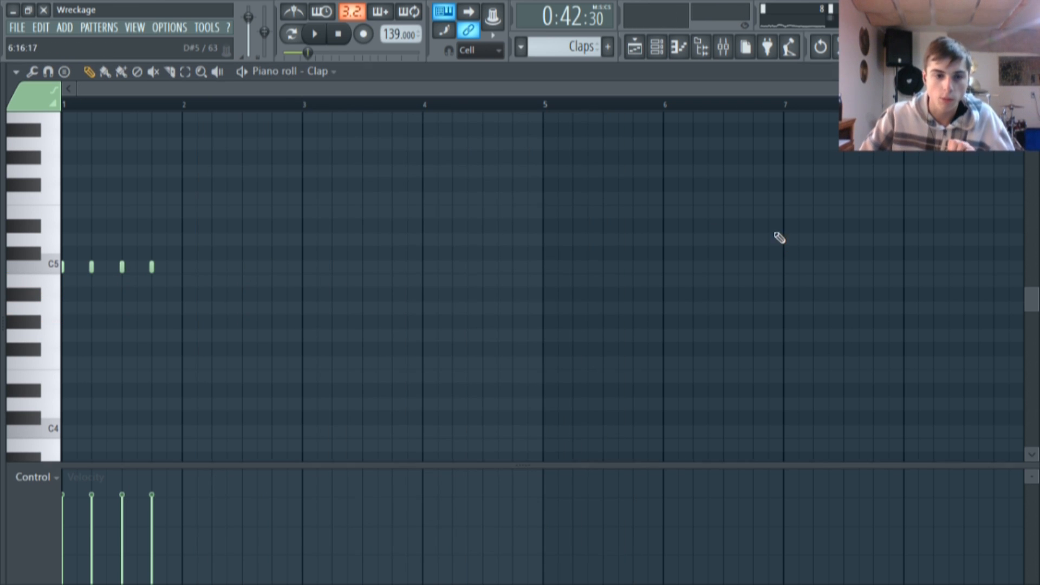
- Layer A4 and E5 notes on each of the four C5 clap hits while playing the pattern
left_click(71, 308)
left_click(98, 308)
left_click(129, 308)
left_click(158, 307)
left_click(314, 35)
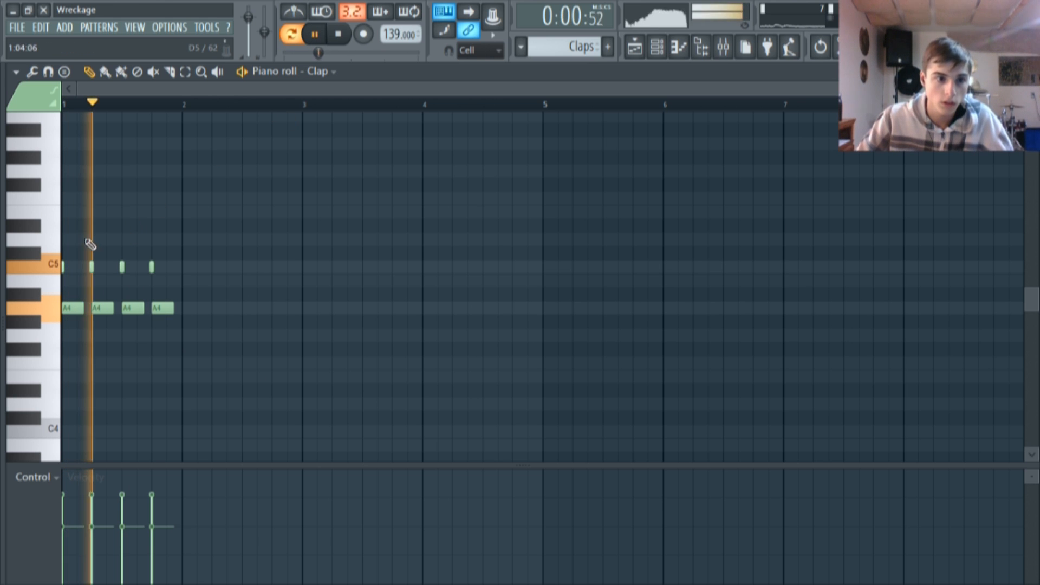
left_click(70, 212)
left_click(99, 212)
left_click(130, 212)
left_click(160, 212)
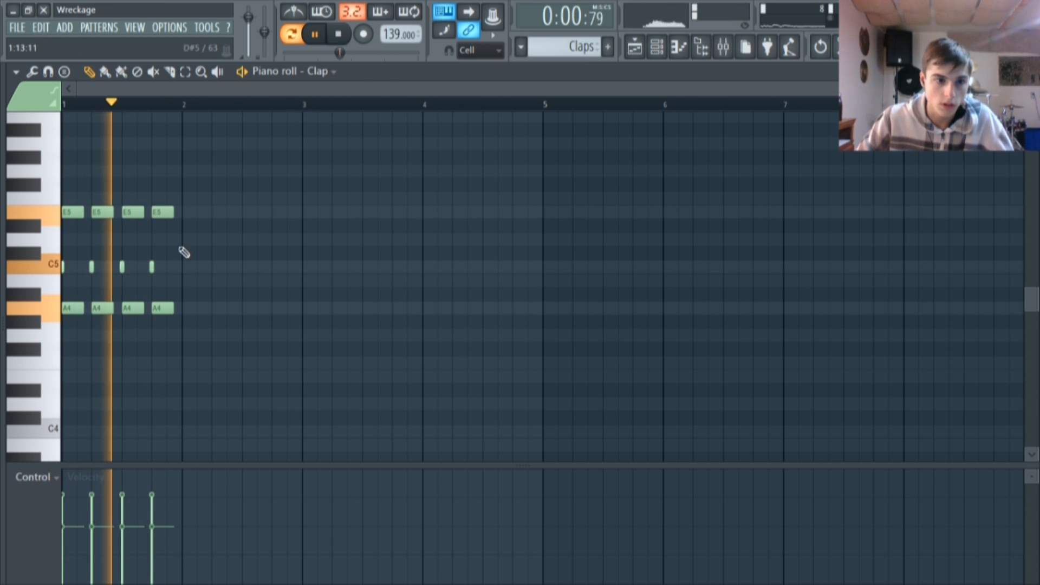
- Delete the added E5 and A4 notes, leaving only the four C5 claps
right_click(160, 212)
right_click(130, 212)
right_click(99, 212)
right_click(158, 308)
right_click(98, 307)
right_click(71, 308)
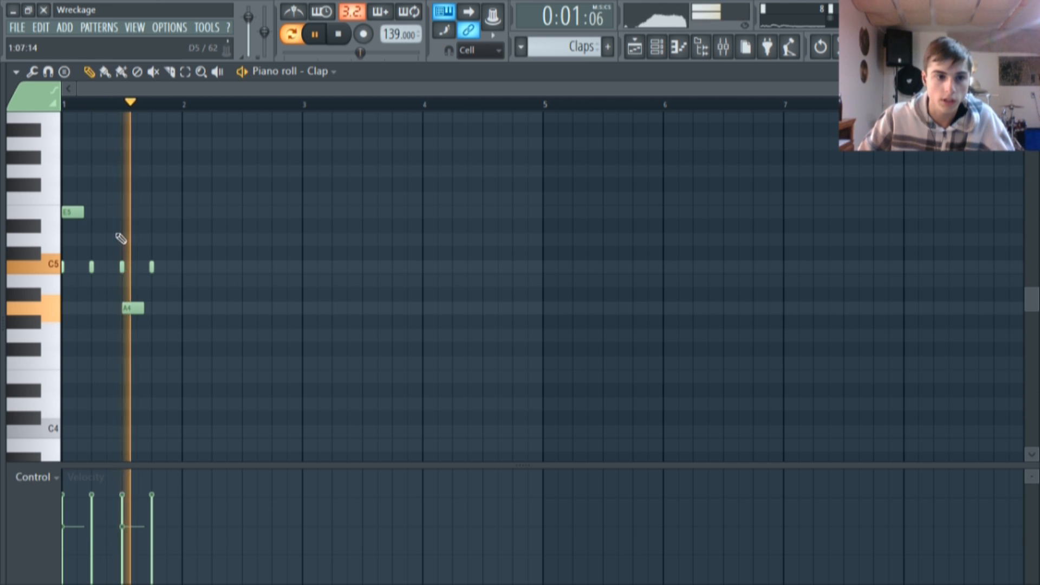
right_click(129, 308)
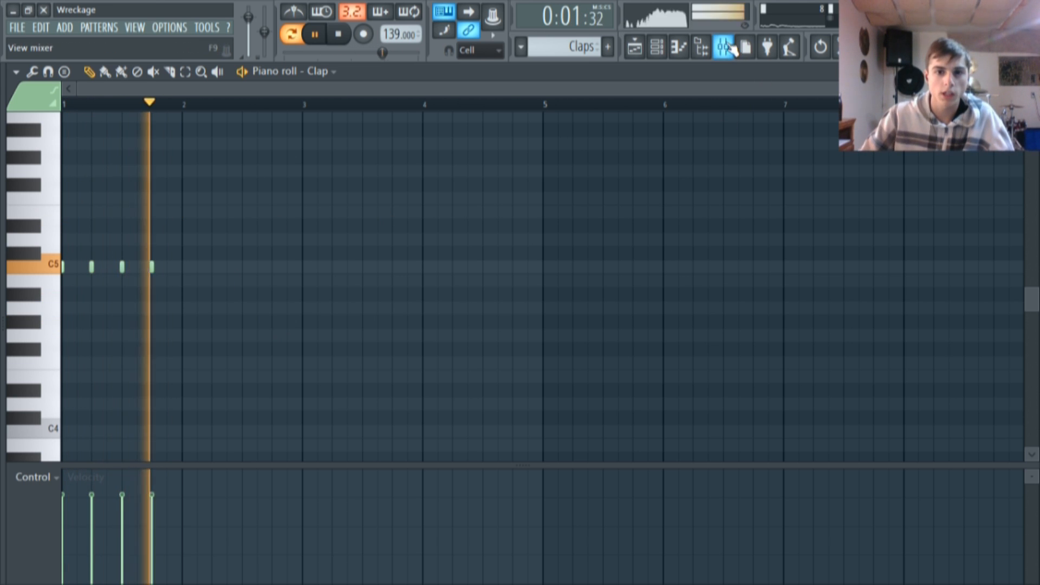
- Check the Clap track in the mixer, stop playback, and unsolo the Claps track in the playlist
left_click(724, 47)
left_click(440, 103)
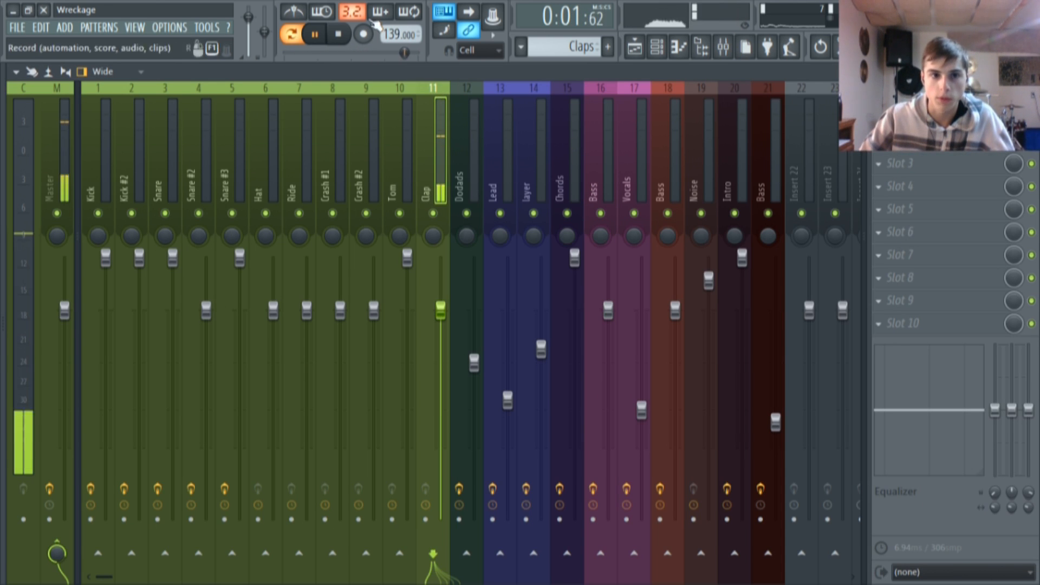
left_click(339, 38)
left_click(635, 47)
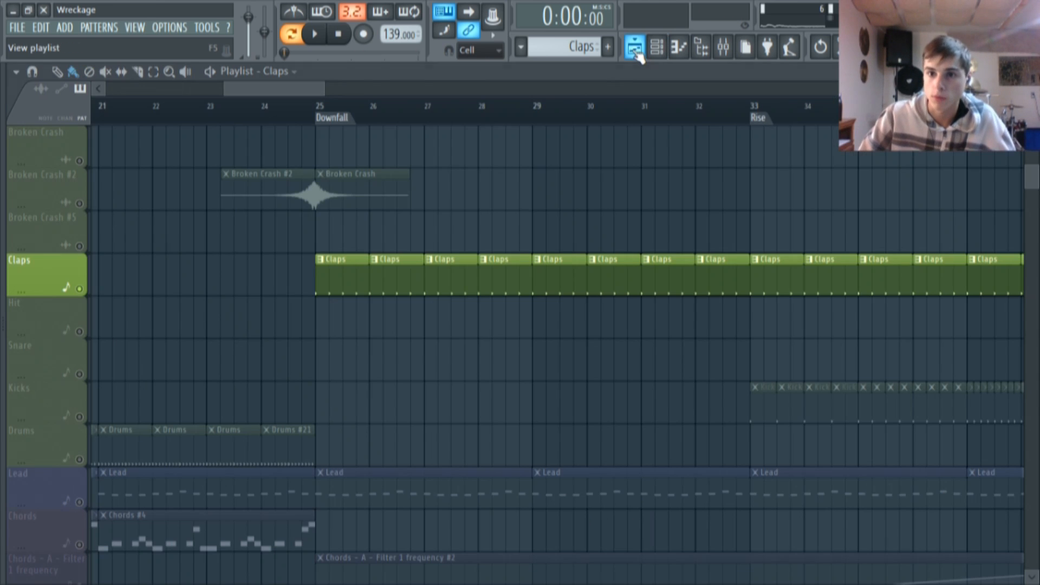
left_click(81, 289, "ctrl")
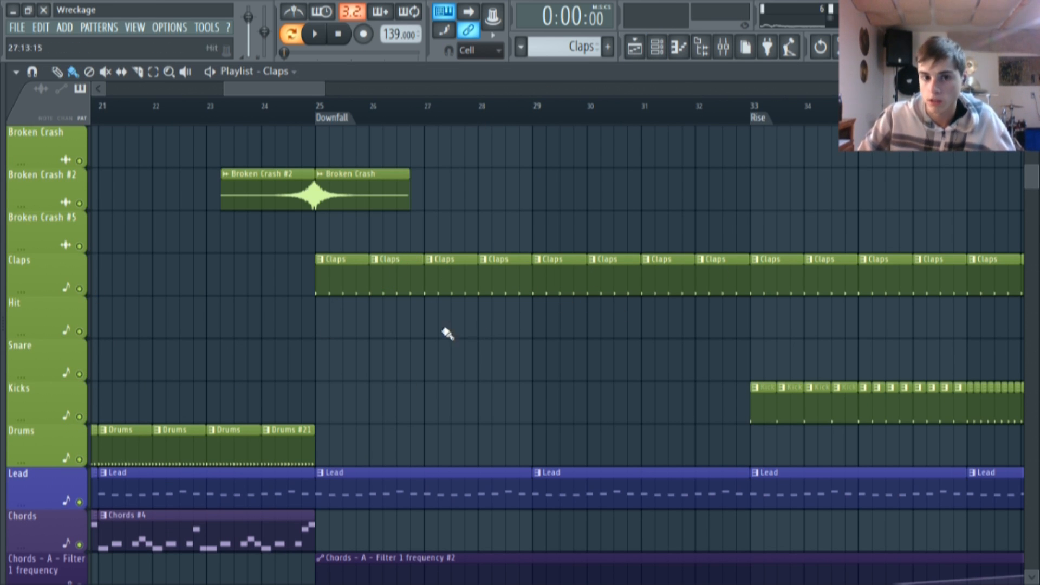
- Look over the playlist tracks and automation clips in the Rise section, from Noise up to Chords #4
scroll(267, 86, "right", 3)
scroll(421, 232, "down", 8)
scroll(421, 232, "down", 1)
left_click_drag(301, 89, 364, 120)
scroll(624, 349, "up", 5)
scroll(623, 348, "down", 3)
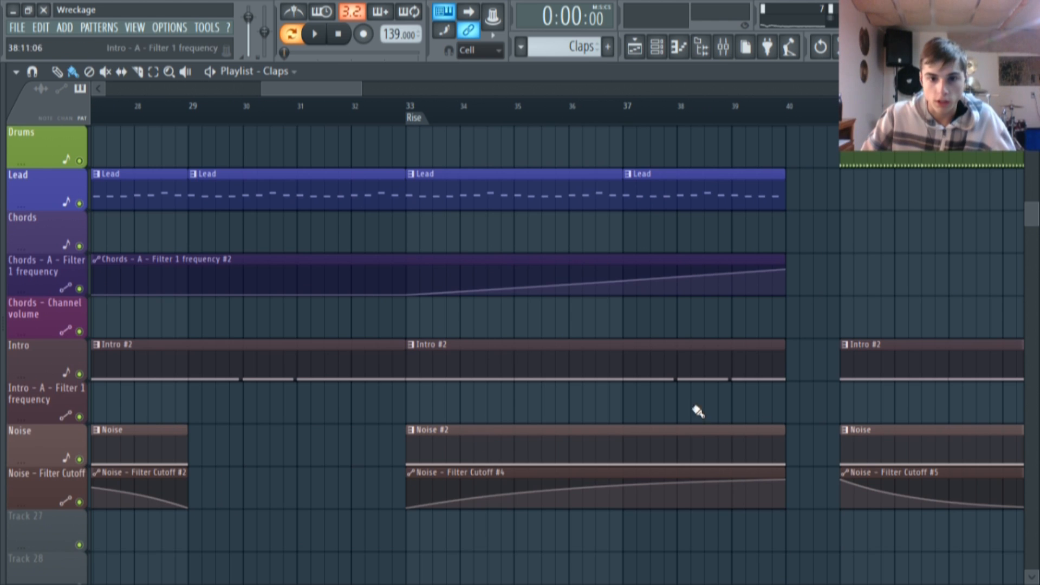
scroll(698, 412, "up", 6)
scroll(579, 351, "up", 11)
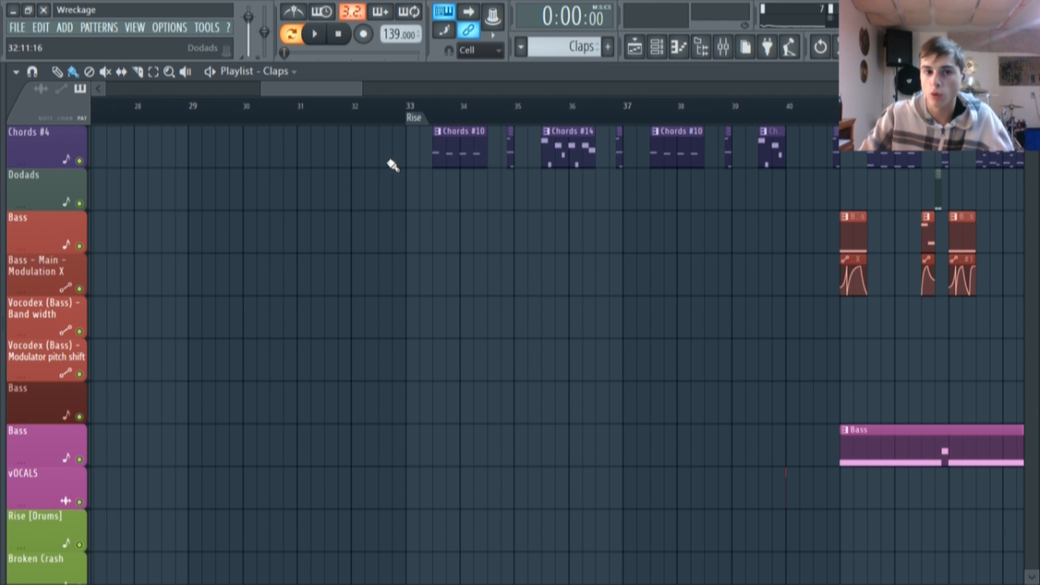
- Solo the Chords #4 track and play the song from the Rise marker at bar 33
left_click(79, 161, "ctrl")
left_click(410, 111)
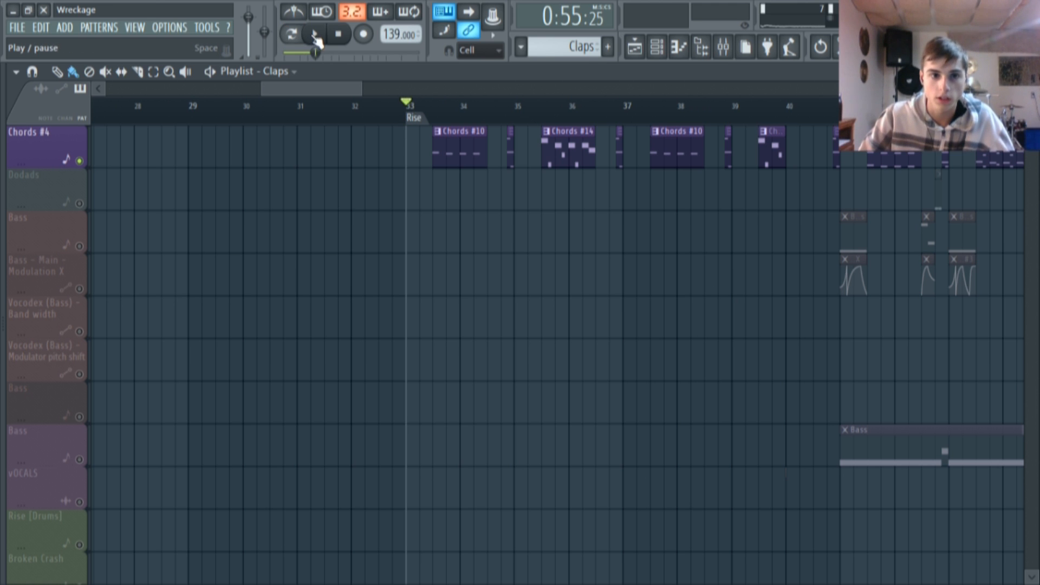
left_click(317, 35)
- Enable the Chords - A - Filter 1 frequency automation track alongside Chords #4 and follow the Rise as it plays
scroll(318, 92, "right", 2)
scroll(497, 216, "down", 10)
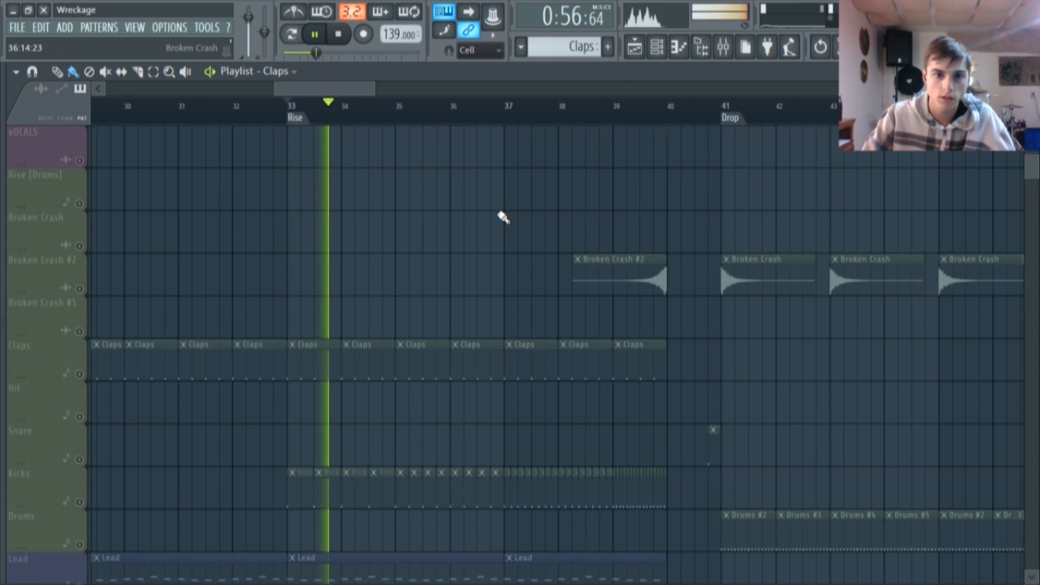
scroll(157, 314, "up", 6)
left_click(92, 274)
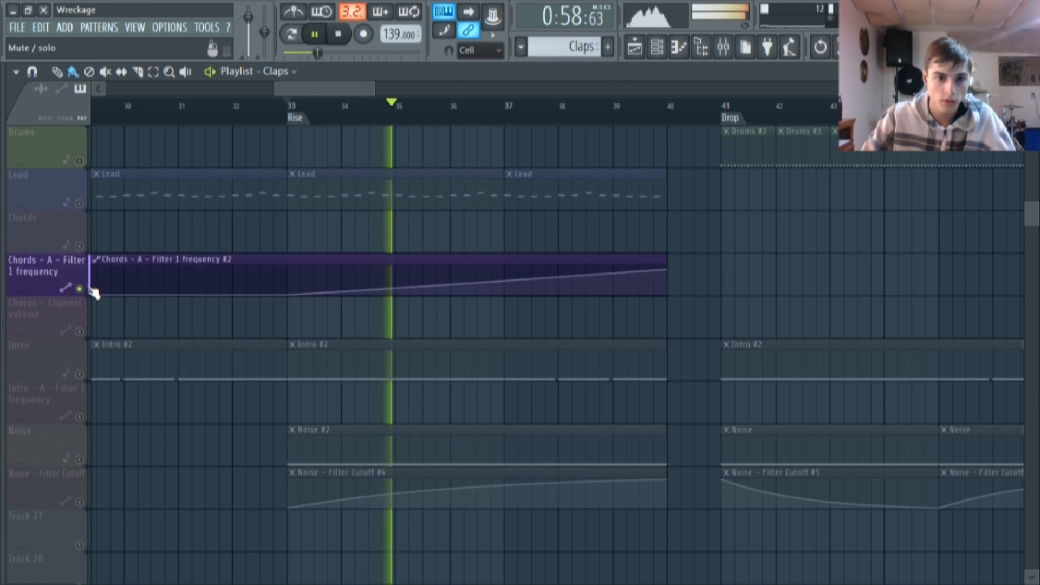
scroll(436, 372, "up", 4)
scroll(520, 323, "up", 2)
scroll(461, 368, "down", 3)
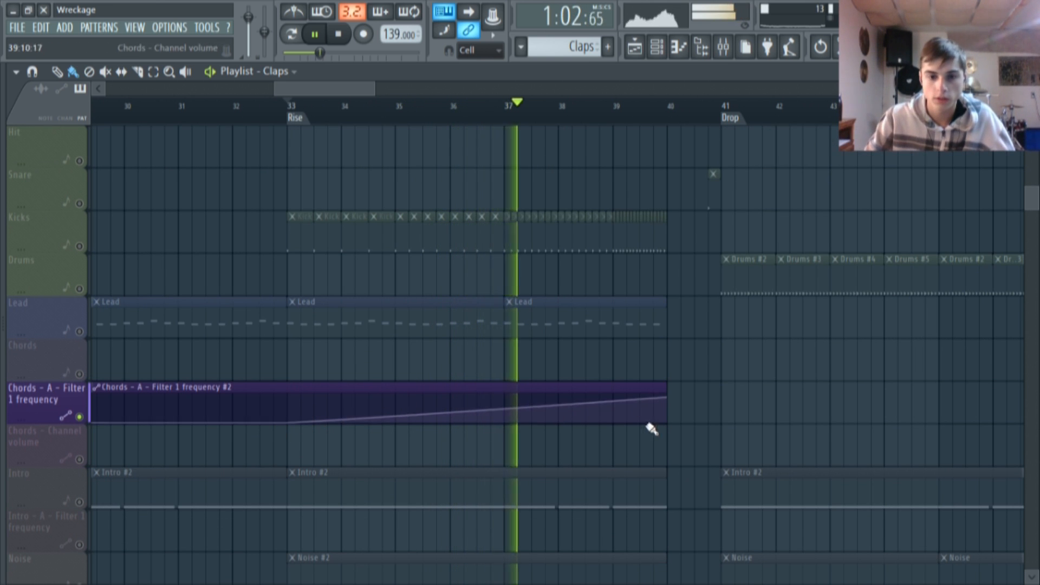
scroll(650, 427, "down", 12)
scroll(652, 428, "up", 3)
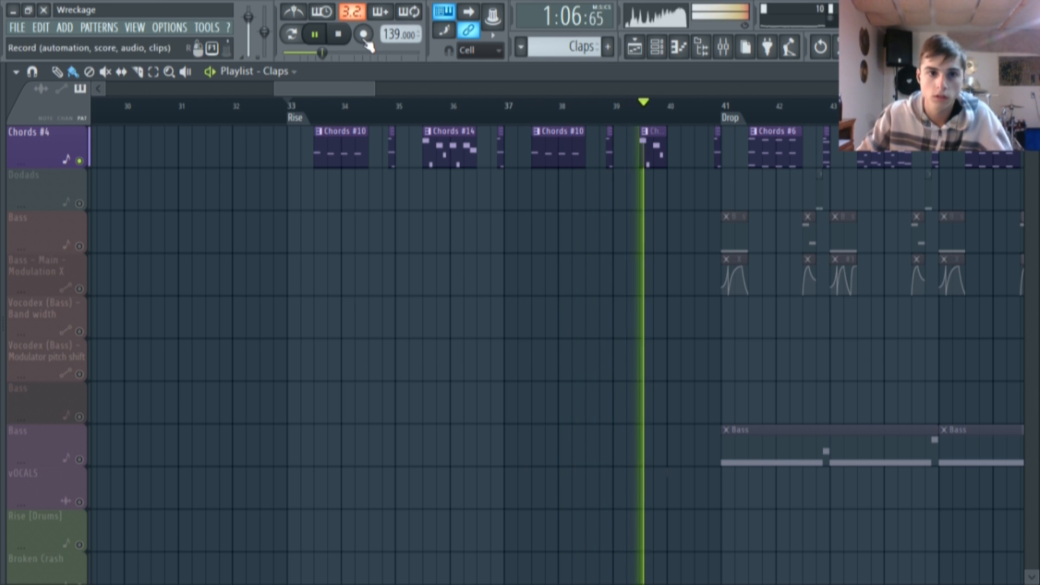
- Stop playback, open the Rise's first Chords #10 clip in the piano roll, and inspect the Chords channel's synth
left_click_drag(358, 89, 361, 89)
key("space")
double_click(301, 130)
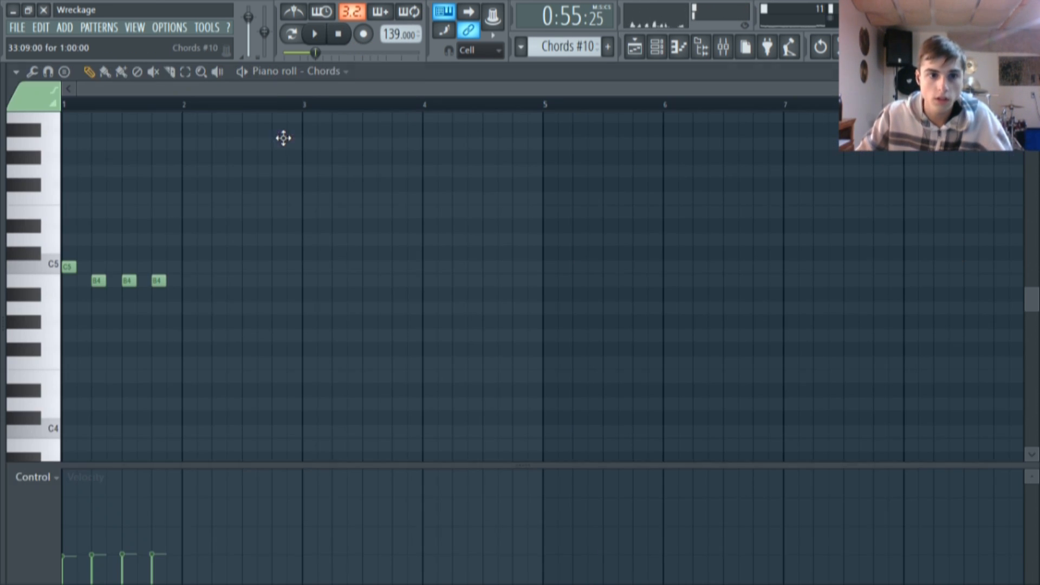
left_click(656, 47)
left_click(374, 452)
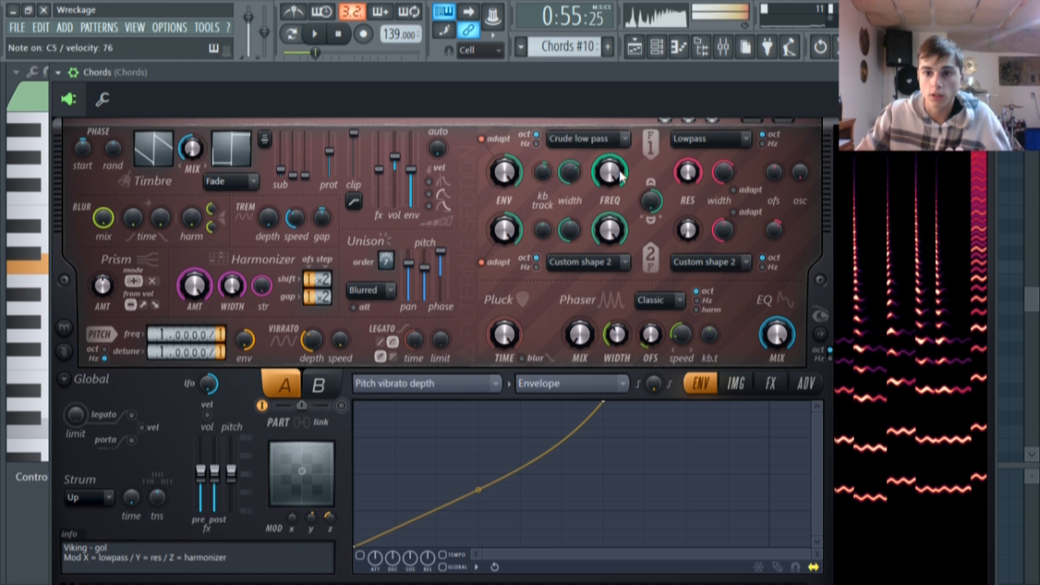
- Return to the playlist, unsolo the Chords #4 track, and play part of the Drop section from bar 41
left_click(635, 47)
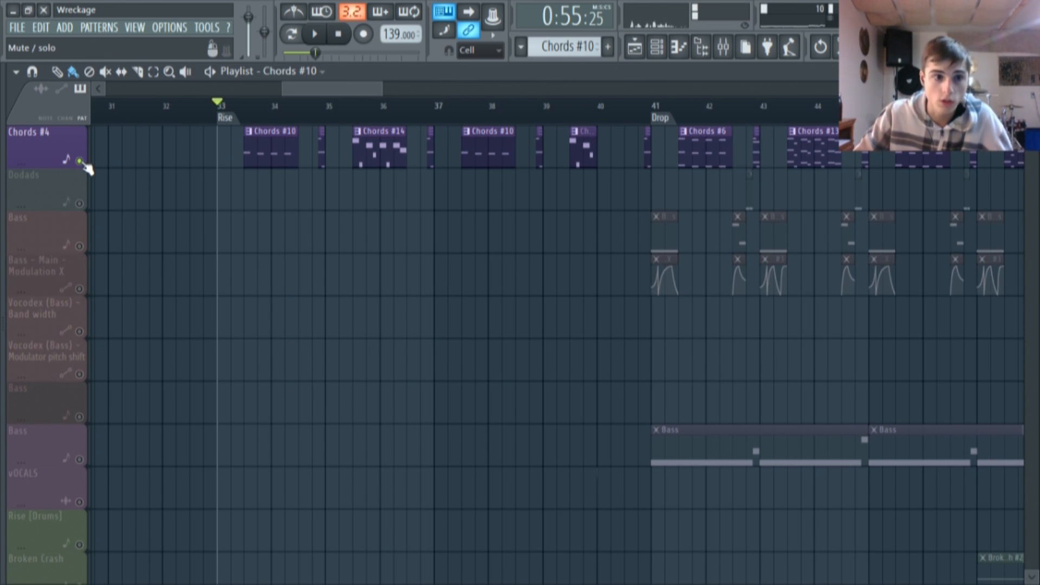
scroll(400, 195, "down", 5)
scroll(399, 195, "up", 1)
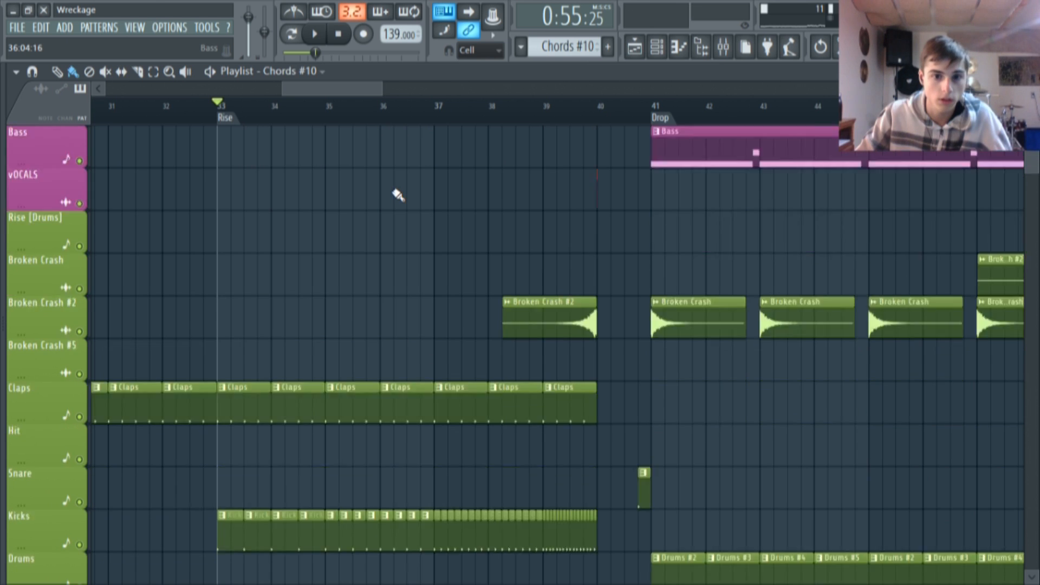
scroll(399, 195, "down", 2)
left_click_drag(366, 86, 400, 89)
scroll(395, 190, "up", 6)
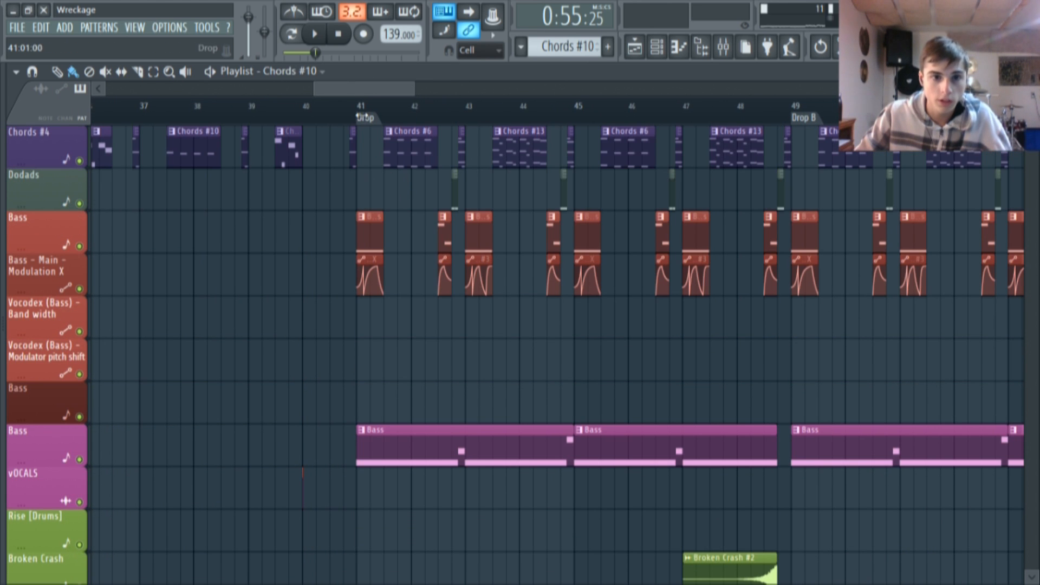
left_click(315, 34)
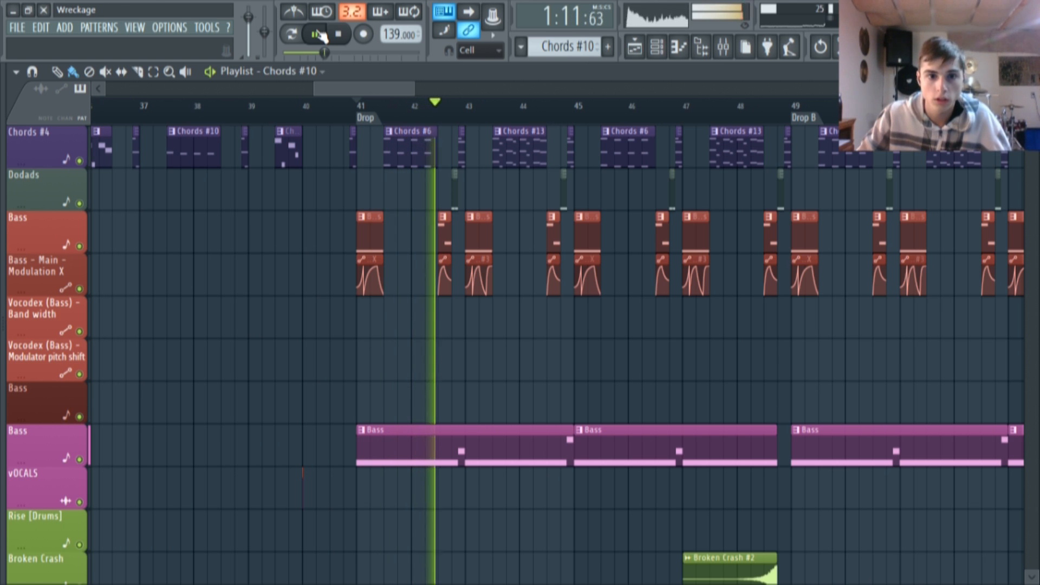
left_click(318, 35)
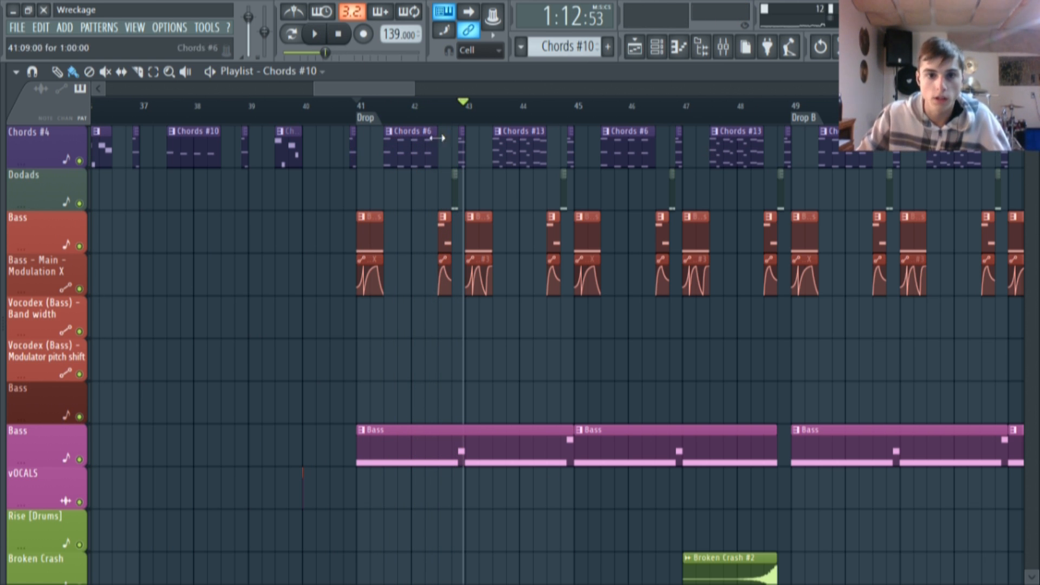
- Open the Drop's first red Bass clip in the piano roll and play it in pattern mode
double_click(376, 234)
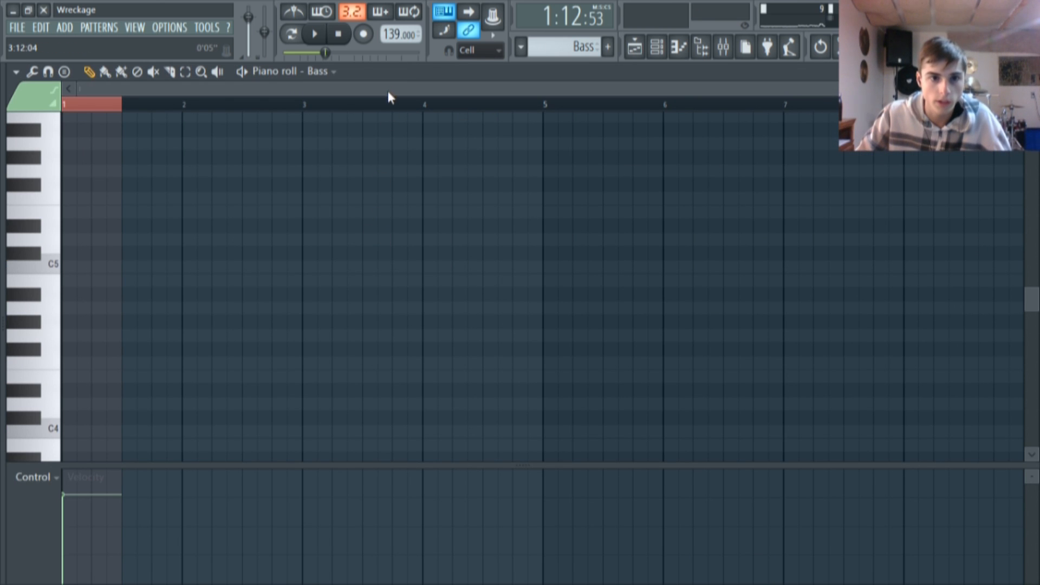
left_click(291, 34)
left_click(315, 36)
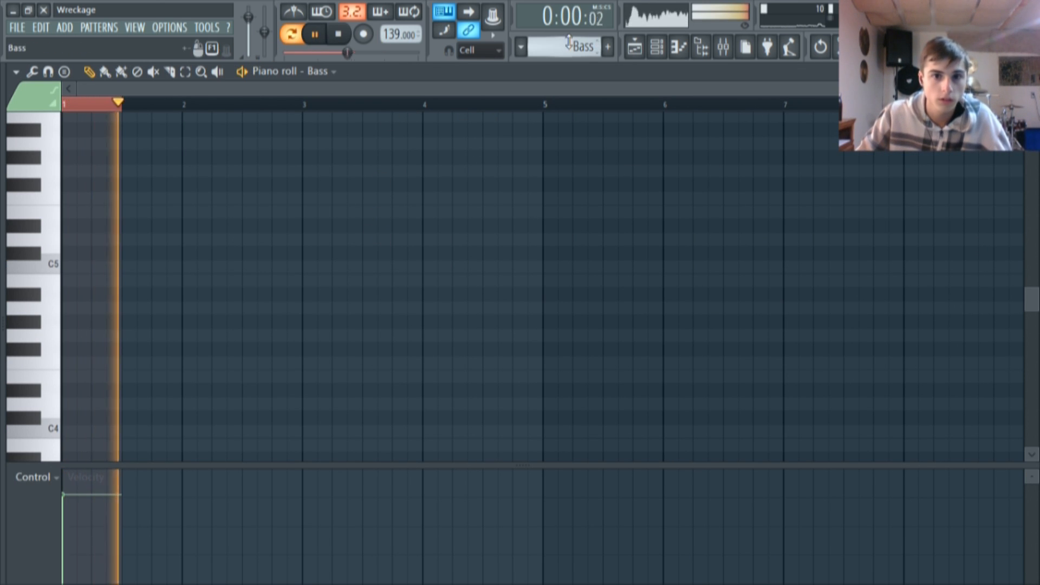
- Open the red Bass channel's Sytrus from the channel rack and watch Modulation X on its Main page during playback
key("F6")
left_click(374, 558)
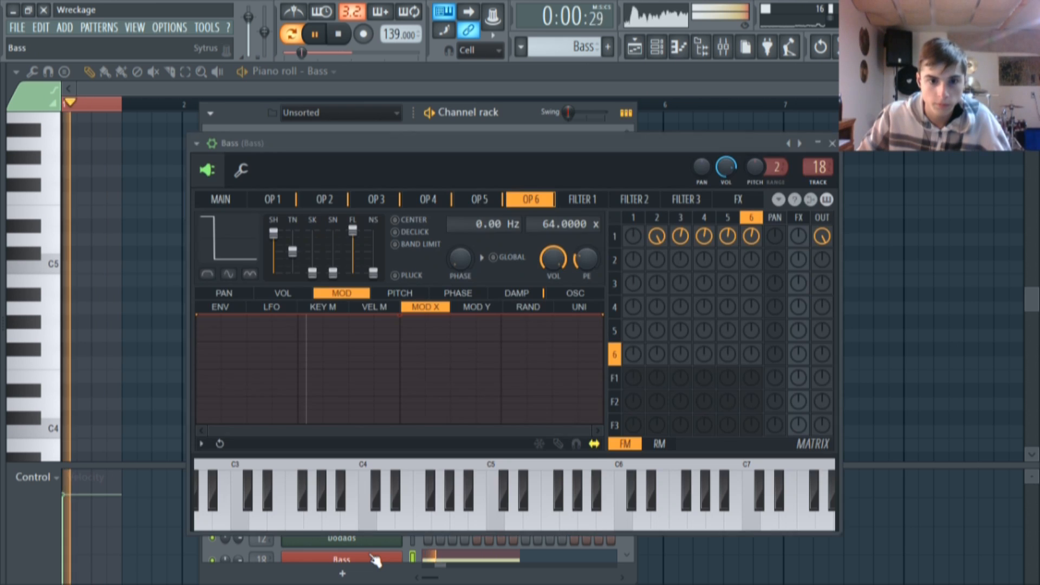
left_click(220, 199)
mouse_move(314, 334)
left_mouse_down()
mouse_move(314, 325)
mouse_move(314, 336)
left_mouse_up()
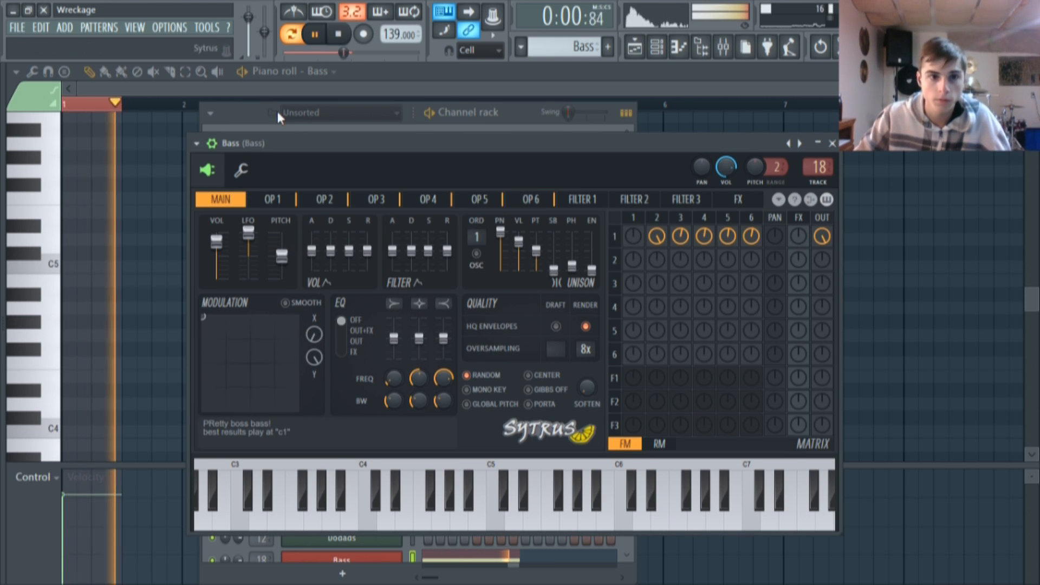
- Stop playback and audition low bass notes while sweeping the Modulation X knob up and back down
left_click(340, 33)
key("m")
key("comma")
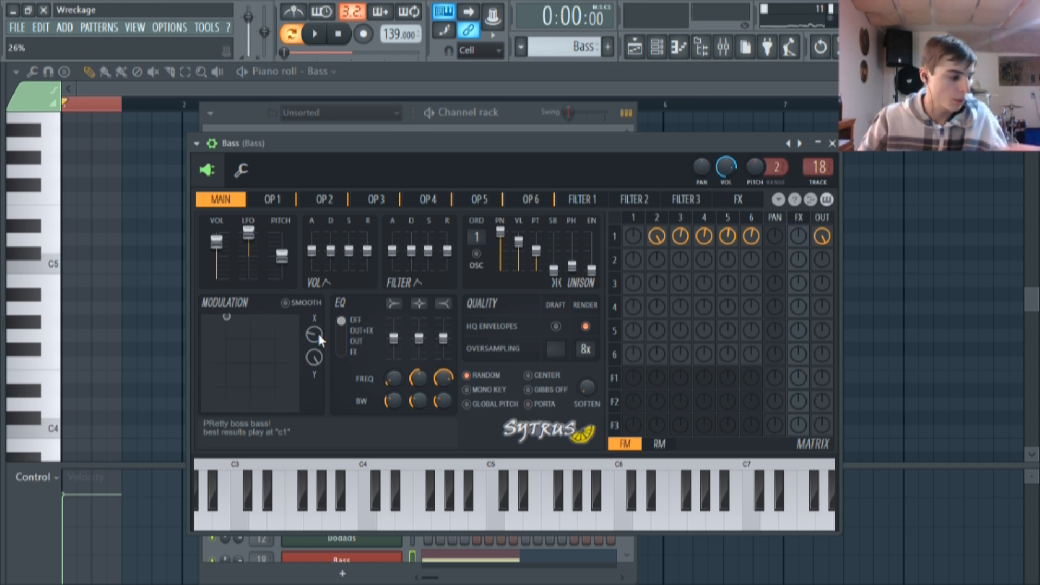
key("n")
left_click_drag(318, 332, 312, 316)
key("n")
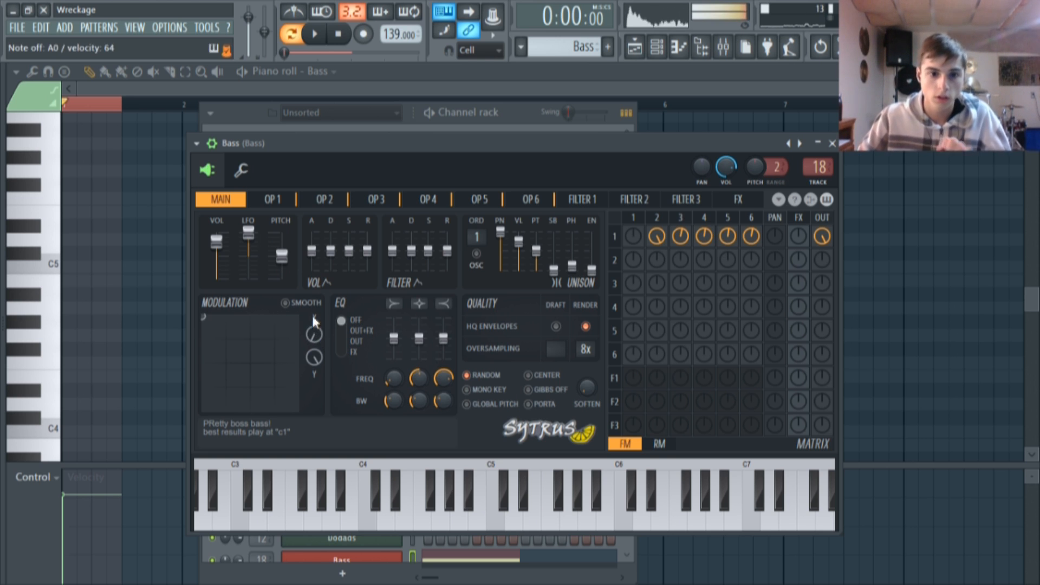
- Examine the waveform, frequency ratio and Mod X envelope of Bass operators 1 through 6
left_click(276, 198)
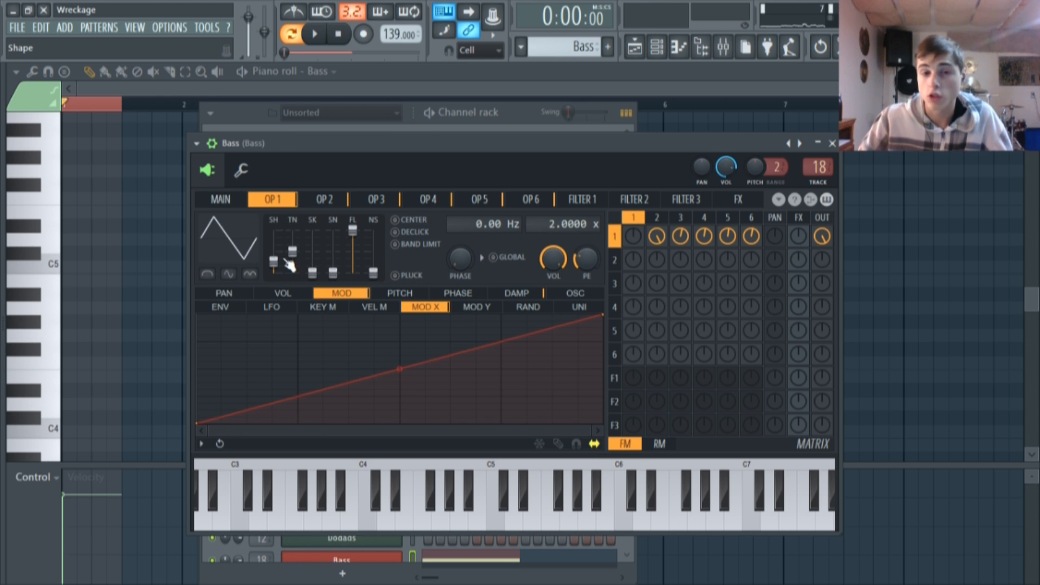
left_click(319, 202)
left_click(365, 206)
left_click(415, 206)
left_click(485, 204)
left_click(533, 205)
left_click(488, 206)
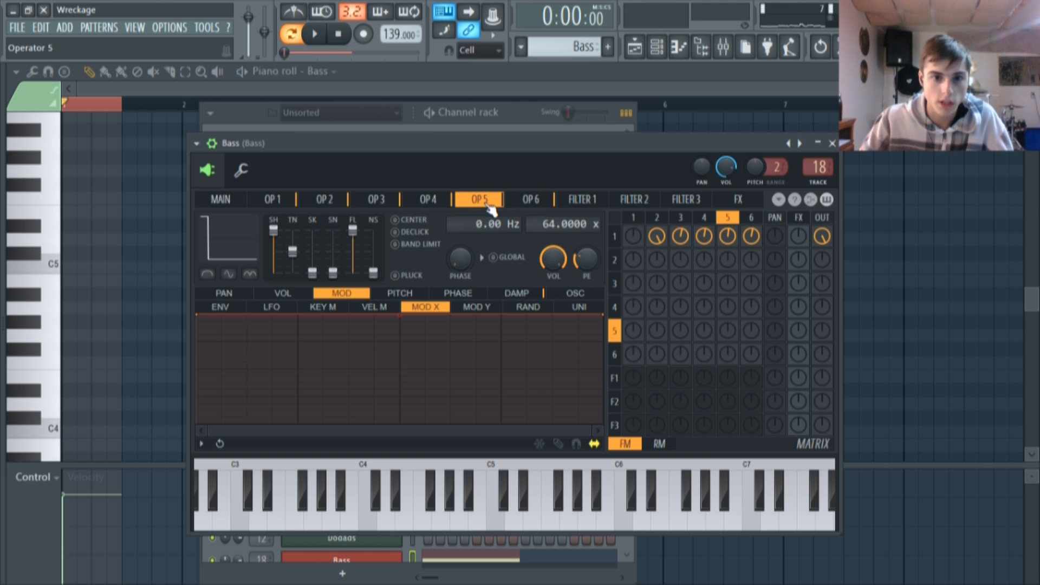
scroll(443, 202, "up", 4)
scroll(467, 206, "down", 4)
left_click(532, 200)
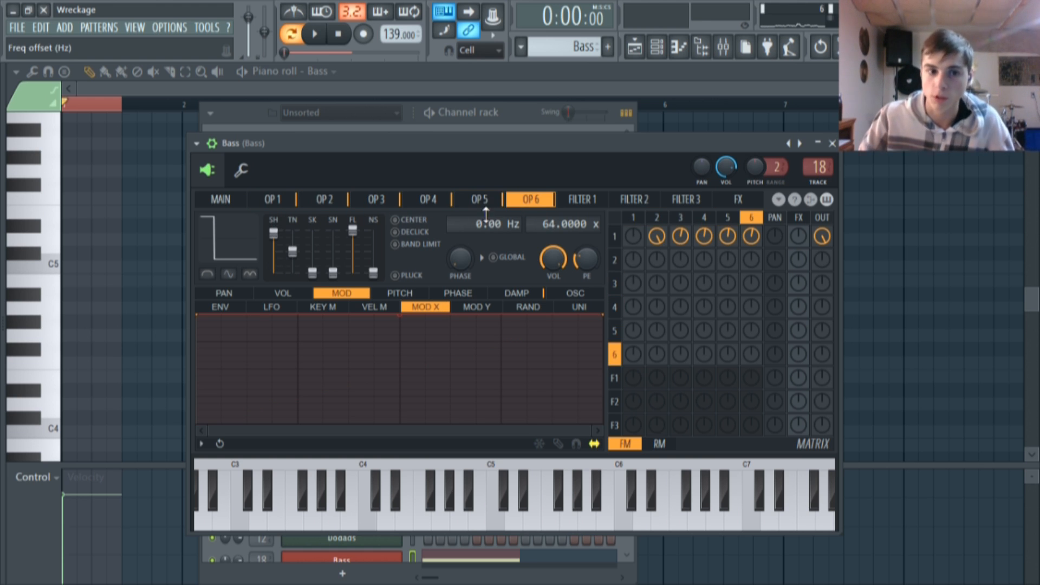
left_click(491, 201)
- Compare the frequency ratios and waveform shapes across operators 1 to 6 again, ending on the Bass synth's Main page
left_click(262, 205)
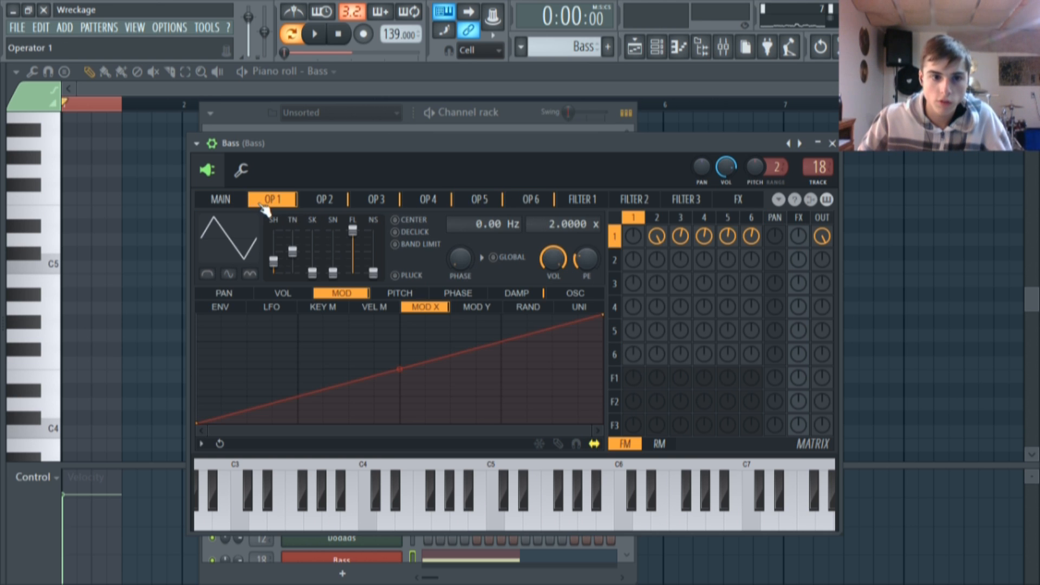
left_click(324, 201)
left_click(376, 200)
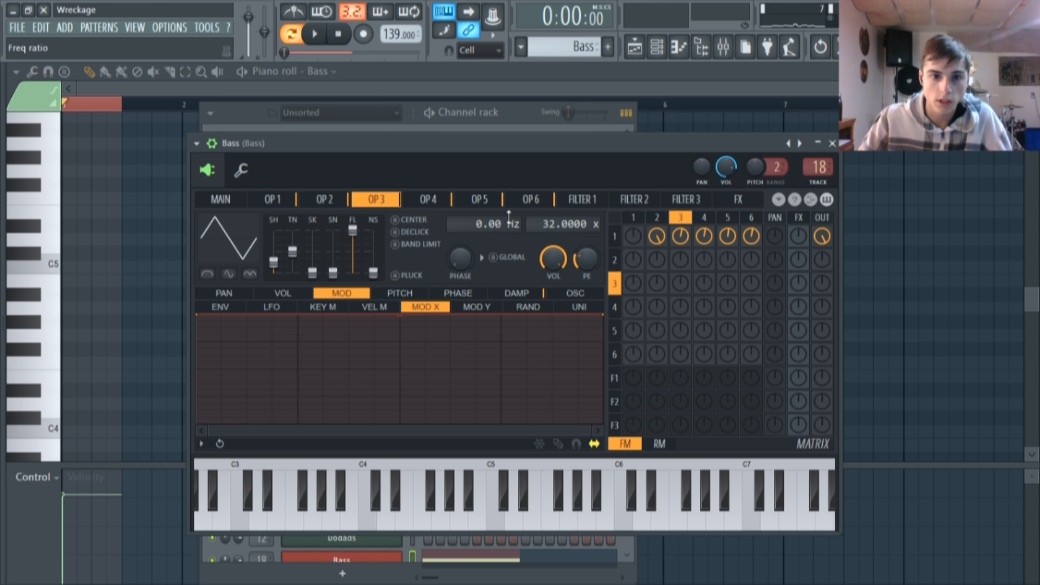
left_click(428, 201)
left_click(480, 201)
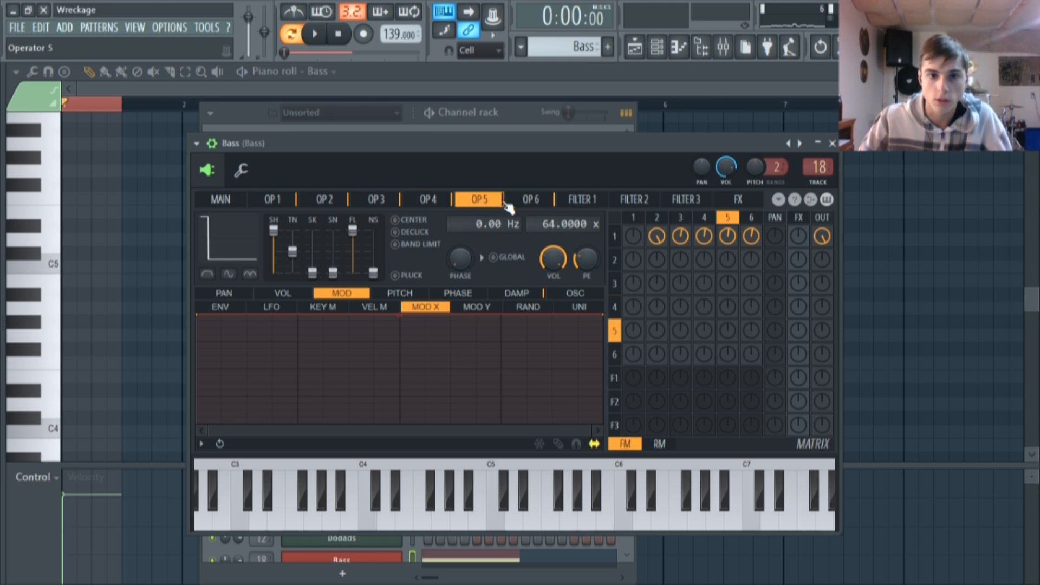
left_click(545, 201)
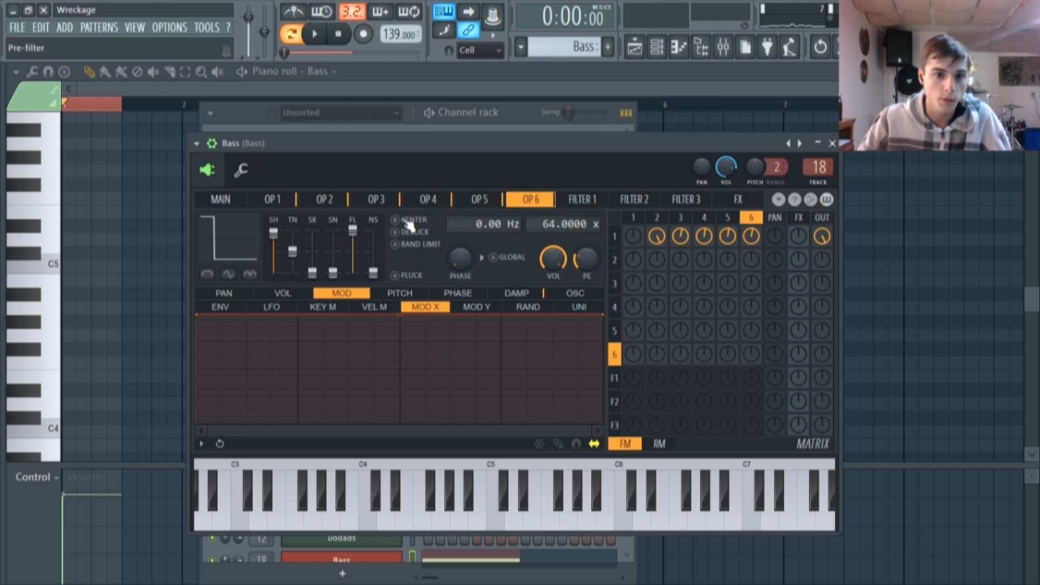
left_click(483, 201)
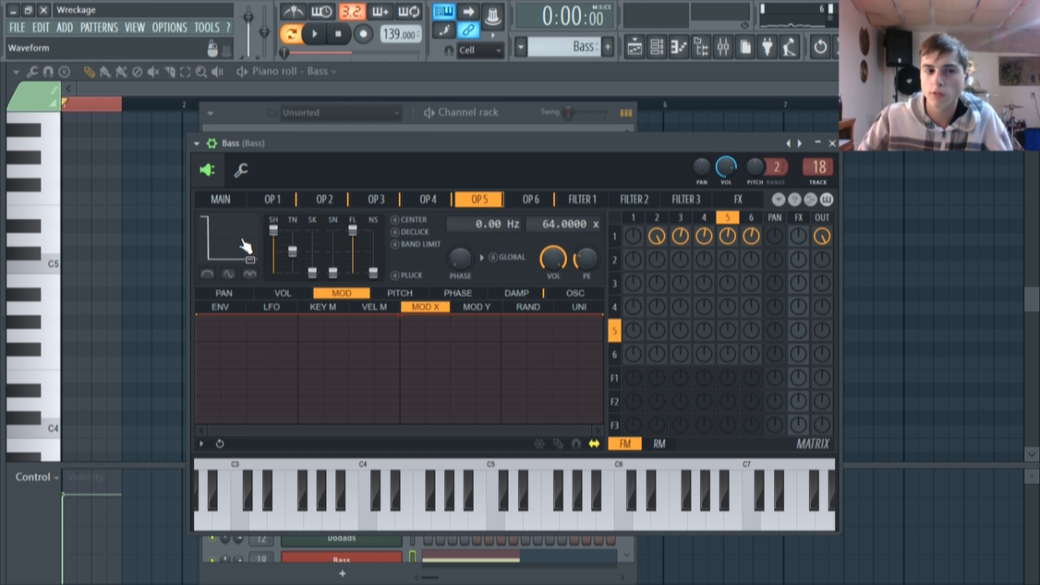
left_click(545, 197)
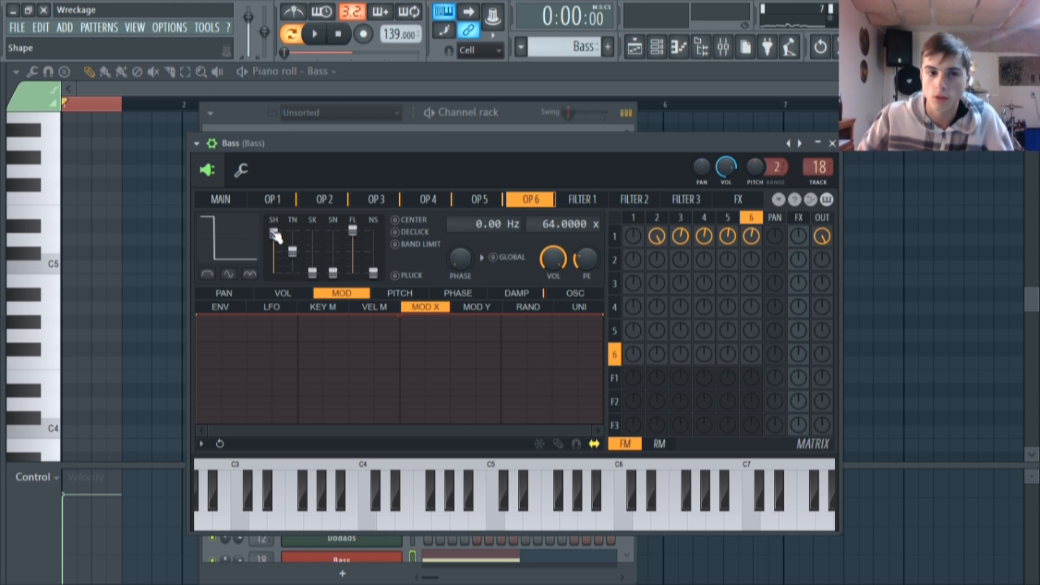
left_click(273, 201)
left_click(241, 200)
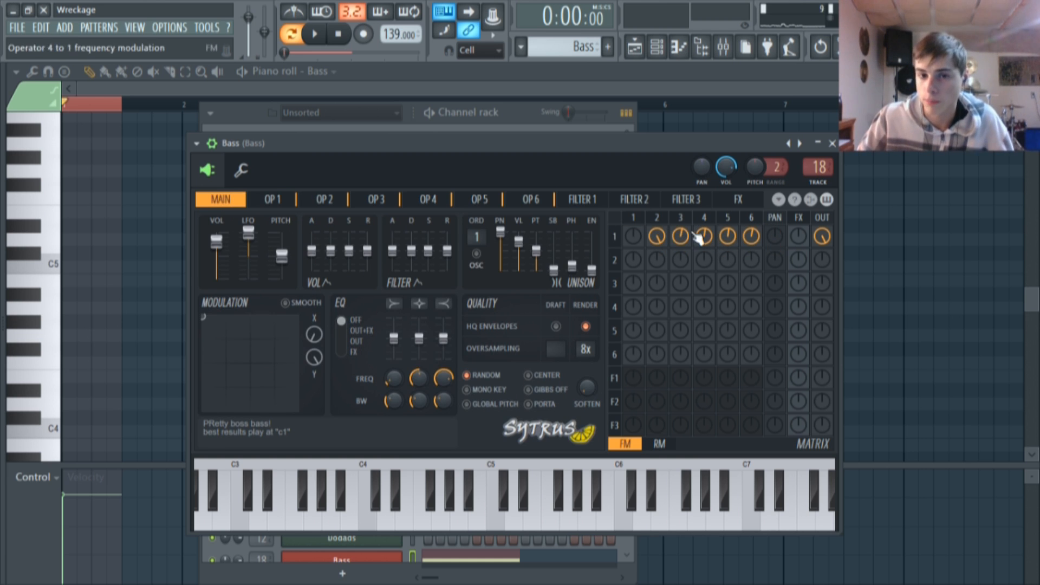
- Try more frequency modulation from operator 6 to operator 1, restore it, and audition the bass with Modulation X swept up
left_click(738, 219)
left_click(749, 219)
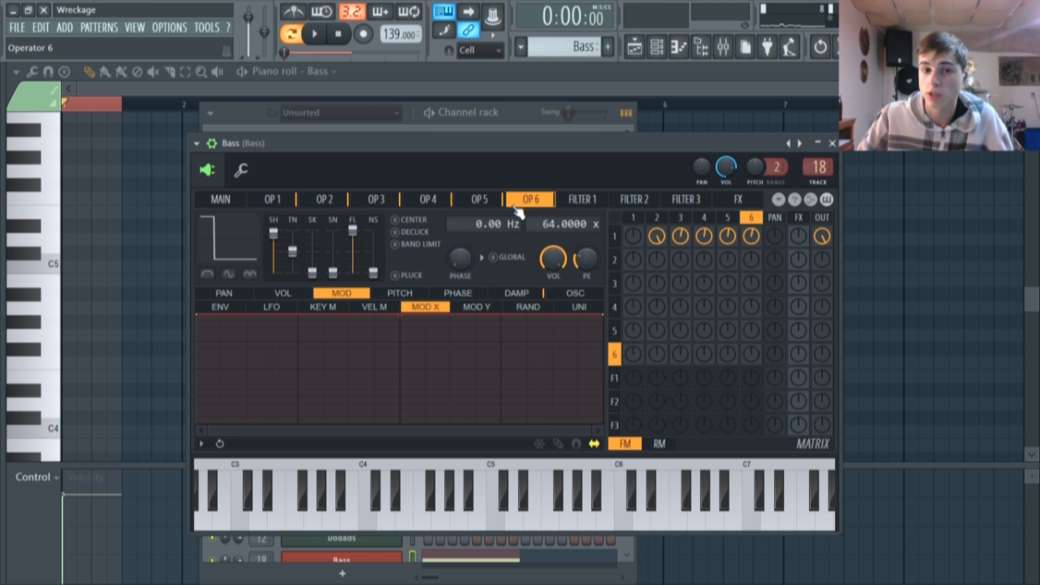
left_click_drag(751, 237, 753, 239)
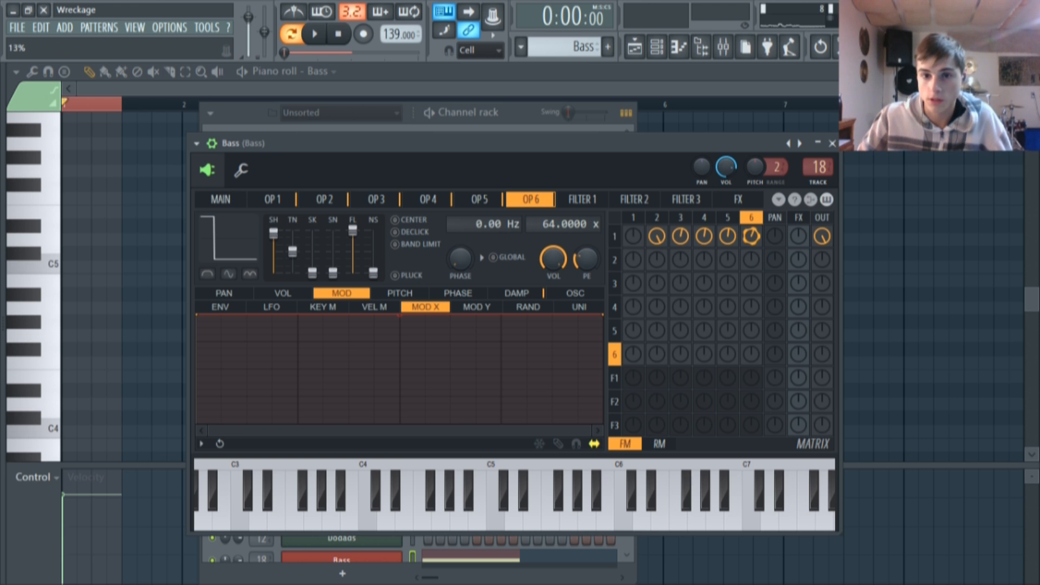
left_click(243, 200)
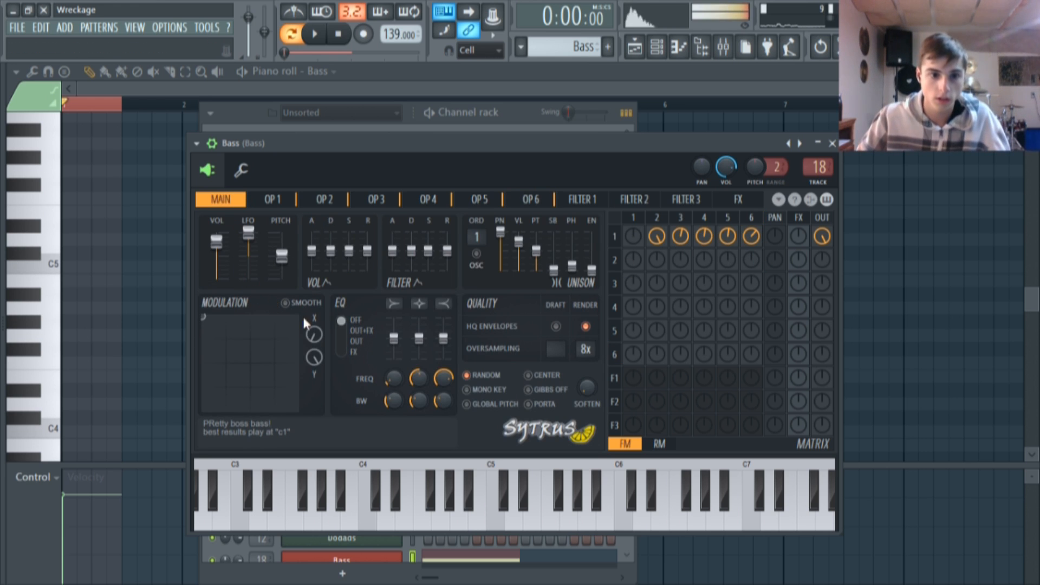
left_click_drag(751, 238, 751, 237)
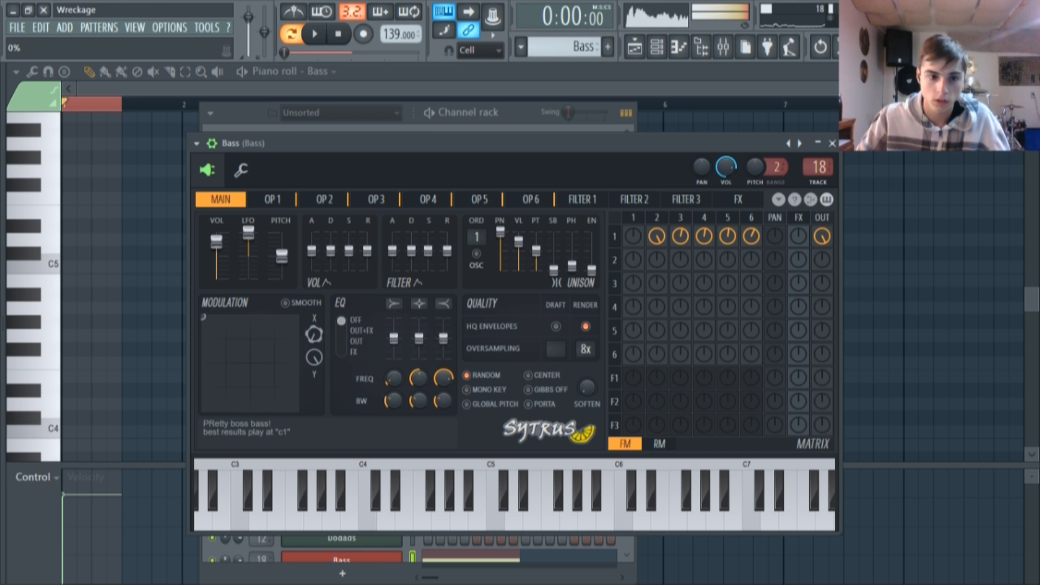
left_click_drag(314, 335, 314, 312)
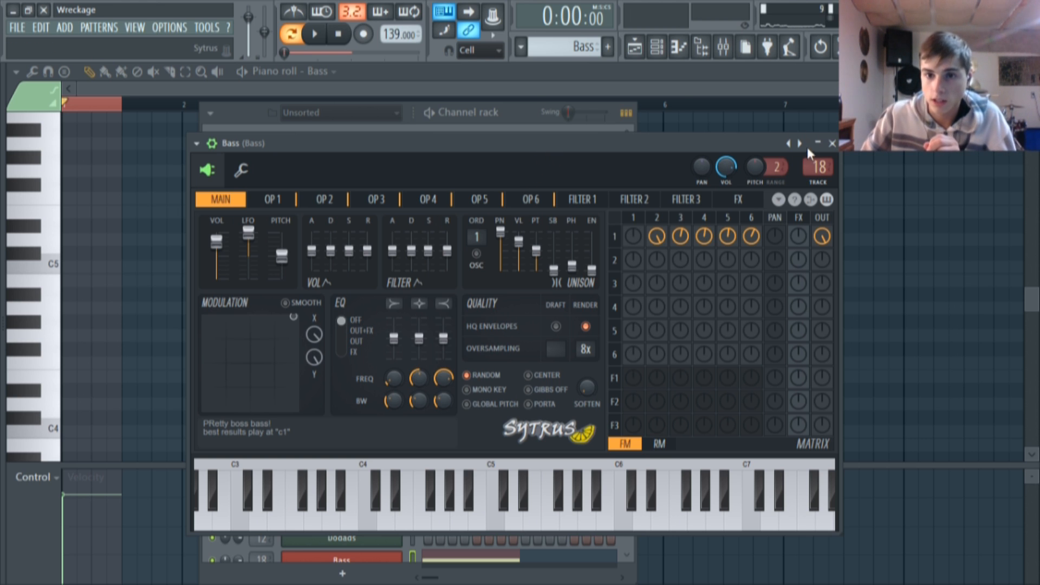
- Open Vocodex on mixer track 18 (Bass) and audition its band width at 400%, returning the knob to its lower setting
left_click(726, 48)
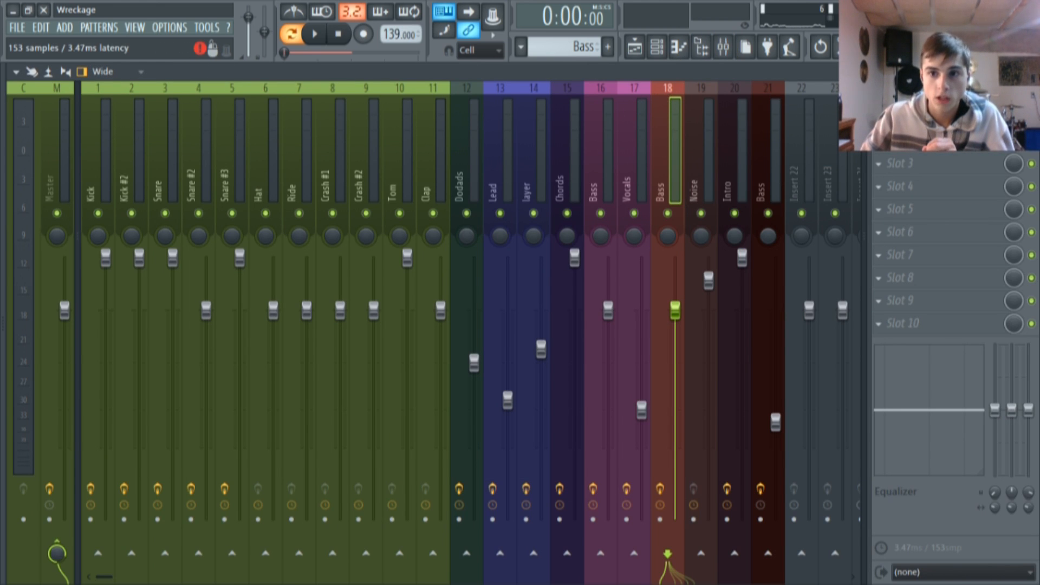
left_click(926, 118)
left_click_drag(510, 126, 513, 121)
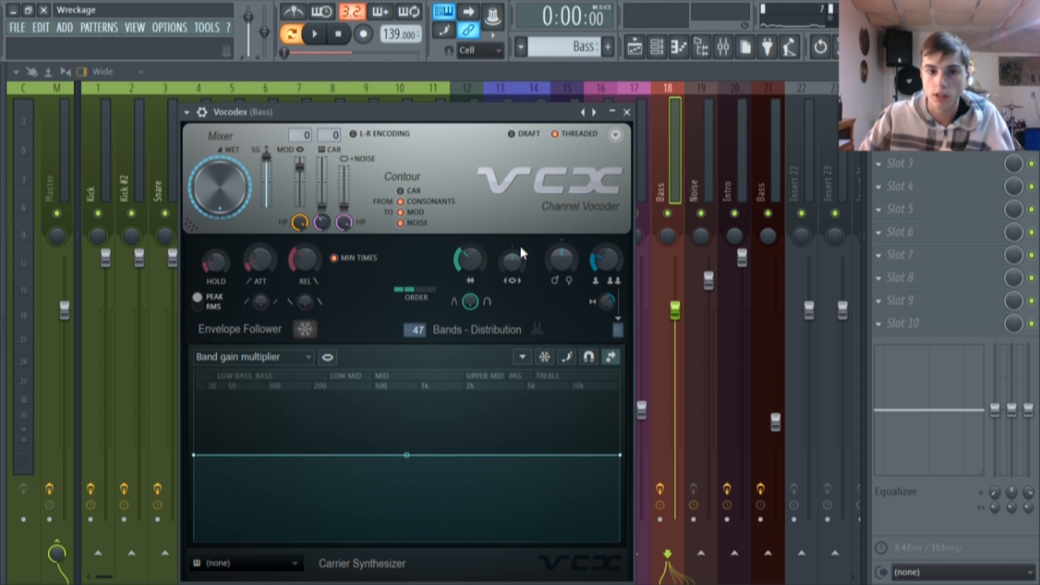
scroll(472, 258, "up", 10)
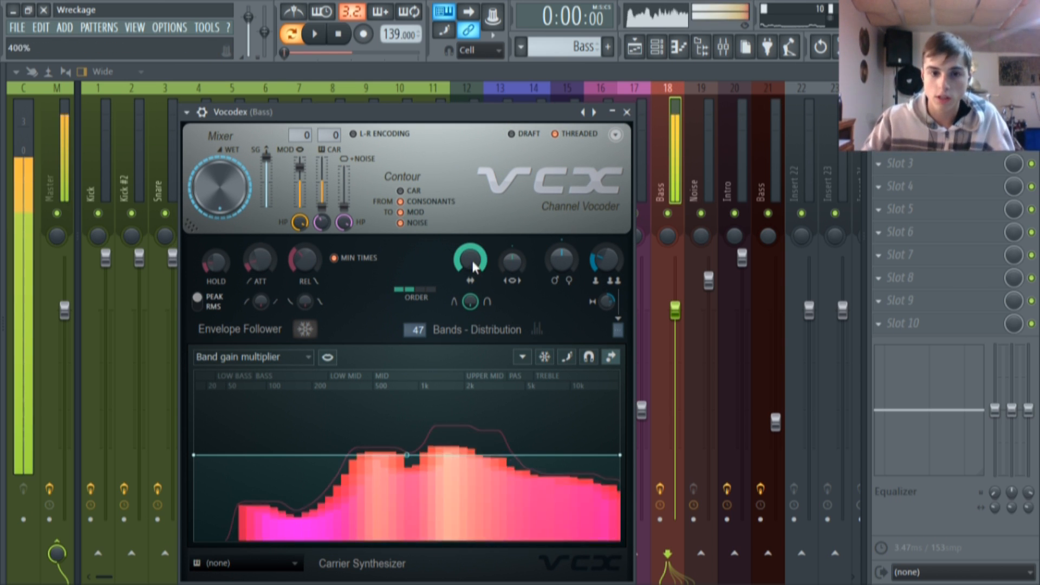
left_click_drag(473, 264, 473, 304)
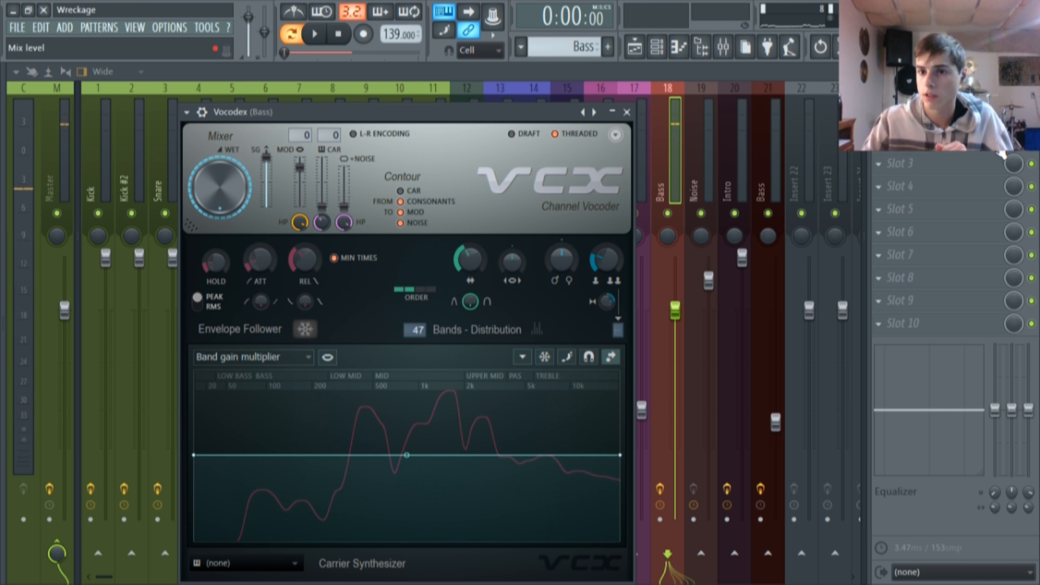
- Check the first two effect slots on the Bass mixer track, audition the bass, and reopen the Bass channel's synth
left_click(975, 140)
left_click(976, 117)
left_click(975, 141)
left_click(975, 141)
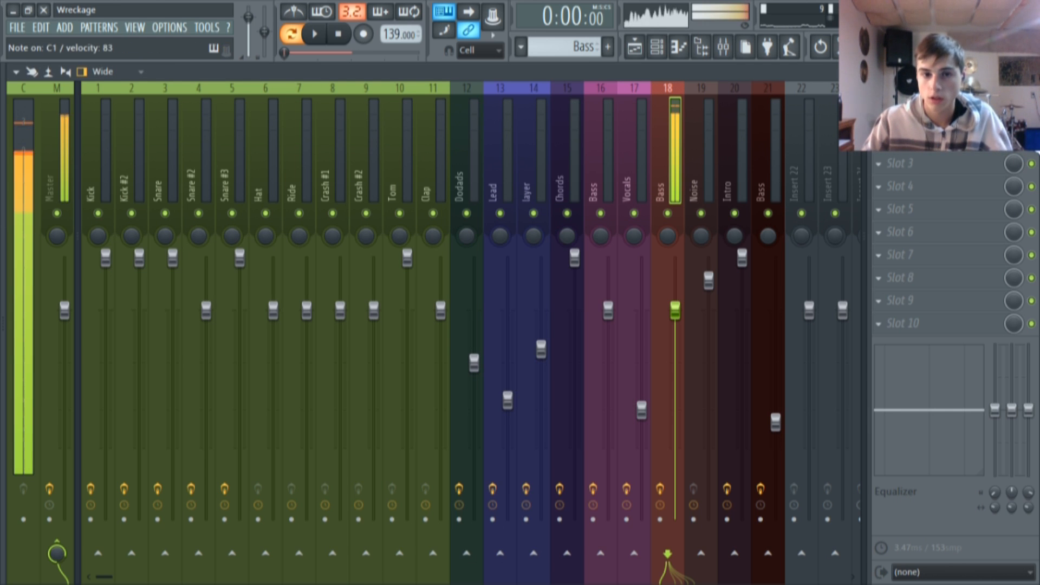
left_click(656, 47)
left_click(388, 558)
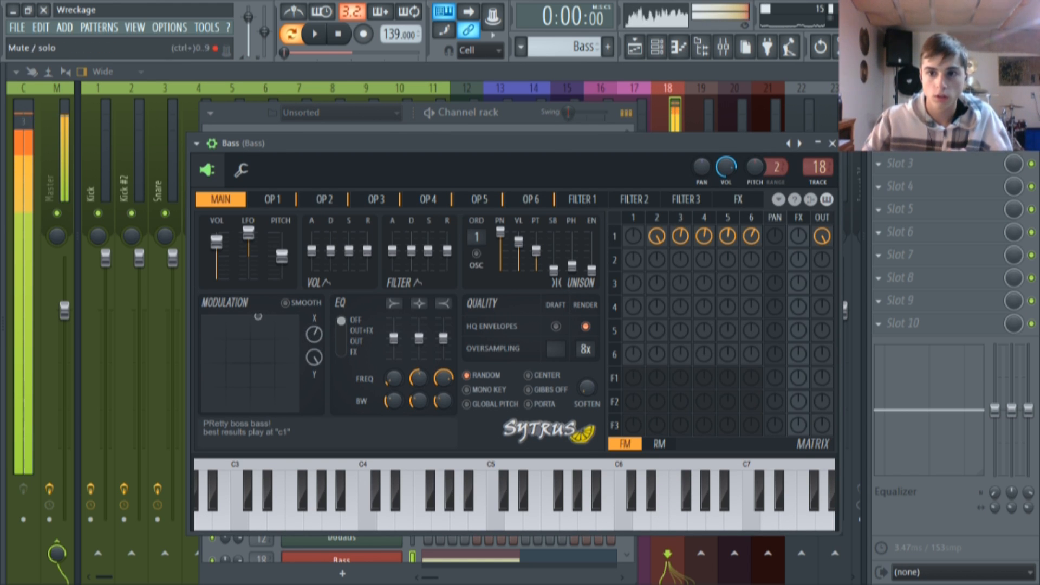
key("F9")
- Return to the playlist and play the Drop from bar 41 to follow the Bass clips and their Modulation X automation
left_click(635, 48)
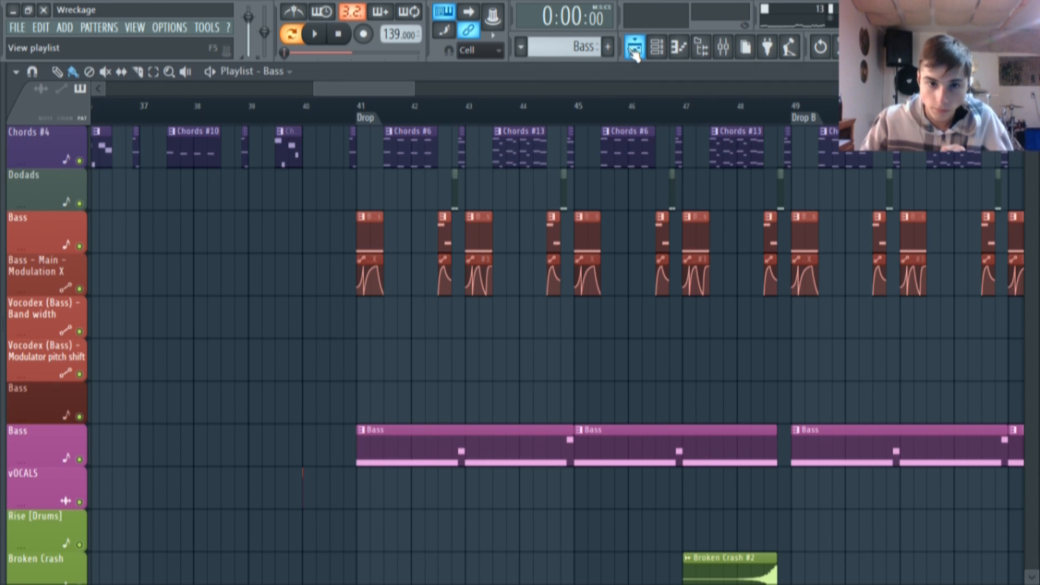
scroll(362, 281, "up", 4)
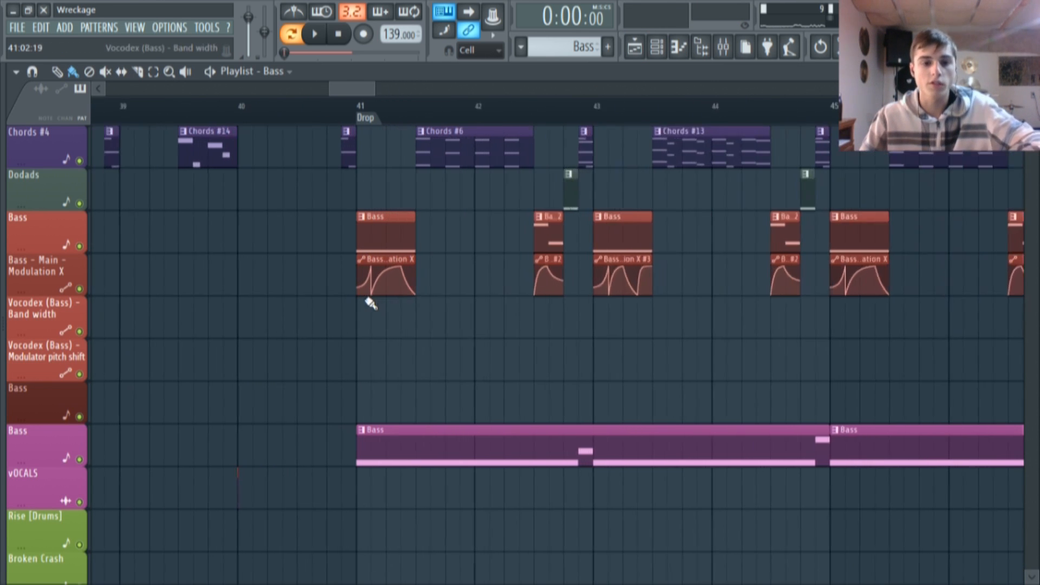
left_click(360, 105)
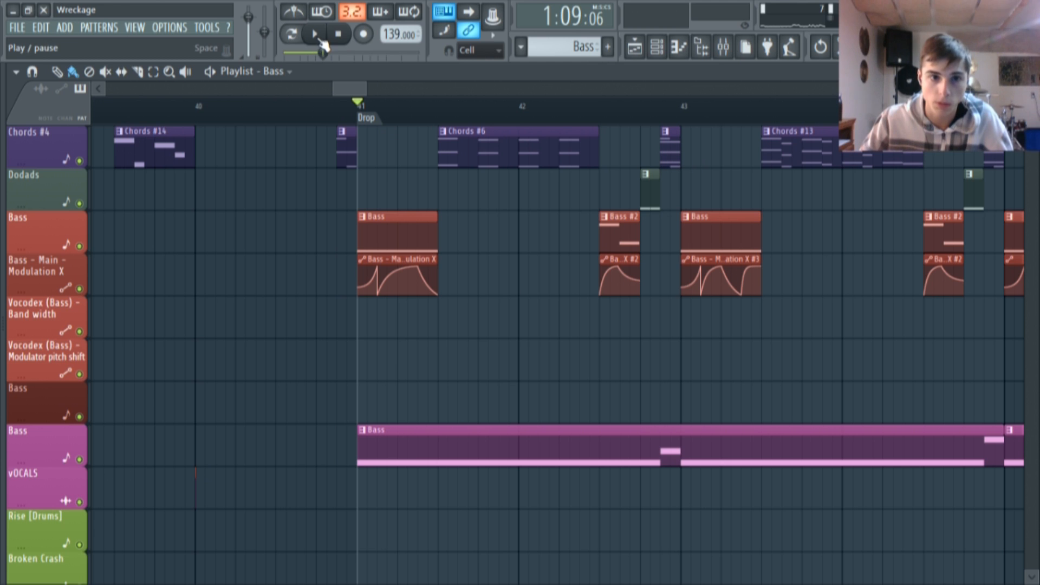
left_click(317, 34)
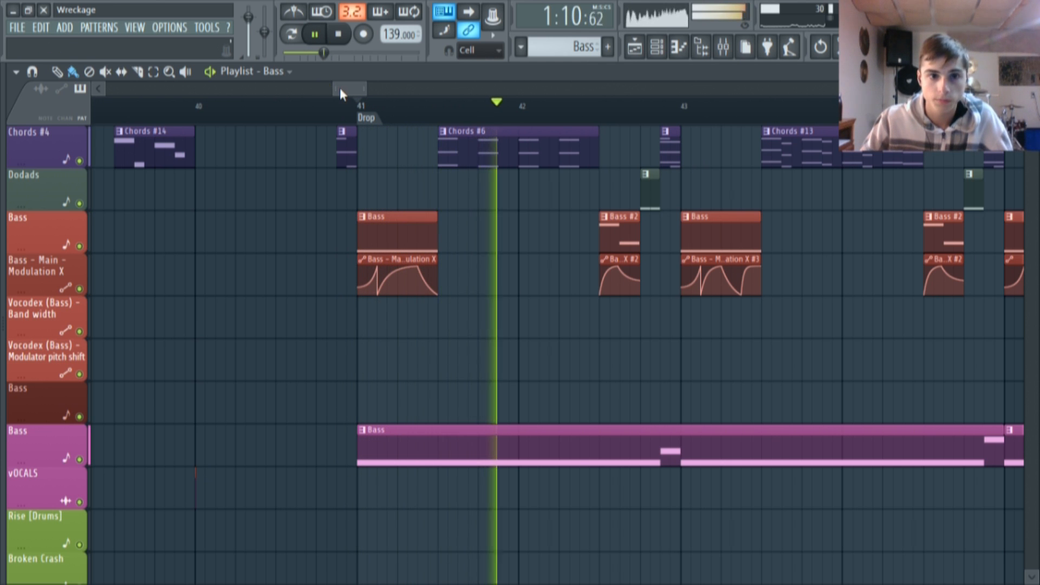
left_click_drag(341, 89, 350, 91)
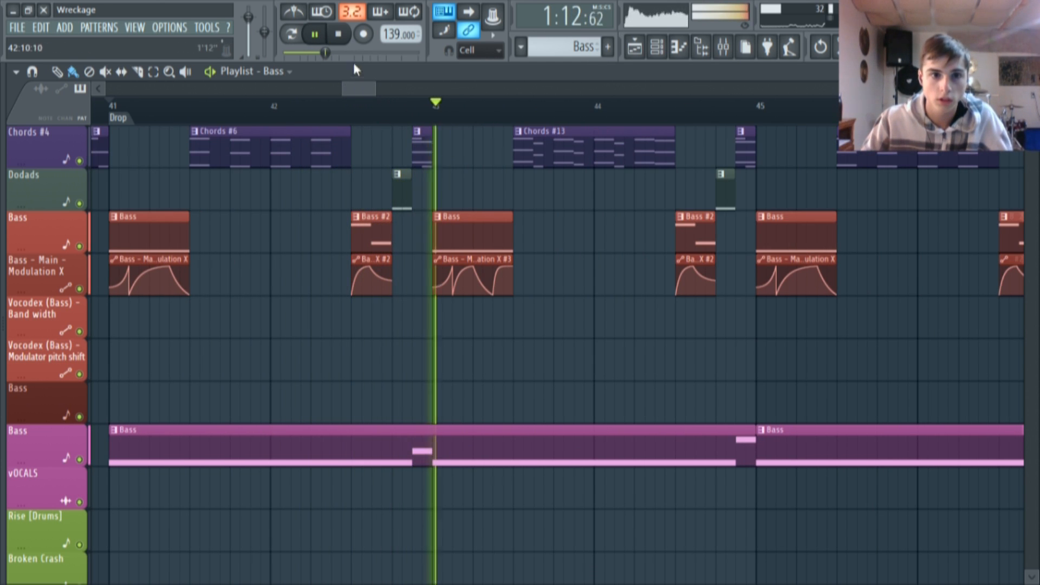
key("space")
- Open the Dodads clip's notes before bar 43, open the Dodads channel's synth, and audition its sound
double_click(403, 198)
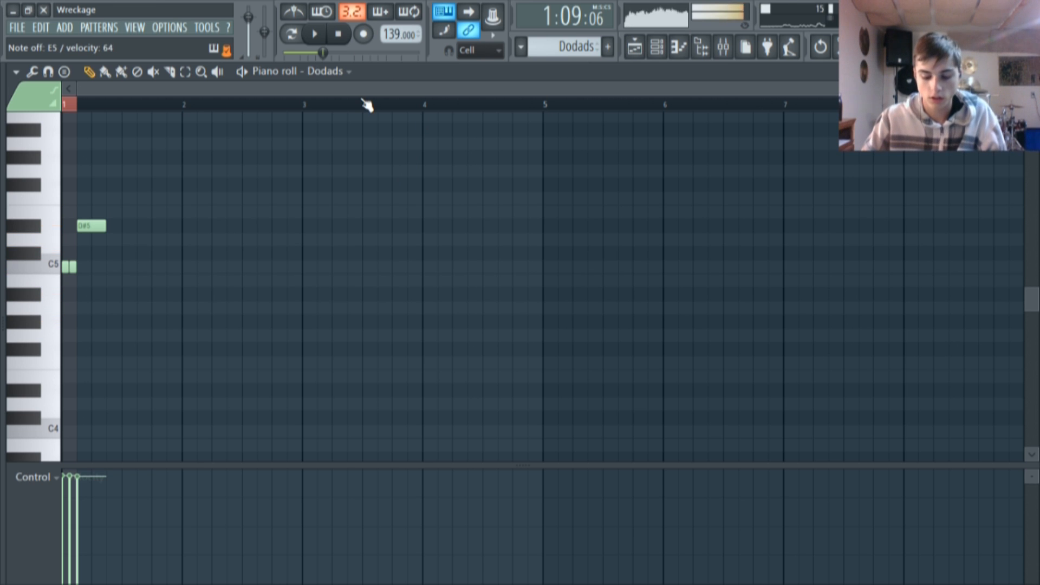
left_click(657, 46)
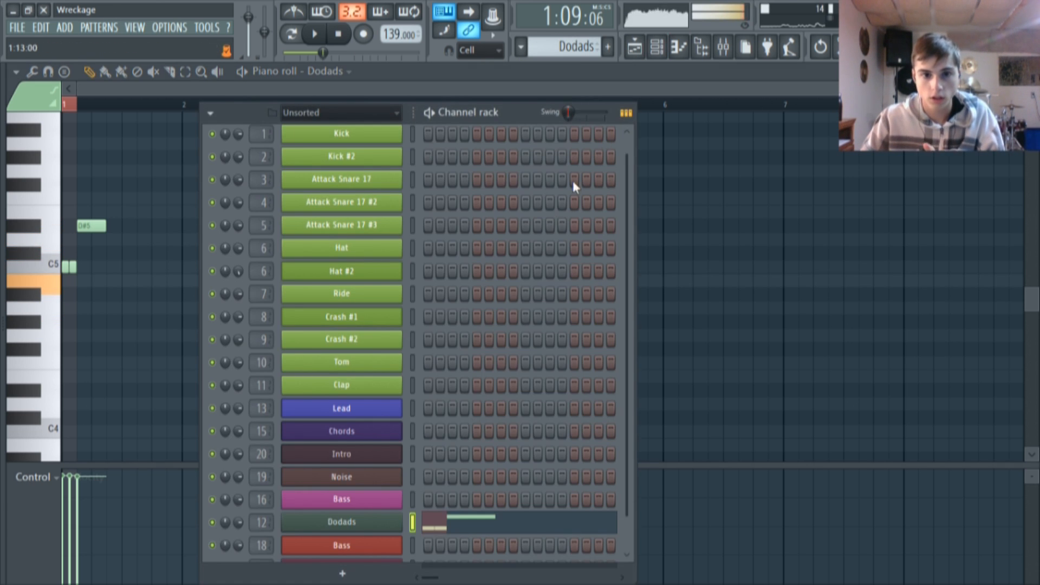
left_click(374, 522)
left_click(222, 213)
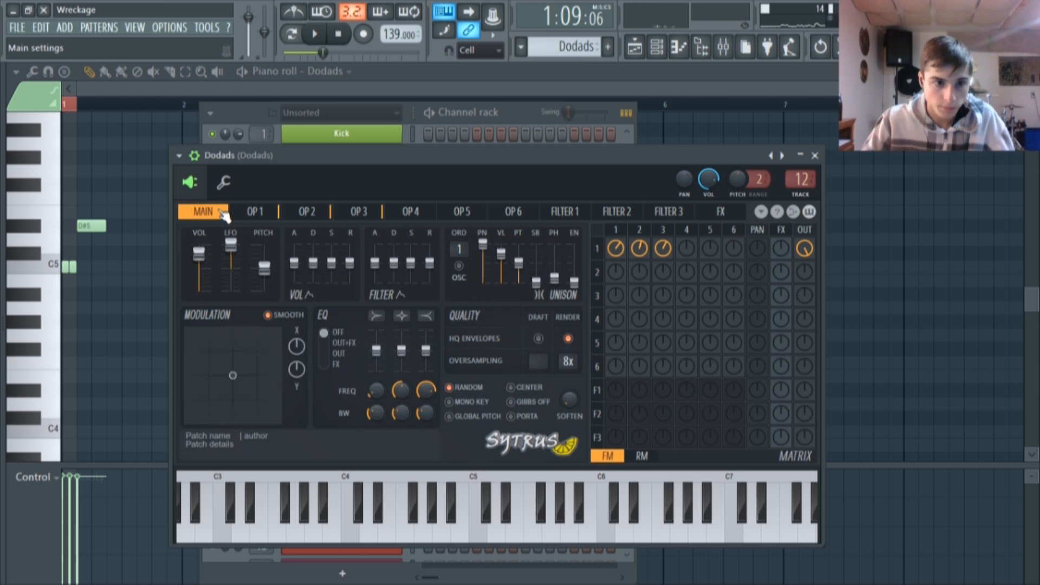
left_click_drag(301, 164, 292, 157)
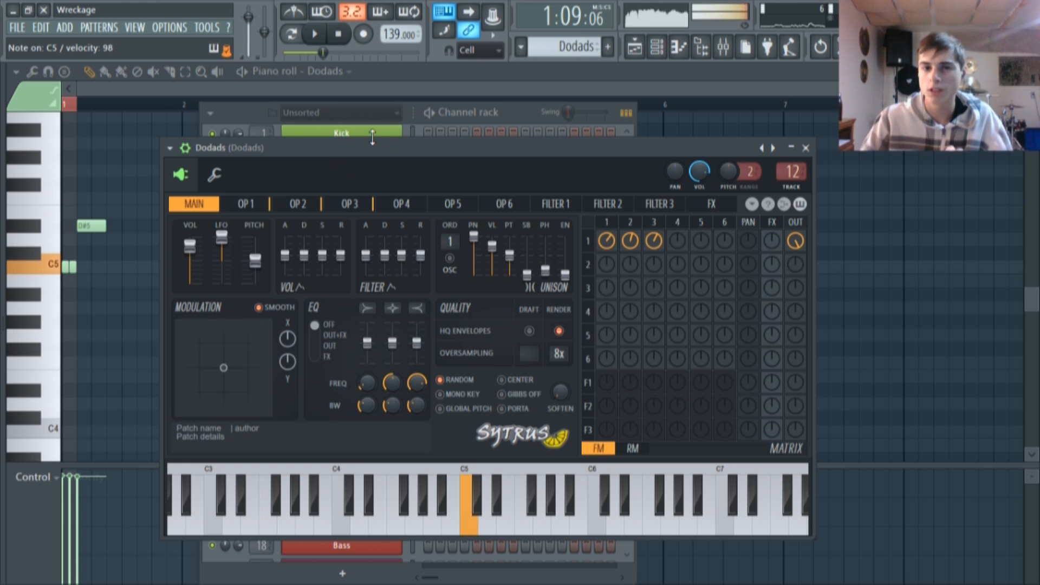
- Compare the waveforms and frequency ratios of operators 1, 2 and 3 in the Dodads synth
left_click(264, 210)
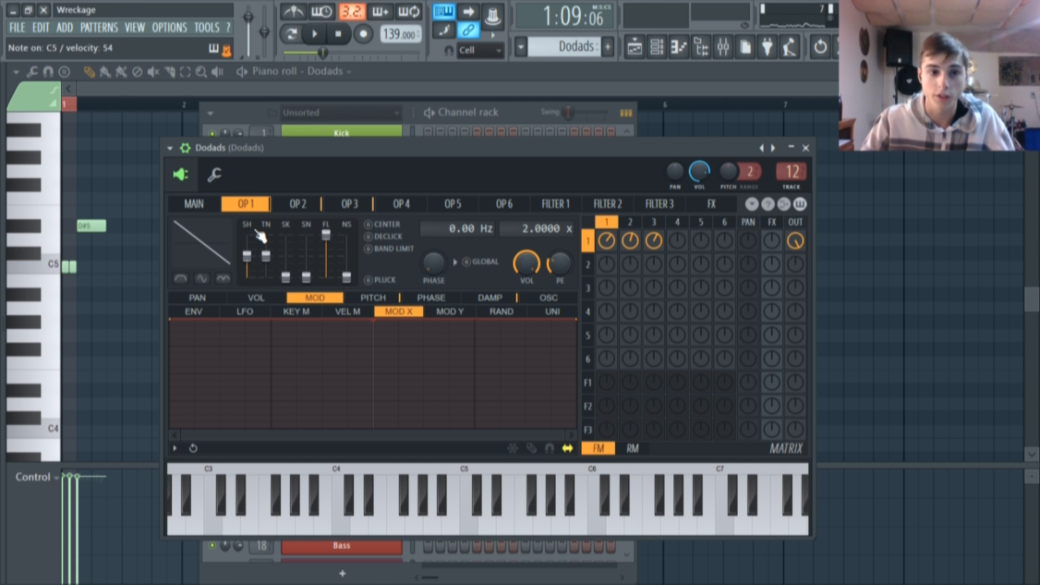
left_click(312, 204)
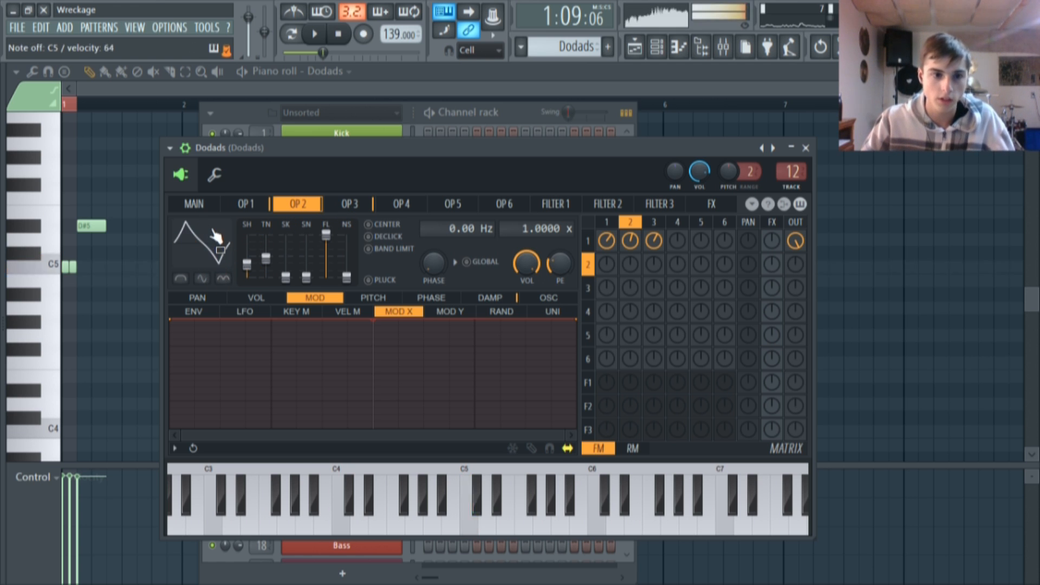
left_click(371, 207)
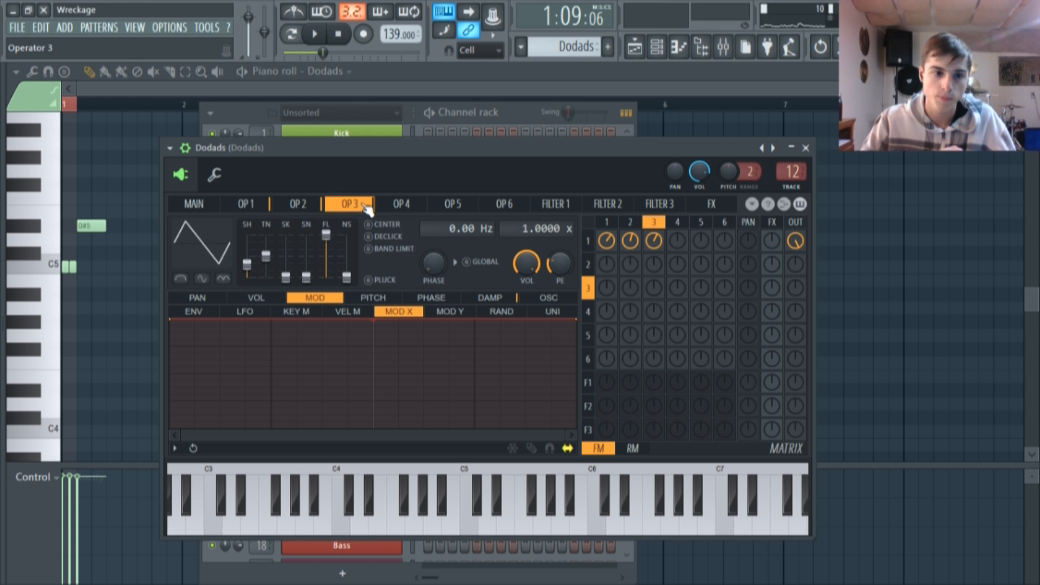
left_click_drag(428, 214, 248, 207)
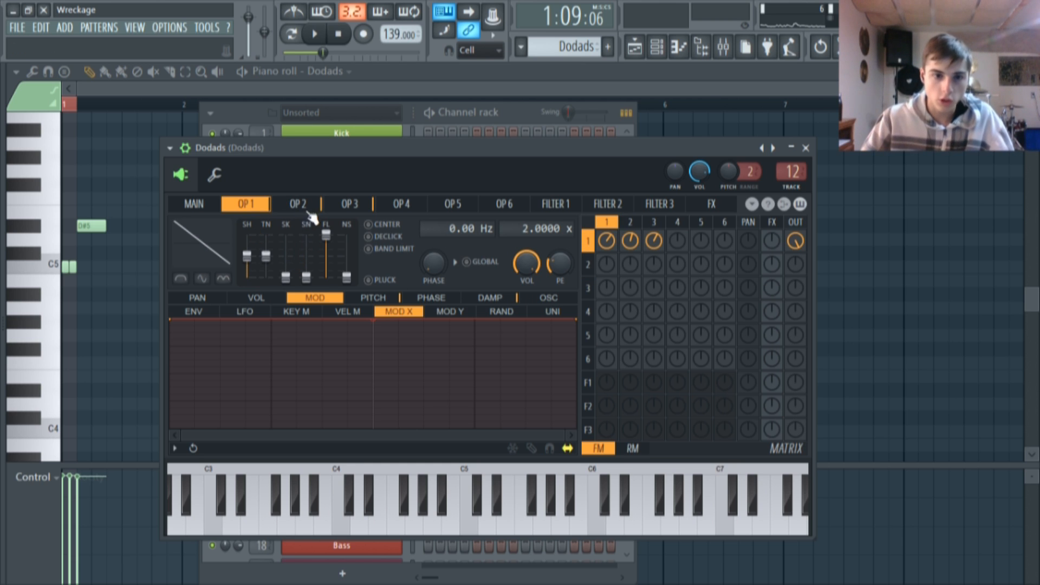
left_click(299, 203)
left_click(264, 203)
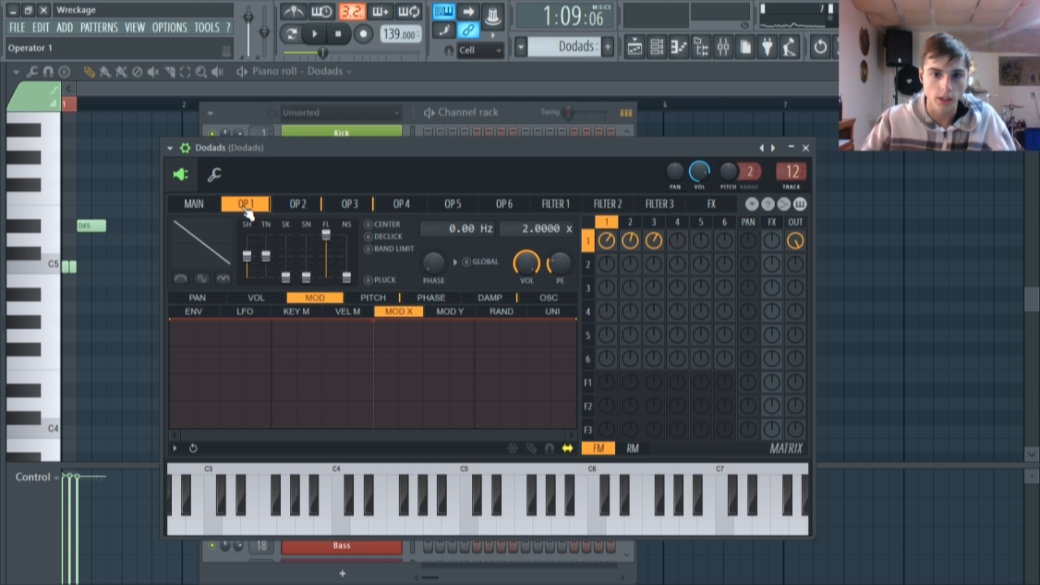
left_click(299, 205)
left_click(343, 205)
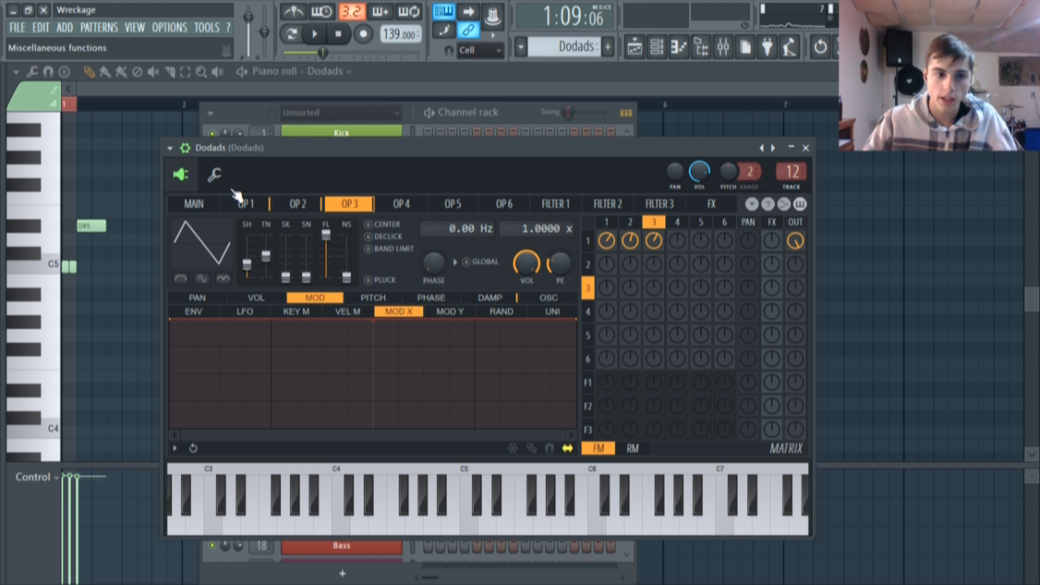
- Try C6 and F#5 notes at the pattern start in place of the two C5 notes and play the pattern
scroll(136, 277, "up", 3)
left_click(67, 226)
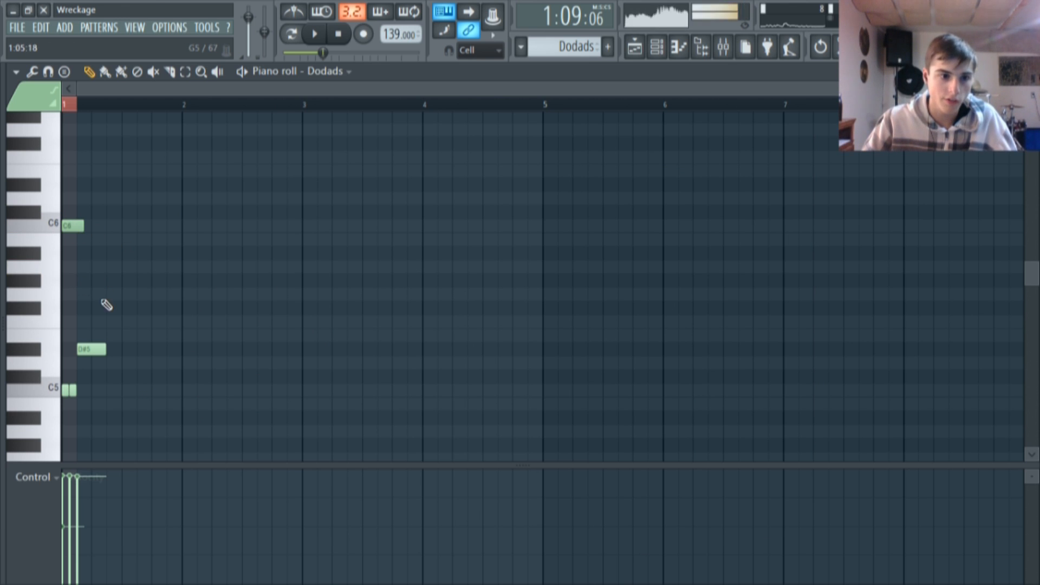
left_click(73, 308)
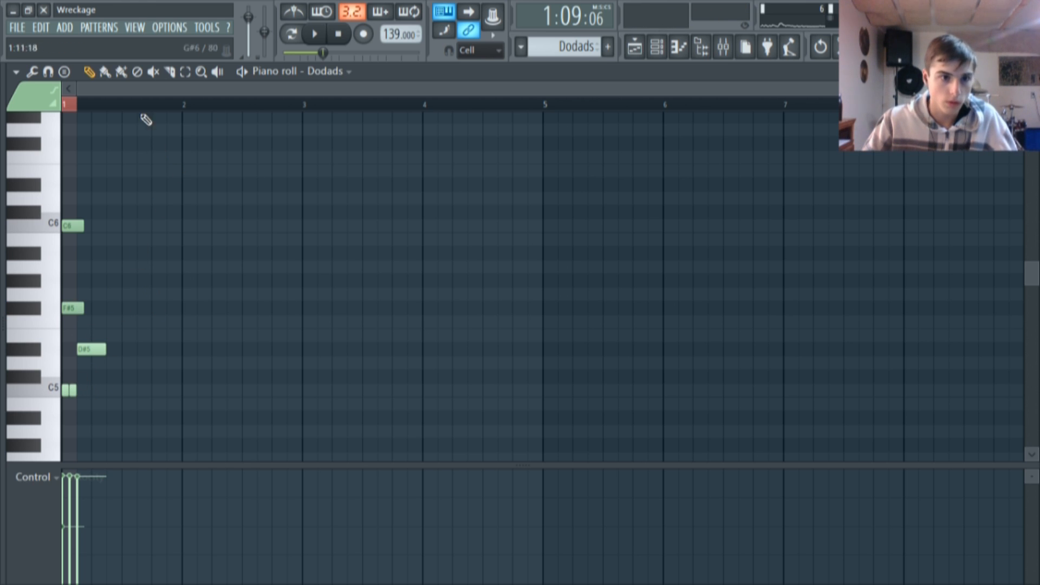
right_click(73, 390)
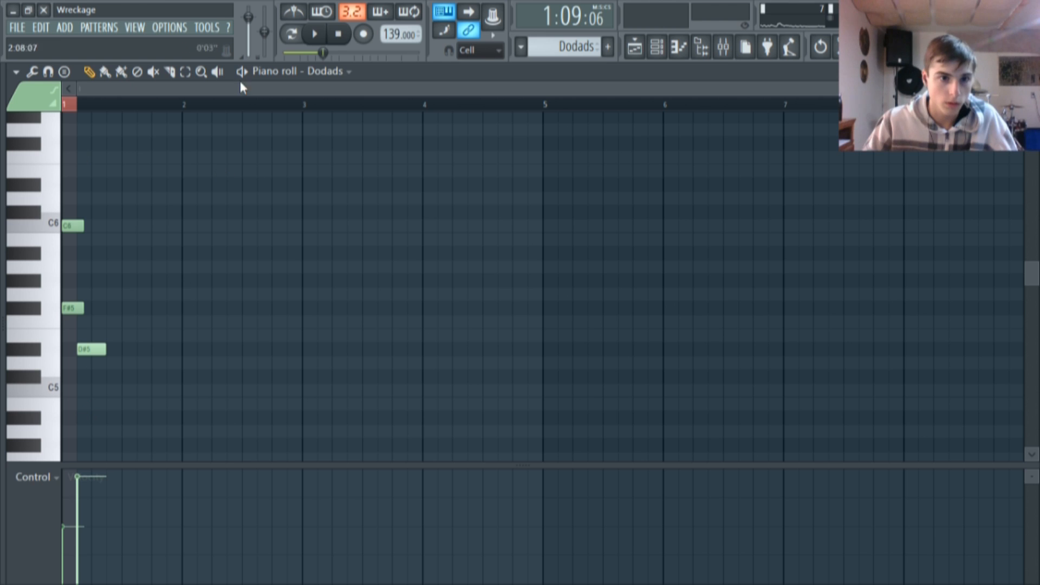
left_click(312, 35)
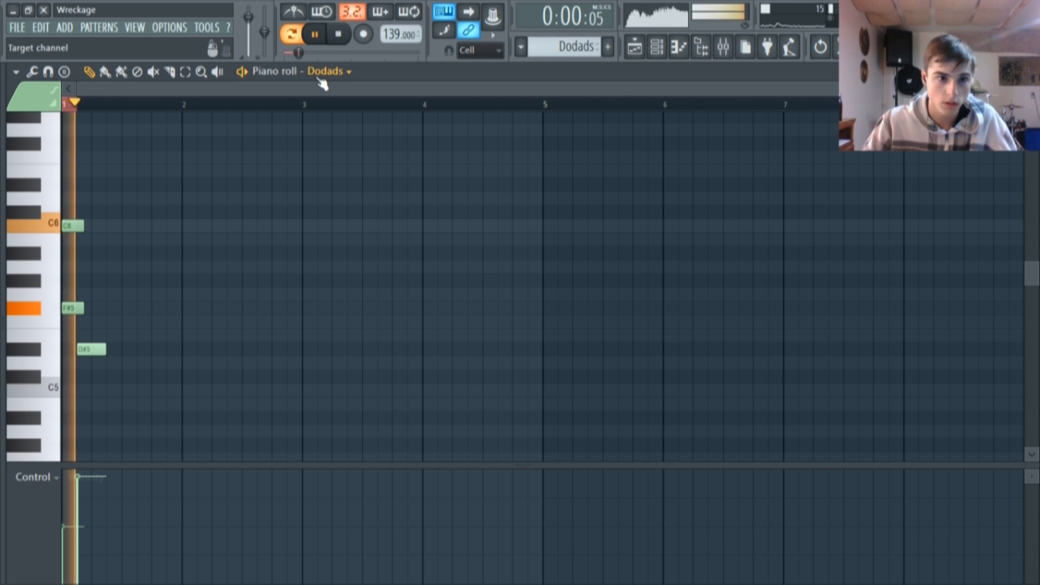
left_click(312, 35)
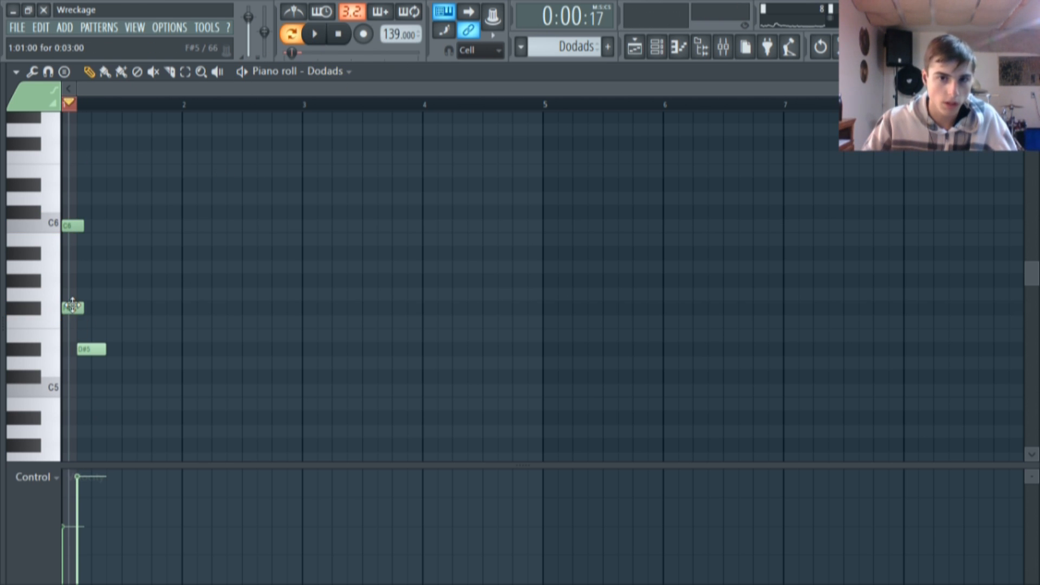
- Clear the C6 and F#5 notes and put a short C5 note back at the pattern start
left_click_drag(73, 308, 70, 390)
left_click(74, 390)
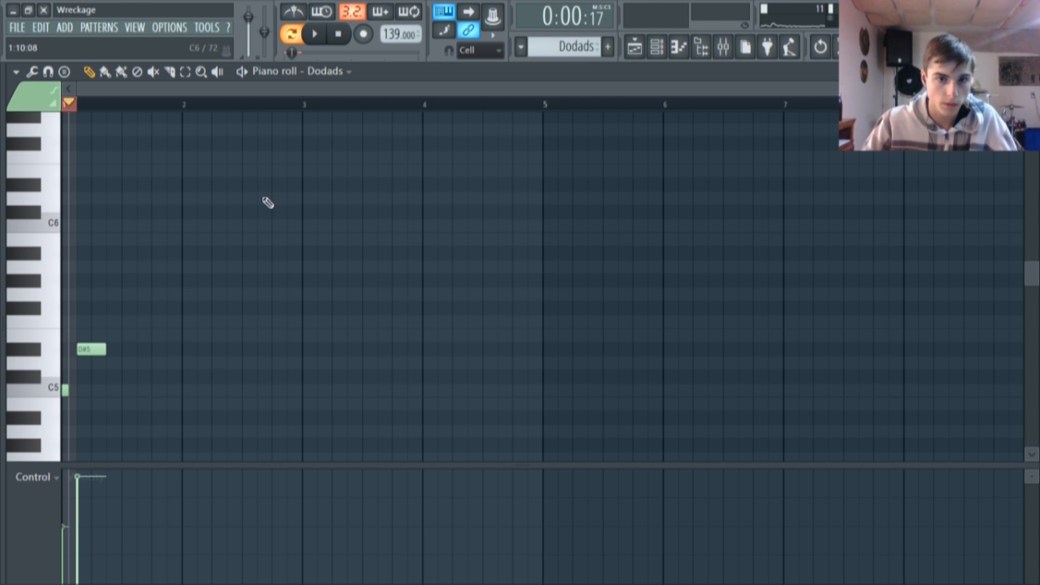
- Reopen the Dodads synth, set operator 3's frequency ratio to 2.0000, and audition the sound
left_click(677, 48)
left_click(382, 528)
left_click(264, 205)
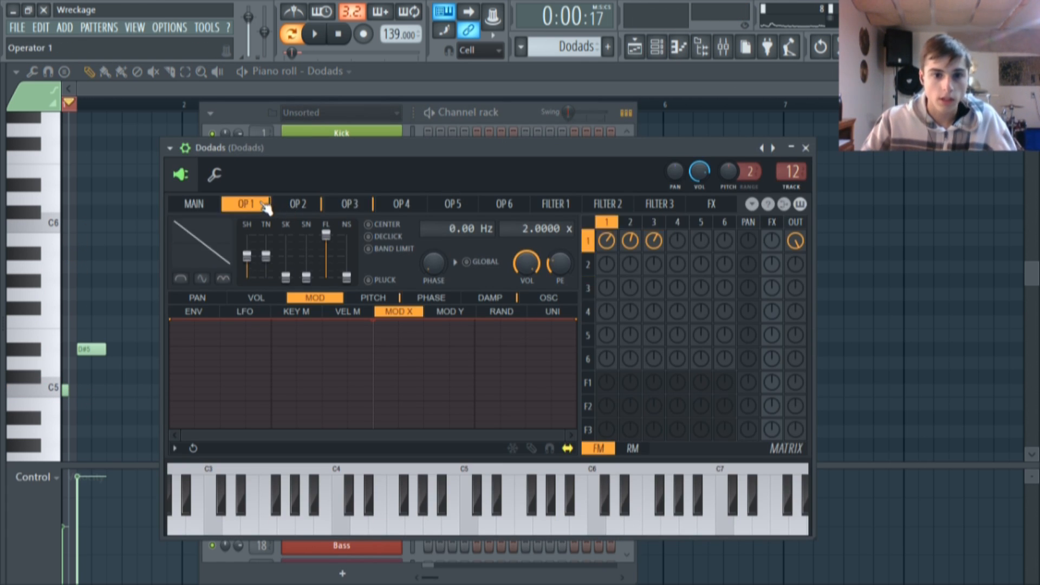
left_click(302, 204)
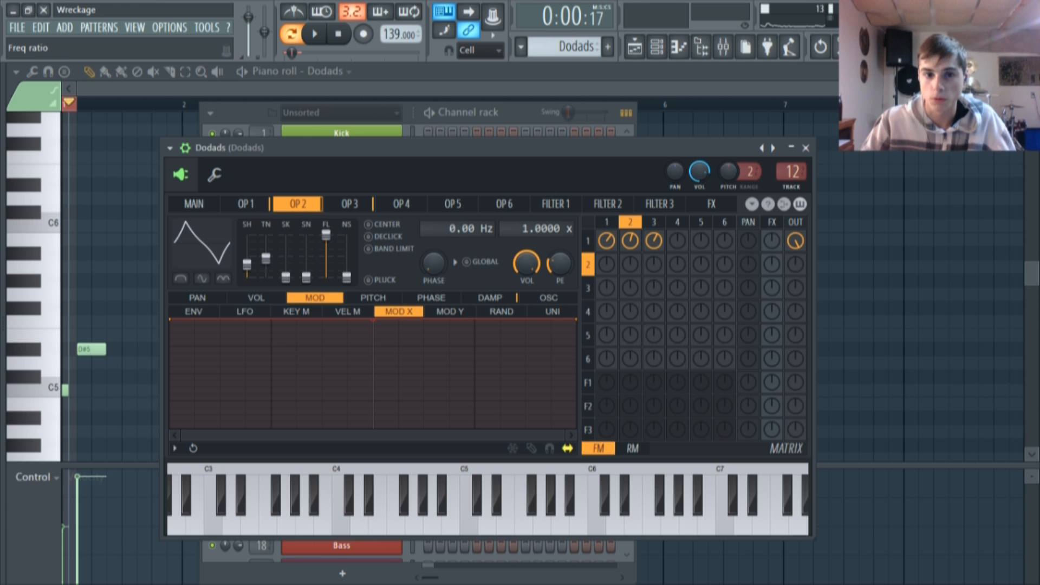
left_click(349, 204)
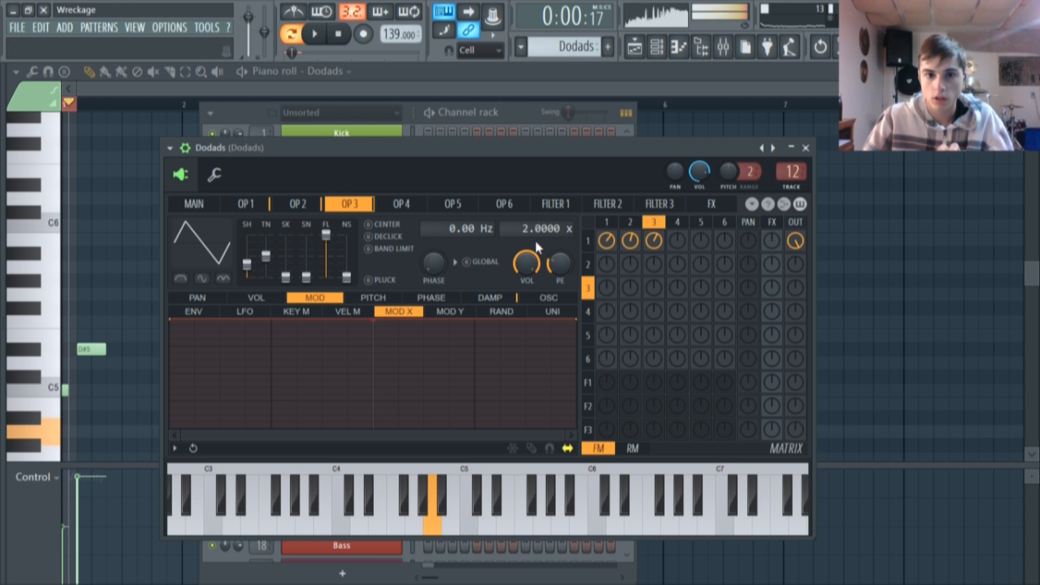
- Review operator 2, the modulation matrix routing and the main unison settings of the Dodads synth
left_click(298, 203)
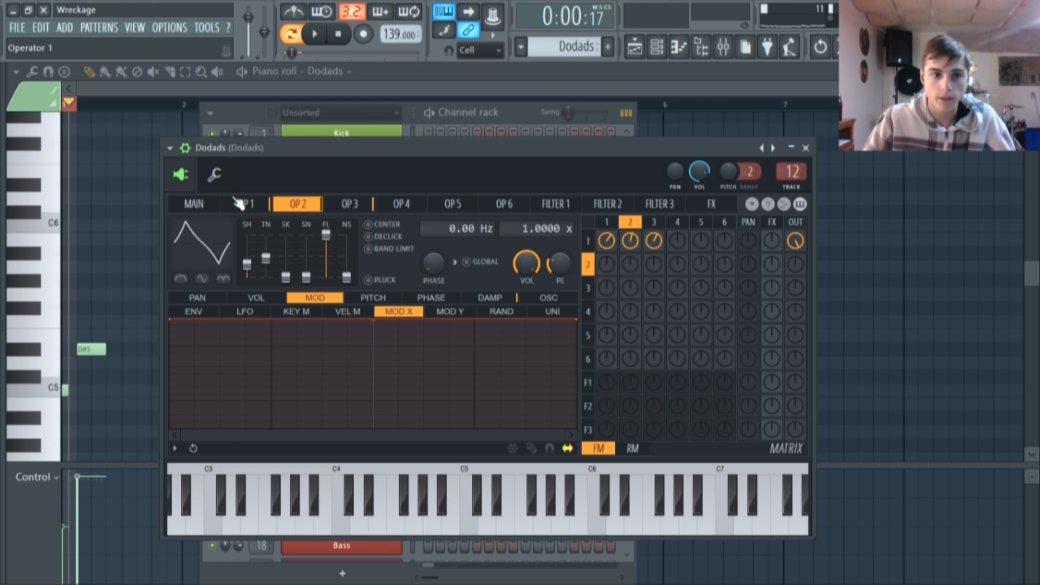
left_click(194, 204)
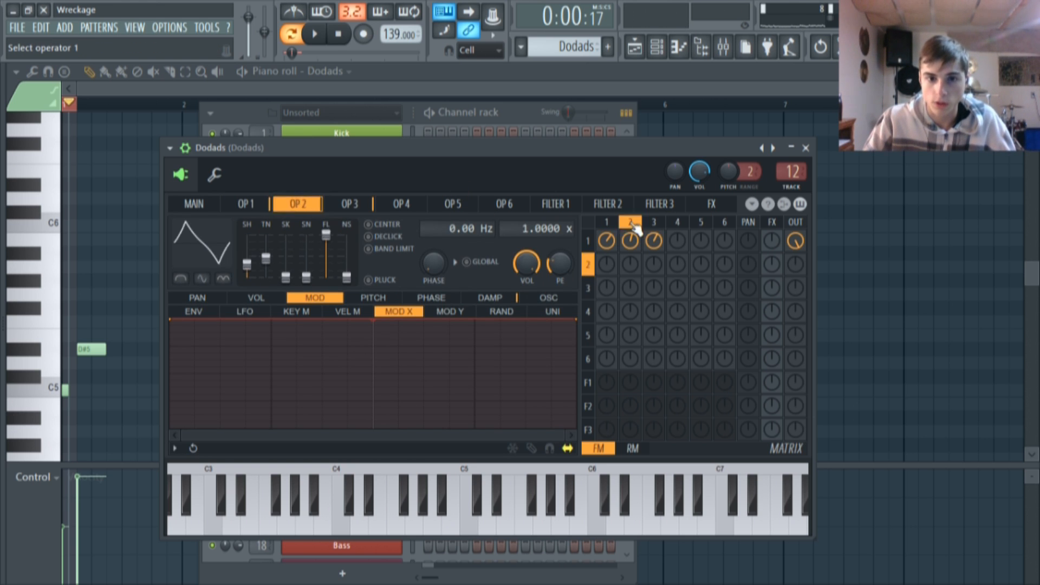
mouse_move(654, 222)
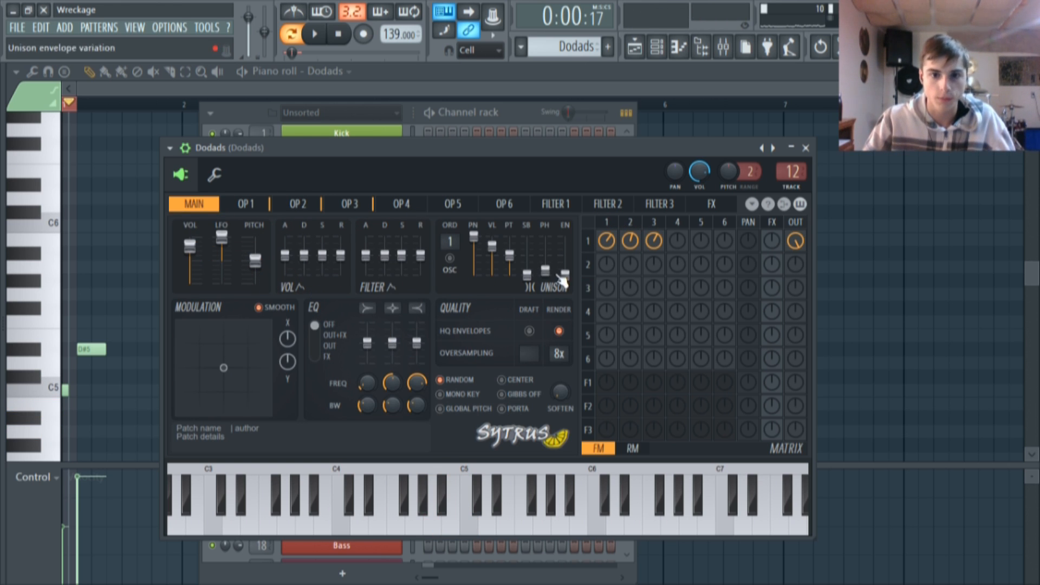
left_click_drag(502, 149, 498, 149)
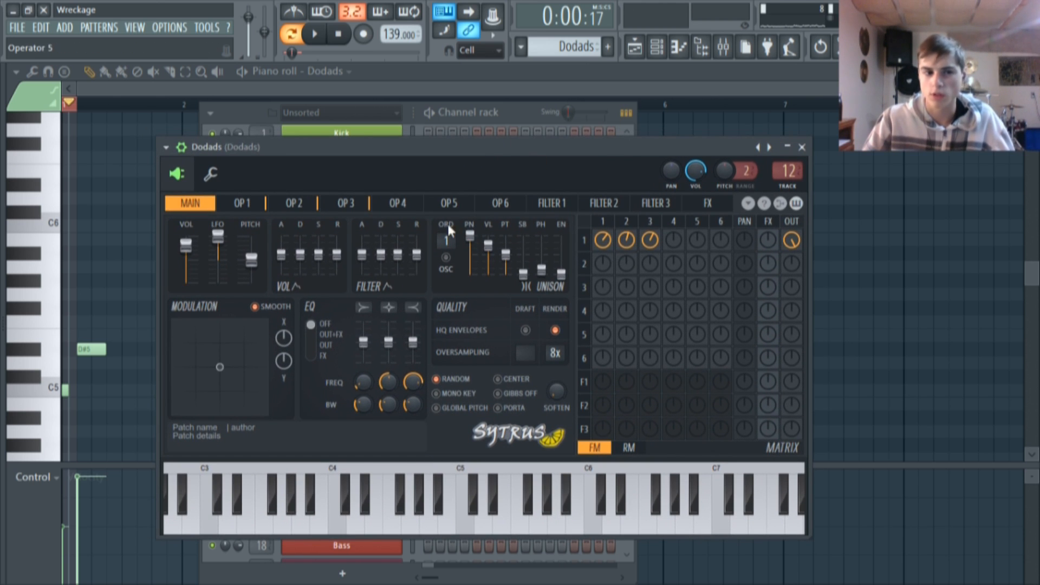
- Place a second short C5 note directly after the first one, ending where the D#5 note starts
left_click(116, 260)
scroll(142, 285, "up", 5)
left_click_drag(133, 90, 89, 93)
left_click(104, 391)
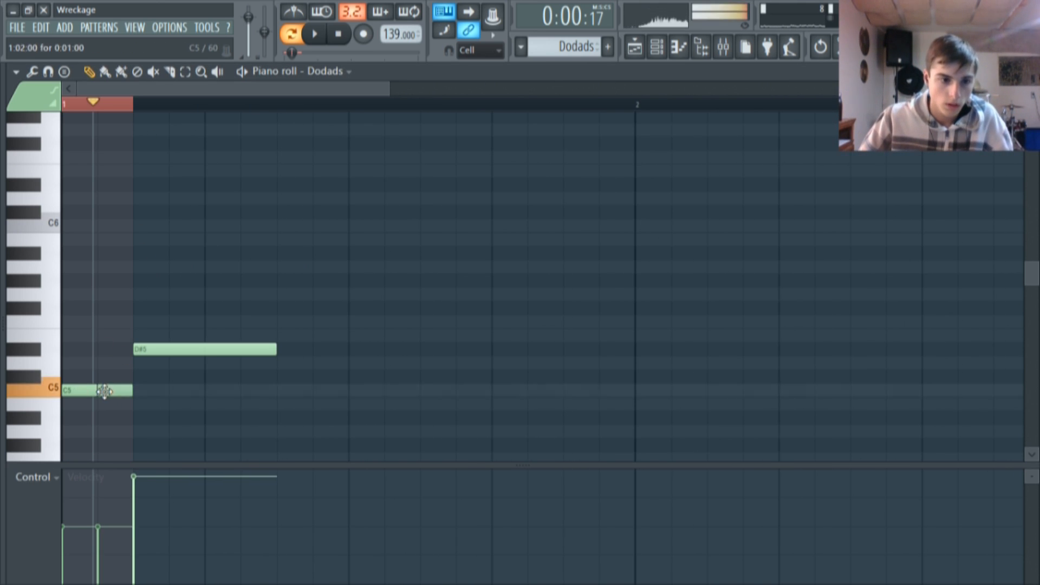
- Open Fruity Reeverb 2 and Vocodex on mixer track 12 (Dodads) and compare the sound with Vocodex toggled
left_click(723, 47)
left_click(927, 118)
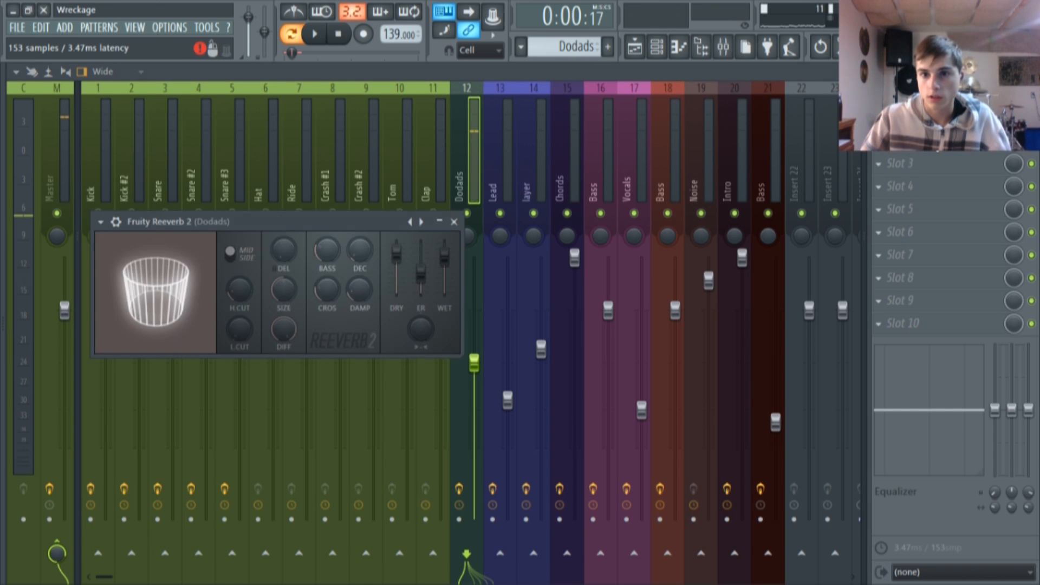
left_click(927, 141)
left_click_drag(379, 92, 504, 86)
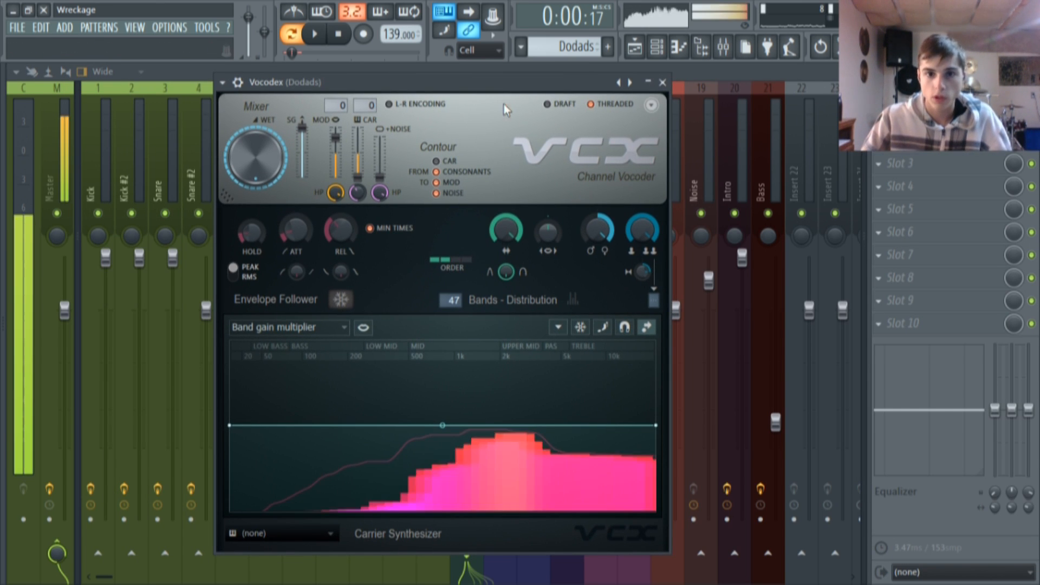
left_click(1031, 140)
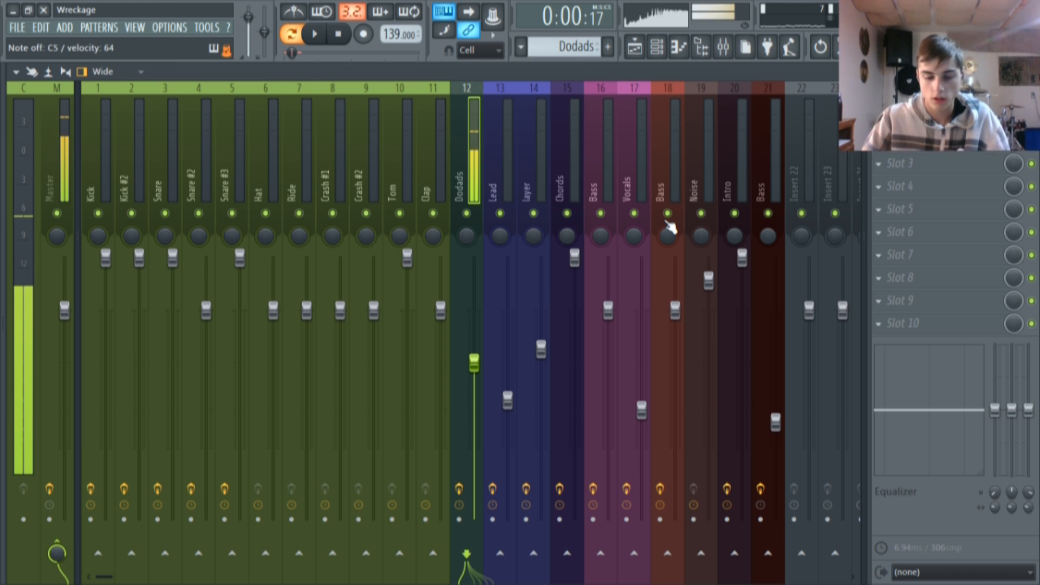
- Reopen Vocodex on the Dodads track, check its modulator pitch shift while auditioning notes, and close it
left_click(927, 117)
left_click(926, 140)
left_click_drag(507, 90, 467, 101)
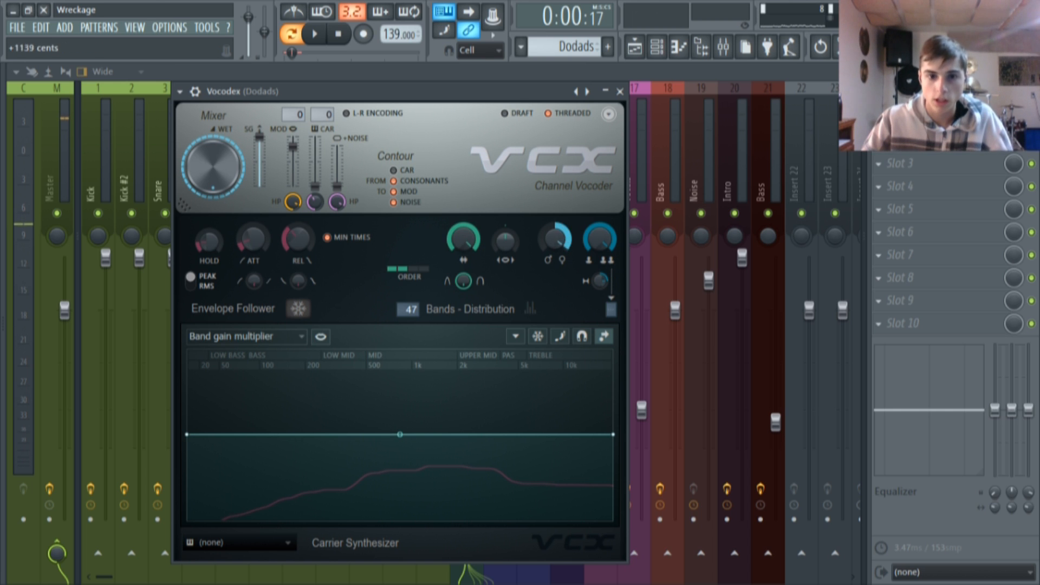
left_click_drag(565, 243, 565, 244)
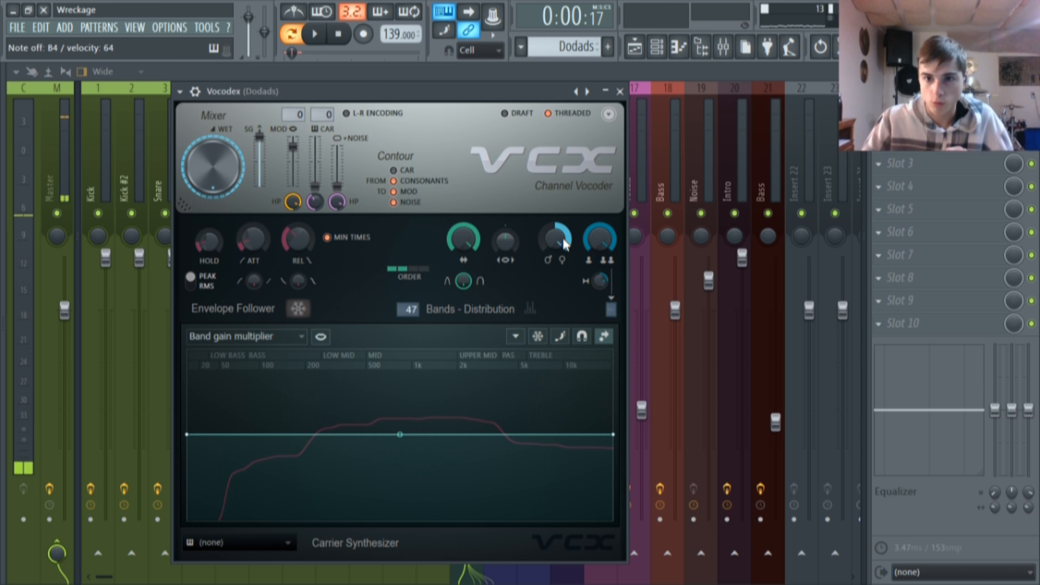
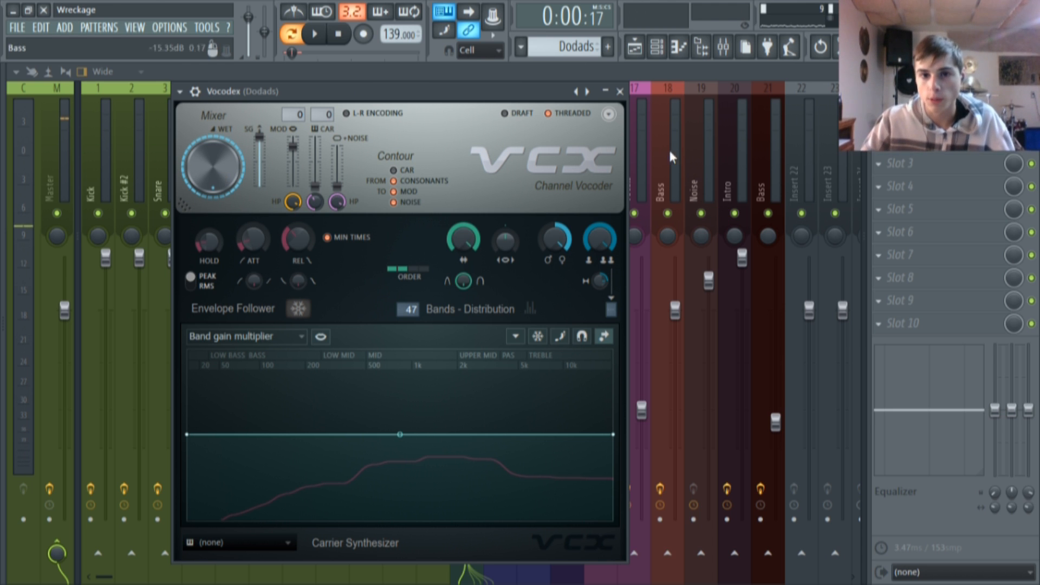
left_click(620, 91)
key("Escape")
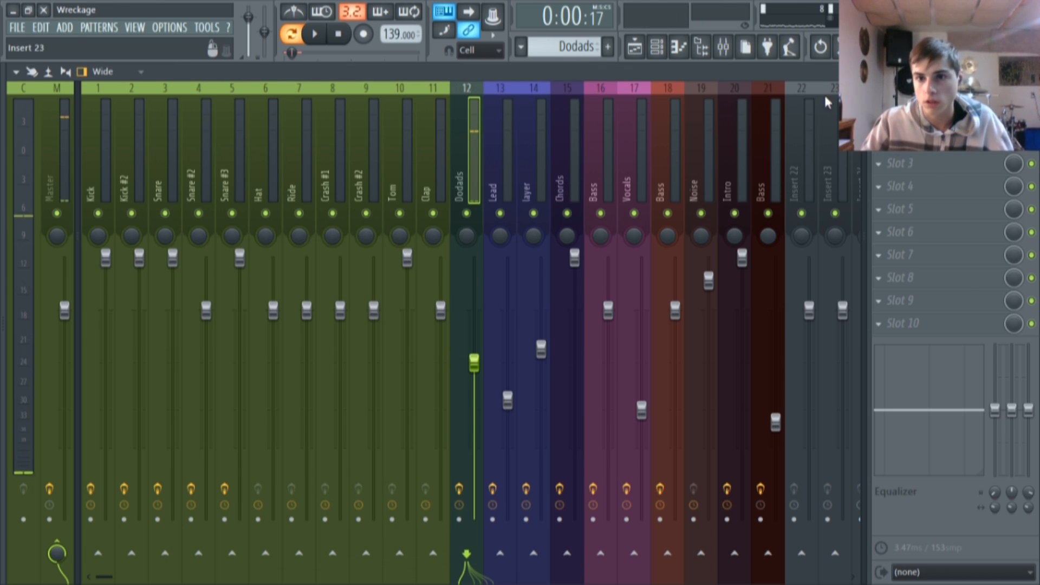
- Return to the playlist and solo the Drums track
left_click(635, 47)
scroll(369, 97, "left", 3)
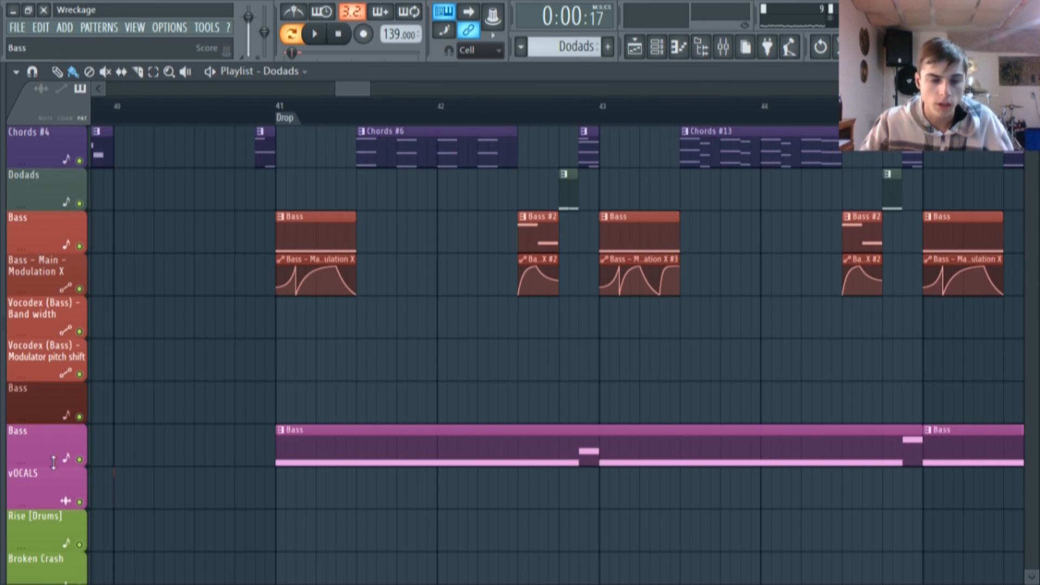
scroll(202, 390, "down", 5)
right_click(79, 459)
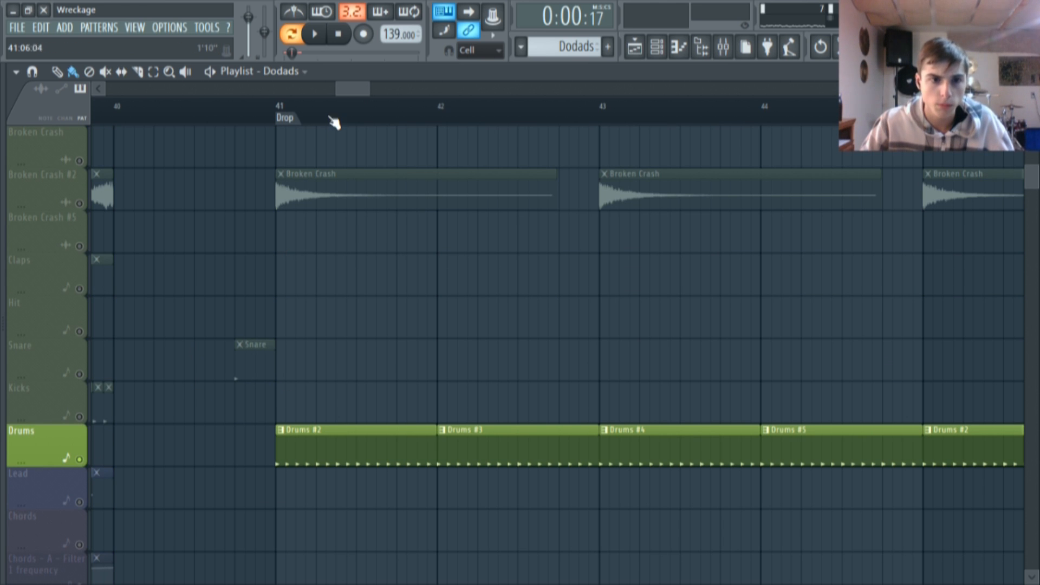
- Play the Drop from bar 41 and follow the Drums clips across the Drop and Drop B sections
left_click(287, 112)
key("space")
scroll(372, 291, "down", 3)
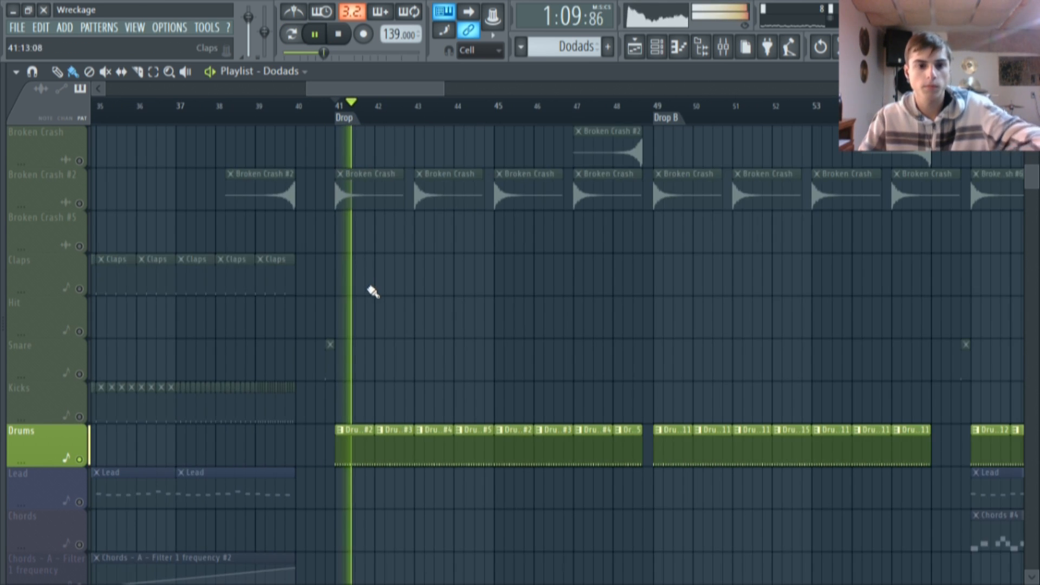
scroll(411, 334, "up", 2)
scroll(433, 311, "down", 2)
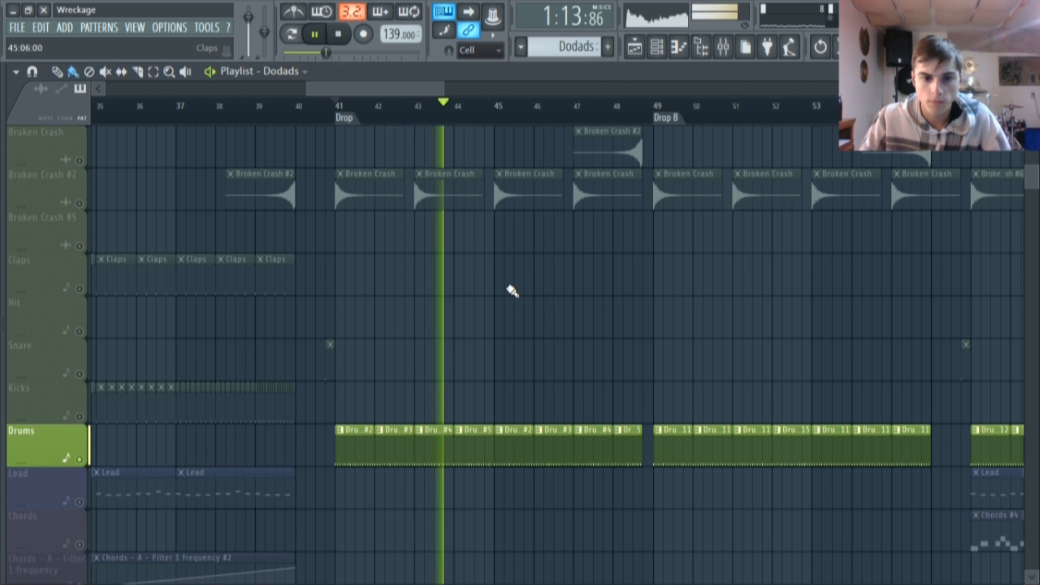
- Unsolo the Drums track, follow the Drop with all tracks playing, and stop playback
right_click(79, 460)
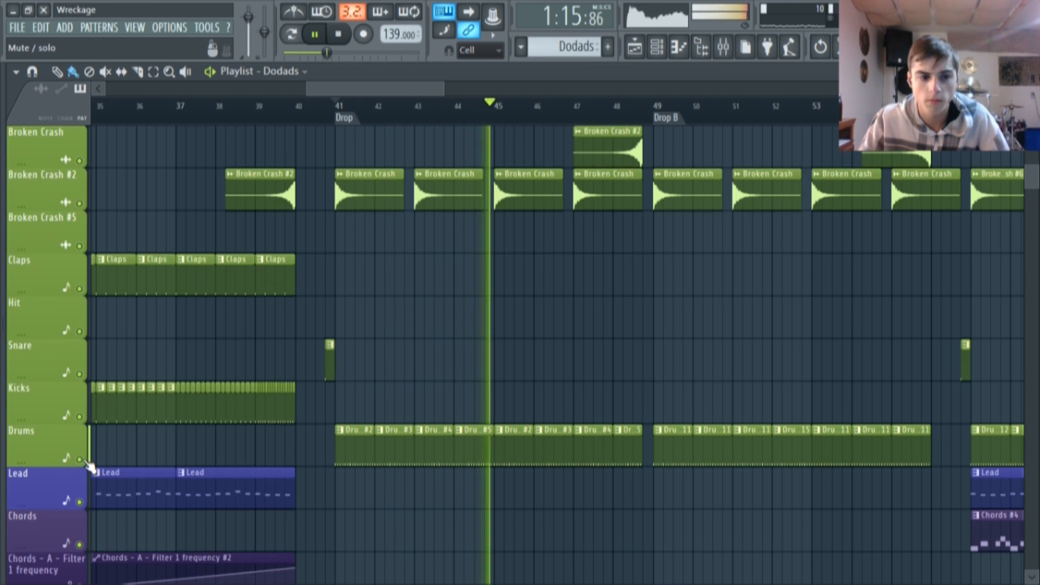
scroll(552, 225, "up", 5)
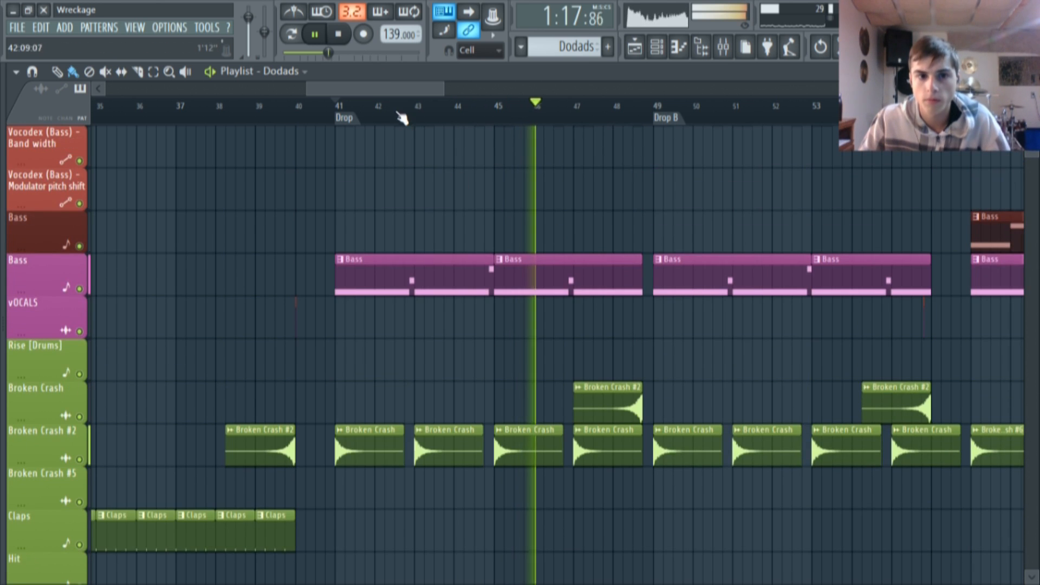
scroll(387, 89, "right", 3)
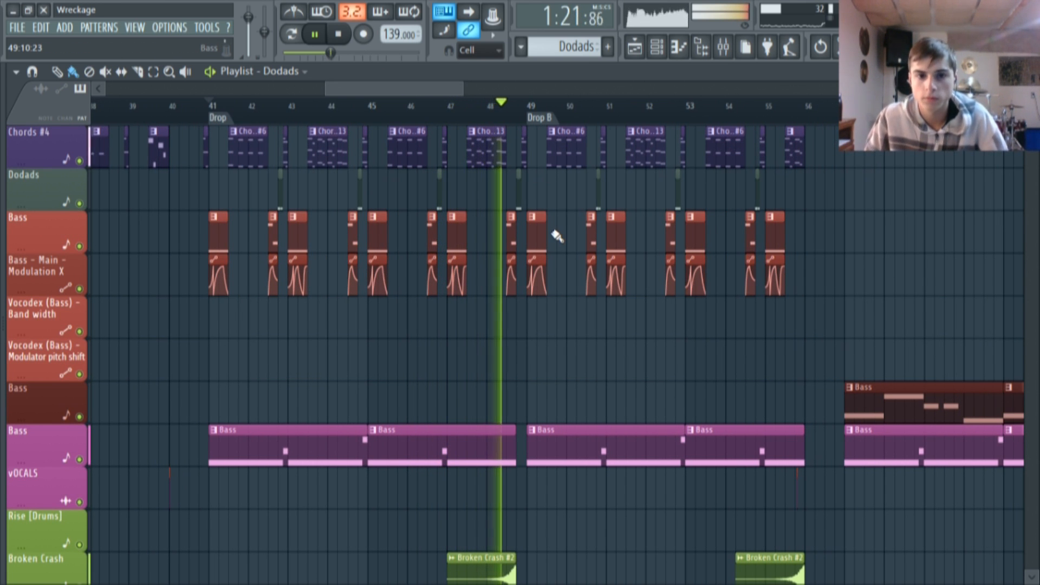
left_click(344, 36)
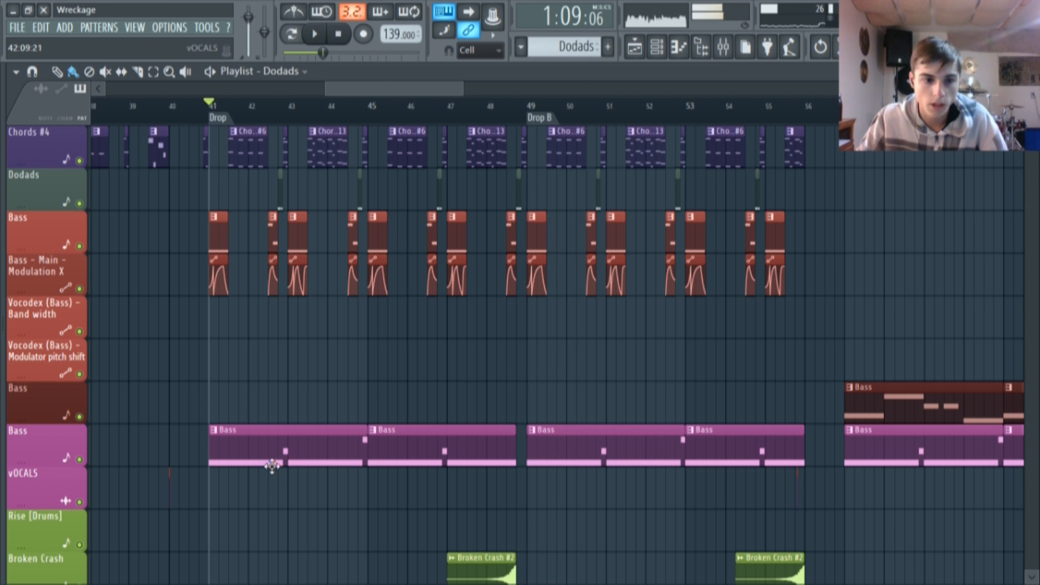
- Examine the Verse section's clips across all tracks and briefly play the song from bar 57
scroll(422, 106, "right", 8)
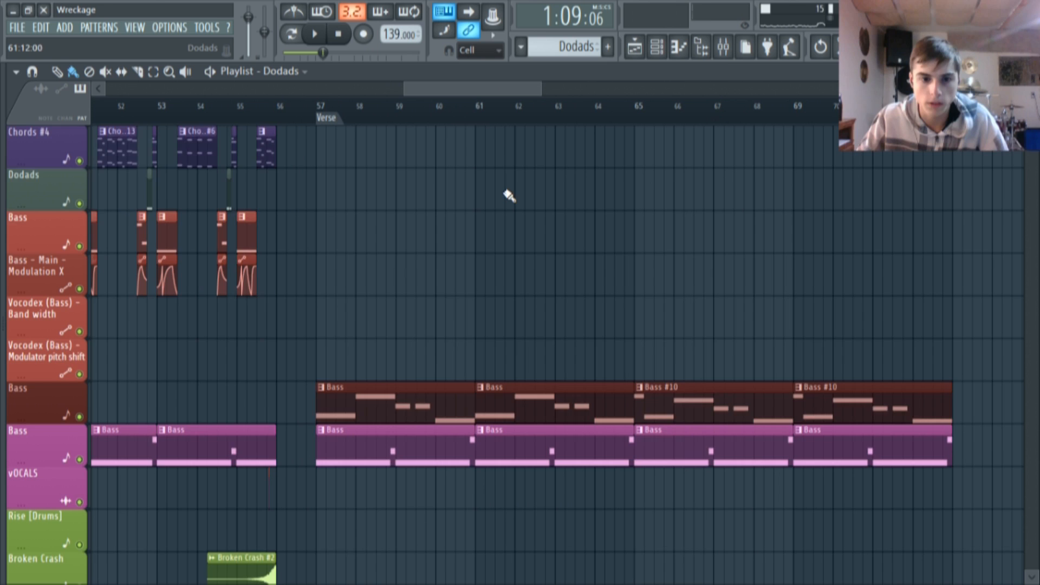
scroll(508, 179, "down", 3)
scroll(330, 295, "down", 13)
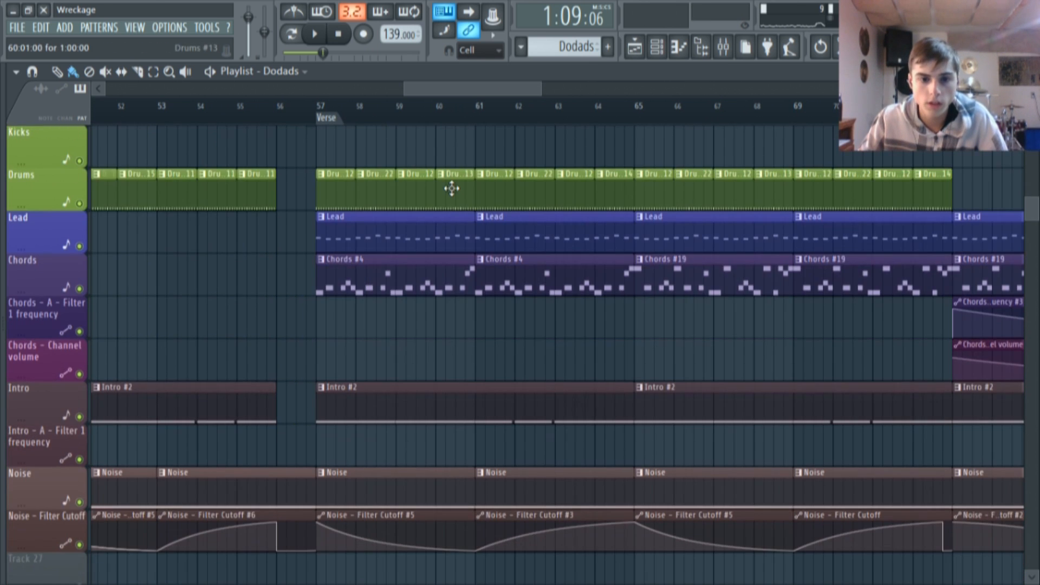
scroll(379, 292, "down", 4)
scroll(368, 255, "up", 11)
left_click(319, 101)
left_click(319, 36)
scroll(457, 215, "down", 3)
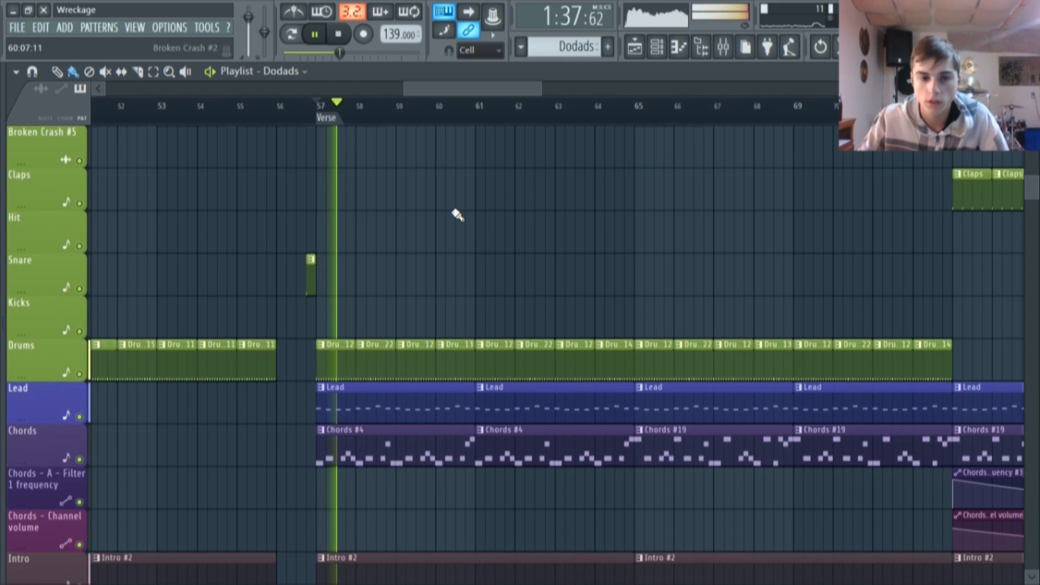
left_click(338, 34)
- Open the Verse's dark red Bass pattern in the piano roll and play it in pattern mode
scroll(508, 323, "up", 14)
double_click(391, 347)
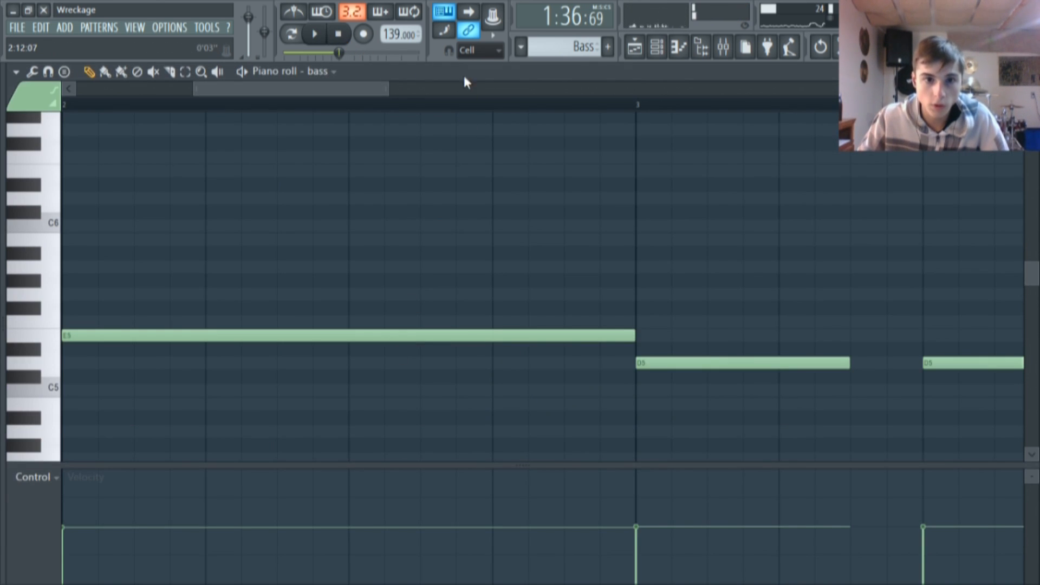
scroll(275, 96, "down", 4)
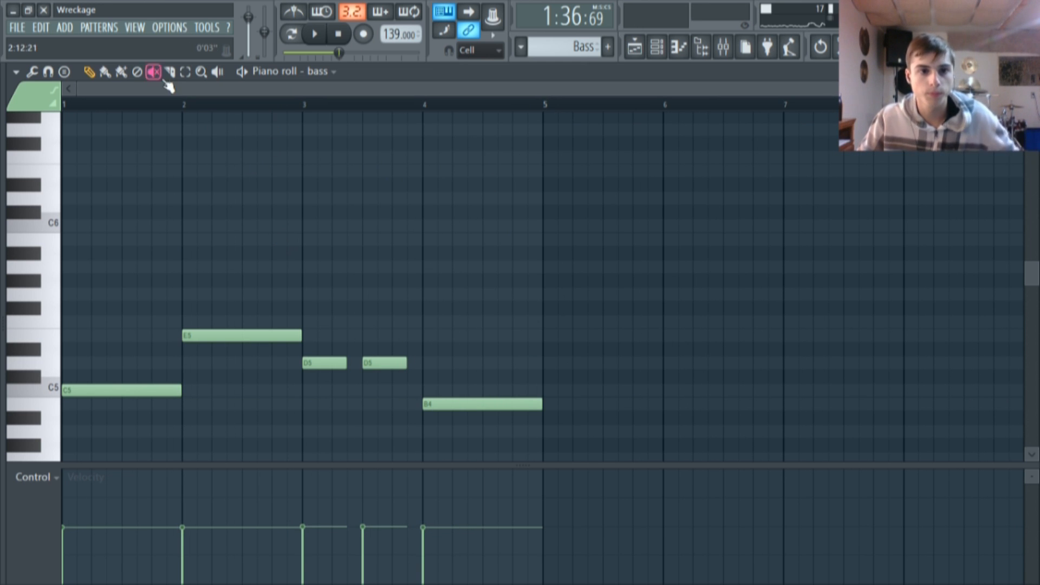
left_click(291, 35)
left_click(314, 34)
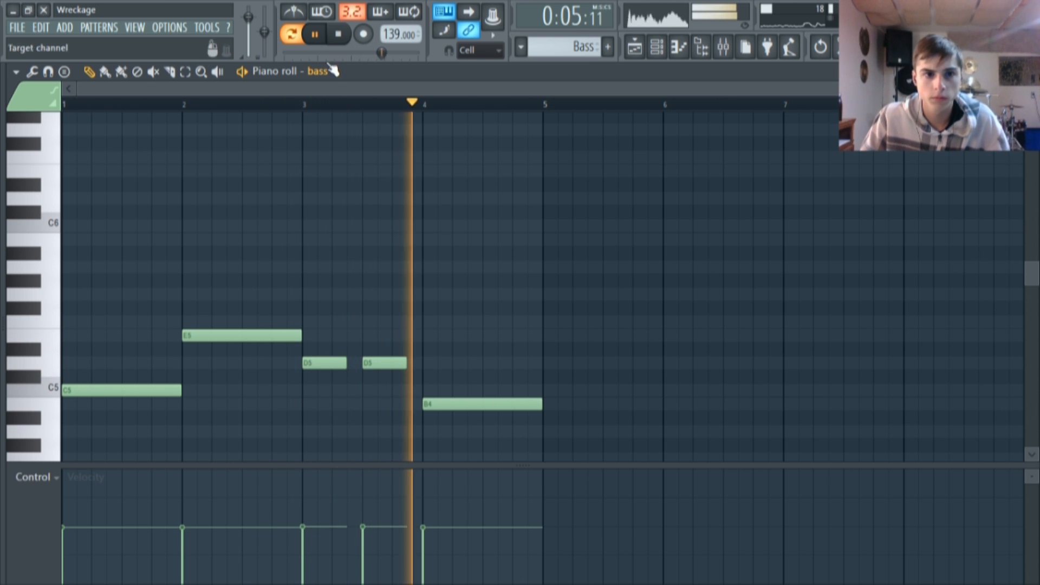
key("space")
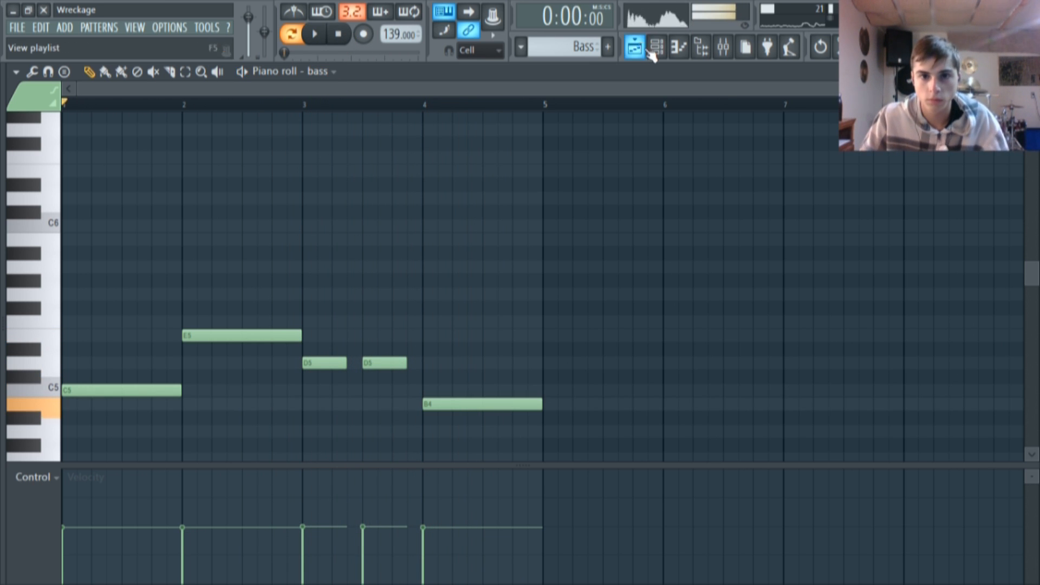
- Open the bass channel's synth, look over its plugin options, and audition notes of the Ugly cyborg preset
left_click(656, 48)
left_click(382, 546)
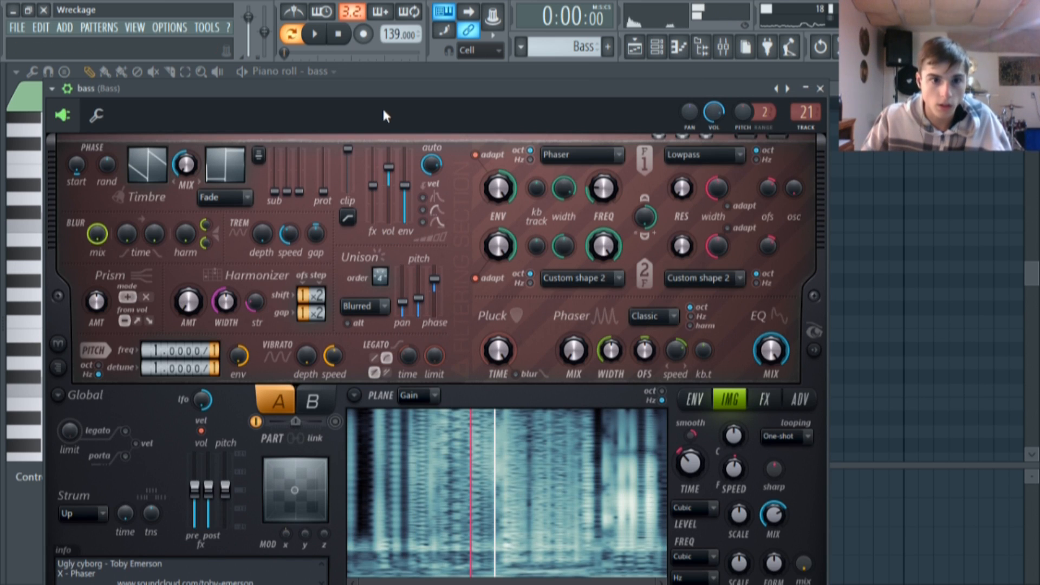
left_click_drag(386, 116, 428, 87)
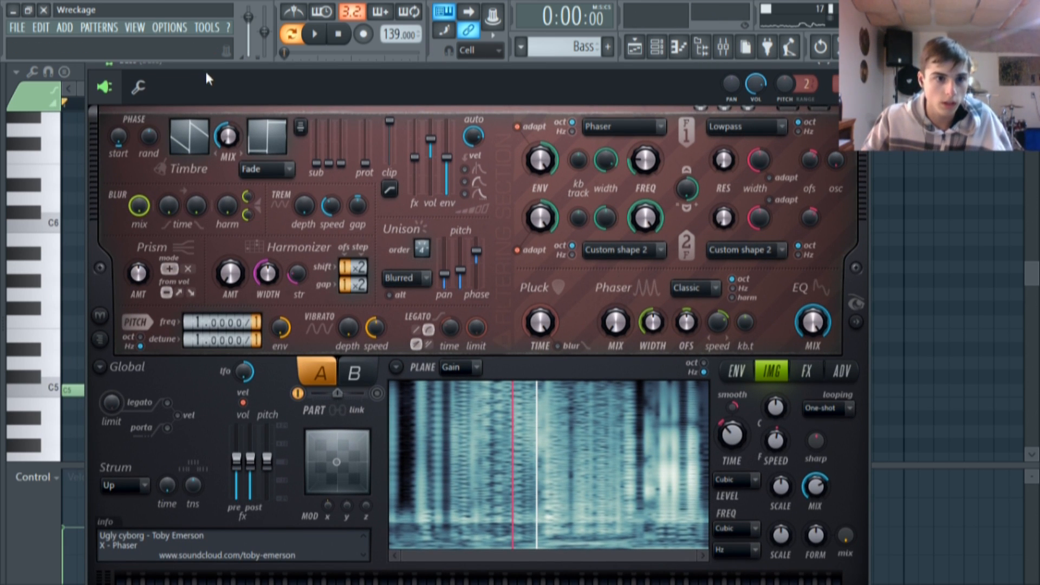
left_click_drag(206, 77, 199, 92)
mouse_move(123, 129)
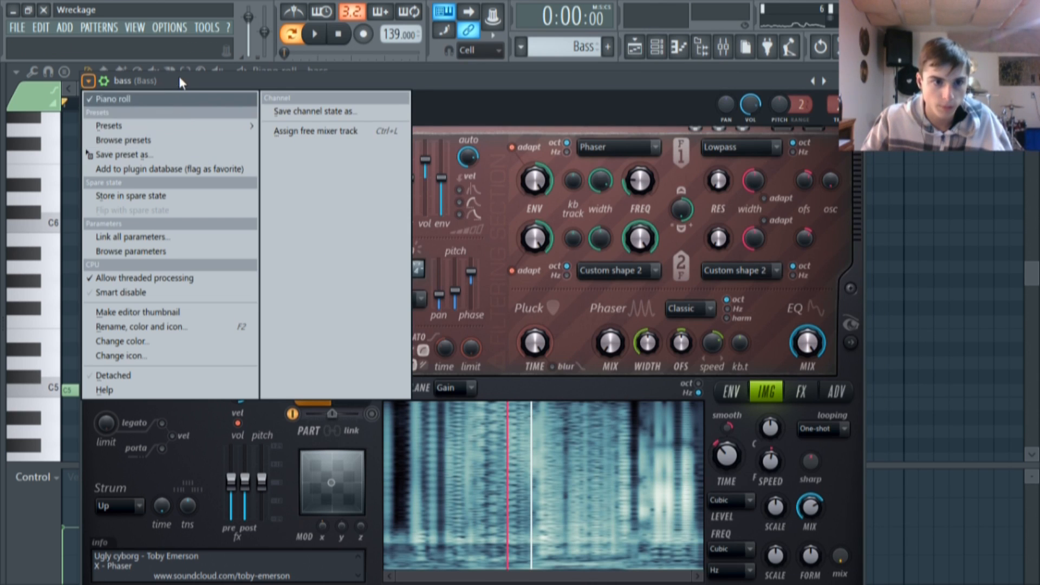
left_click(179, 76)
left_click_drag(360, 92, 354, 67)
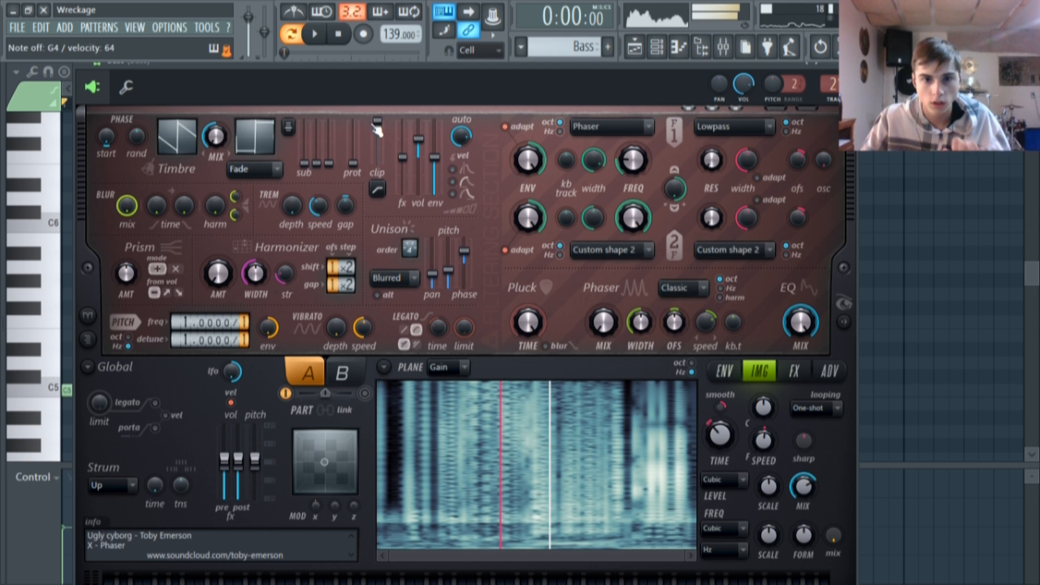
left_click_drag(561, 86, 546, 91)
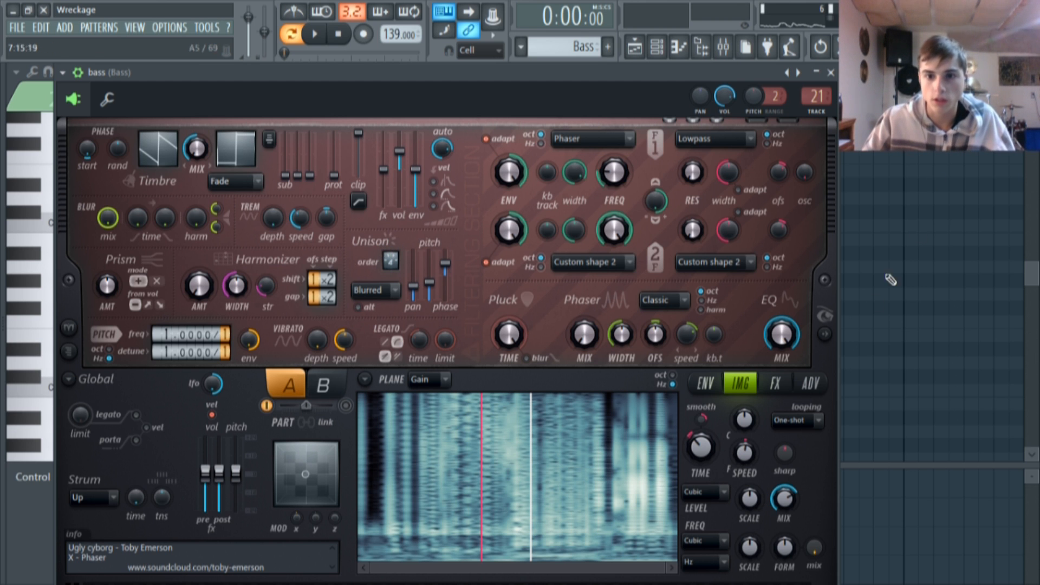
- Show the synth's spectrum display and sweep the Filter 1 frequency while auditioning notes
left_click(826, 333)
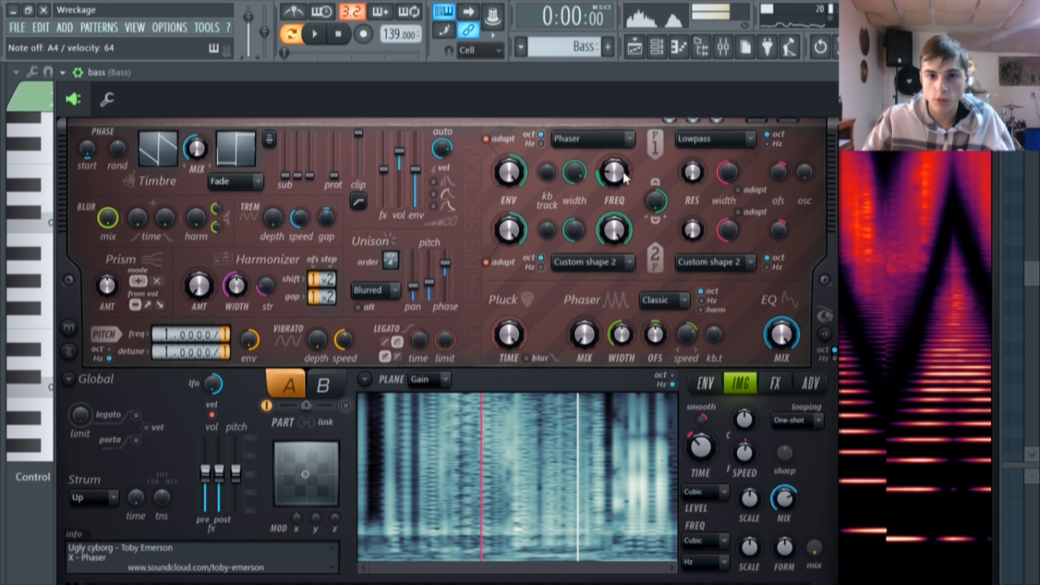
scroll(616, 171, "up", 5)
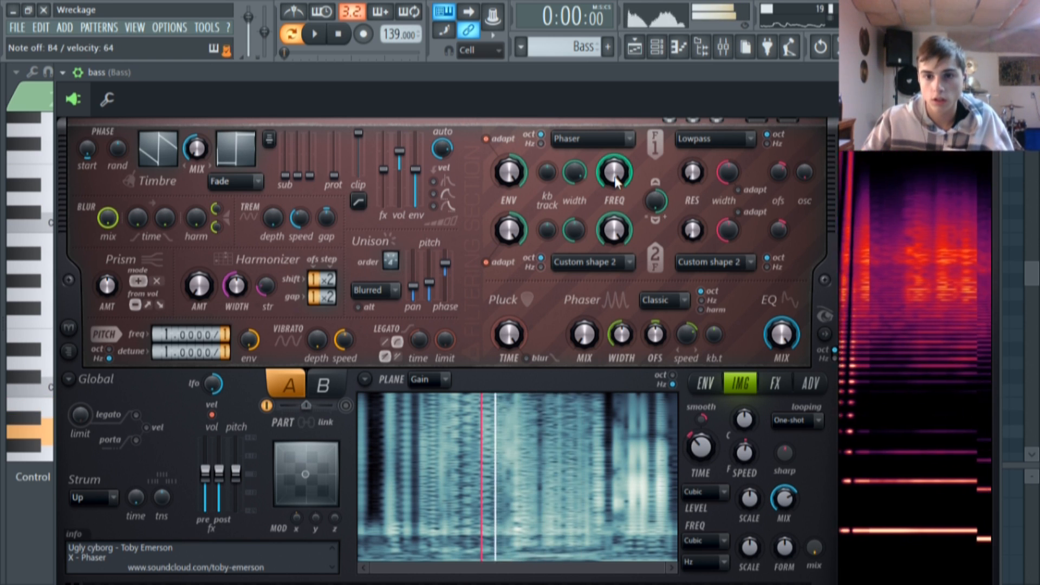
left_click_drag(616, 181, 616, 182)
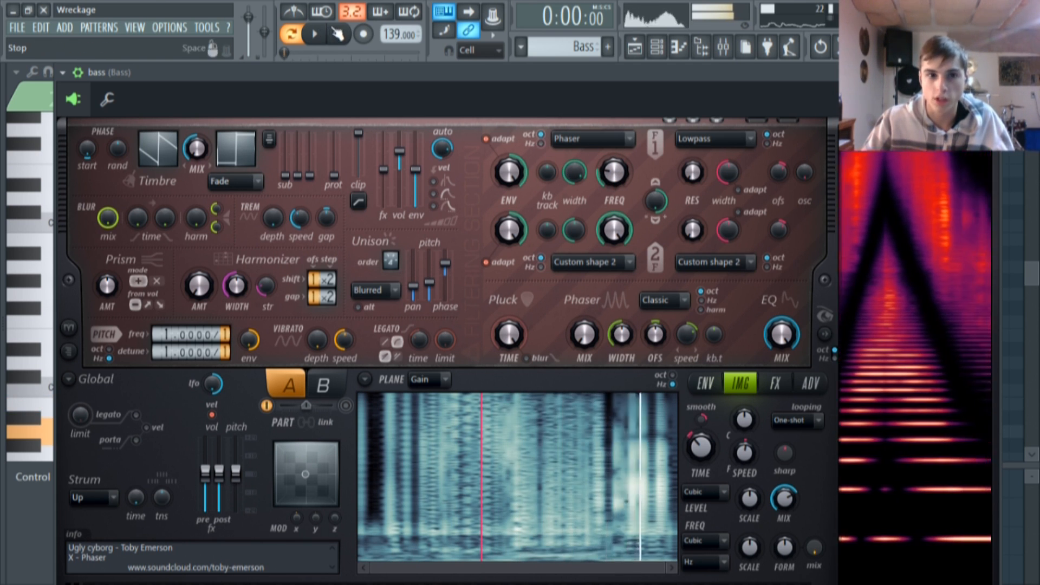
- Compare the synth's parts A and B with test notes, and try the phaser mix in part A
left_click(324, 386)
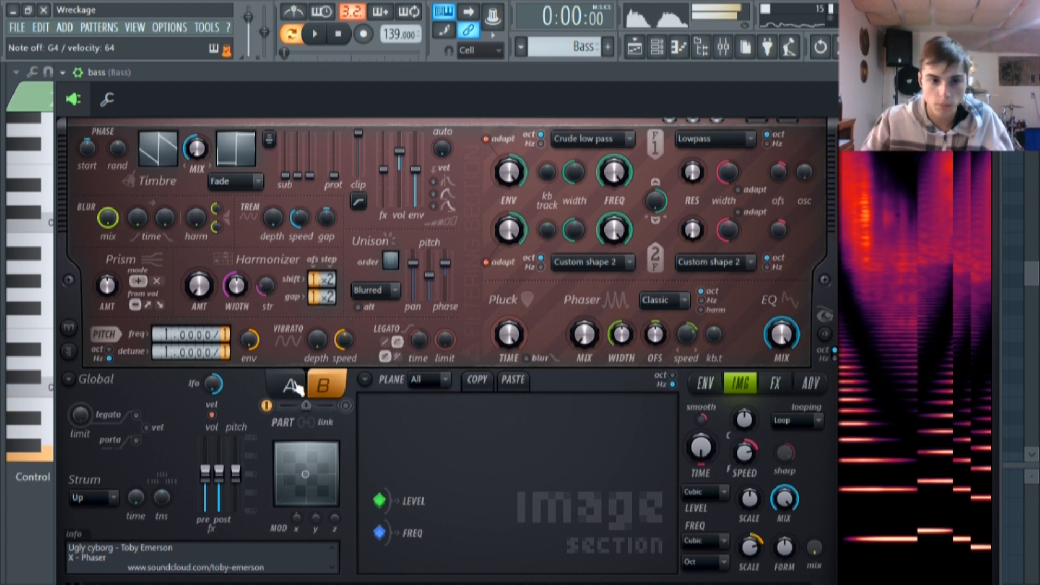
left_click(291, 386)
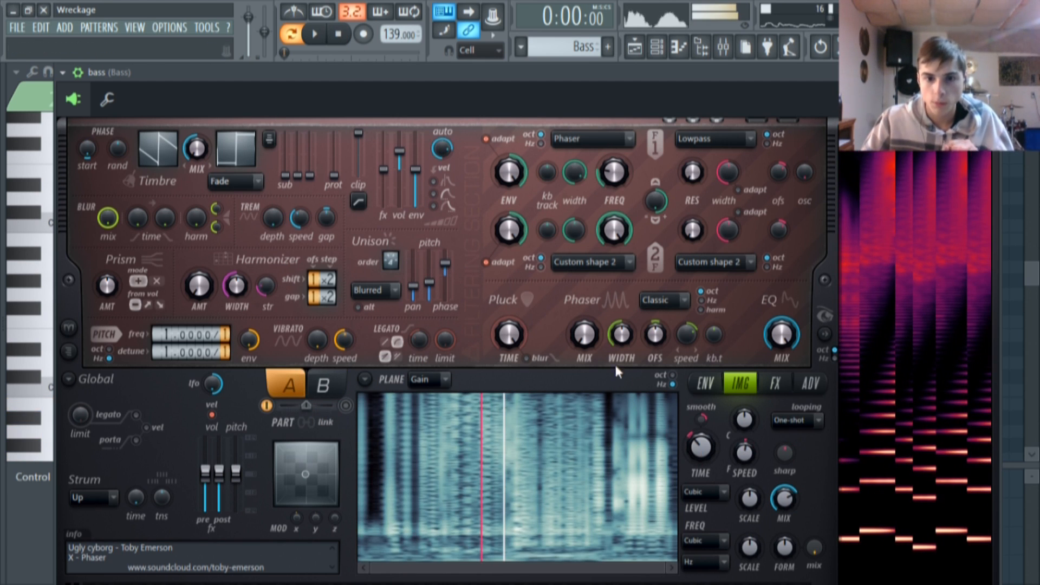
left_click_drag(585, 334, 585, 379)
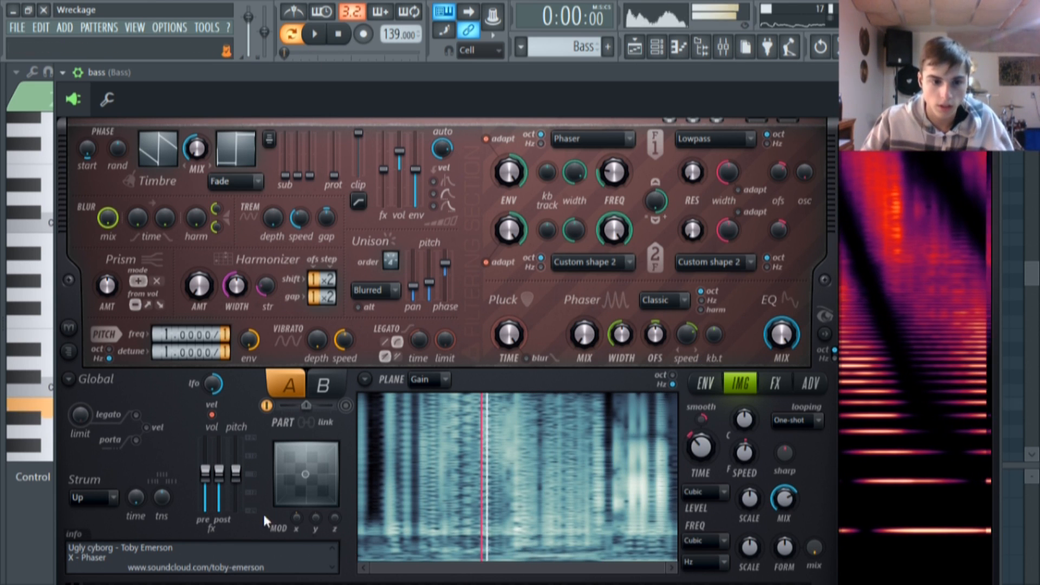
- Examine part A's Modulation X mapping for Filter 1 frequency over its full range
left_click(705, 383)
left_click(412, 380)
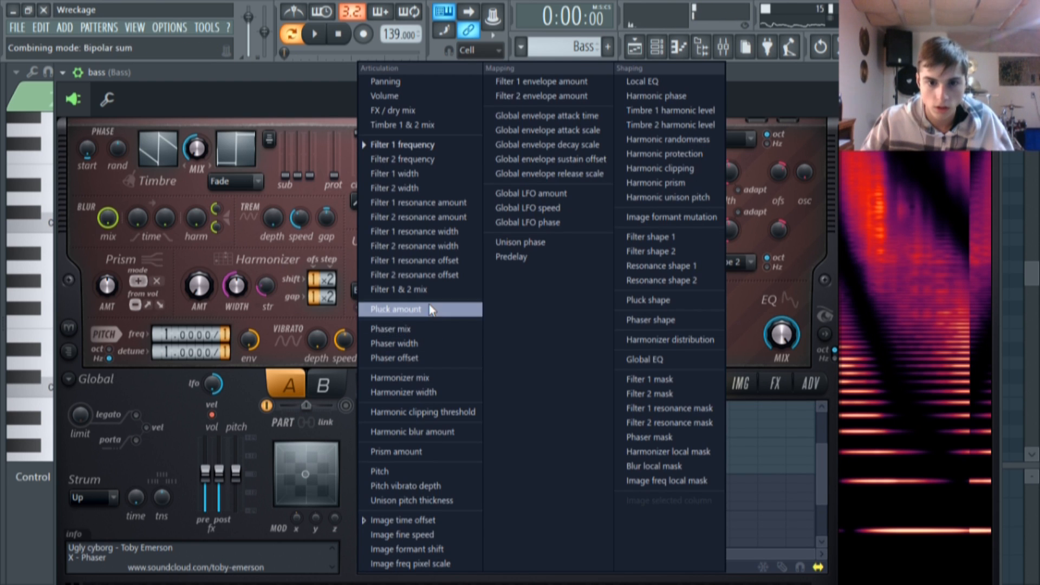
left_click(392, 144)
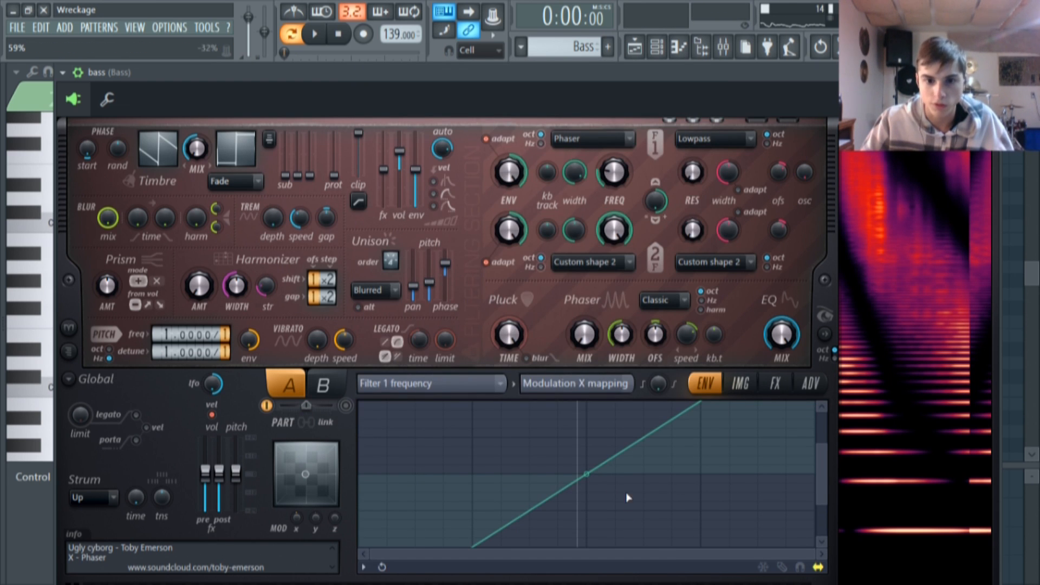
left_click_drag(821, 442, 813, 253)
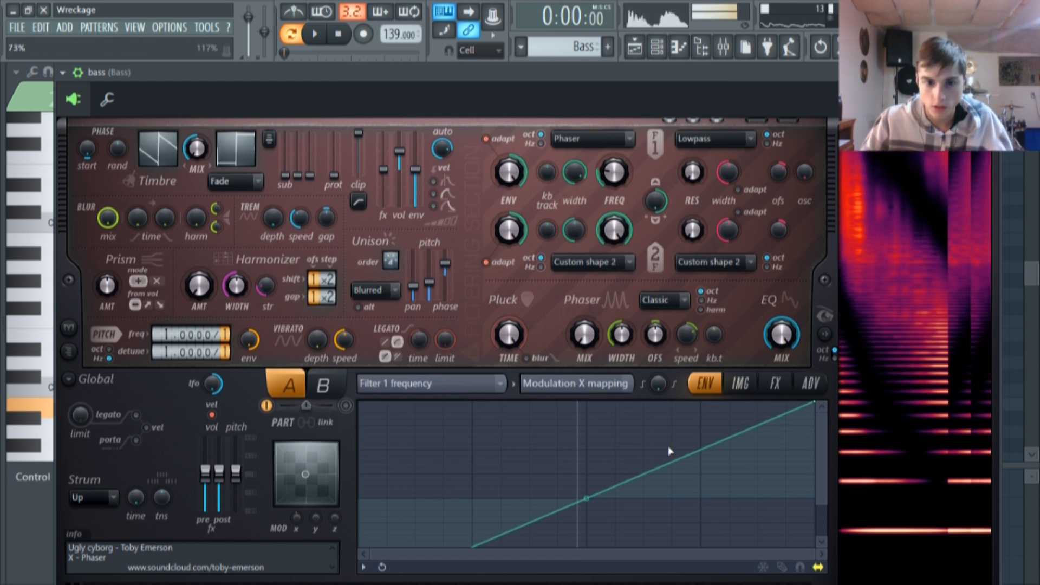
left_click_drag(821, 457, 819, 512)
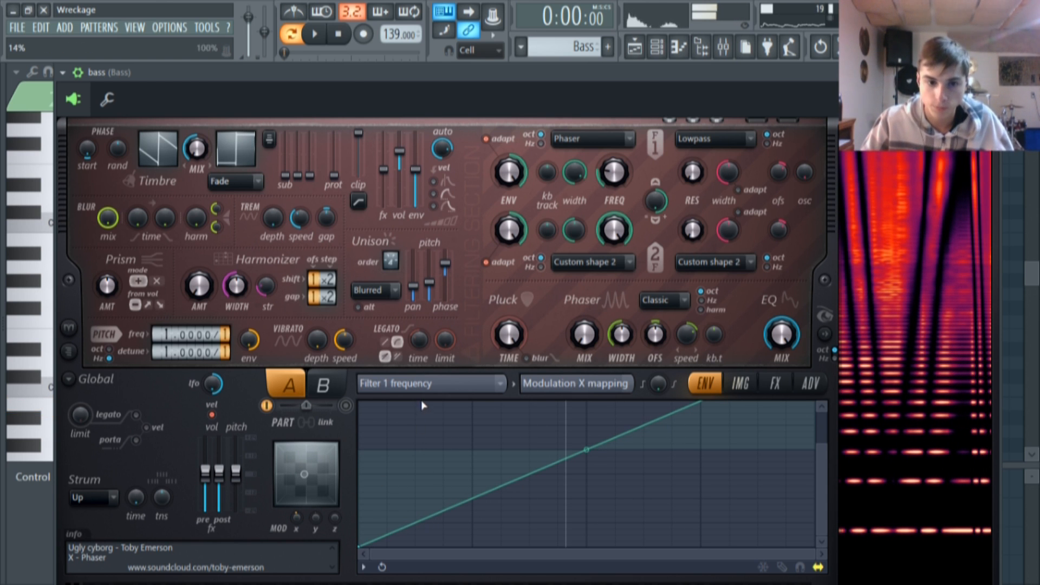
- View the Phaser shape curve and return to the Filter 1 frequency envelope
left_click(422, 383)
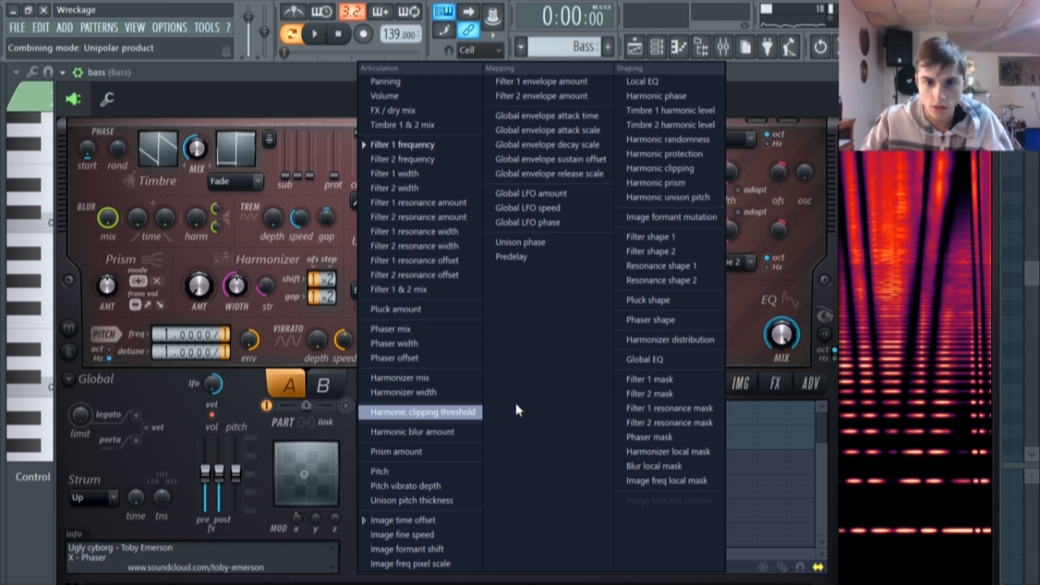
left_click(648, 323)
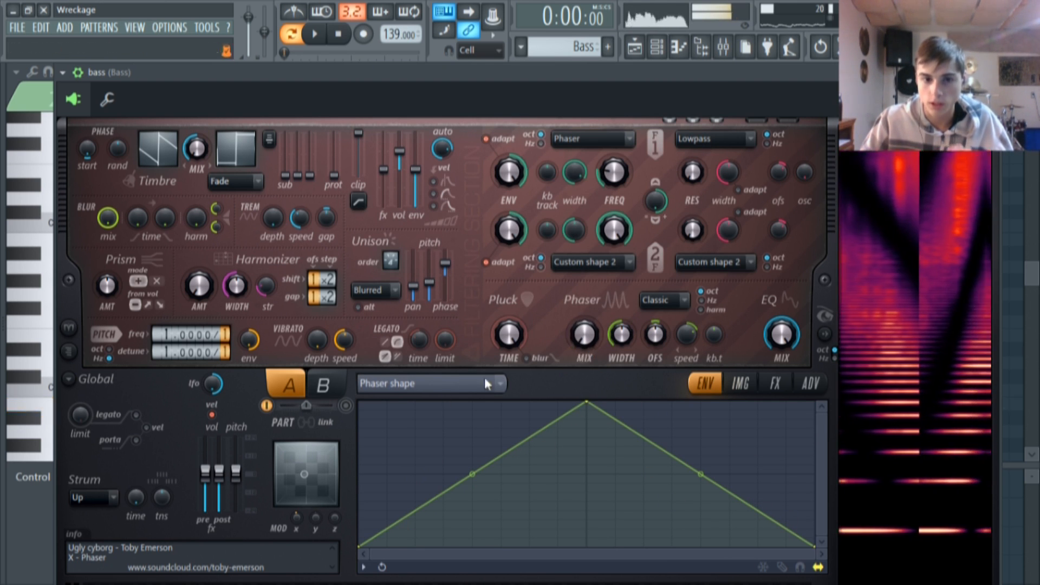
left_click(433, 383)
left_click(424, 144)
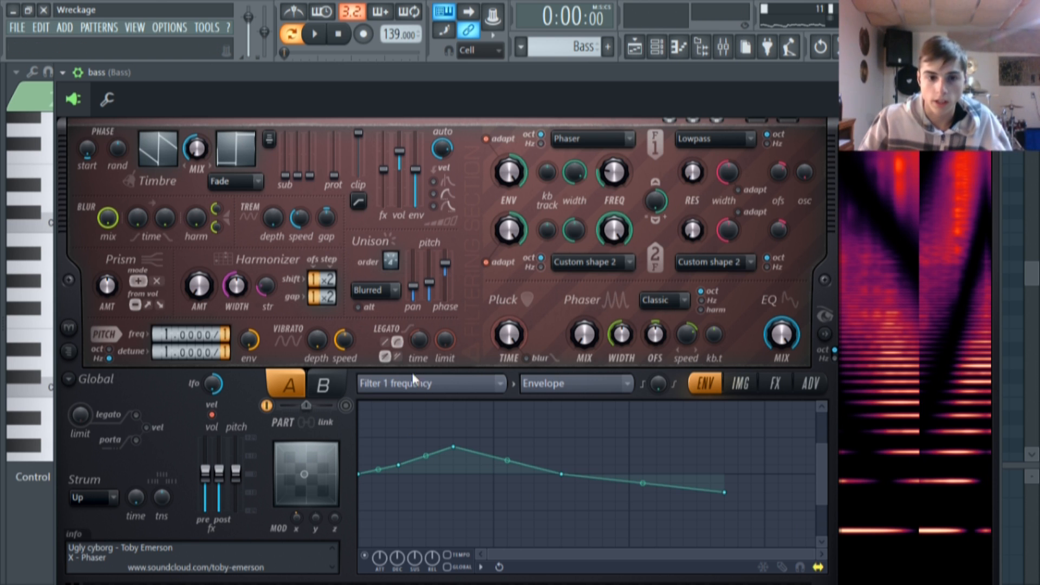
- Demonstrate the effect of Modulation X on the bass by sweeping it while playing notes, and recentre it
mouse_move(296, 517)
left_mouse_down()
mouse_move(296, 501)
mouse_move(296, 512)
left_mouse_up()
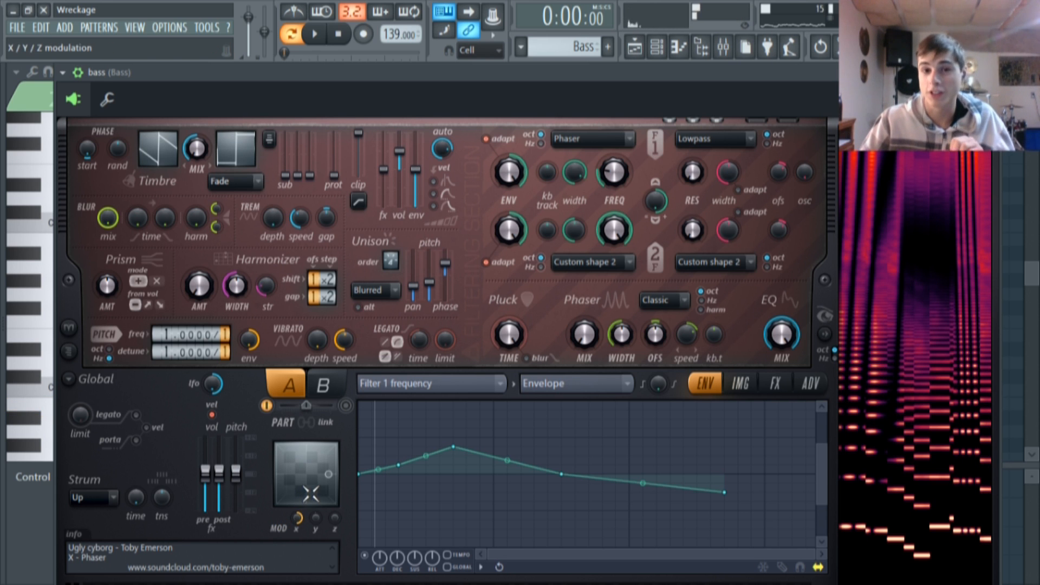
mouse_move(296, 517)
left_mouse_down()
mouse_move(297, 528)
mouse_move(297, 512)
left_mouse_up()
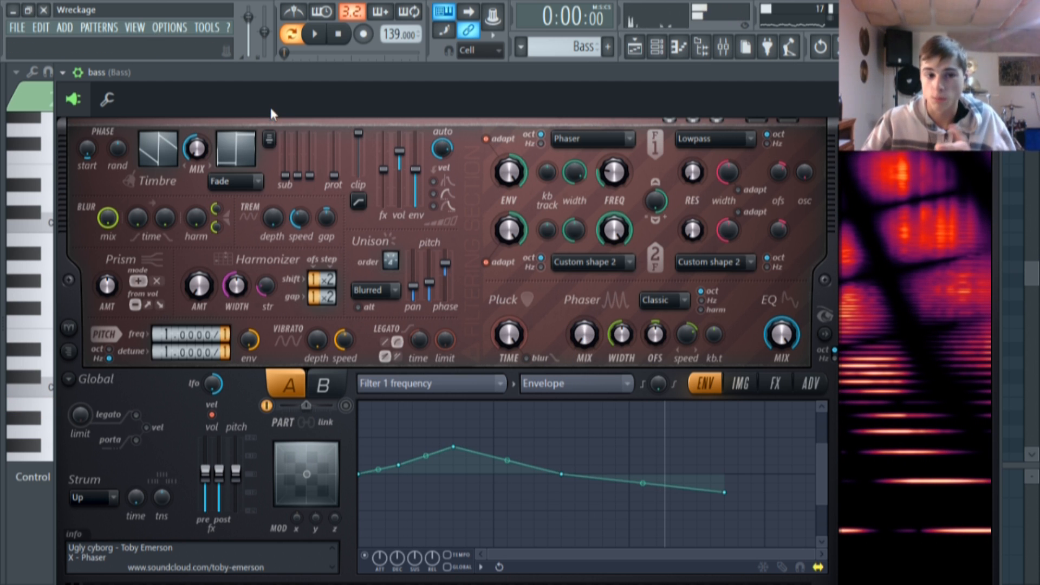
left_click_drag(432, 71, 423, 58)
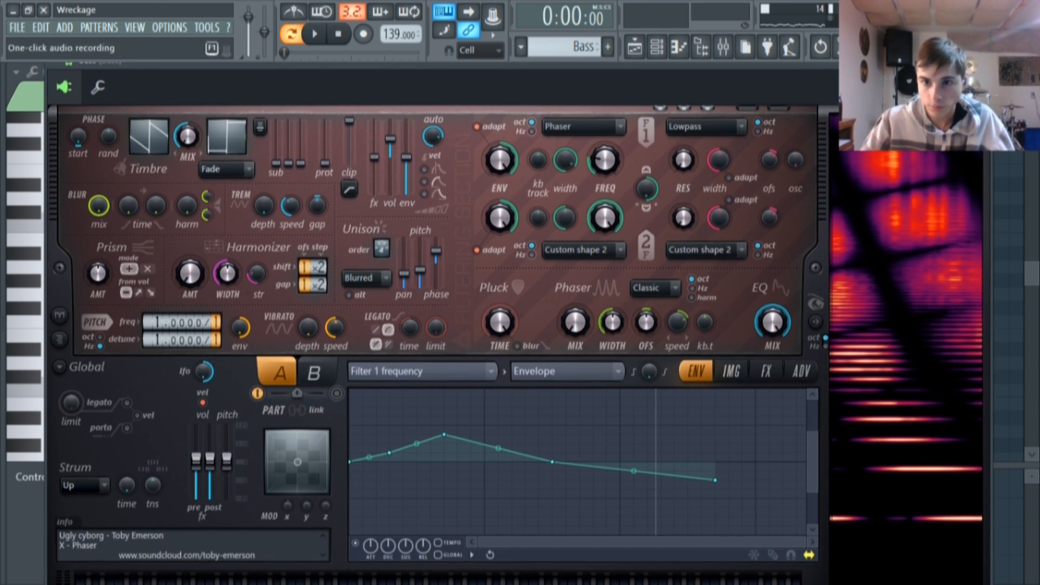
- Open Vocodex, Fruity Reeverb 2 and Fruity parametric EQ 2 on mixer track 21 (Bass) to inspect their settings
left_click(737, 47)
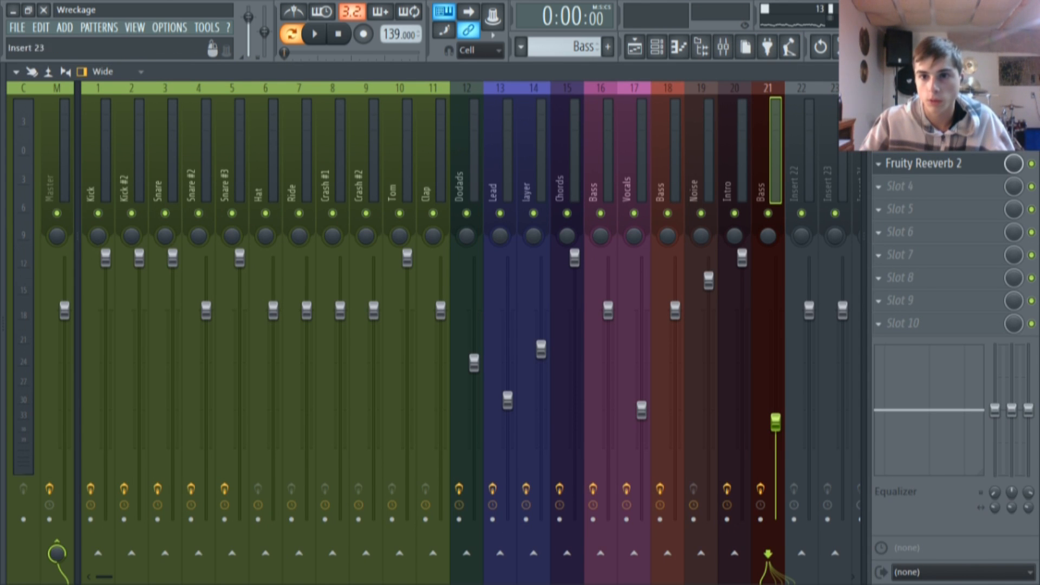
left_click(921, 140)
left_click(921, 118)
left_click_drag(472, 140, 515, 110)
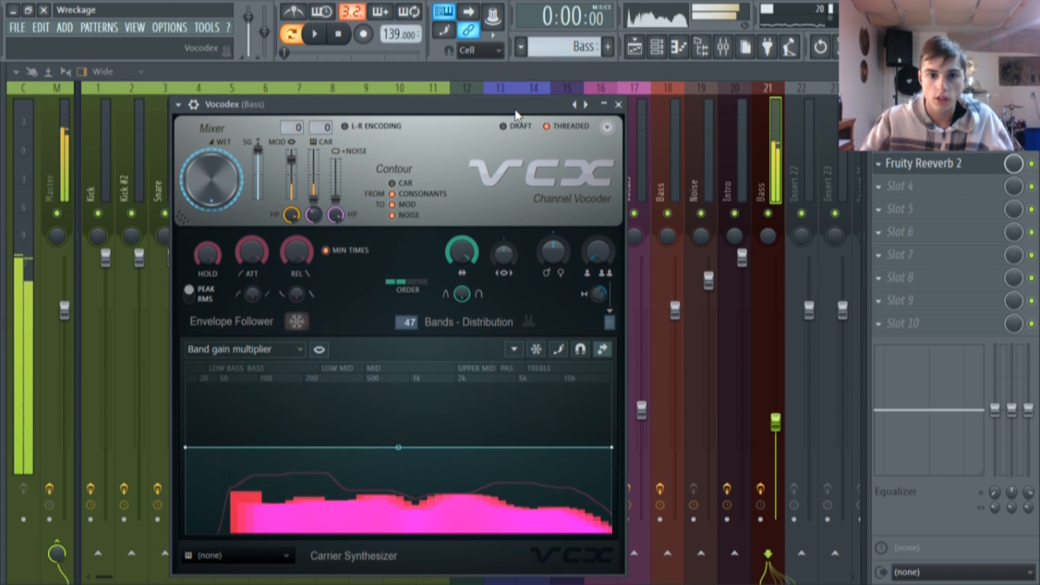
left_click(924, 163)
left_click(921, 141)
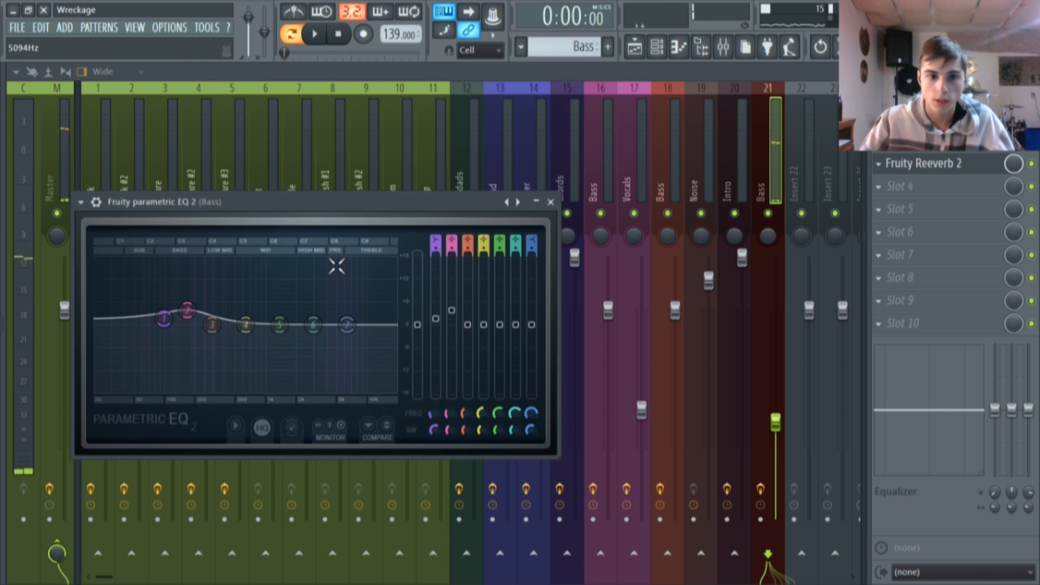
- Slightly cut band 7 and shift band 3 slightly higher in frequency in the Bass track's Fruity parametric EQ 2
left_click_drag(337, 209, 379, 167)
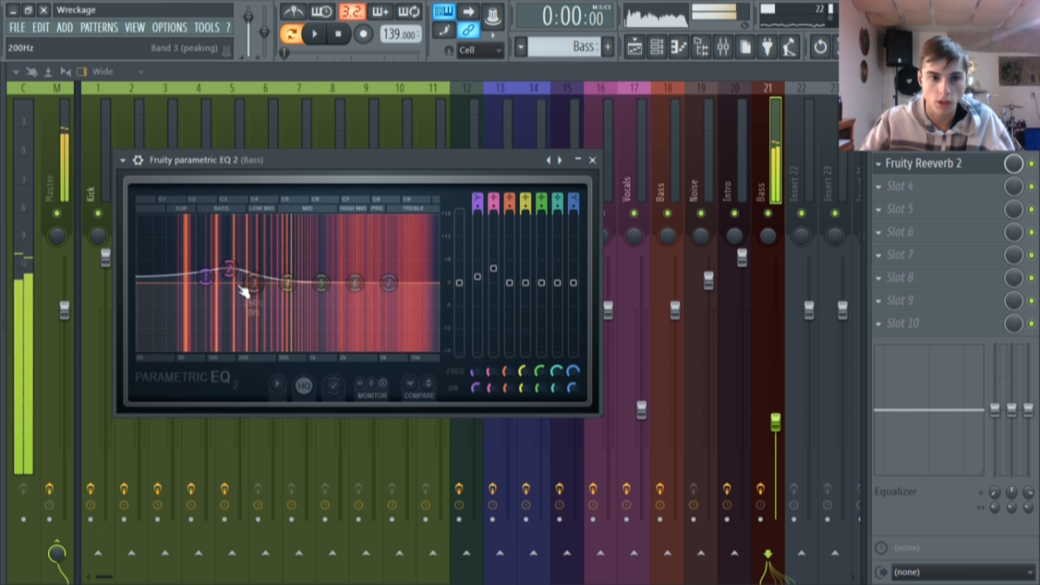
mouse_move(408, 294)
left_mouse_down()
mouse_move(401, 254)
mouse_move(388, 267)
mouse_move(353, 248)
mouse_move(395, 283)
left_mouse_up()
mouse_move(254, 281)
left_mouse_down()
mouse_move(245, 235)
mouse_move(249, 273)
mouse_move(262, 283)
left_mouse_up()
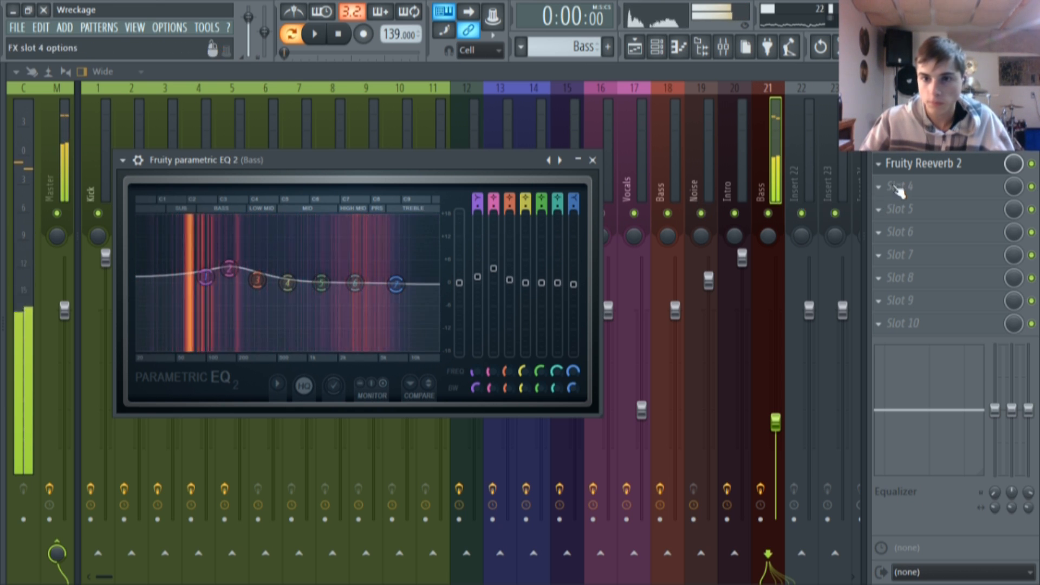
- Open the Bass mixer track's Fruity Reeverb 2 to inspect its reverb settings
left_click(902, 186)
left_click(744, 71)
left_click(904, 185)
left_click(656, 69)
left_click(925, 168)
left_click(925, 168)
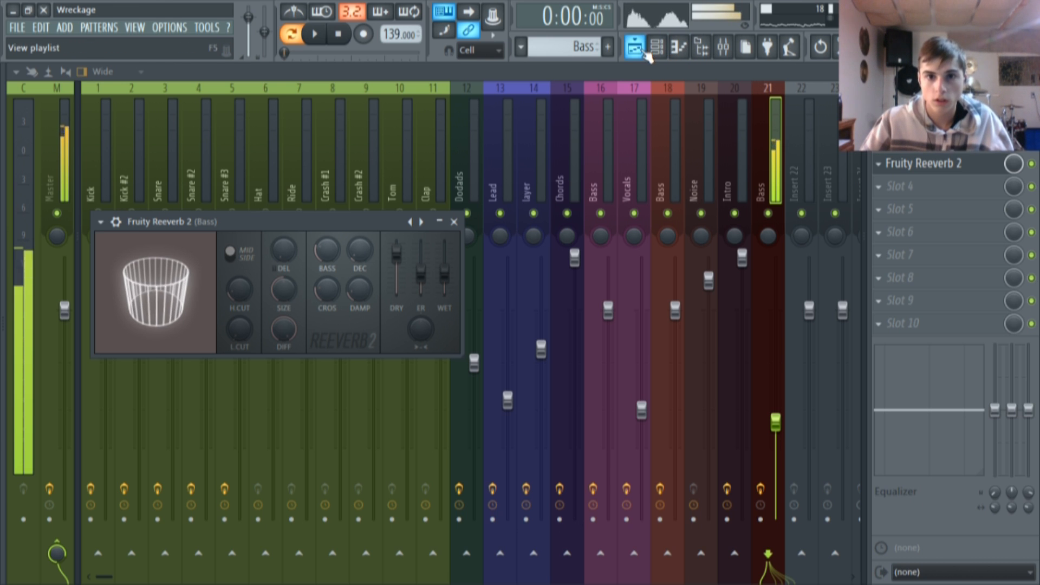
- Open the bass notes in the piano roll and play them from just before bar 3
left_click(661, 53)
double_click(458, 372)
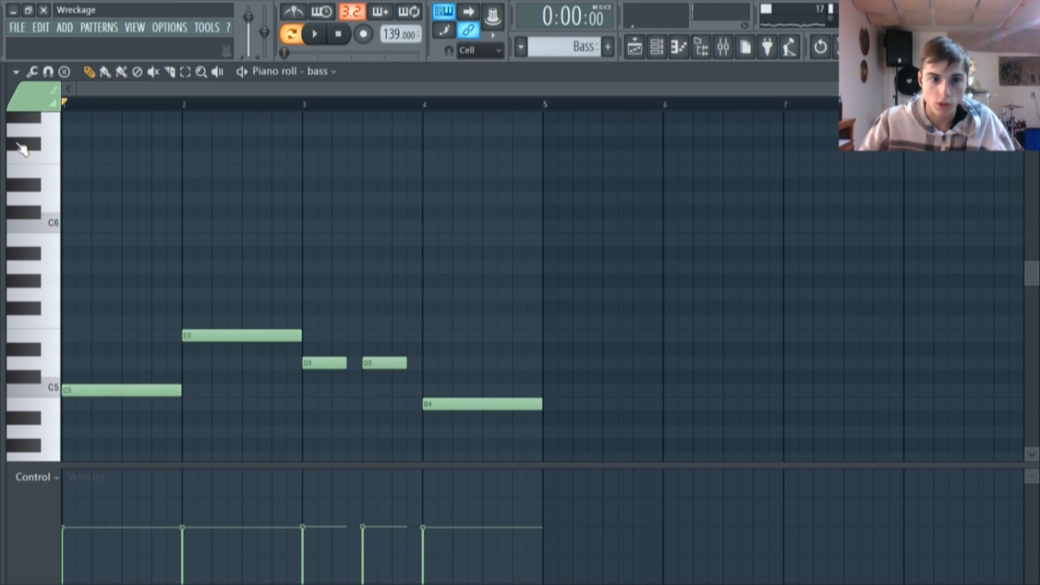
left_click(287, 103)
key("space")
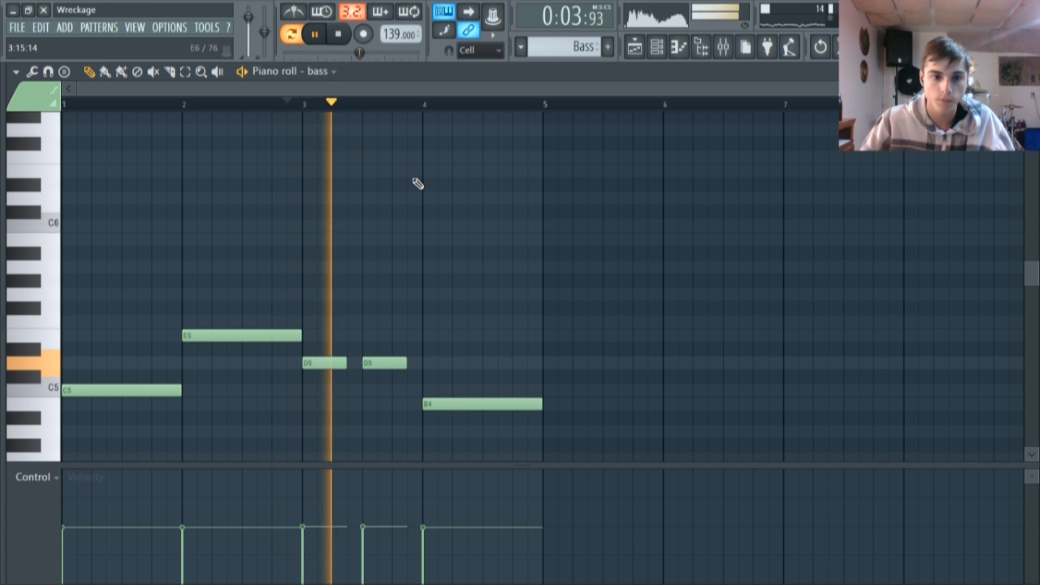
key("space")
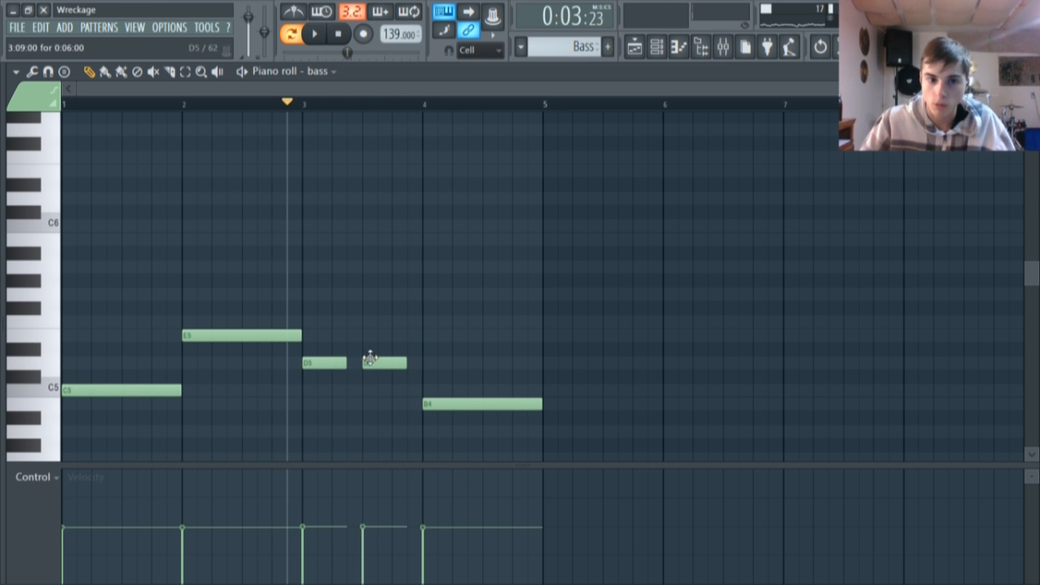
- Open the bass synth and view its distortion, chorus, delay, reverb and compression settings
left_click(668, 48)
left_click(352, 546)
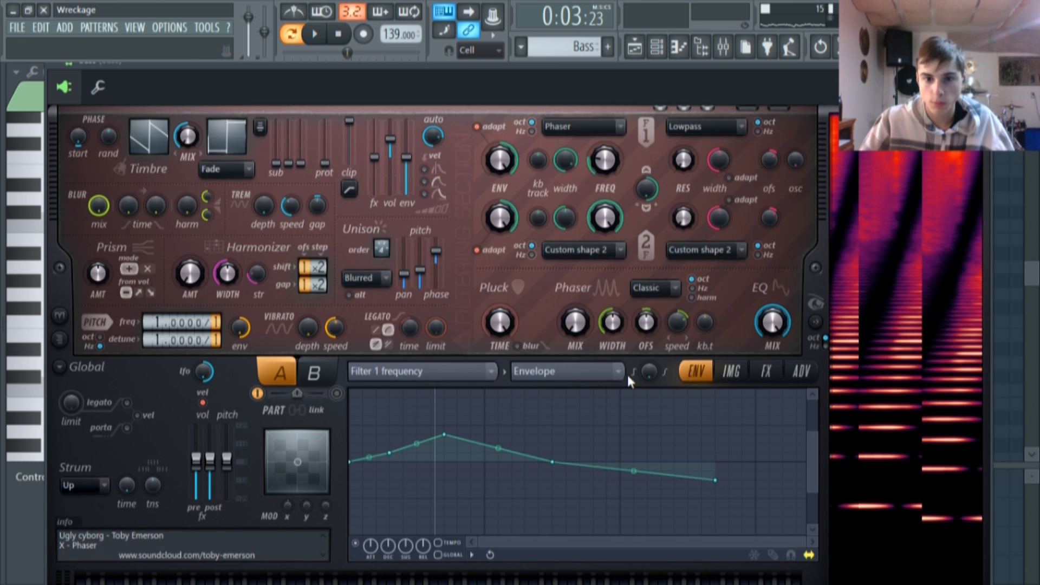
left_click(764, 376)
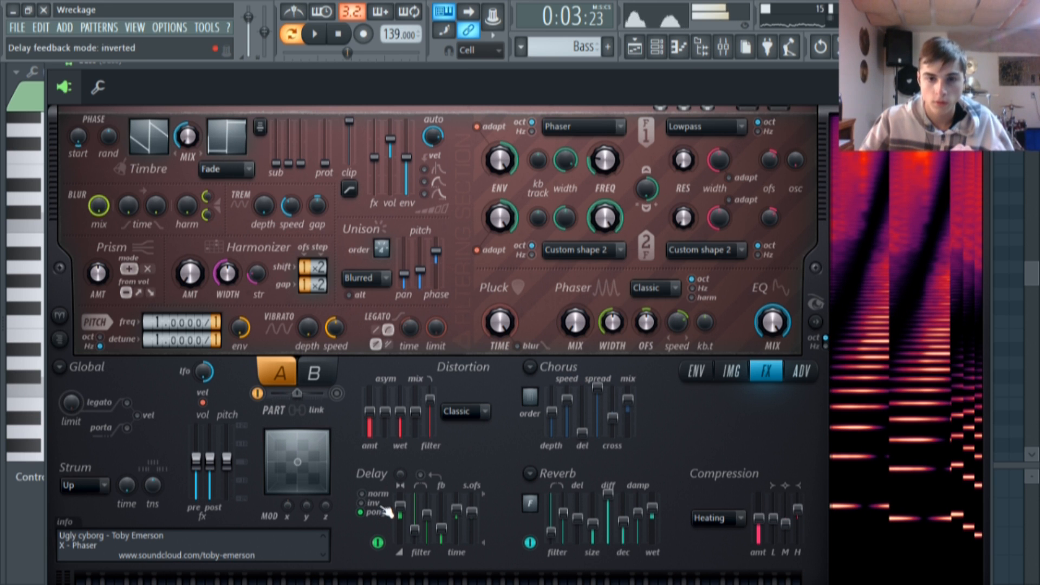
- Examine the playlist tracks from the Verse at bar 57 through the DownfALL and Rise sections
left_click(652, 47)
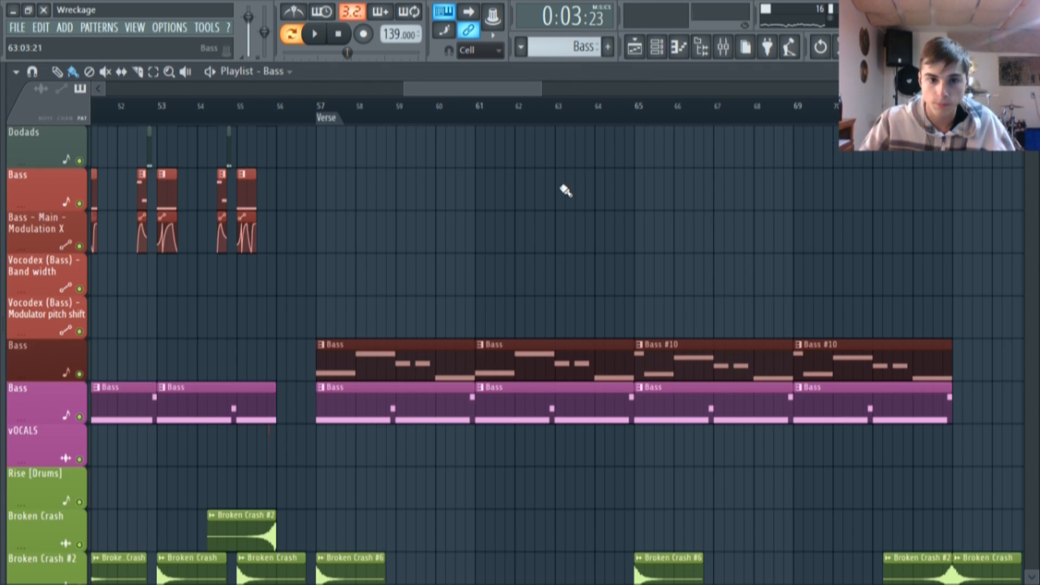
scroll(494, 242, "down", 8)
left_click_drag(478, 88, 493, 84)
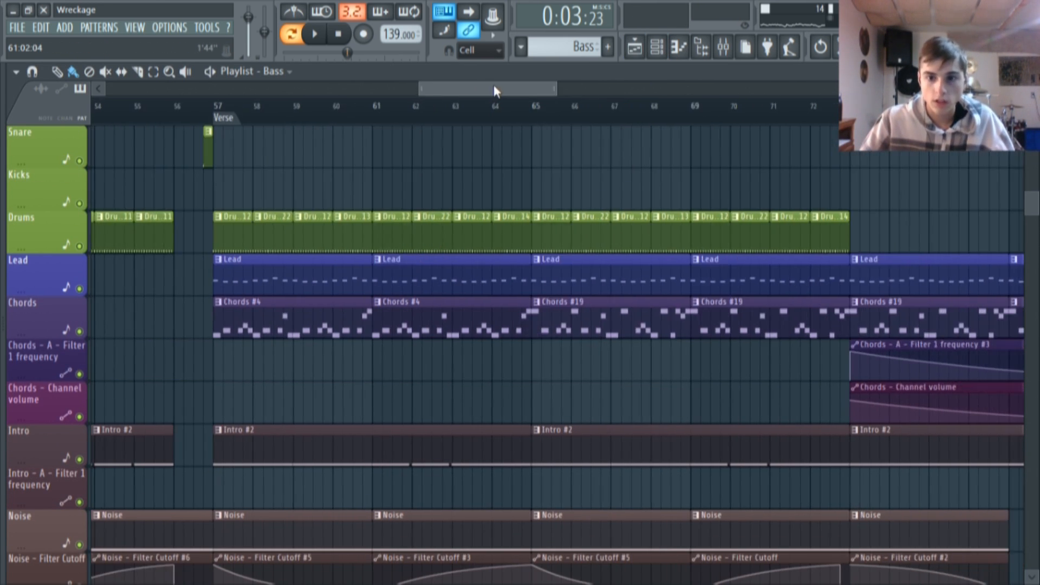
scroll(439, 376, "down", 5)
scroll(537, 325, "up", 13)
scroll(538, 323, "up", 7)
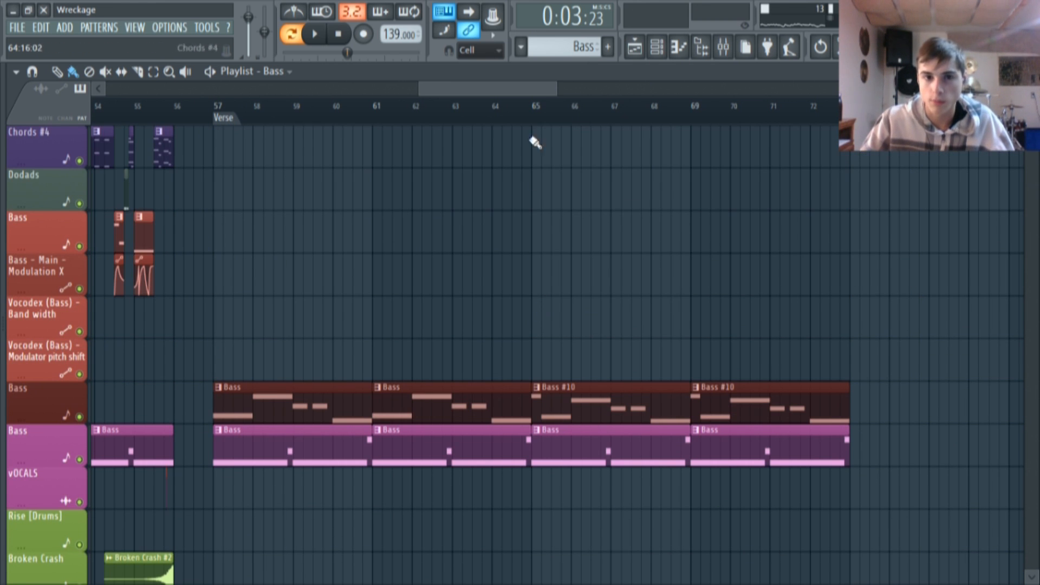
left_click_drag(529, 86, 585, 91)
scroll(552, 185, "down", 2)
scroll(553, 189, "up", 15)
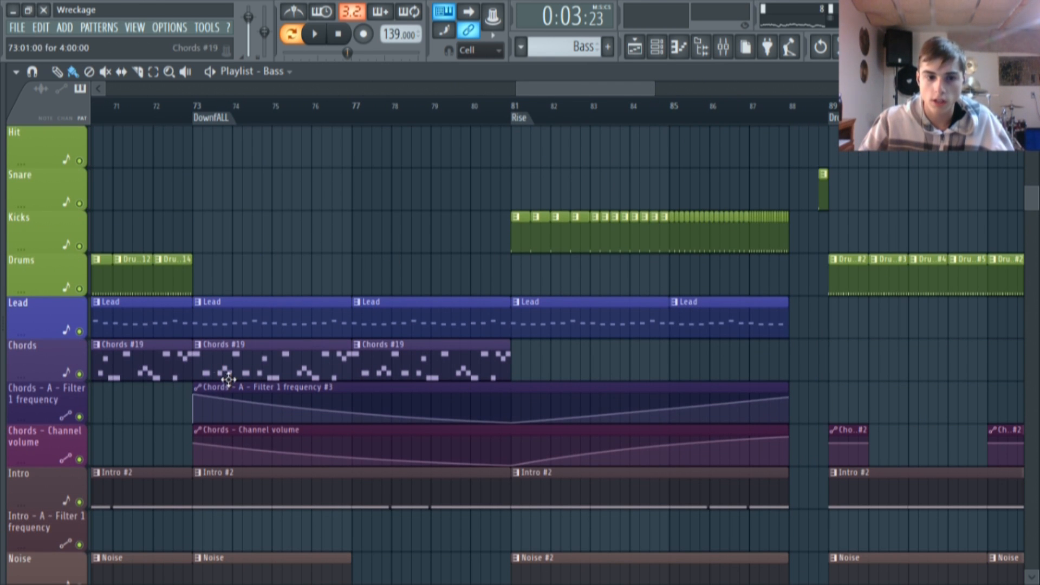
- Play the DownfALL section from bar 73 with its filter and volume automation active
left_click(199, 108)
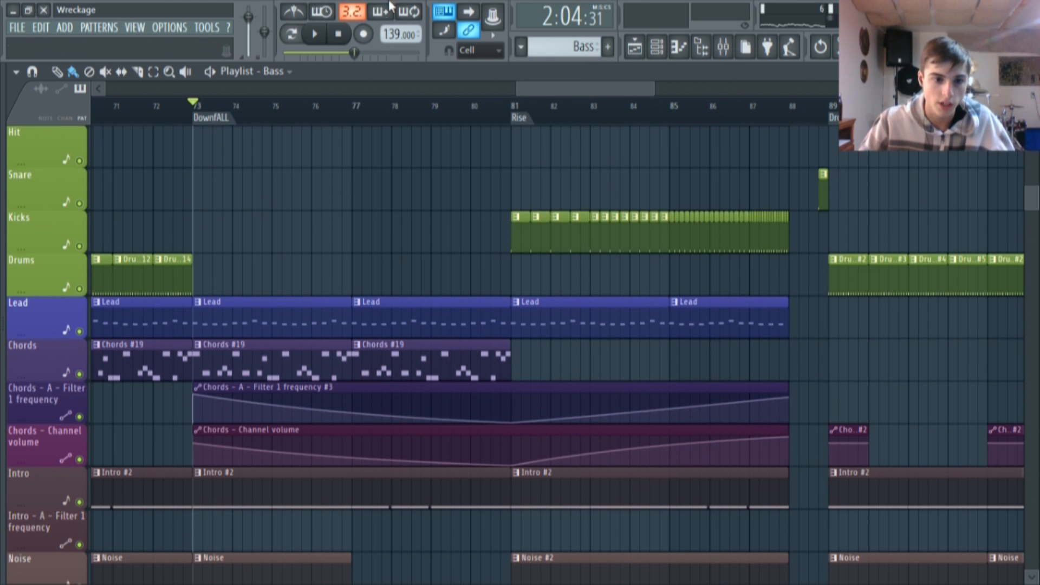
left_click(316, 34)
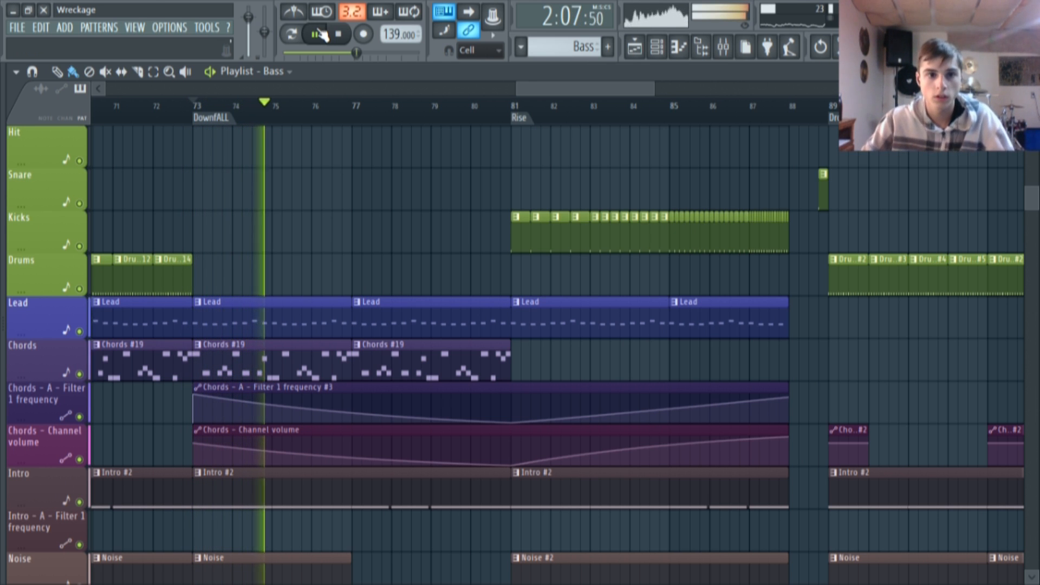
left_click(319, 34)
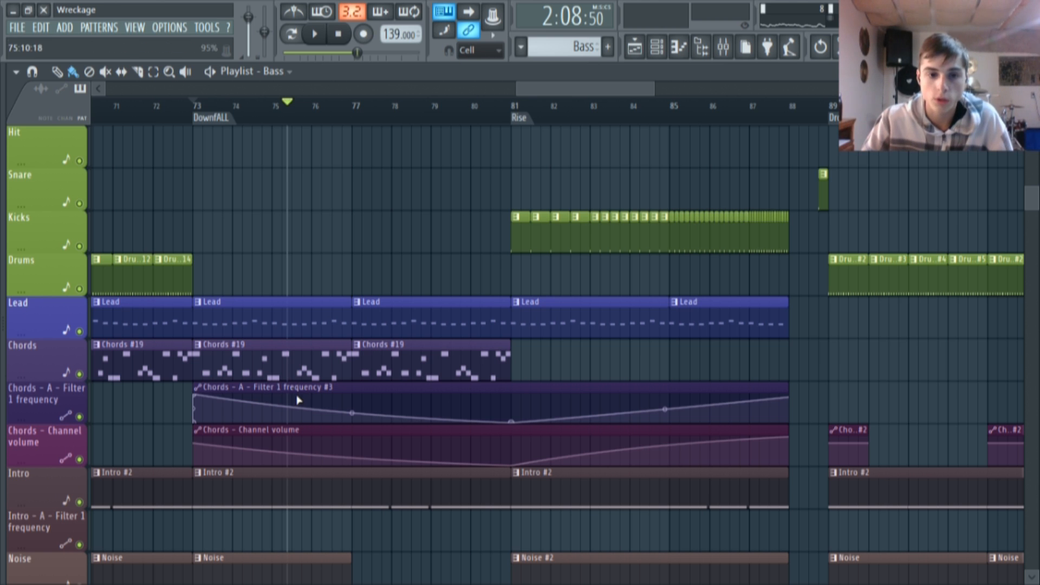
- Mute the Chords - Channel volume automation track and play the DownfALL section from bar 73 without it
left_click(80, 460, "ctrl")
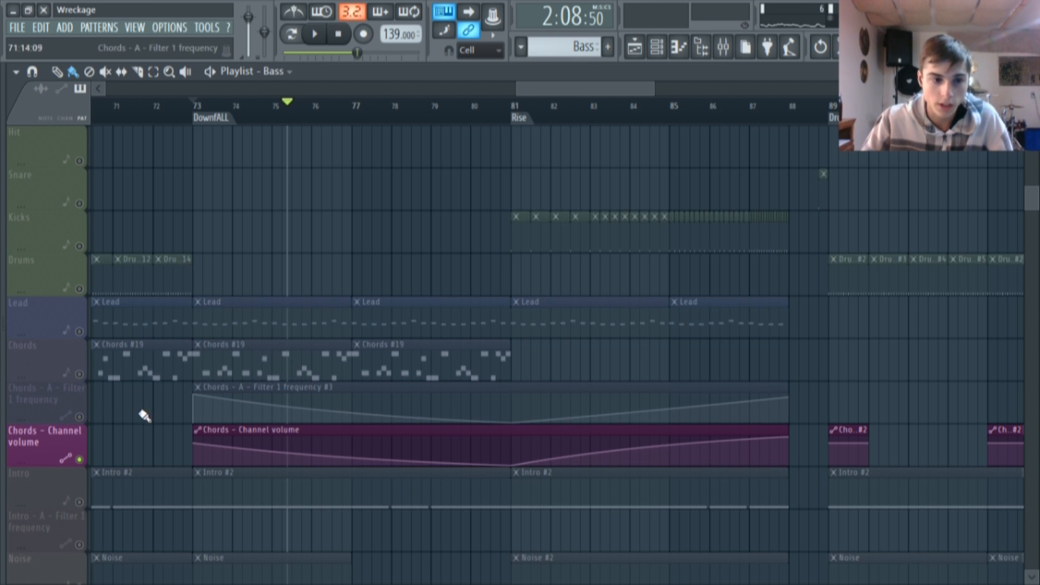
left_click(79, 460, "ctrl")
left_click(80, 460)
left_click(195, 106)
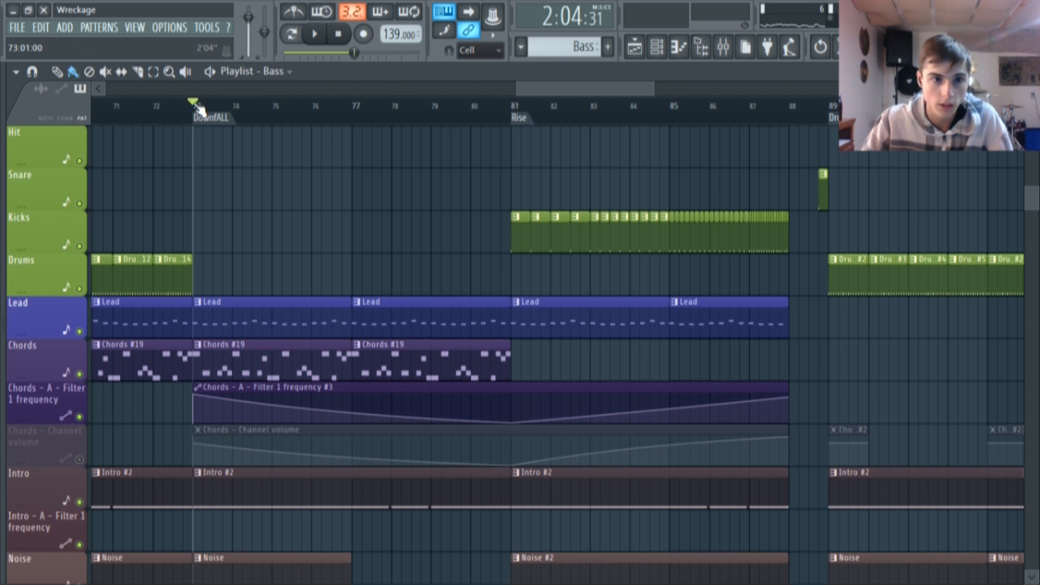
left_click(316, 35)
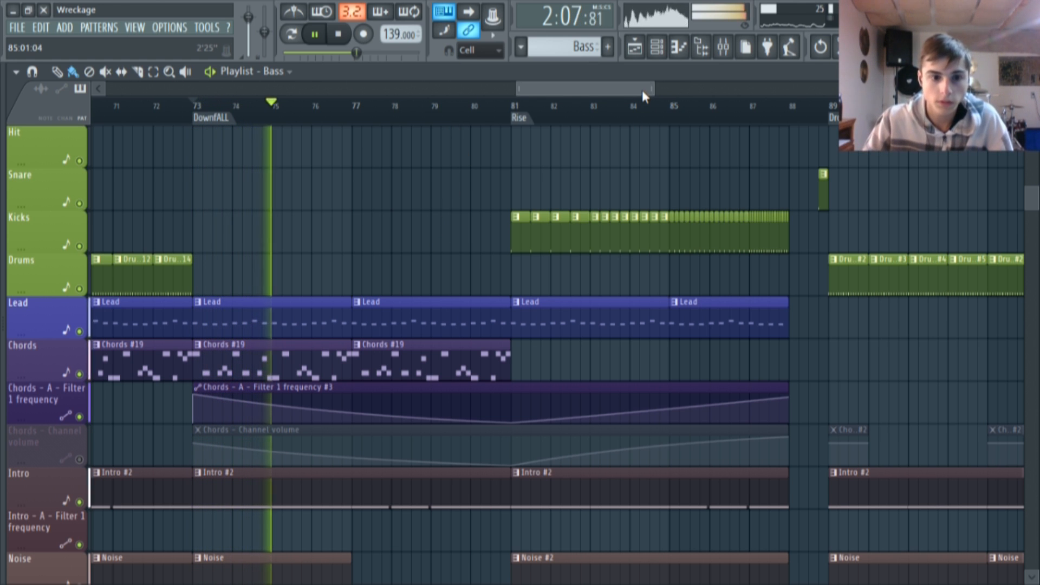
left_click_drag(642, 90, 639, 89)
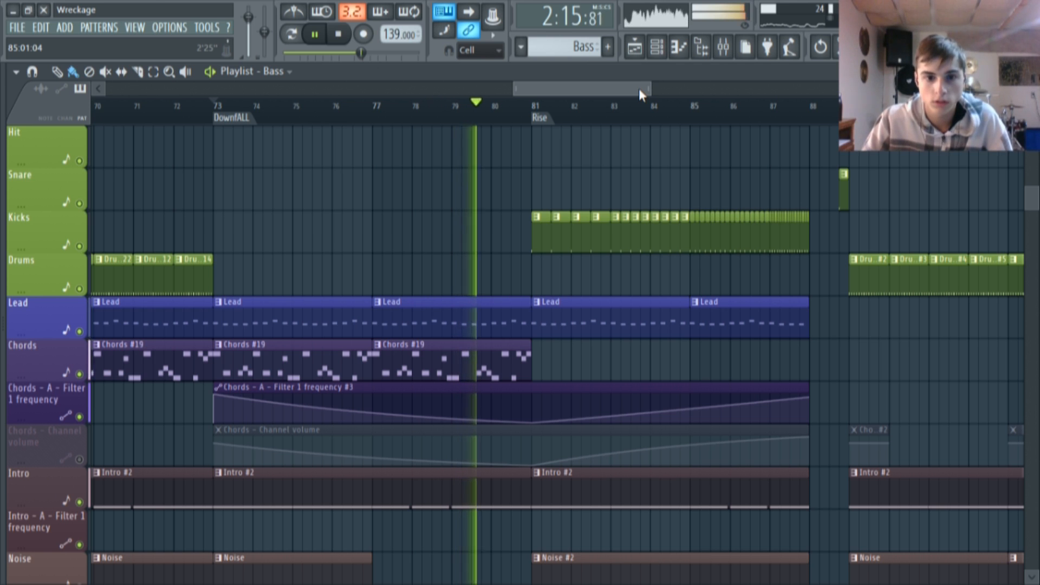
left_click(341, 35)
- Unmute the Chords - Channel volume automation track and replay the DownfALL section for comparison
left_click(80, 459)
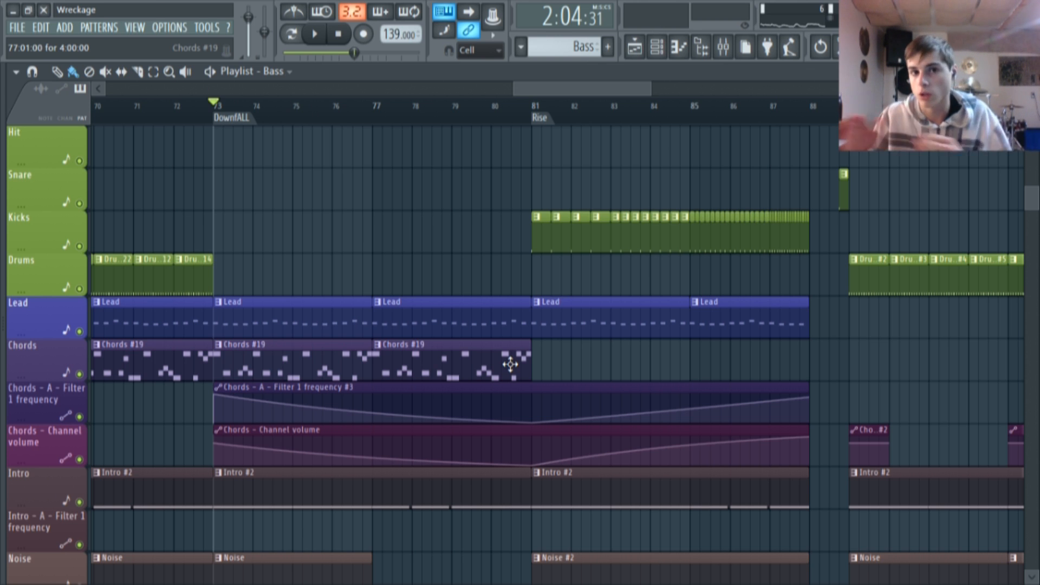
key("space")
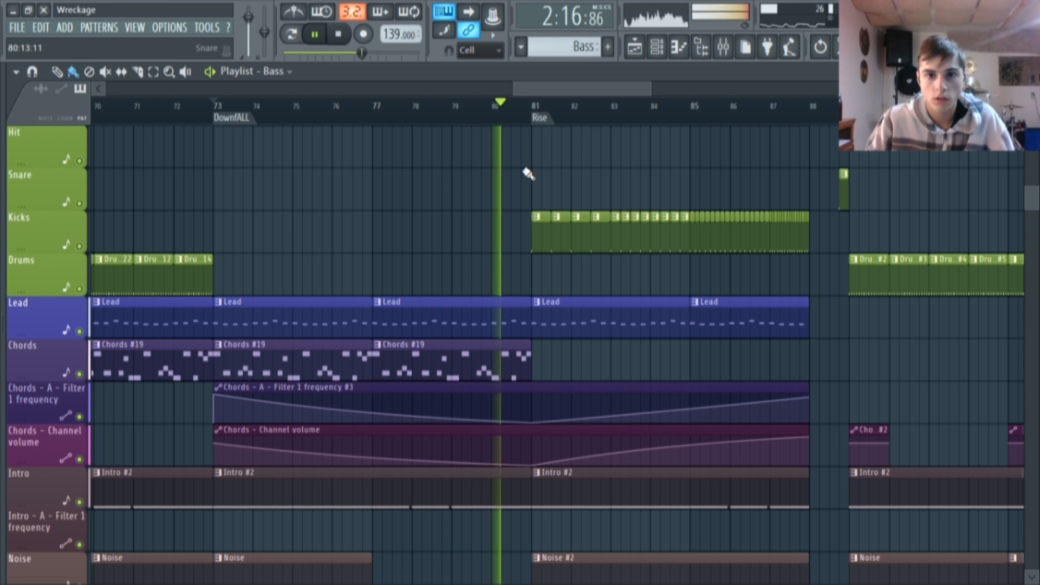
key("space")
- Examine the second Drop's tracks and briefly play it from bar 89
left_click_drag(595, 89, 662, 87)
scroll(555, 296, "down", 10)
scroll(478, 160, "up", 4)
left_click(415, 107)
left_click(314, 34)
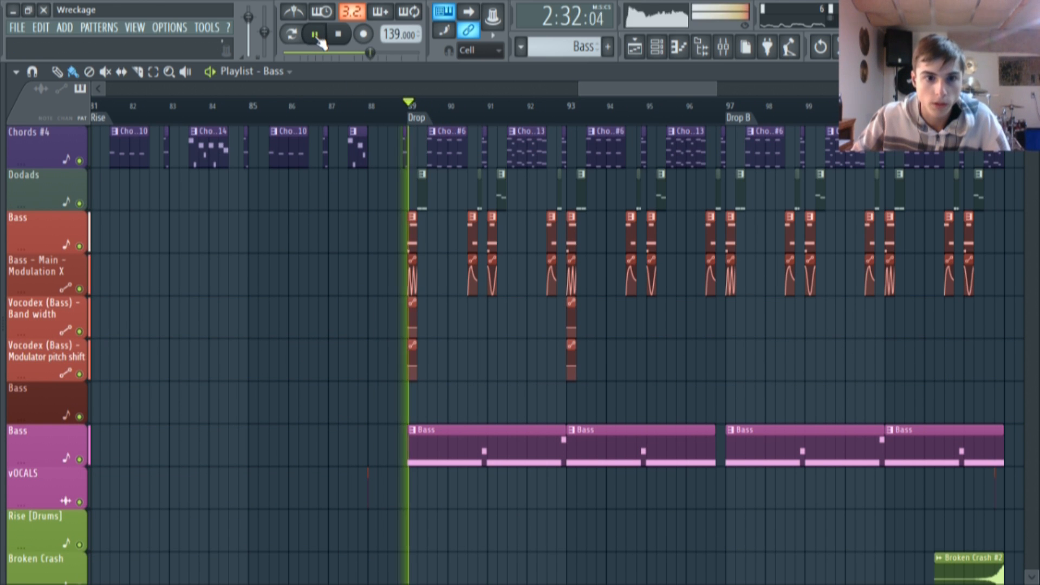
left_click(315, 34)
- Examine the tracks of the final Verse from bar 105 up to the Outro
left_click_drag(618, 89, 794, 61)
scroll(302, 222, "down", 10)
scroll(393, 365, "down", 2)
scroll(447, 224, "up", 10)
scroll(416, 260, "up", 8)
scroll(553, 227, "up", 9)
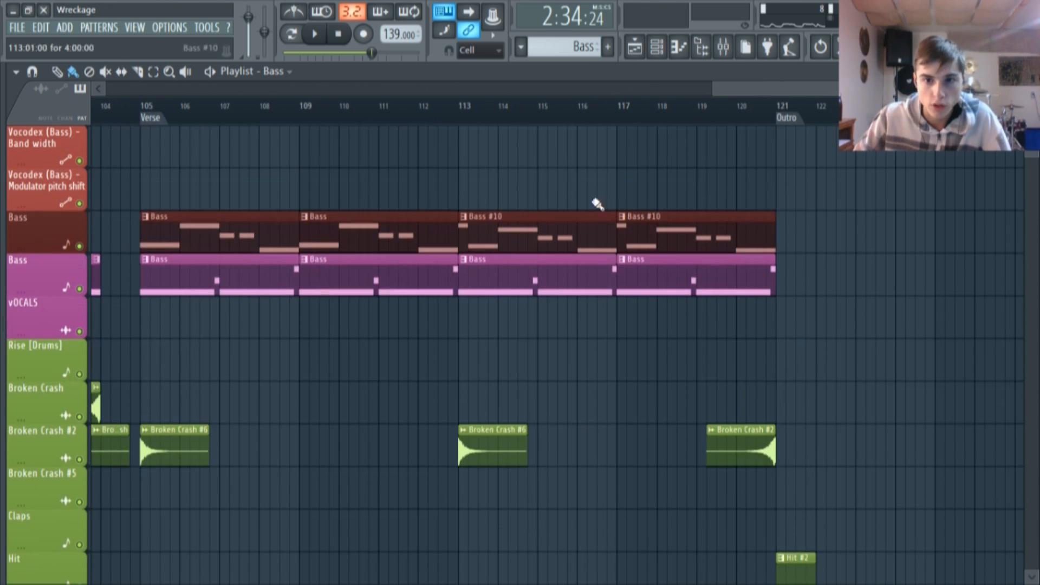
- Display the whole arrangement from the Intro to the Outro and review all of its tracks
left_click_drag(697, 90, 130, 88)
scroll(310, 273, "down", 5)
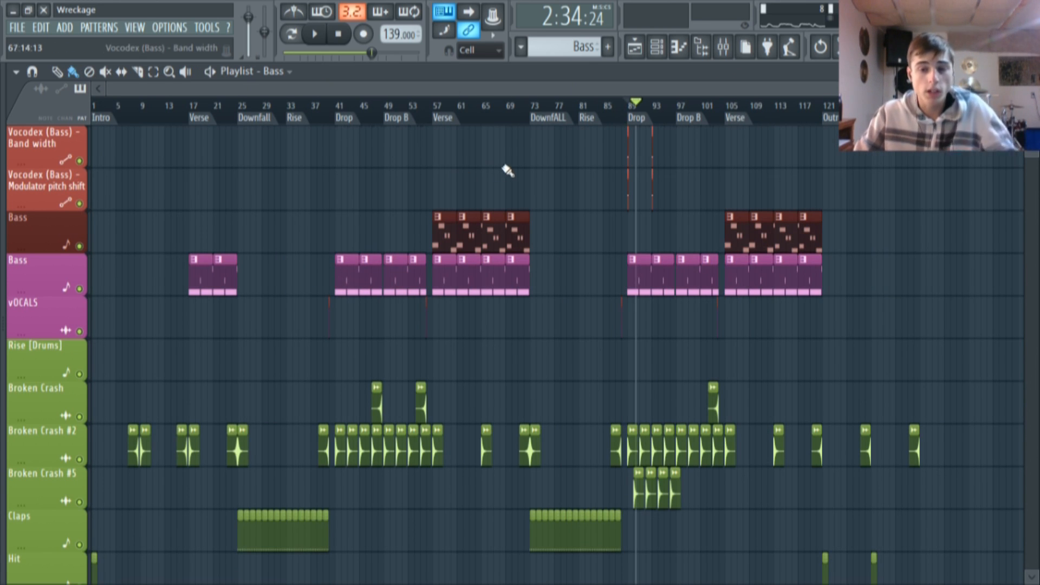
scroll(481, 186, "down", 8)
scroll(485, 192, "up", 17)
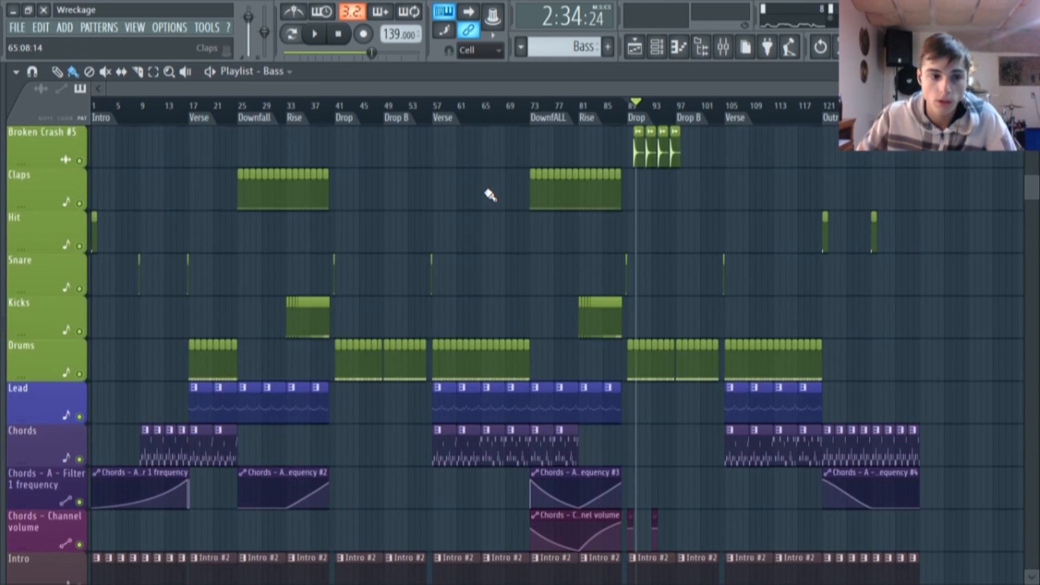
left_click(558, 107)
key("space")
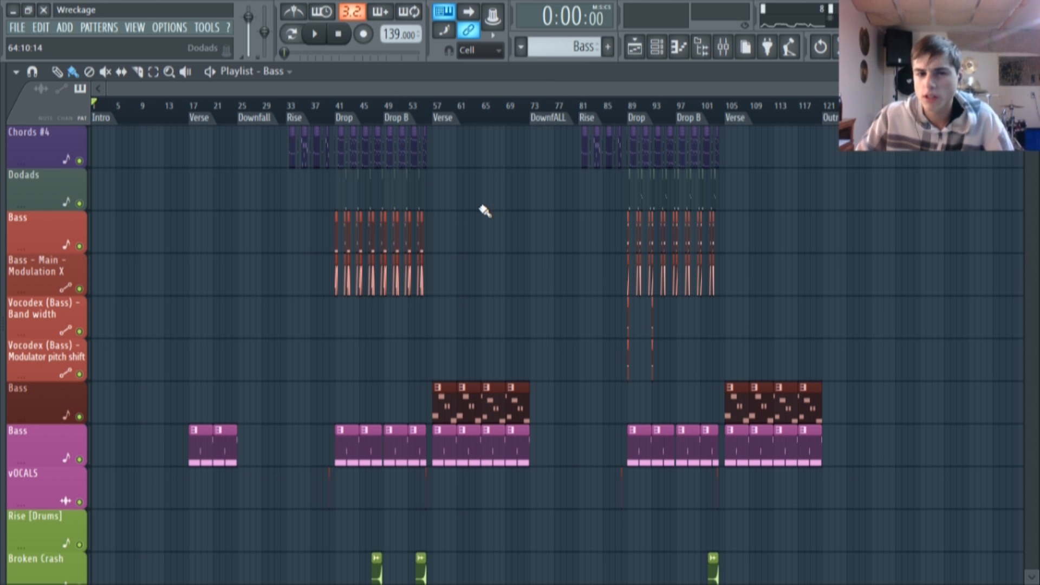
scroll(482, 213, "down", 16)
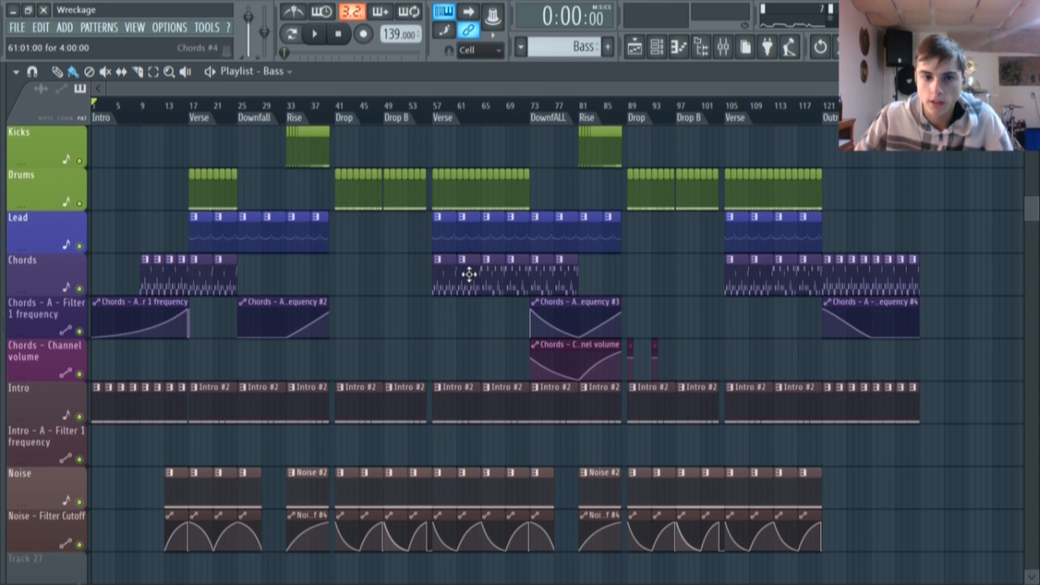
scroll(467, 271, "up", 1)
scroll(510, 260, "up", 12)
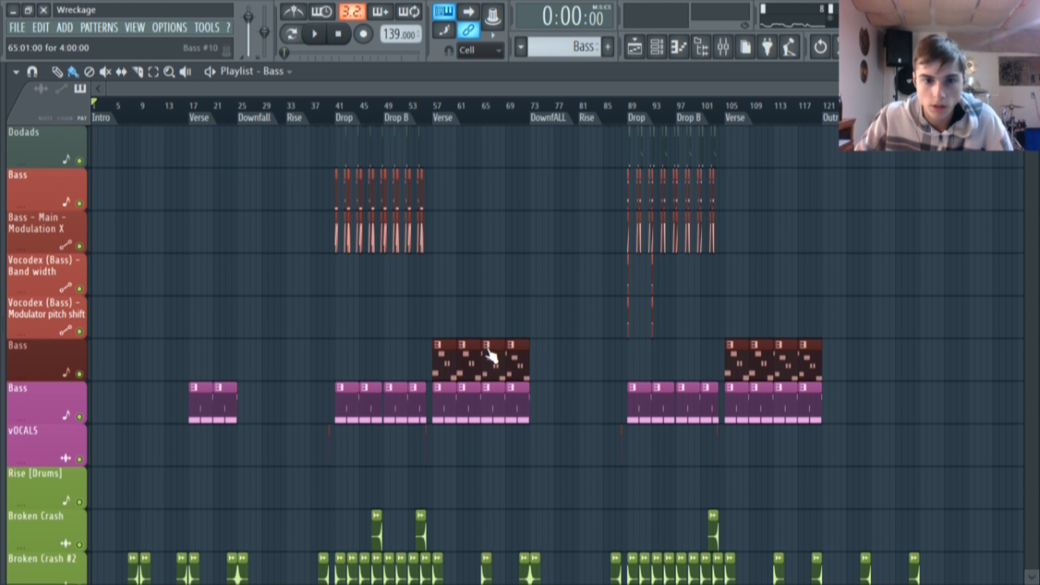
- Inspect the Bass #10 pattern's notes and its synth, and return to the full arrangement in the playlist
double_click(488, 351)
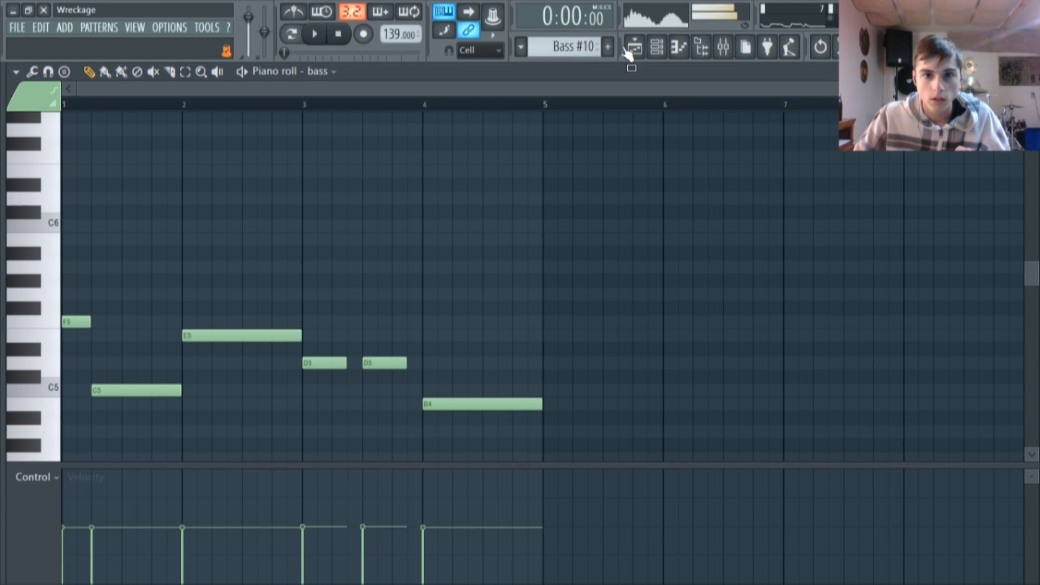
left_click(658, 49)
left_click(362, 548)
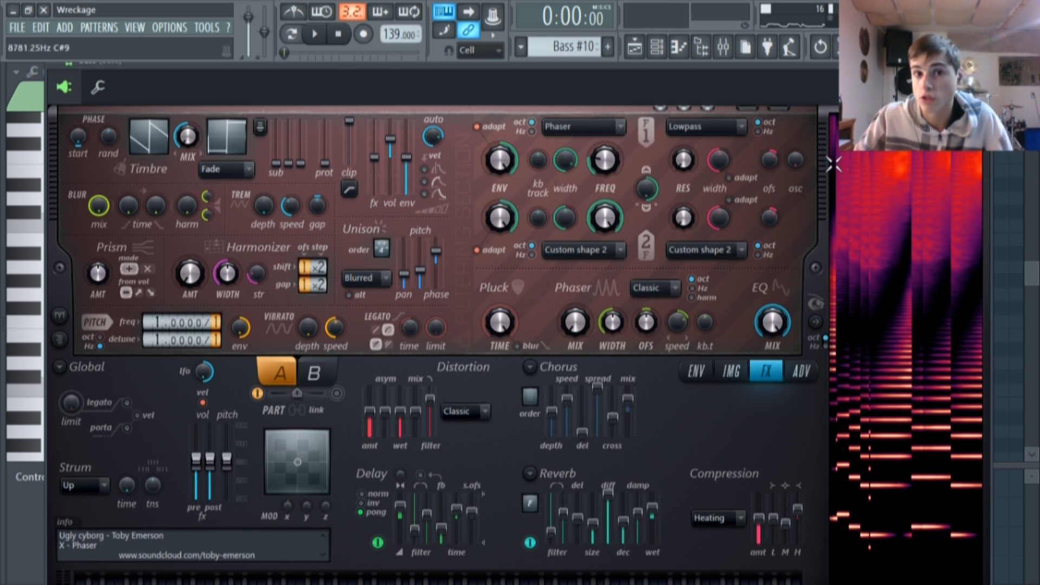
key("Escape")
left_click(635, 48)
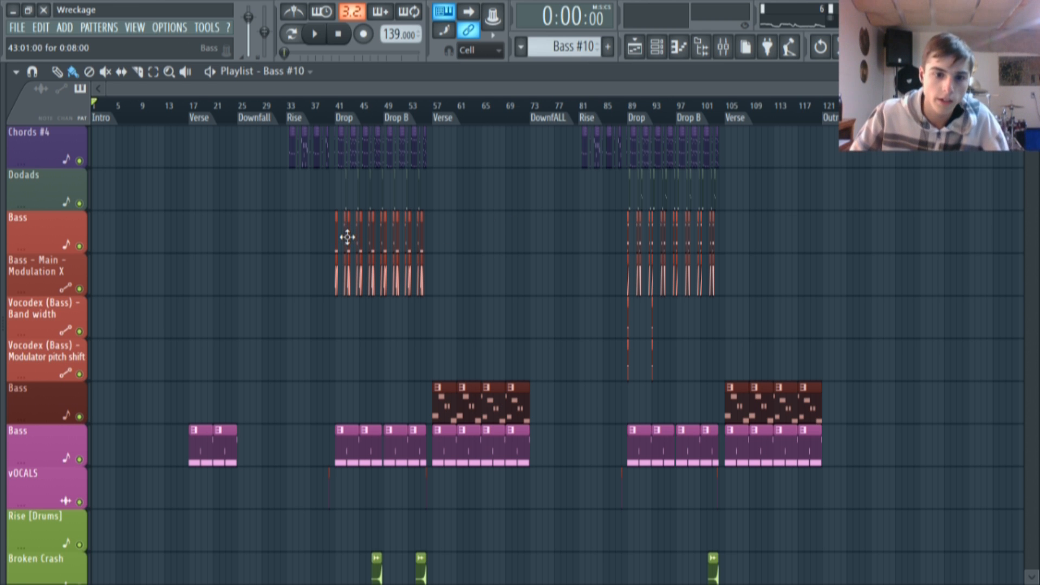
scroll(525, 200, "down", 6)
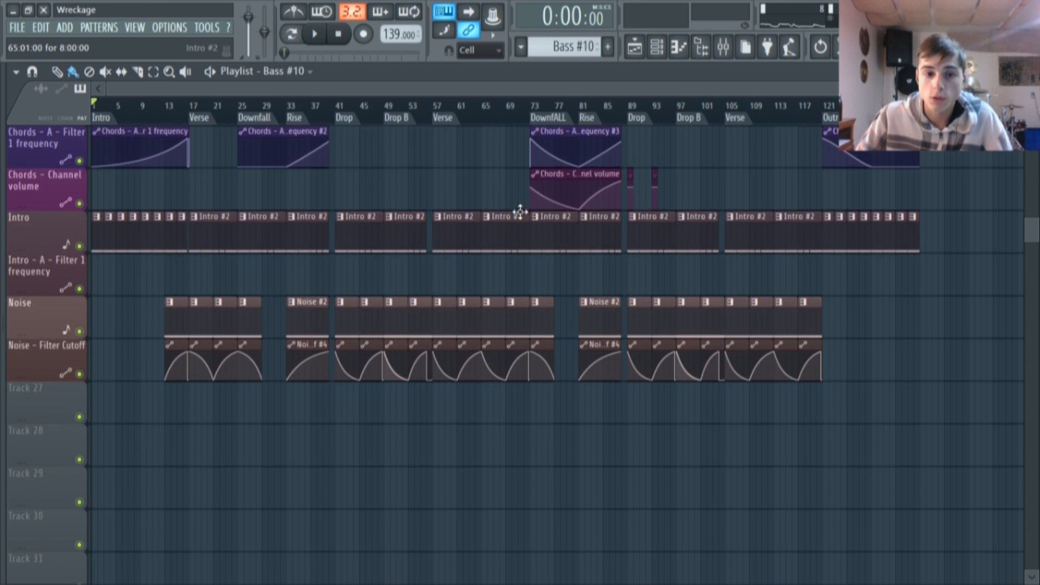
scroll(520, 212, "up", 4)
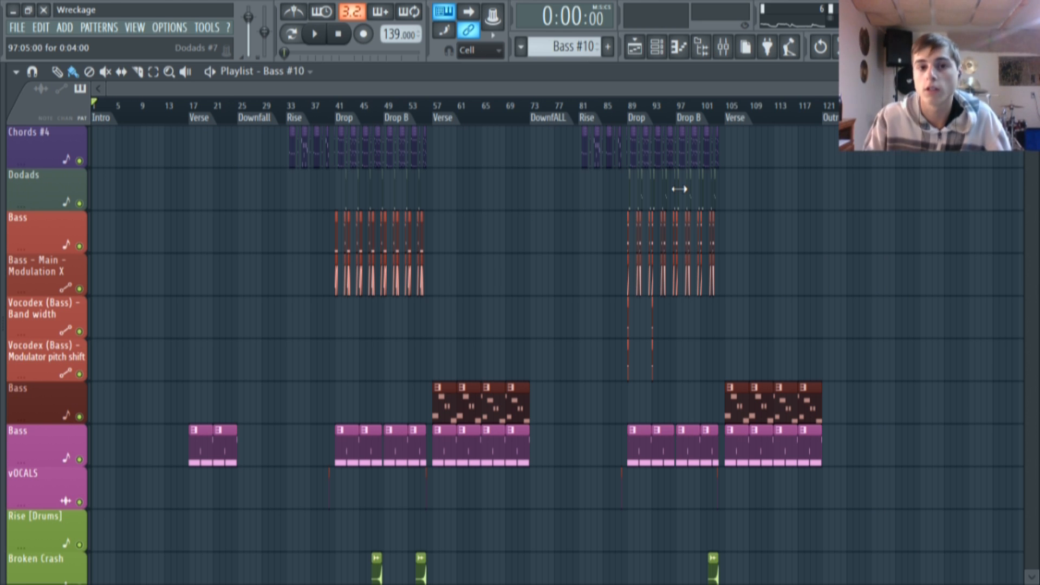